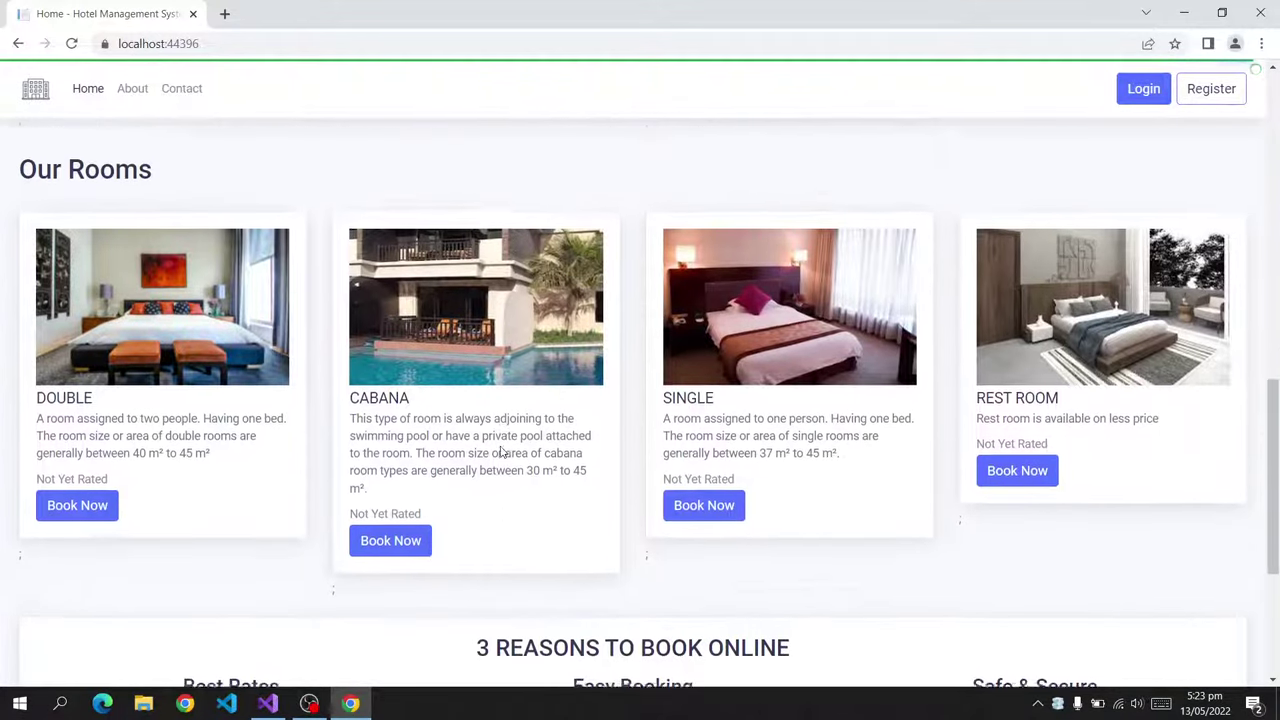
Scroll the home page, visit About and Contact Us, then return Home.
{"action": "scroll", "coordinate": [501, 452], "scroll_direction": "up", "scroll_amount": 2}
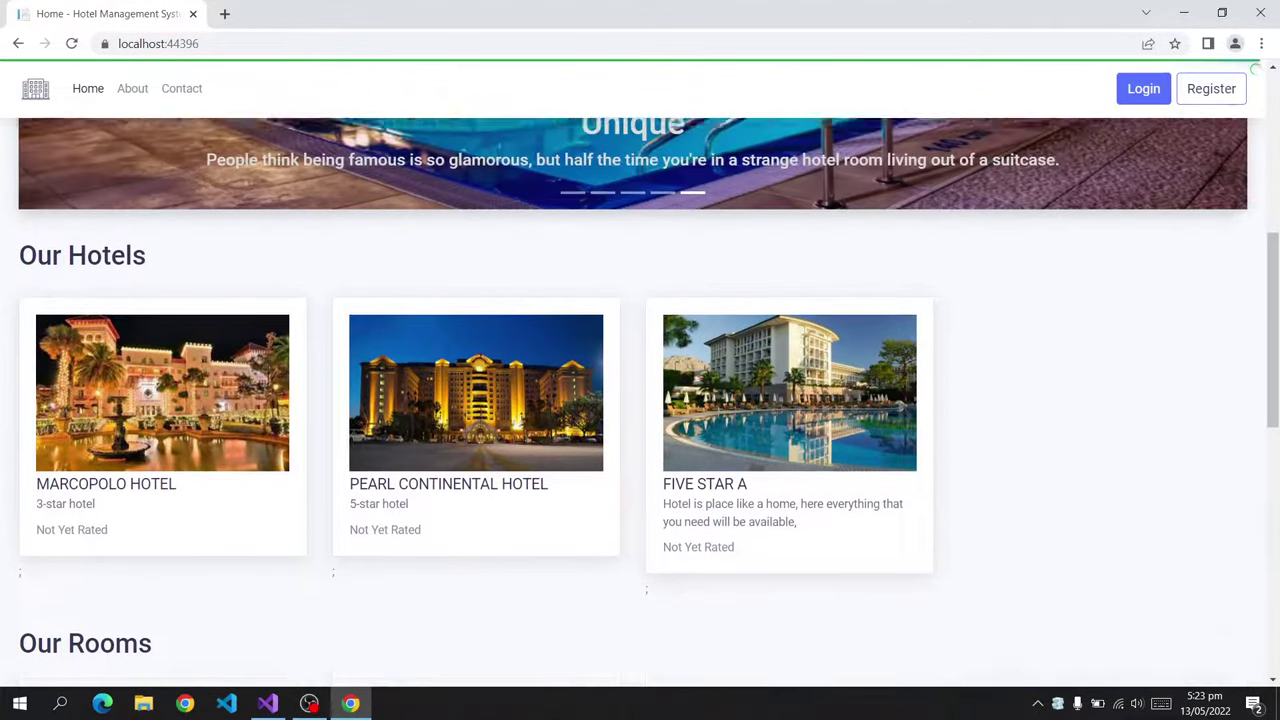
{"action": "scroll", "coordinate": [501, 452], "scroll_direction": "down", "scroll_amount": 3}
{"action": "scroll", "coordinate": [501, 452], "scroll_direction": "up", "scroll_amount": 10}
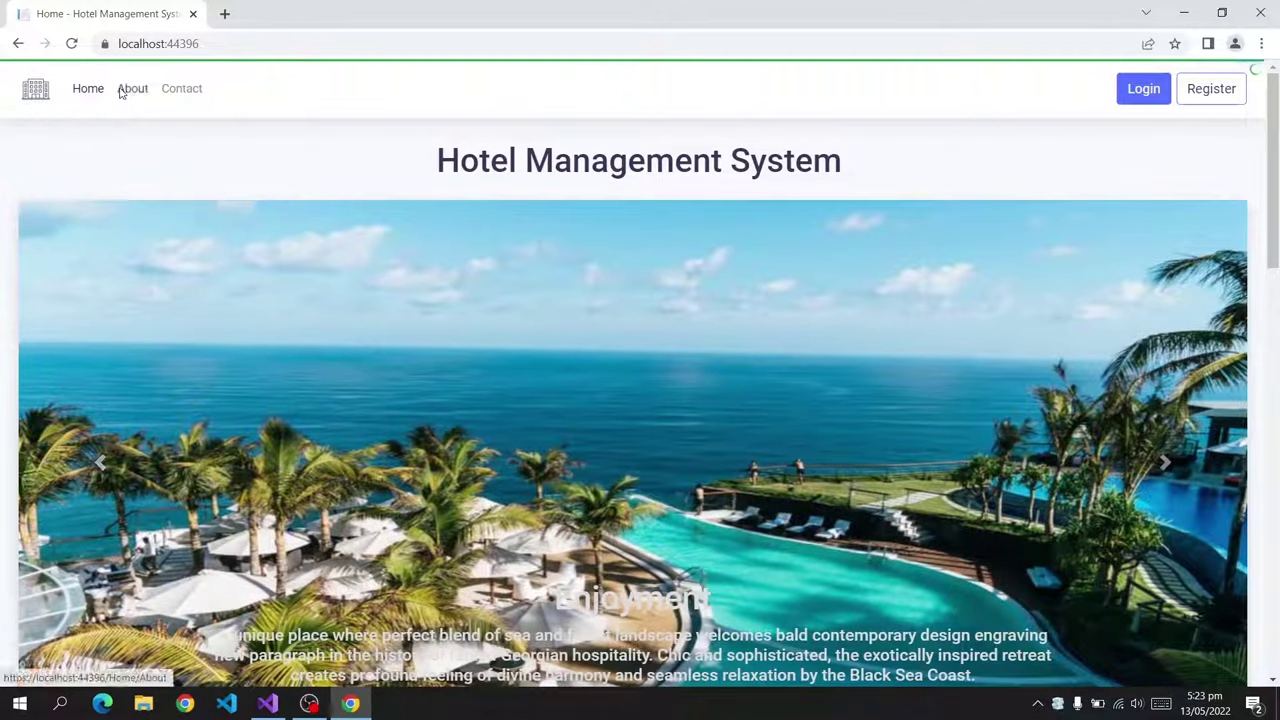
{"action": "left_click", "coordinate": [121, 91]}
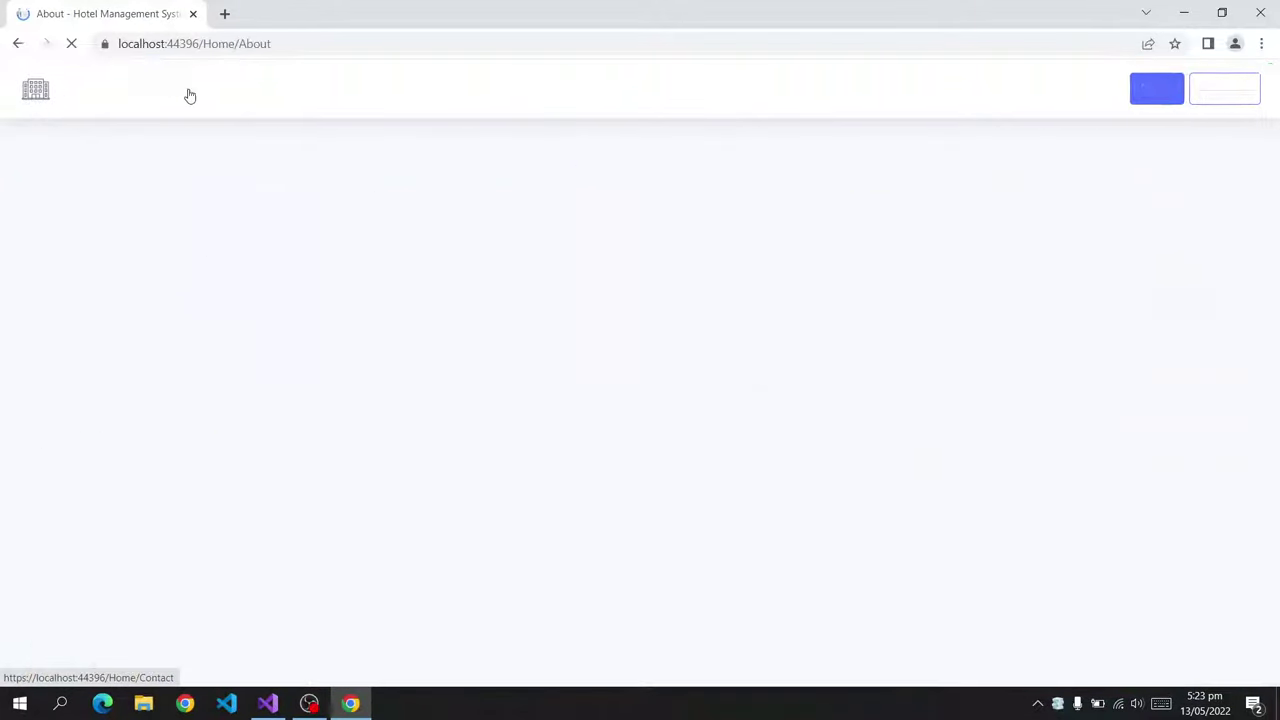
{"action": "left_click", "coordinate": [182, 90]}
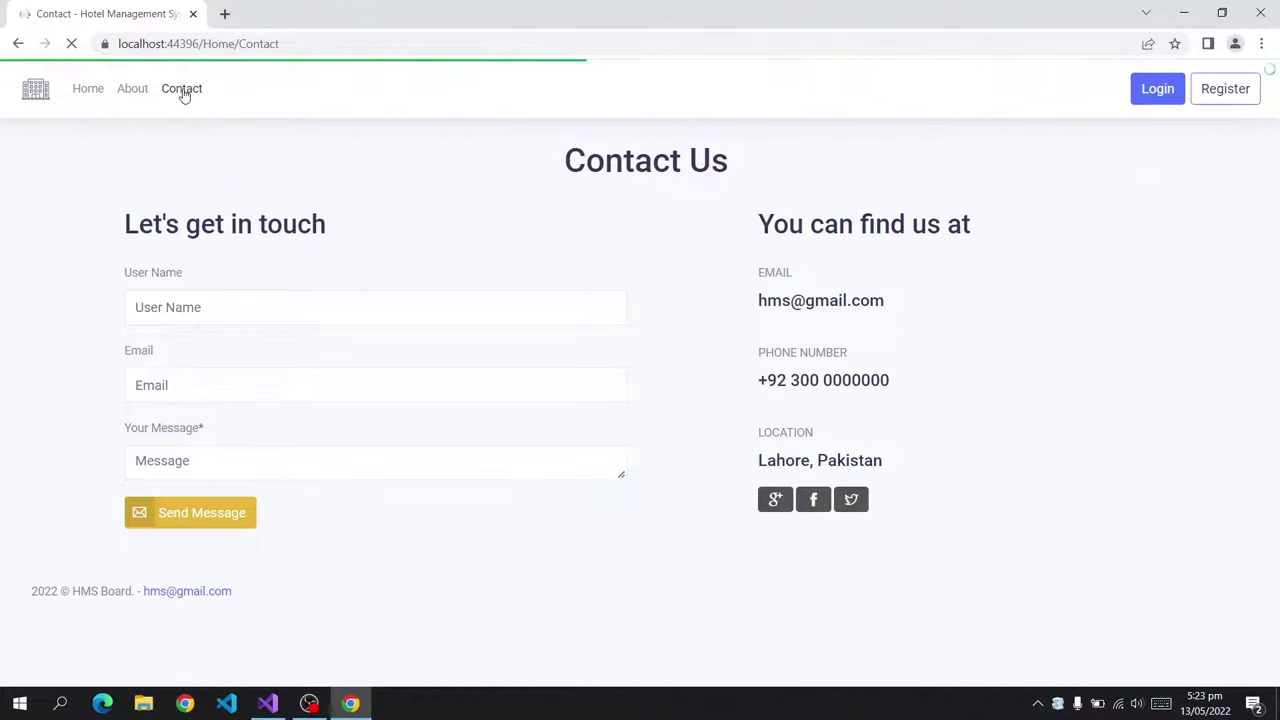
{"action": "left_click", "coordinate": [90, 91]}
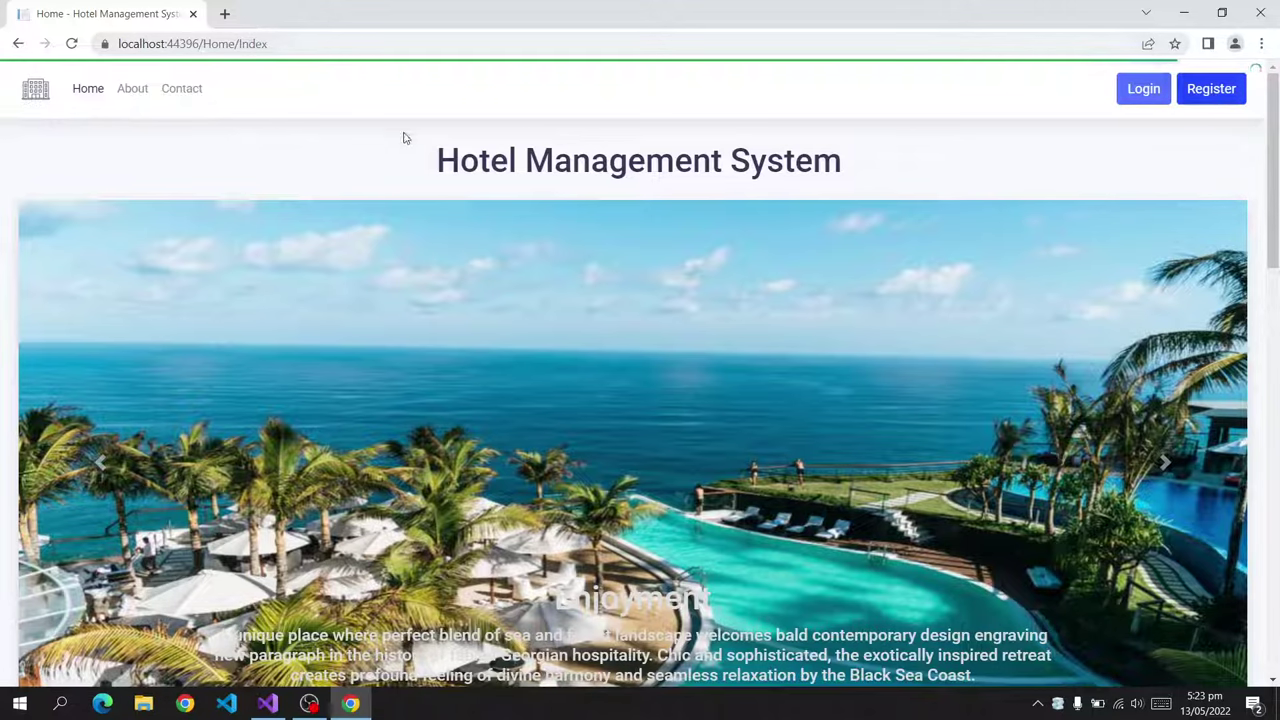
{"action": "scroll", "coordinate": [675, 285], "scroll_direction": "down", "scroll_amount": 4}
{"action": "scroll", "coordinate": [1034, 129], "scroll_direction": "up", "scroll_amount": 4}
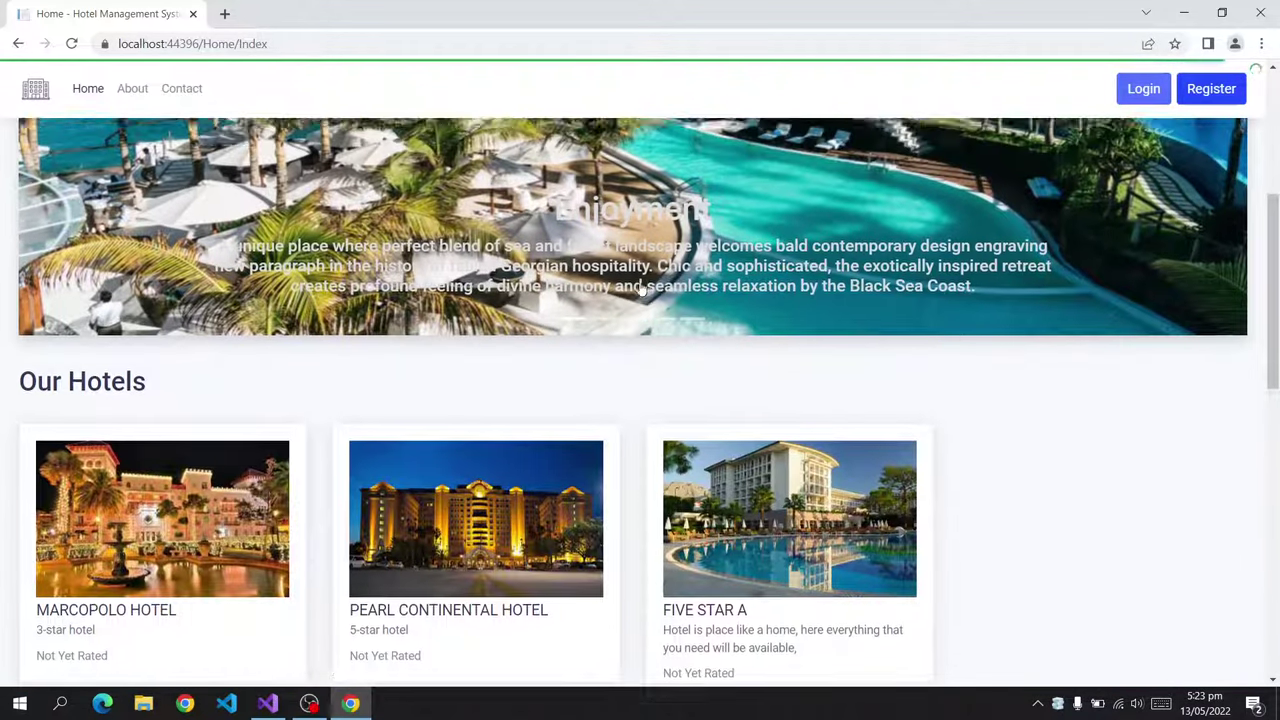
Switch from registration to the login page and fill in the saved email and password.
{"action": "left_click", "coordinate": [1226, 89]}
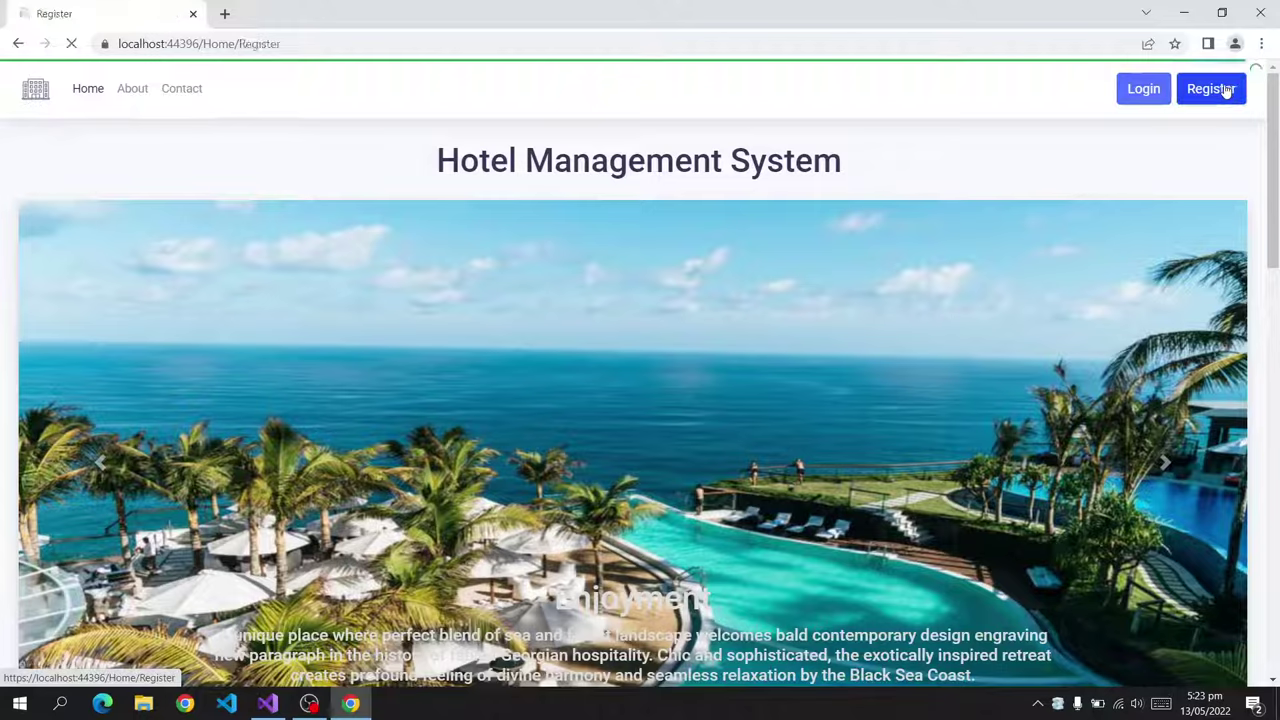
{"action": "scroll", "coordinate": [520, 403], "scroll_direction": "down", "scroll_amount": 5}
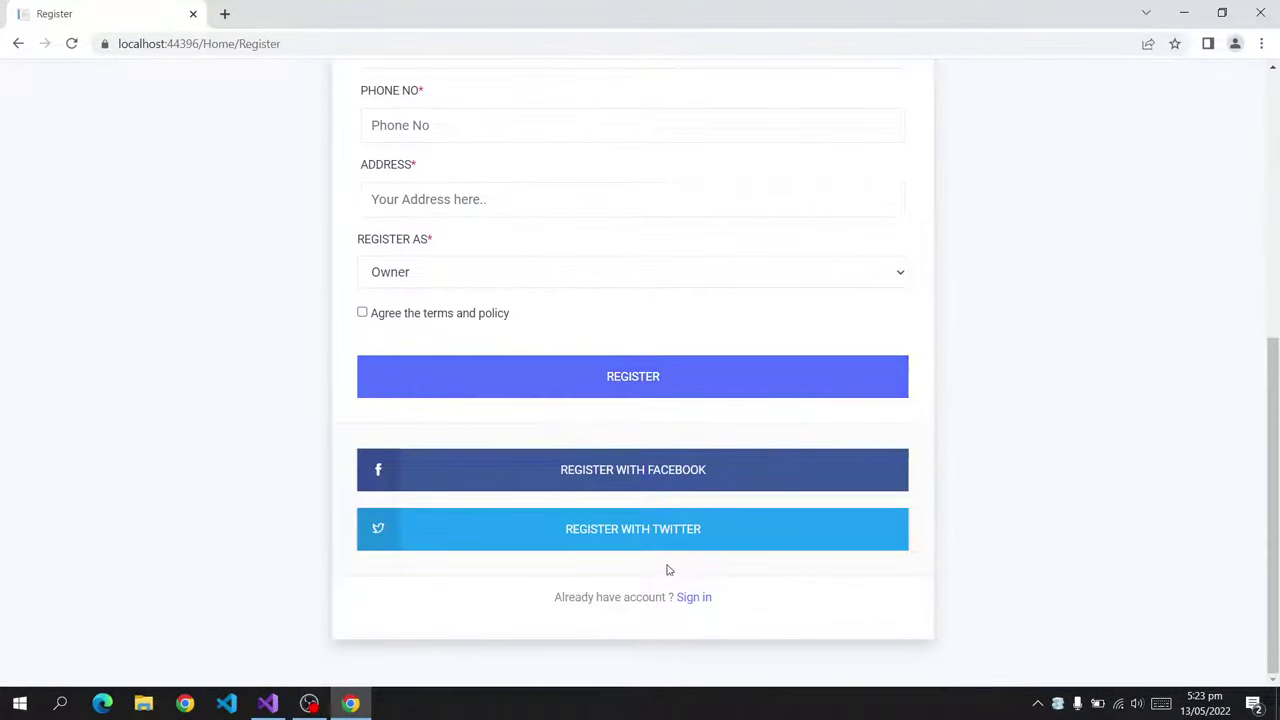
{"action": "scroll", "coordinate": [669, 569], "scroll_direction": "up", "scroll_amount": 3}
{"action": "scroll", "coordinate": [523, 229], "scroll_direction": "up", "scroll_amount": 2}
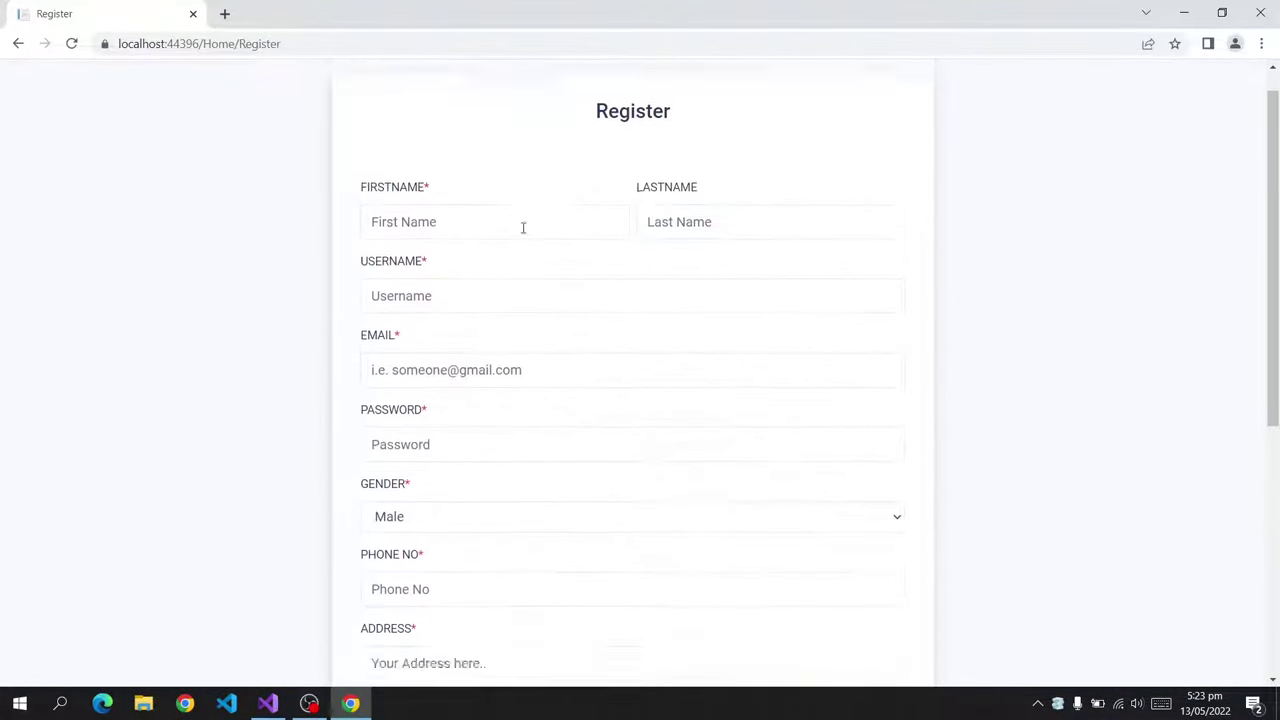
{"action": "scroll", "coordinate": [531, 289], "scroll_direction": "down", "scroll_amount": 5}
{"action": "left_click", "coordinate": [702, 598]}
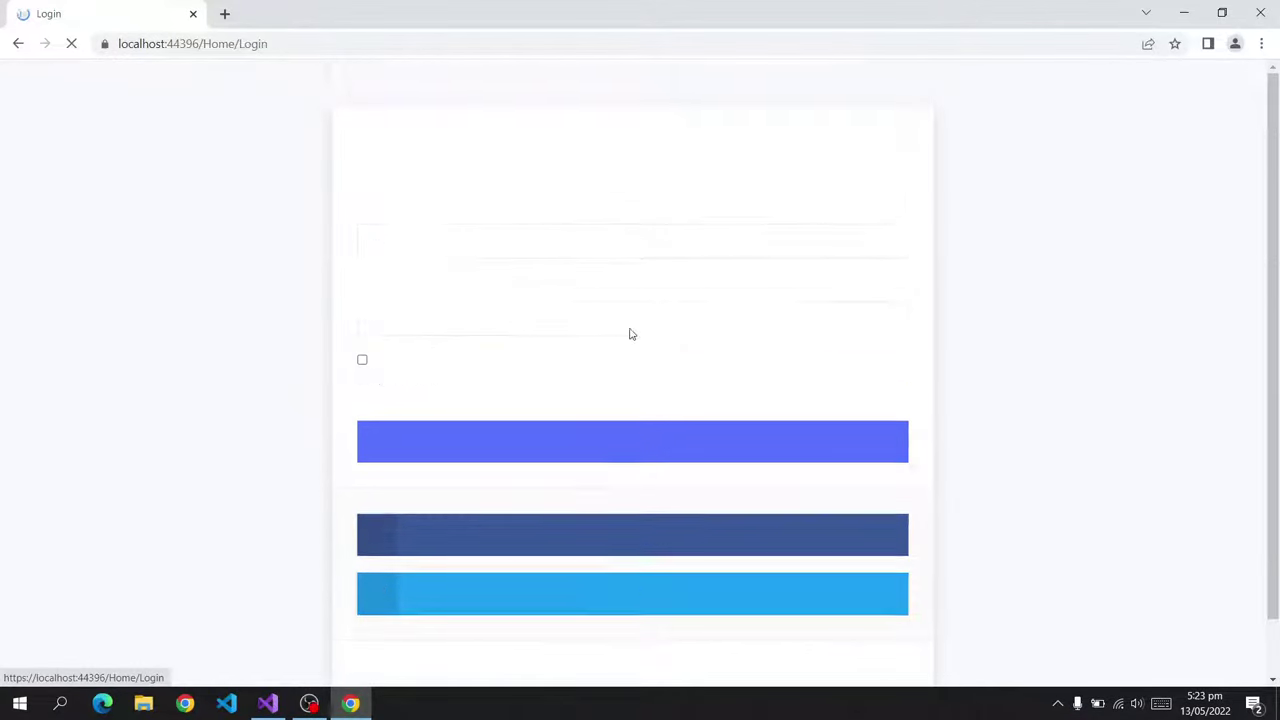
{"action": "left_click", "coordinate": [514, 234]}
{"action": "left_click", "coordinate": [531, 287]}
{"action": "left_click", "coordinate": [458, 327]}
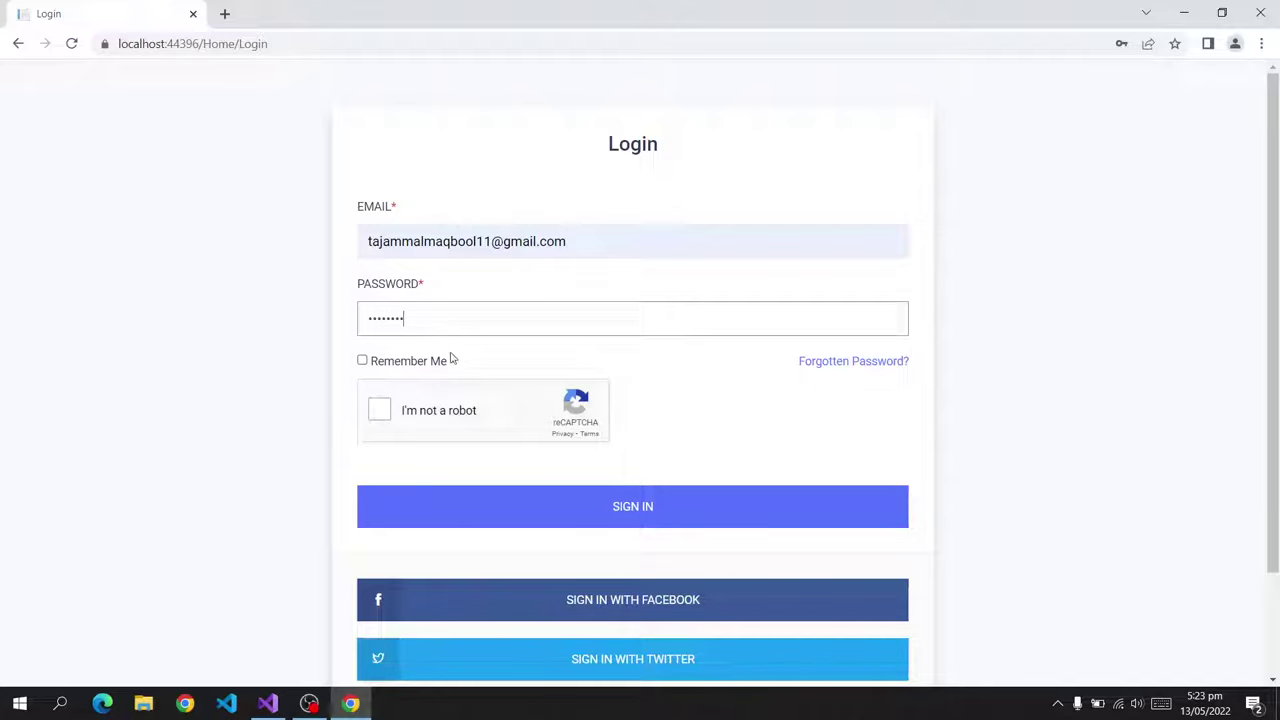
Pass the reCAPTCHA by marking the palm-tree tiles, then sign in as owner.
{"action": "left_click", "coordinate": [428, 421]}
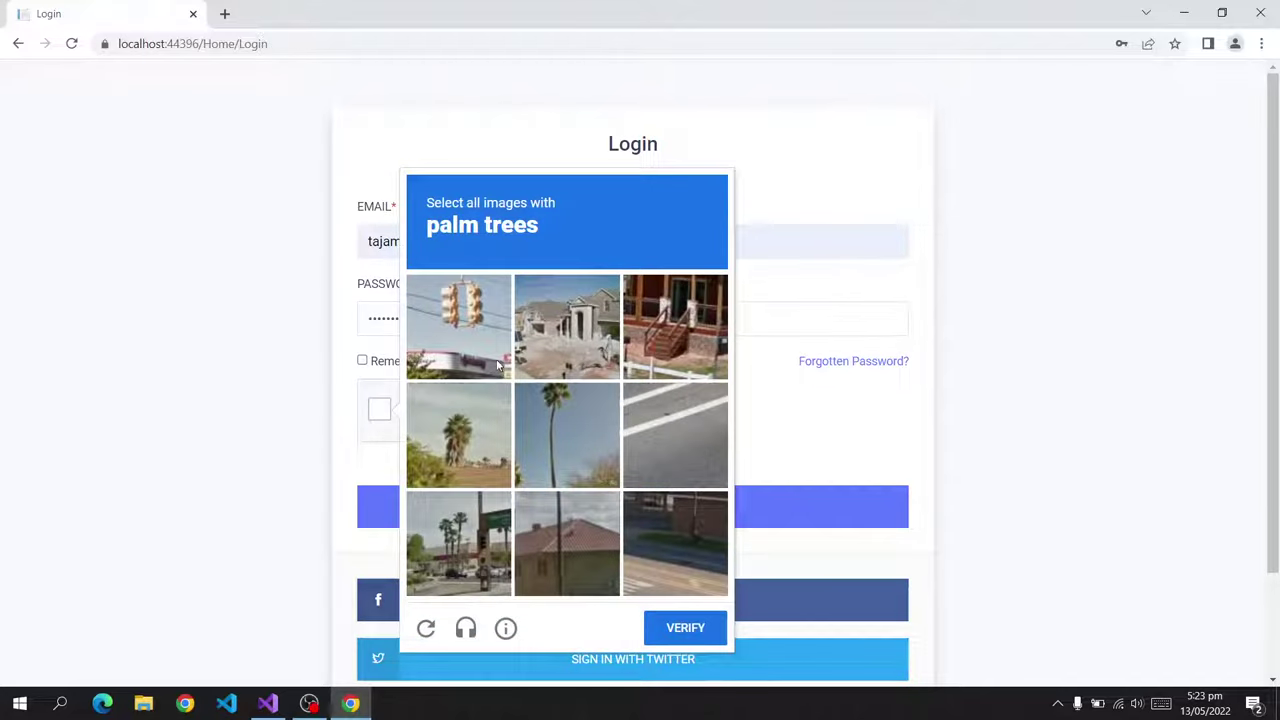
{"action": "left_click", "coordinate": [455, 450]}
{"action": "left_click", "coordinate": [530, 445]}
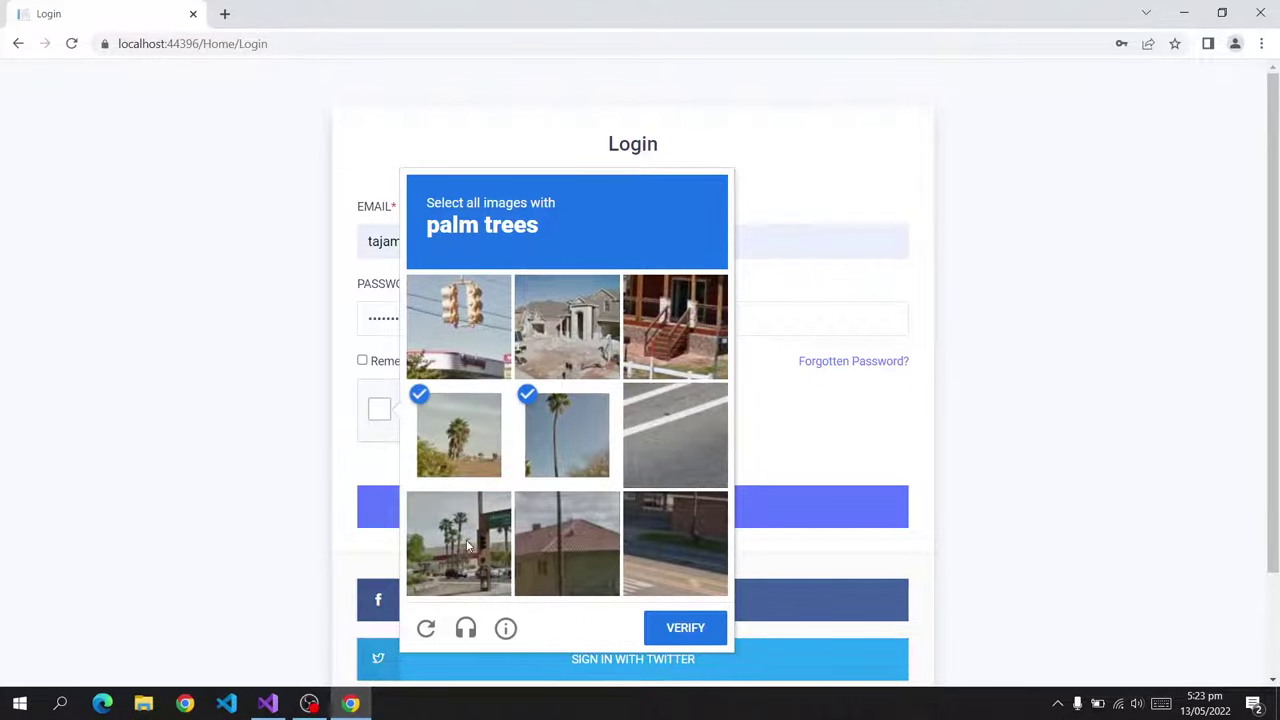
{"action": "left_click", "coordinate": [488, 540]}
{"action": "left_click", "coordinate": [688, 627]}
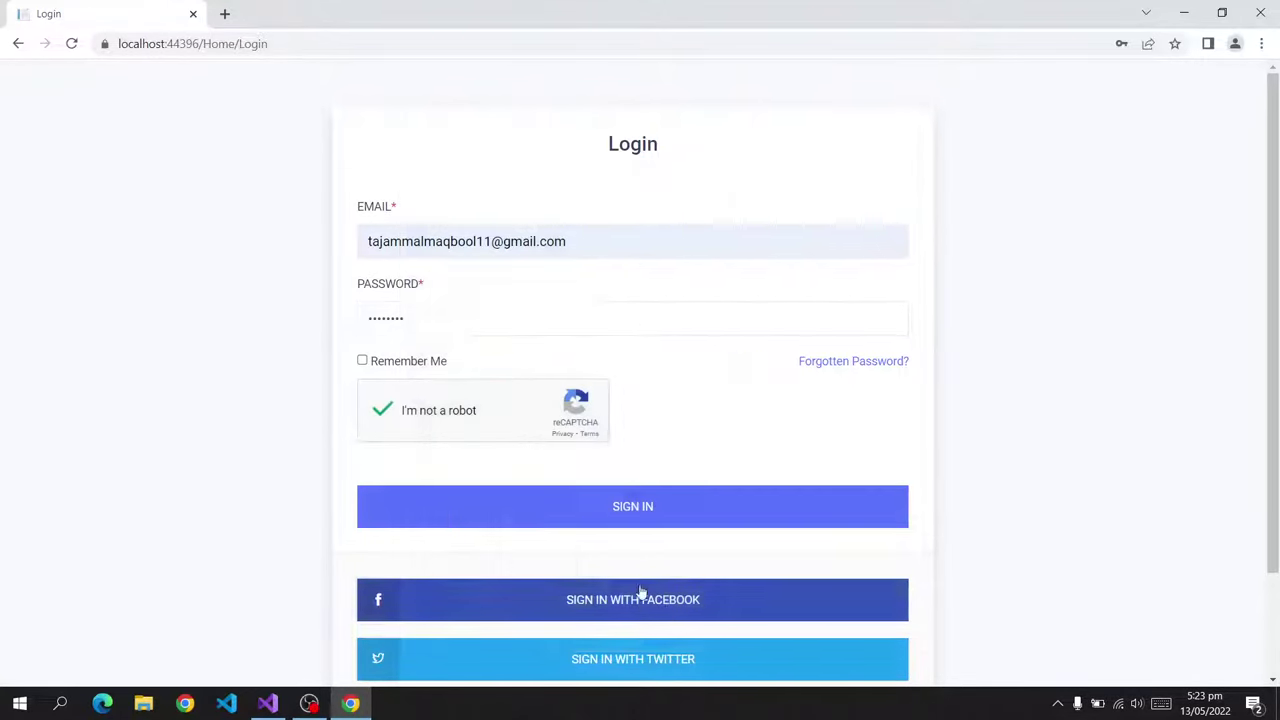
{"action": "left_click", "coordinate": [579, 513]}
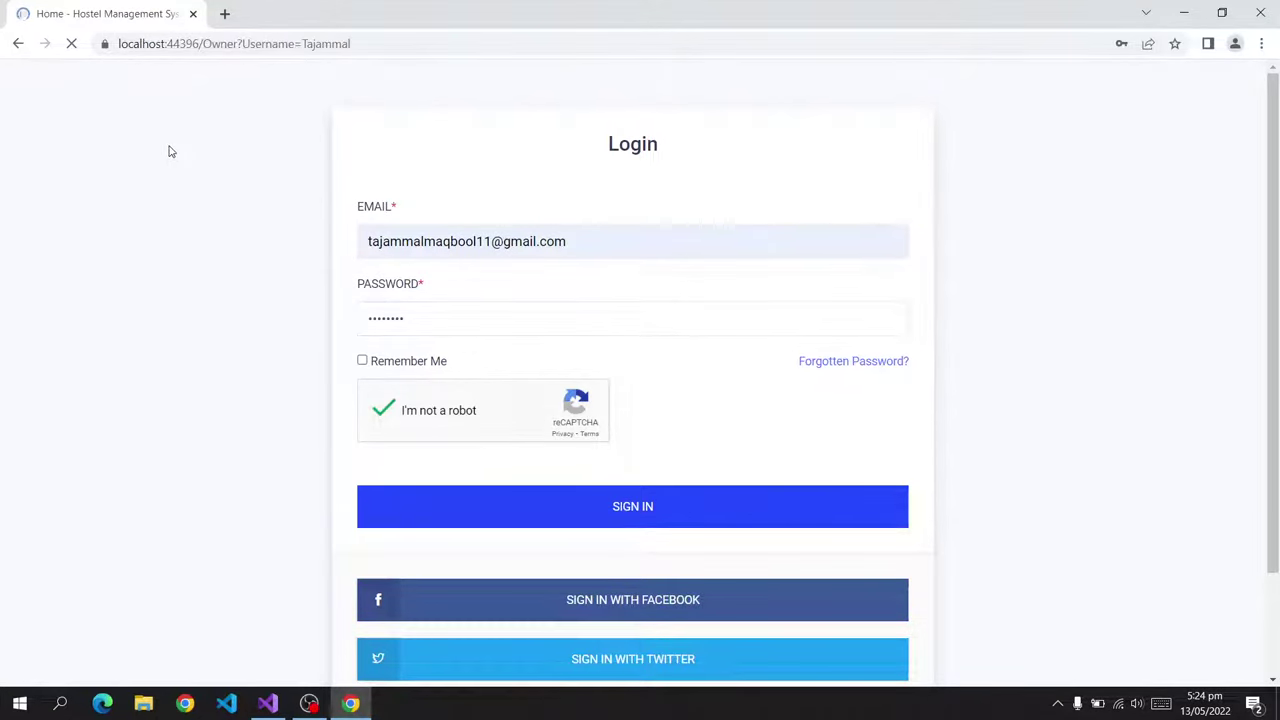
Open the owner's profile page, leaving the profile picture unchanged.
{"action": "left_click_drag", "start_coordinate": [122, 136], "coordinate": [40, 90]}
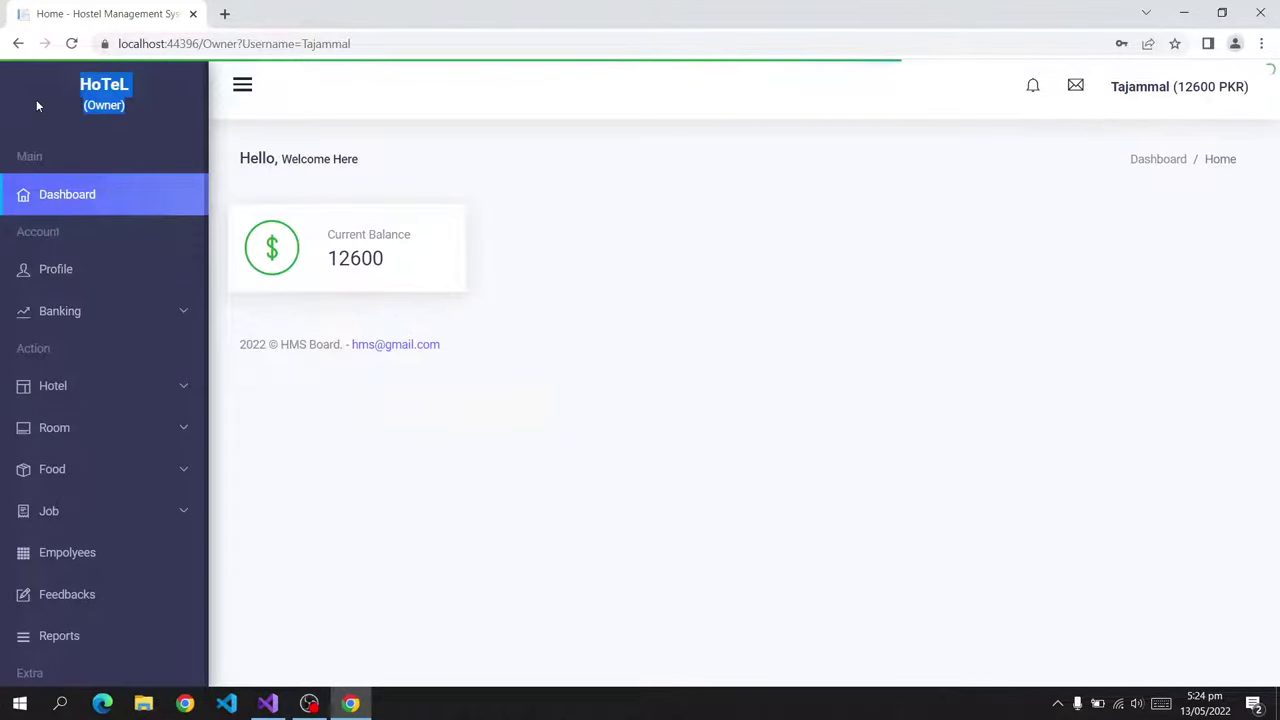
{"action": "left_click", "coordinate": [69, 104]}
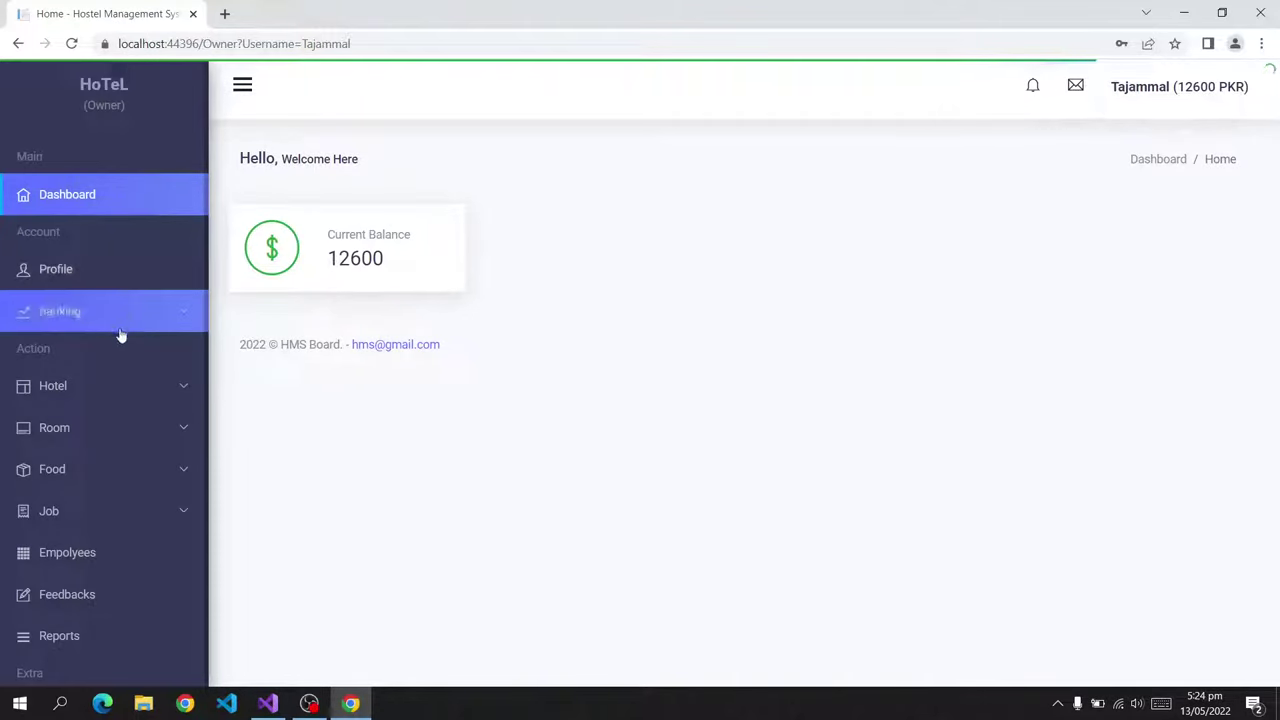
{"action": "scroll", "coordinate": [120, 335], "scroll_direction": "down", "scroll_amount": 1}
{"action": "left_click", "coordinate": [57, 228]}
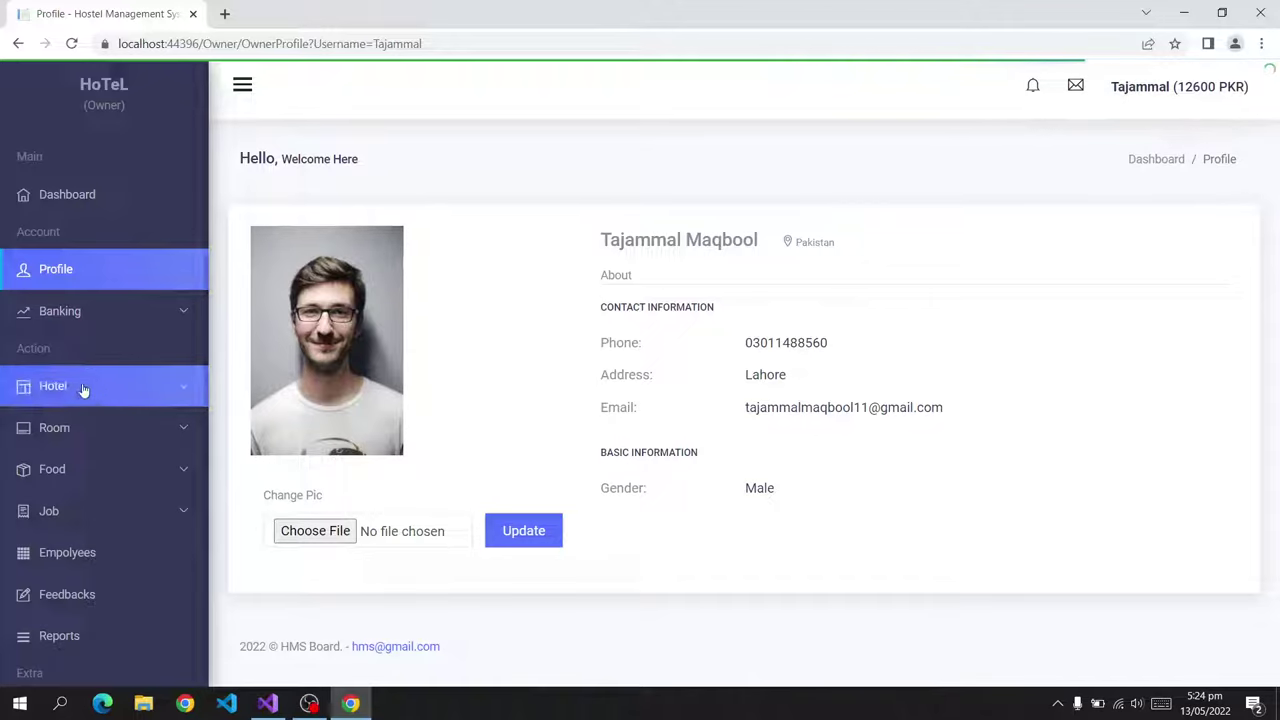
{"action": "left_click", "coordinate": [349, 531]}
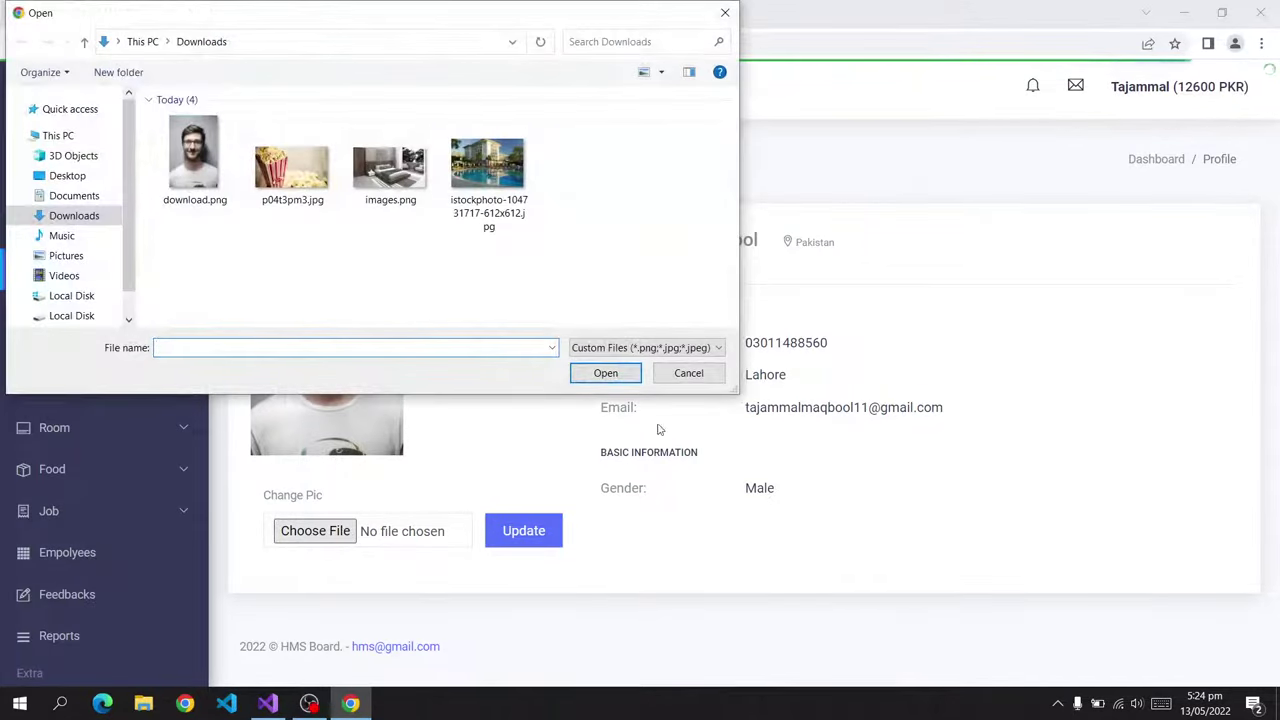
{"action": "left_click", "coordinate": [683, 370]}
View the banking transaction history, then bring up the list of all hotels.
{"action": "left_click", "coordinate": [73, 318]}
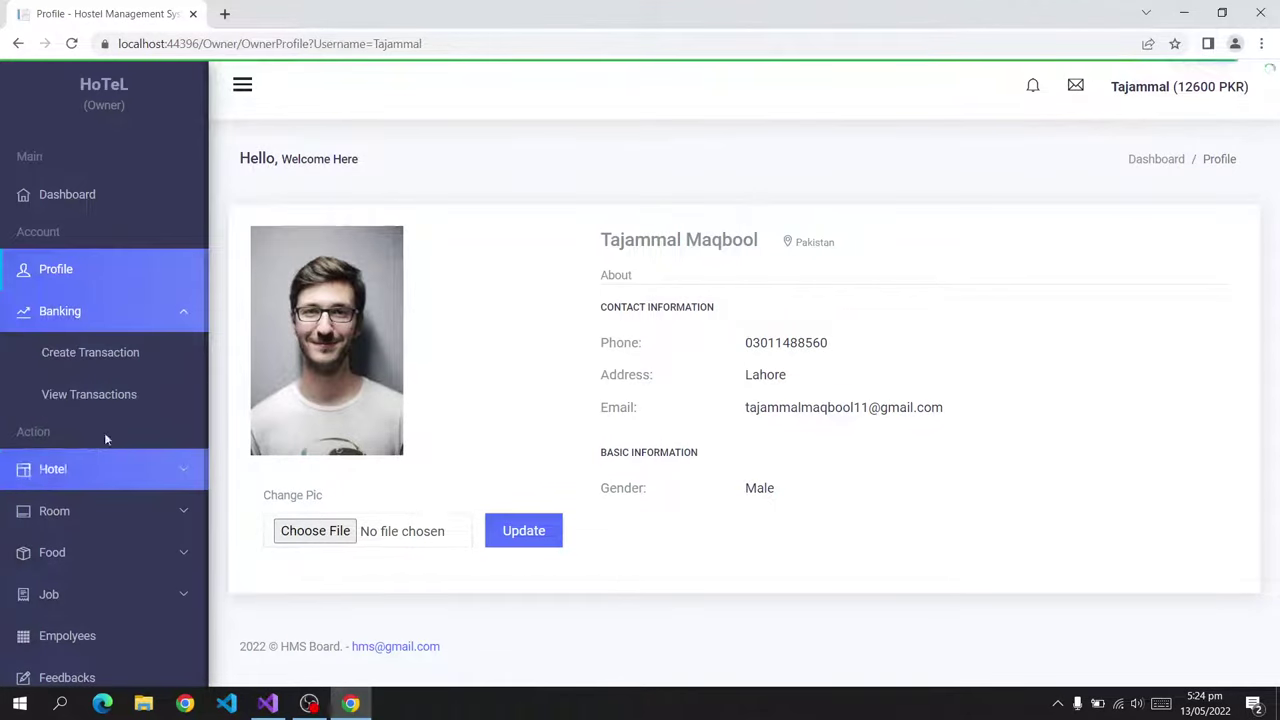
{"action": "left_click", "coordinate": [105, 394]}
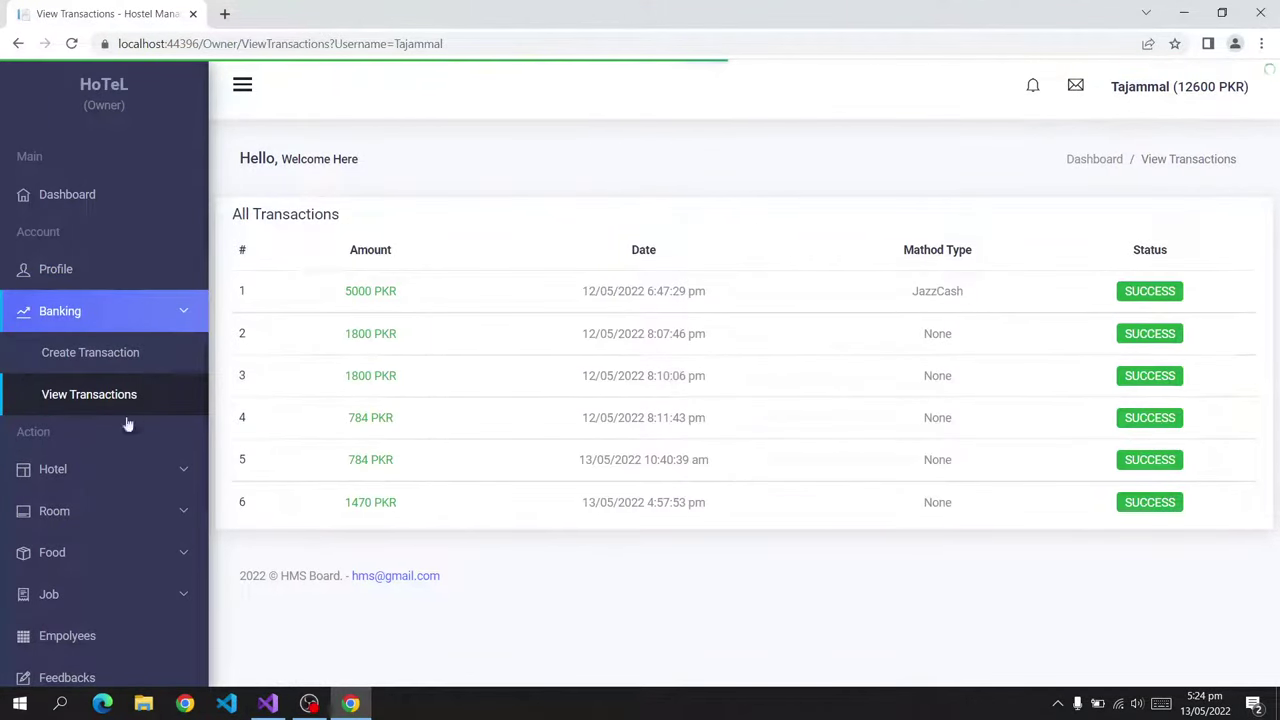
{"action": "scroll", "coordinate": [77, 428], "scroll_direction": "down", "scroll_amount": 2}
{"action": "left_click", "coordinate": [94, 345]}
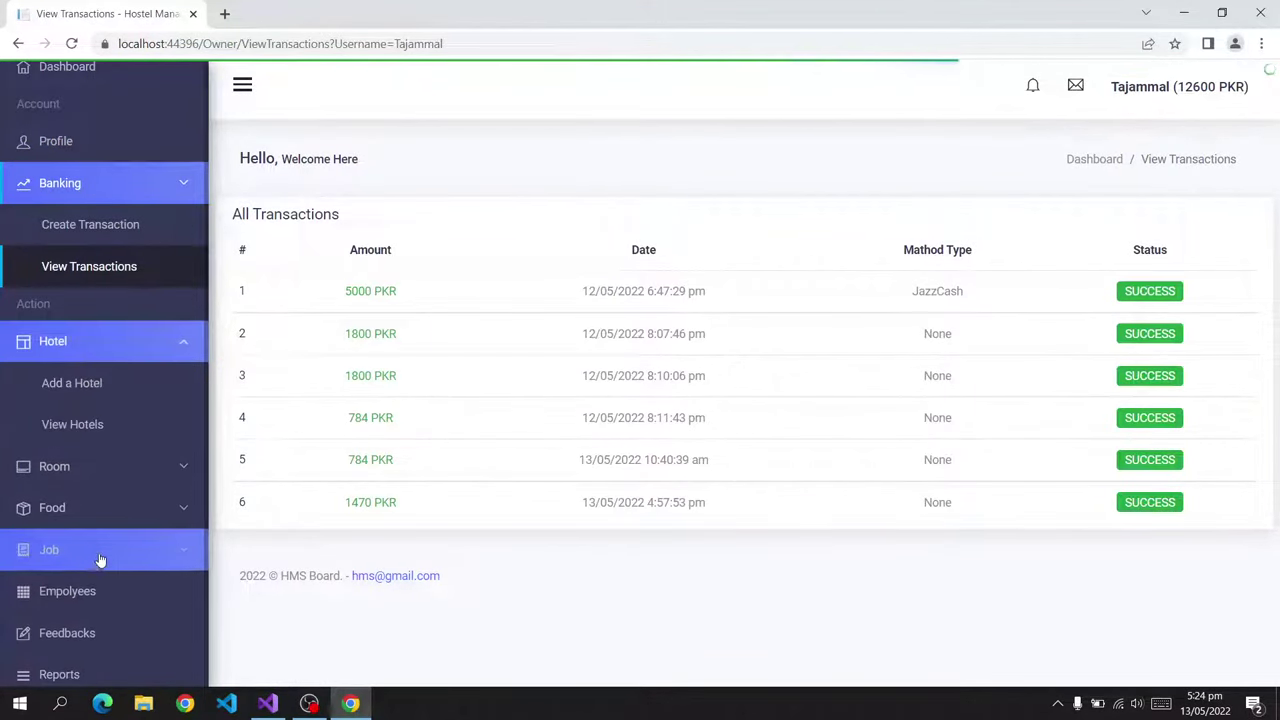
{"action": "left_click", "coordinate": [114, 420]}
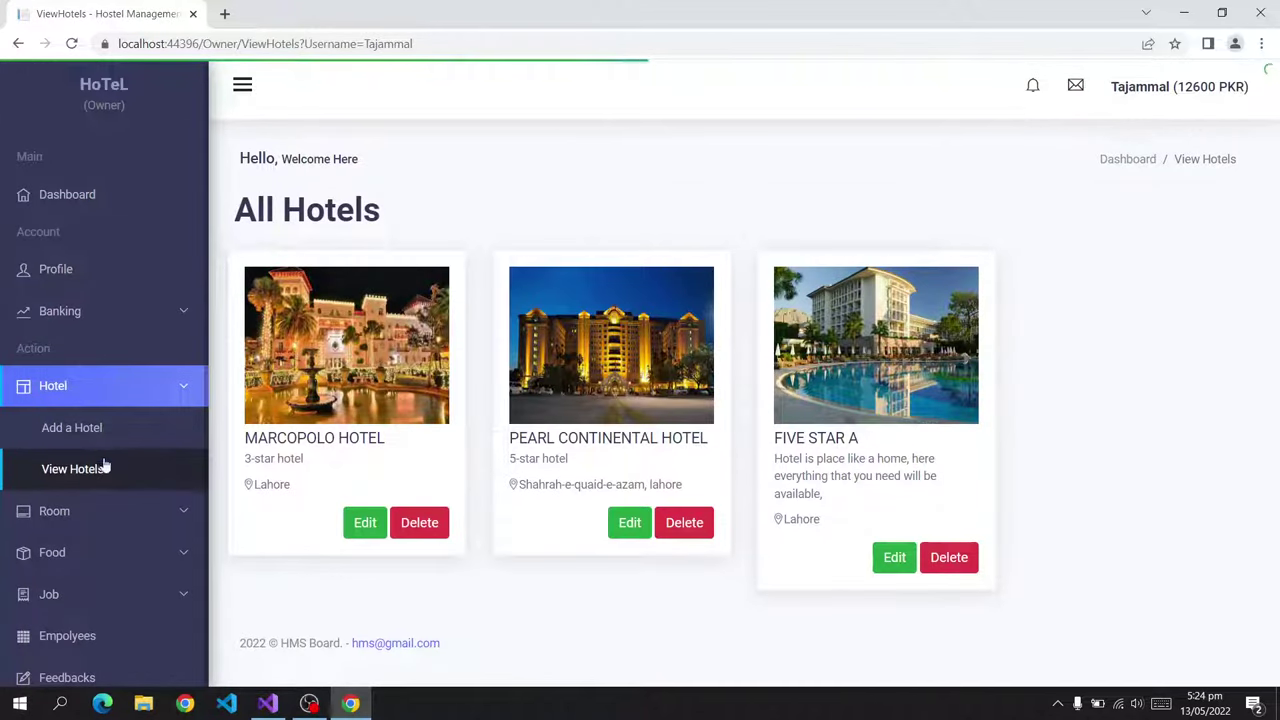
Glance at the Add Hotel form, then go to the list of all room types.
{"action": "left_click", "coordinate": [101, 429]}
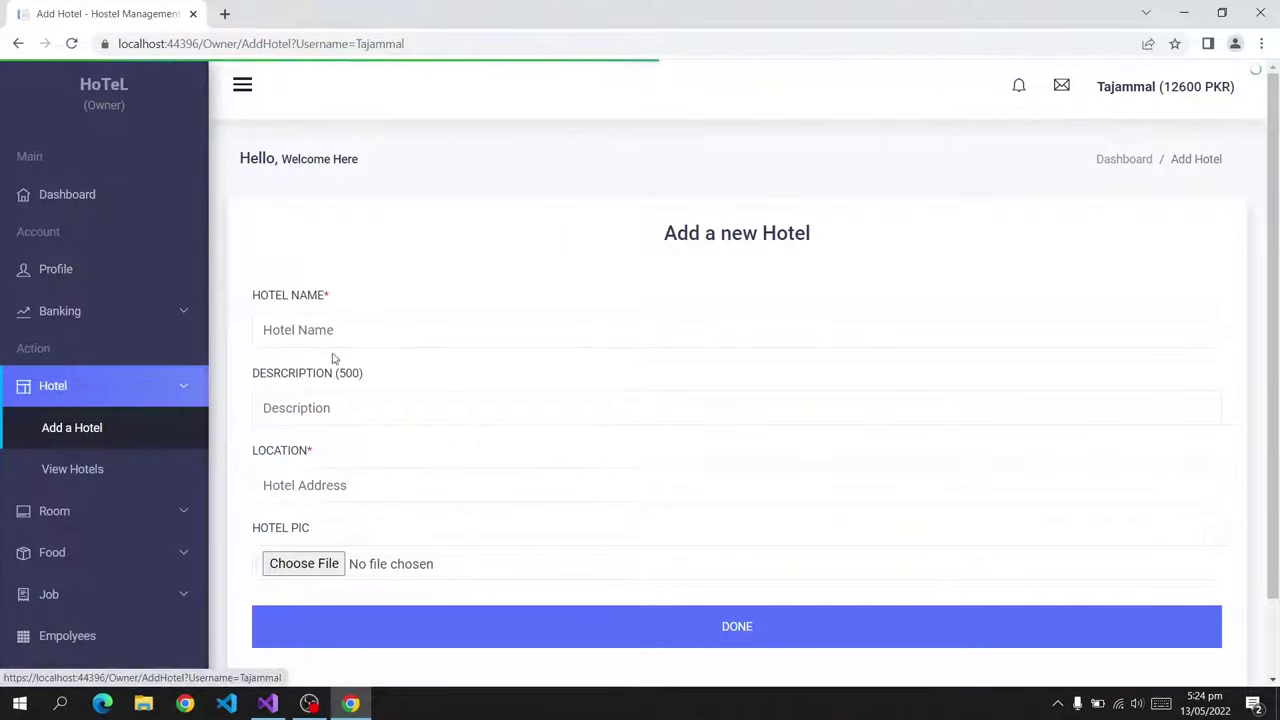
{"action": "left_click", "coordinate": [390, 330]}
{"action": "scroll", "coordinate": [313, 418], "scroll_direction": "down", "scroll_amount": 1}
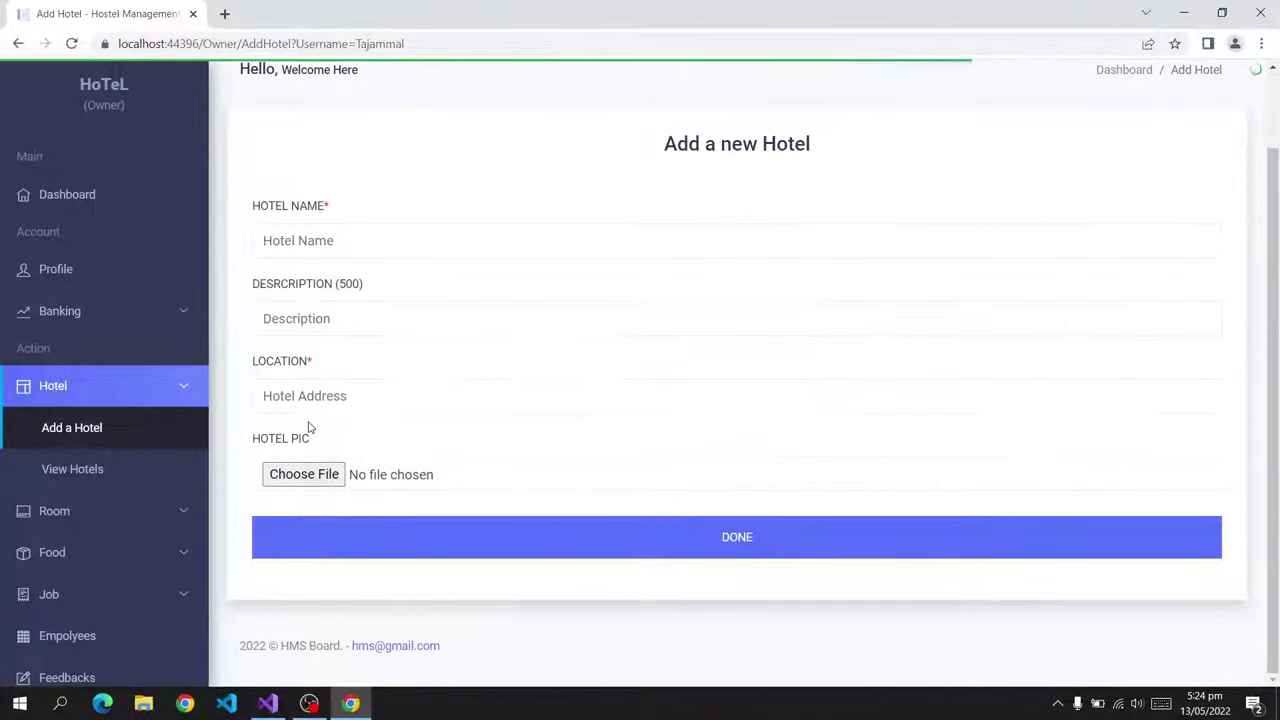
{"action": "left_click", "coordinate": [100, 512]}
{"action": "scroll", "coordinate": [122, 585], "scroll_direction": "down", "scroll_amount": 3}
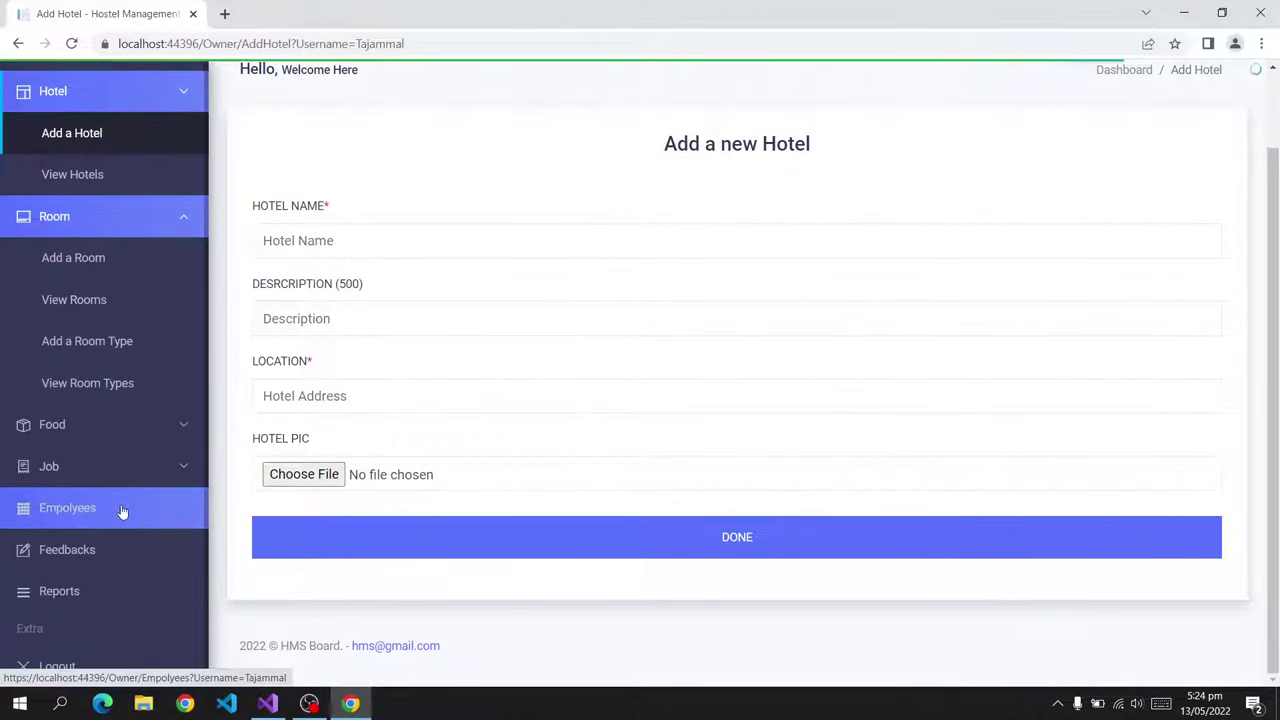
{"action": "left_click", "coordinate": [129, 394]}
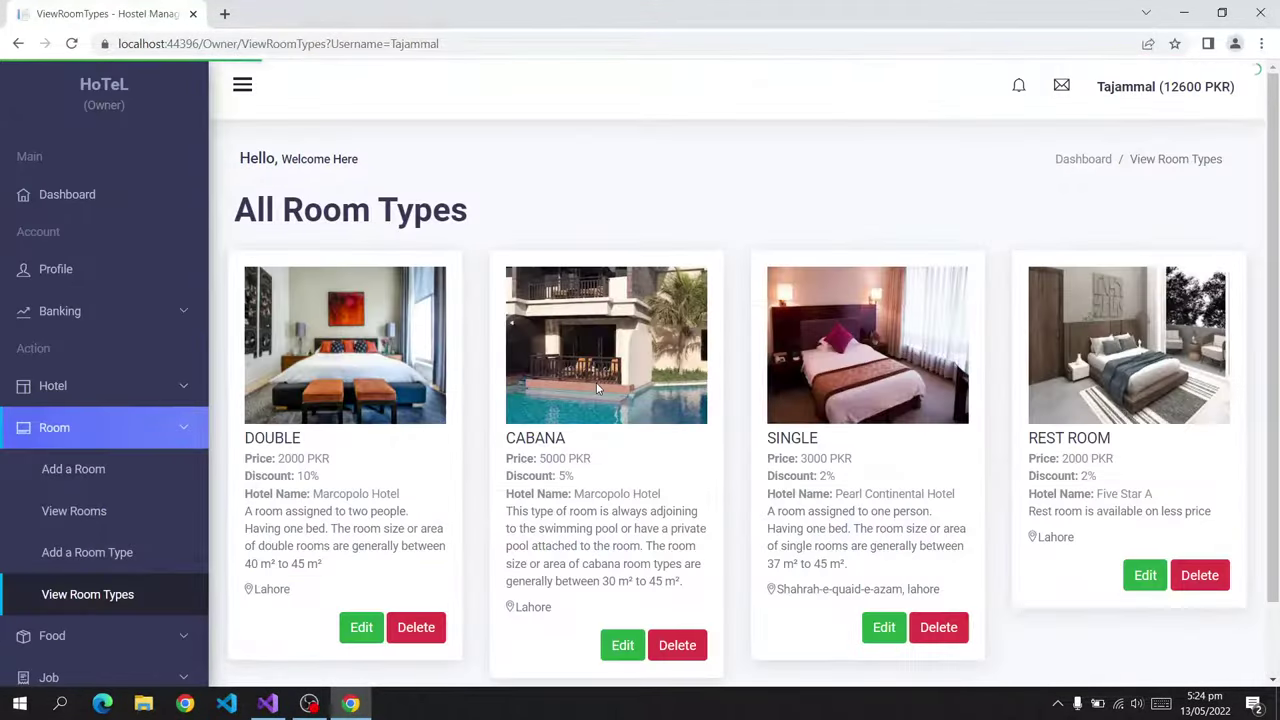
Open the DOUBLE room type's edit form, close it unsaved, and go to Add Room Type.
{"action": "scroll", "coordinate": [375, 392], "scroll_direction": "down", "scroll_amount": 1}
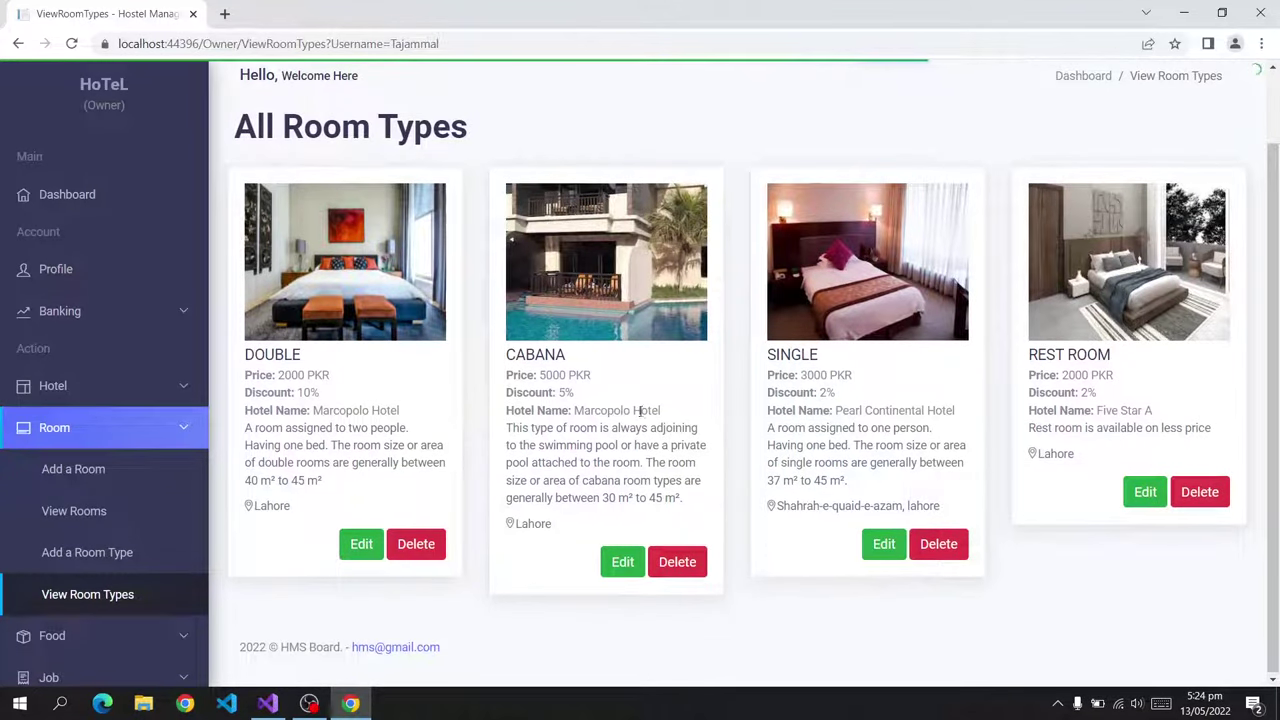
{"action": "left_click", "coordinate": [361, 544]}
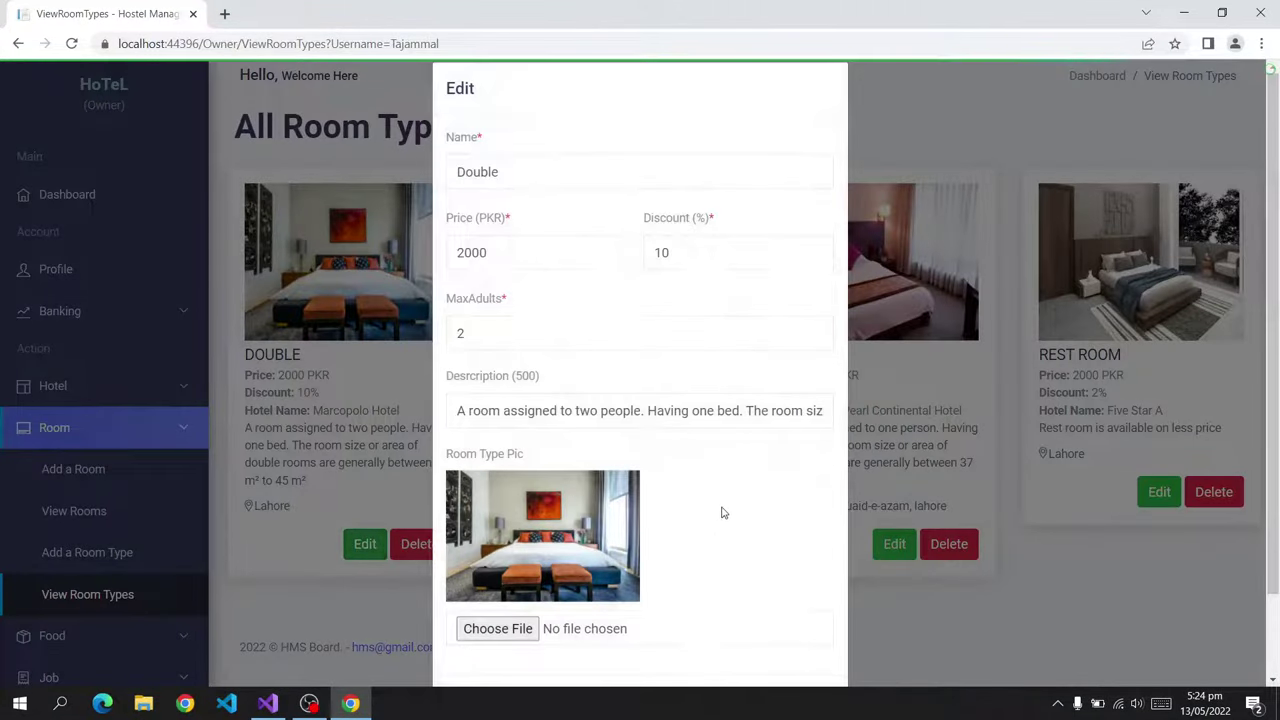
{"action": "scroll", "coordinate": [709, 563], "scroll_direction": "down", "scroll_amount": 1}
{"action": "left_click", "coordinate": [745, 608]}
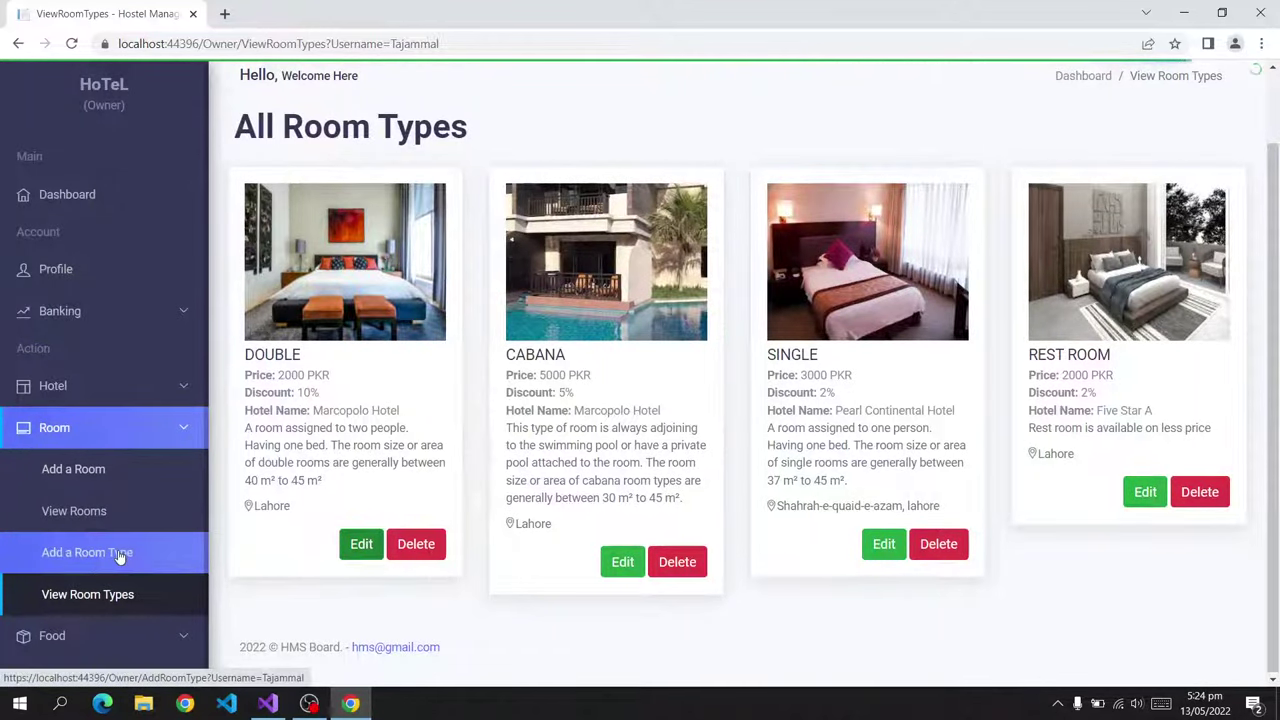
{"action": "left_click", "coordinate": [119, 556]}
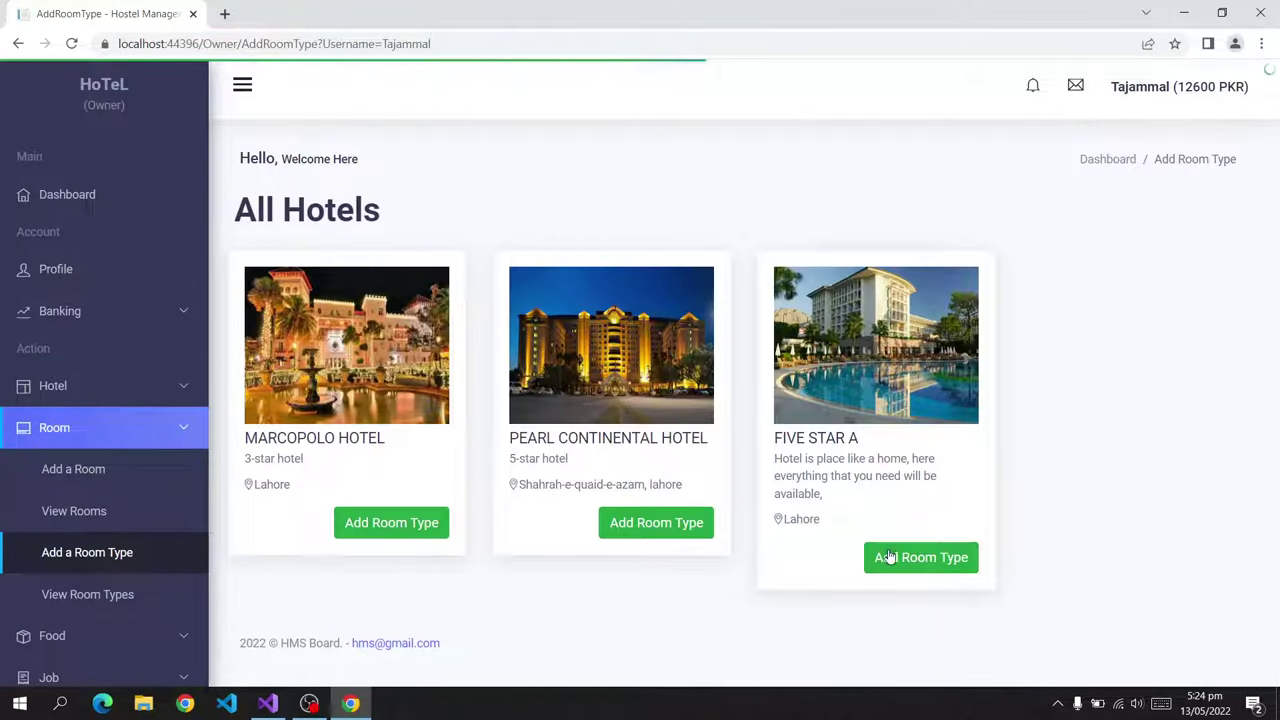
Start a Five Star A room type named 'Free', correcting its price from 0 to 10.
{"action": "left_click", "coordinate": [893, 557]}
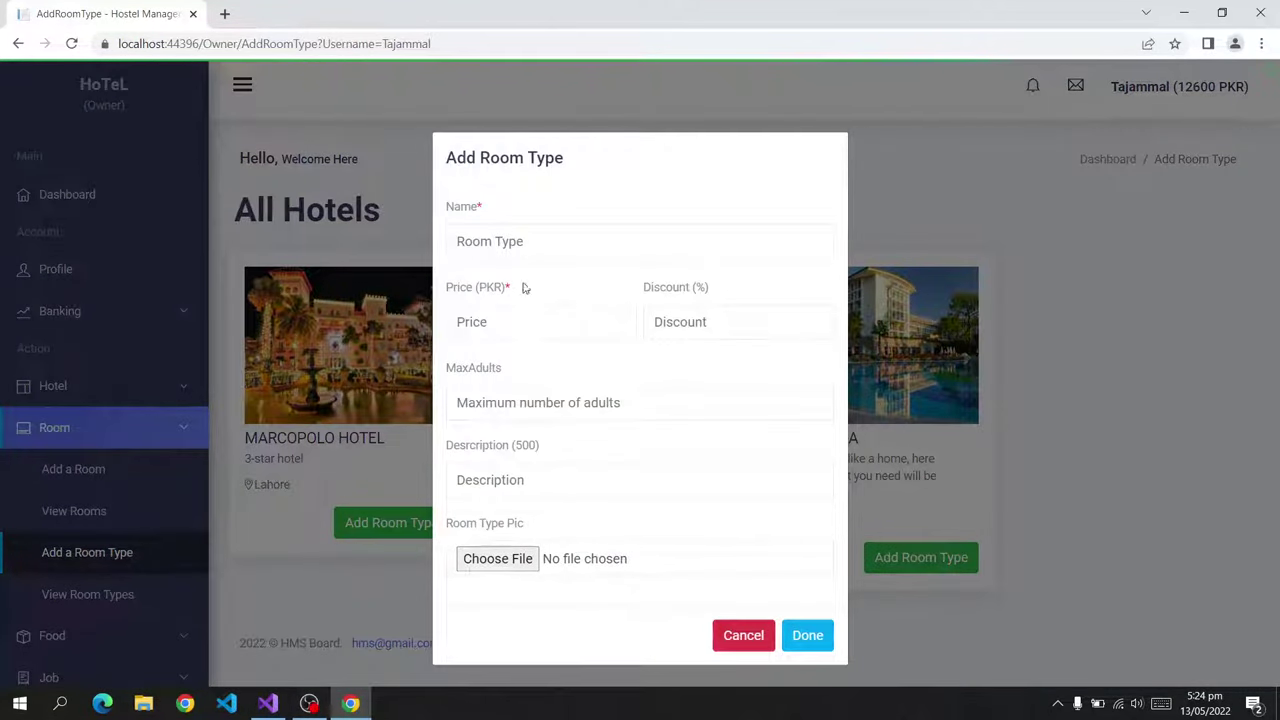
{"action": "left_click", "coordinate": [541, 248]}
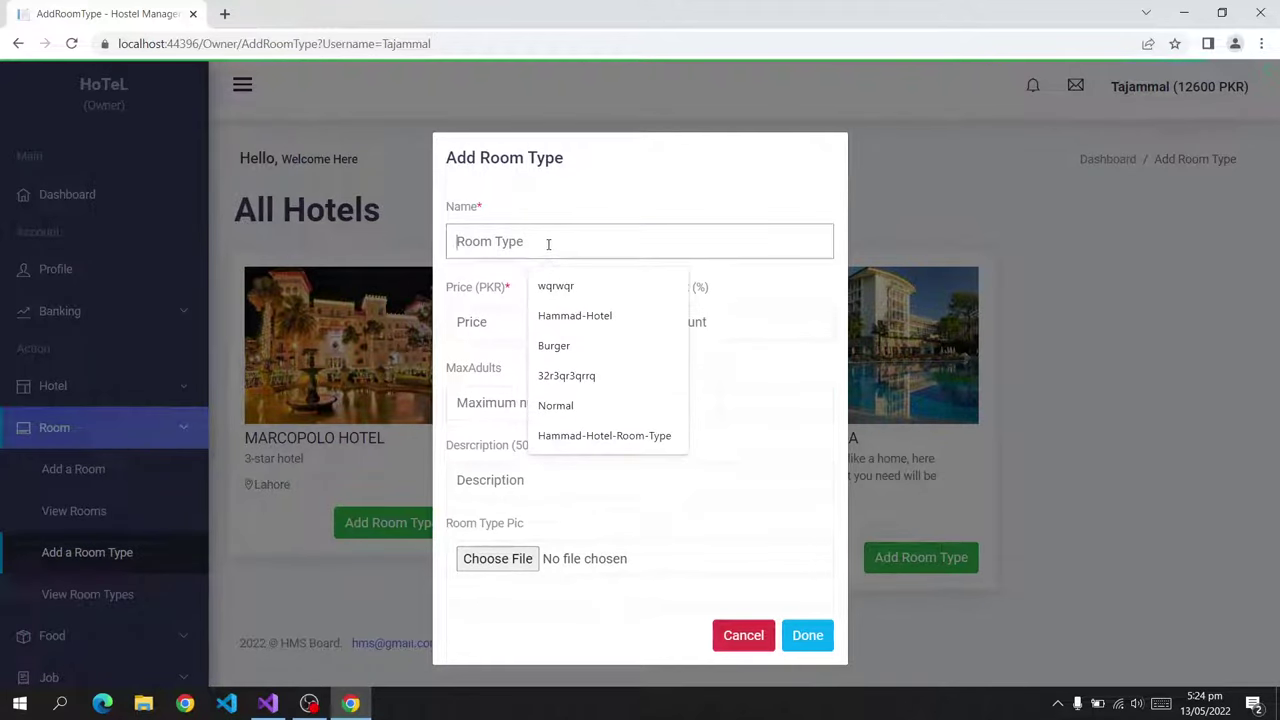
{"action": "type", "text": "Free Room"}
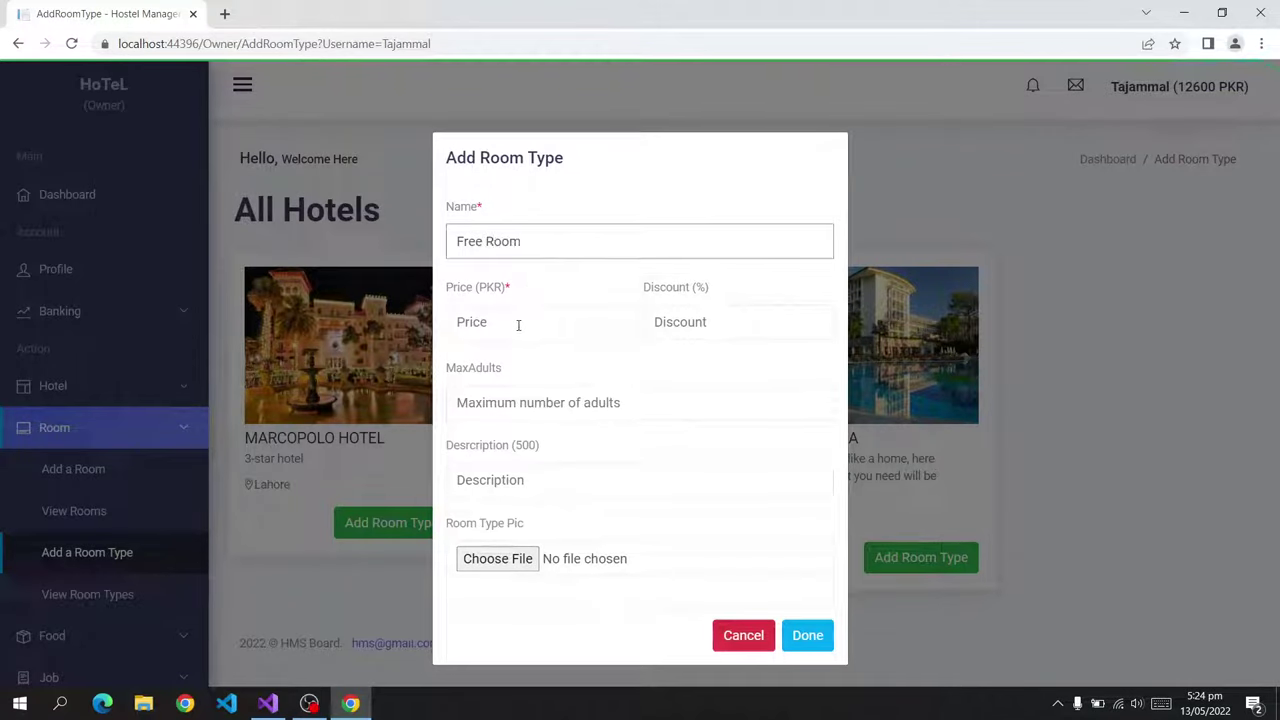
{"action": "left_click", "coordinate": [518, 325]}
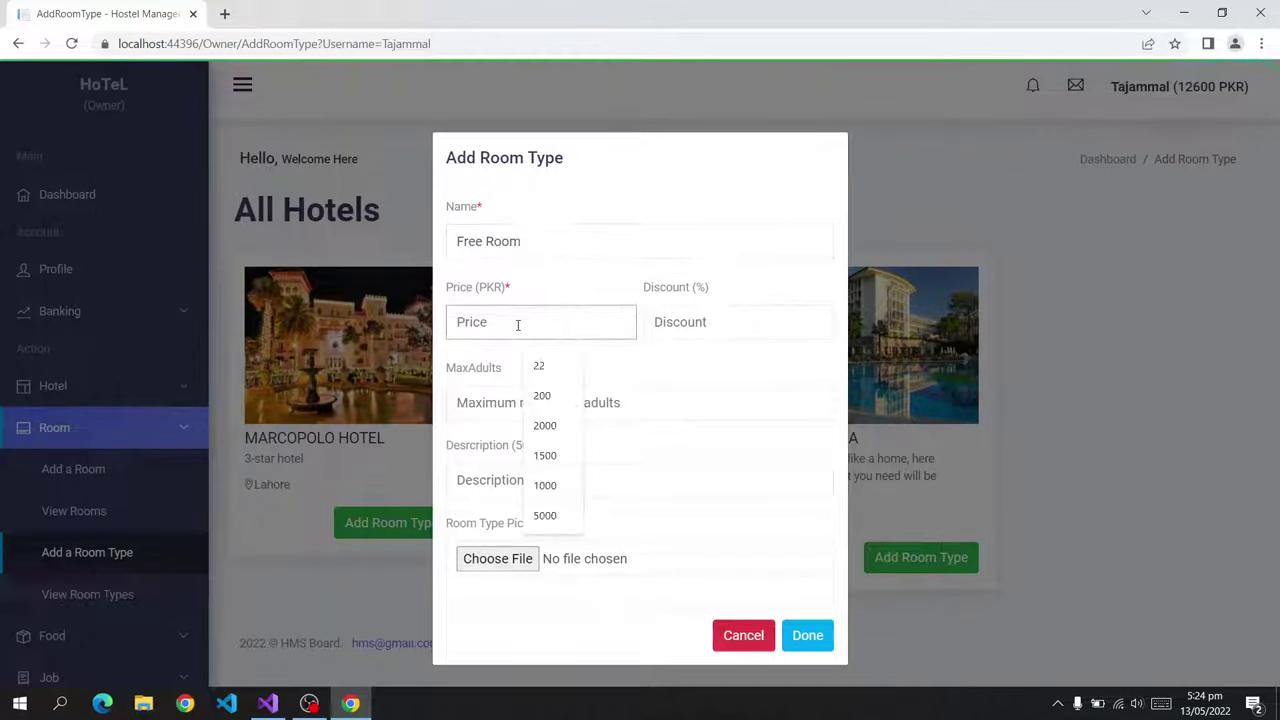
{"action": "type", "text": "0"}
{"action": "left_click", "coordinate": [673, 322]}
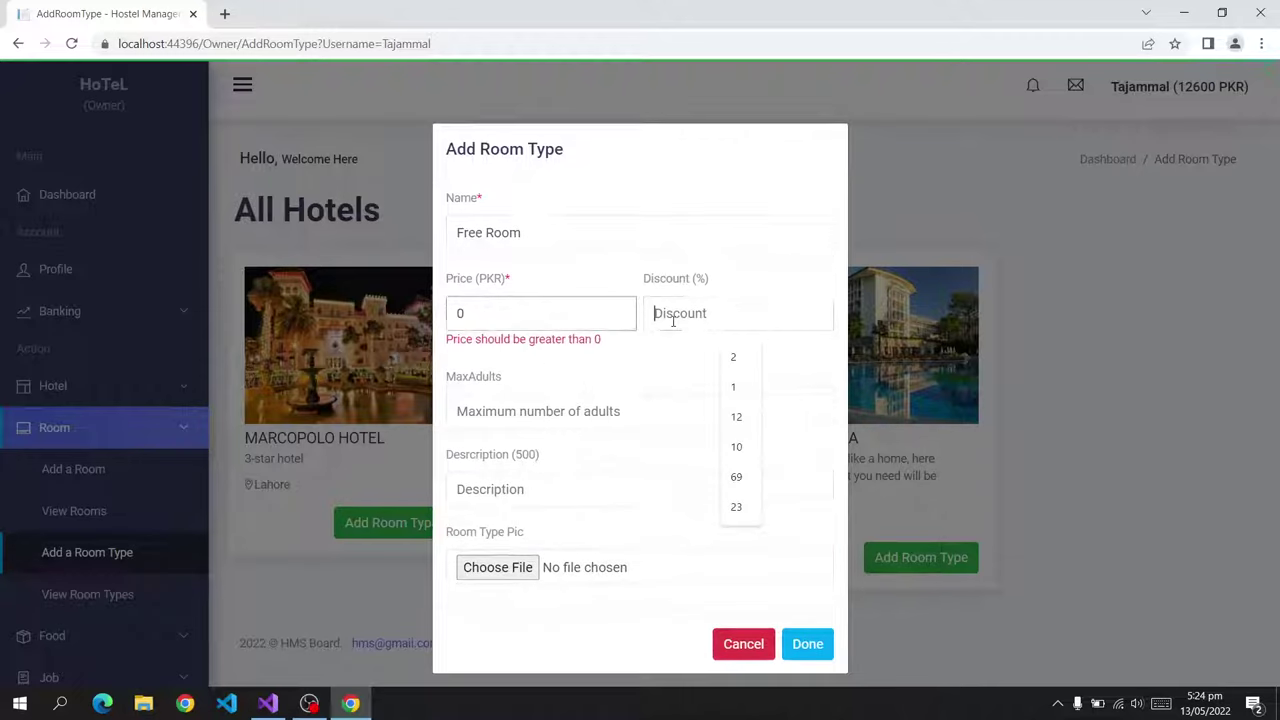
{"action": "left_click", "coordinate": [591, 313]}
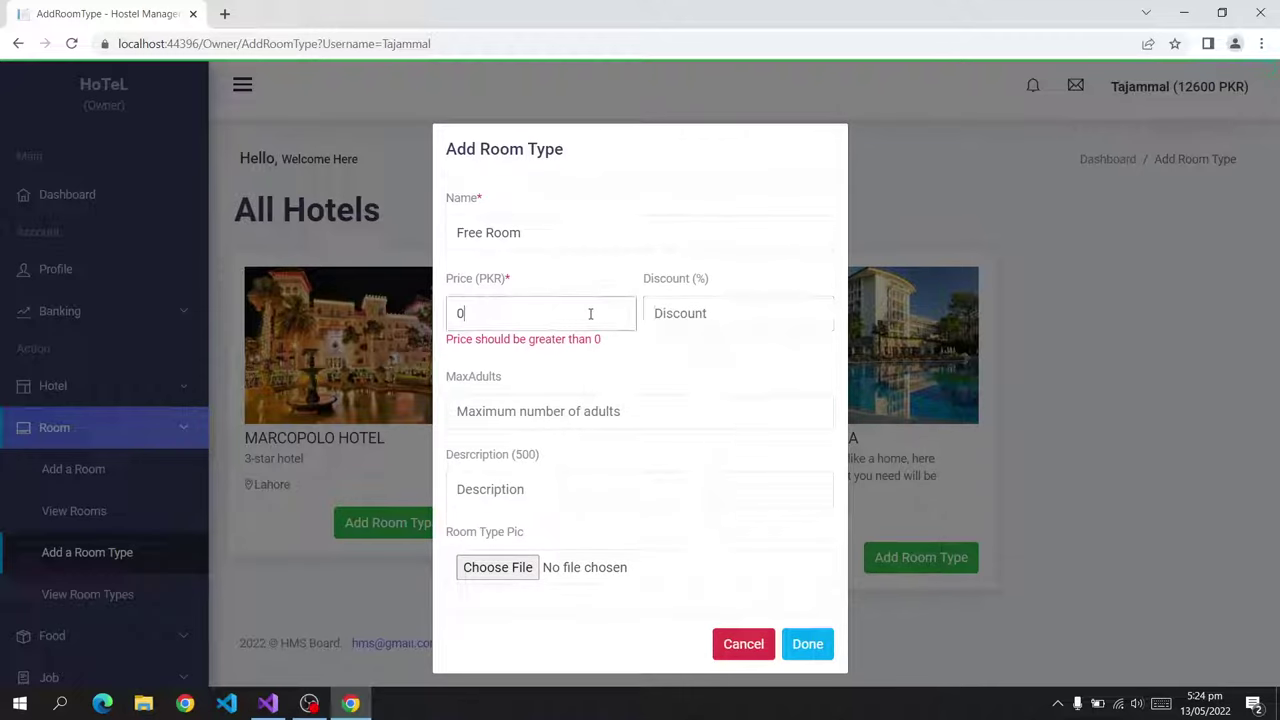
{"action": "key", "text": "BackSpace"}
{"action": "type", "text": "10"}
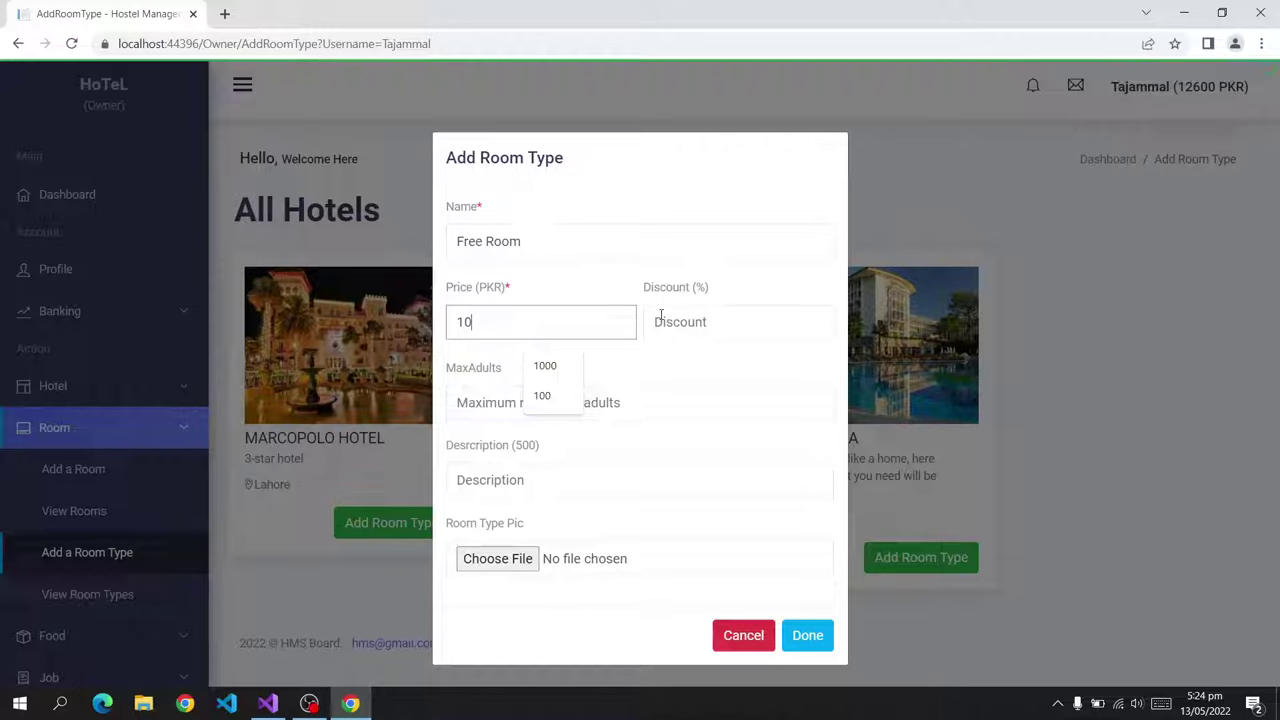
Enter a 1% discount, 2 max adults and a description, save, and view the room types.
{"action": "left_click", "coordinate": [695, 318]}
{"action": "type", "text": "1"}
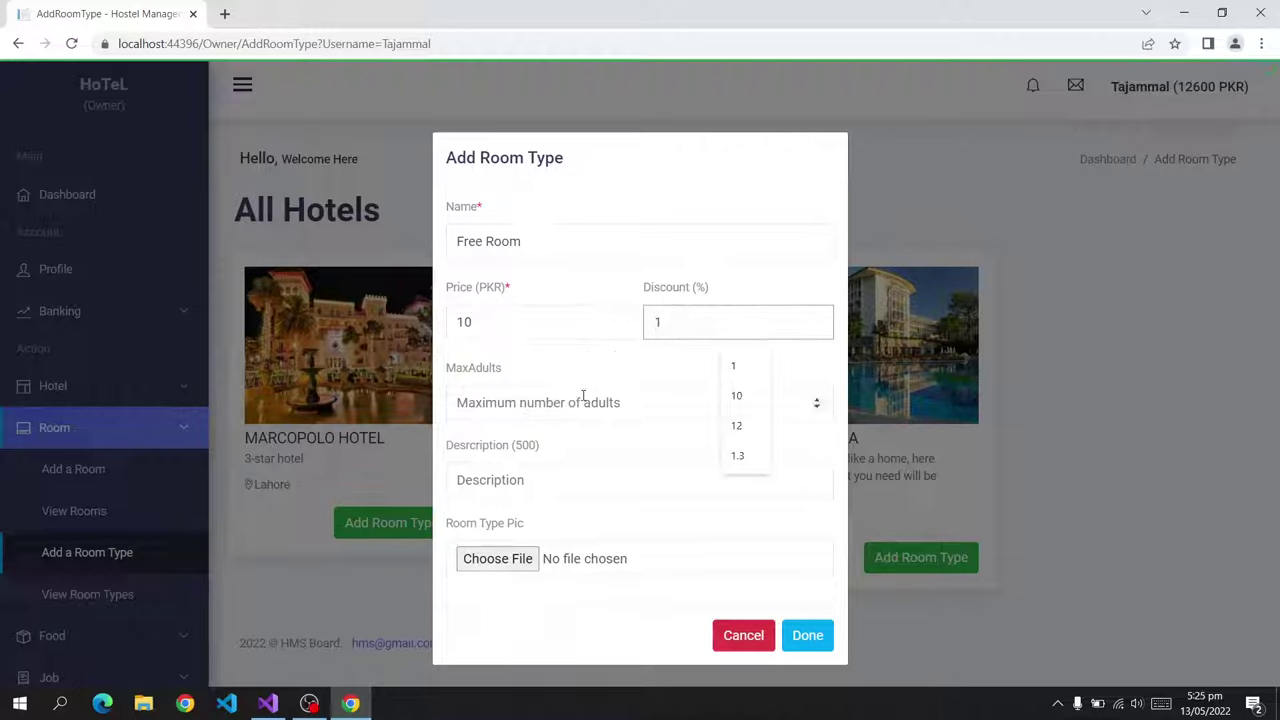
{"action": "left_click", "coordinate": [580, 402]}
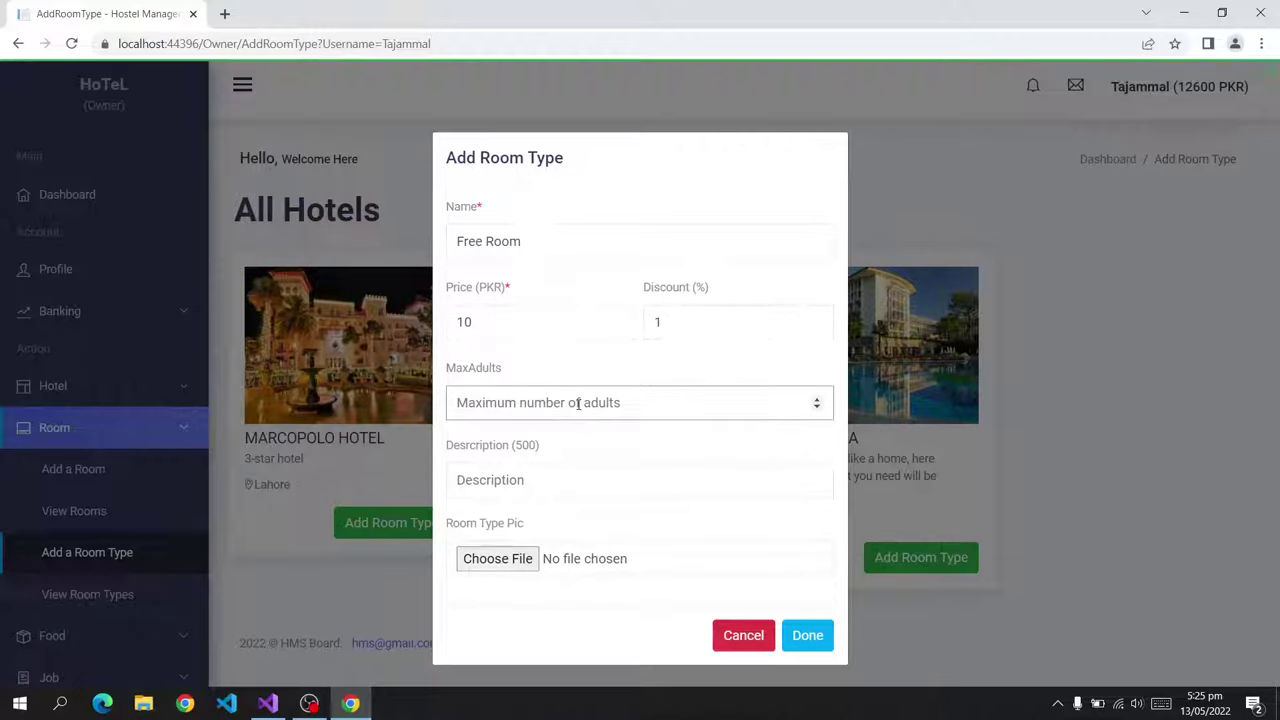
{"action": "type", "text": "2"}
{"action": "left_click", "coordinate": [572, 477]}
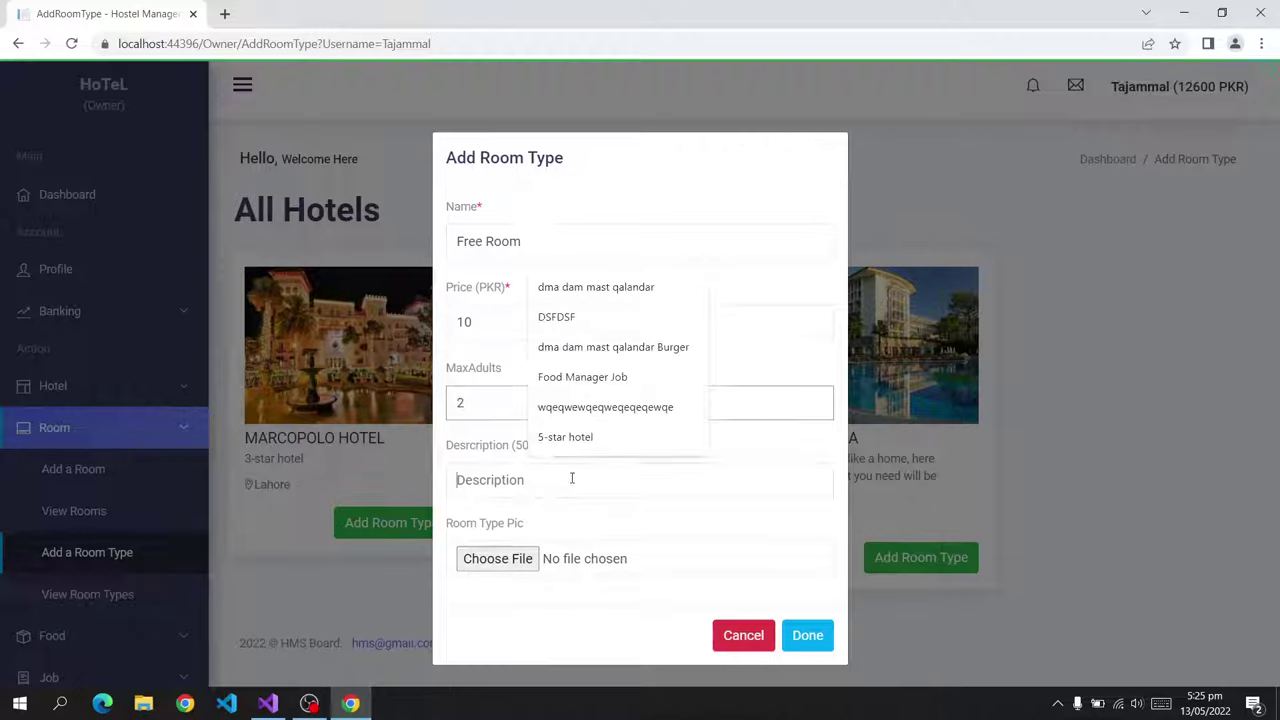
{"action": "type", "text": "Free Rooms for Poor People"}
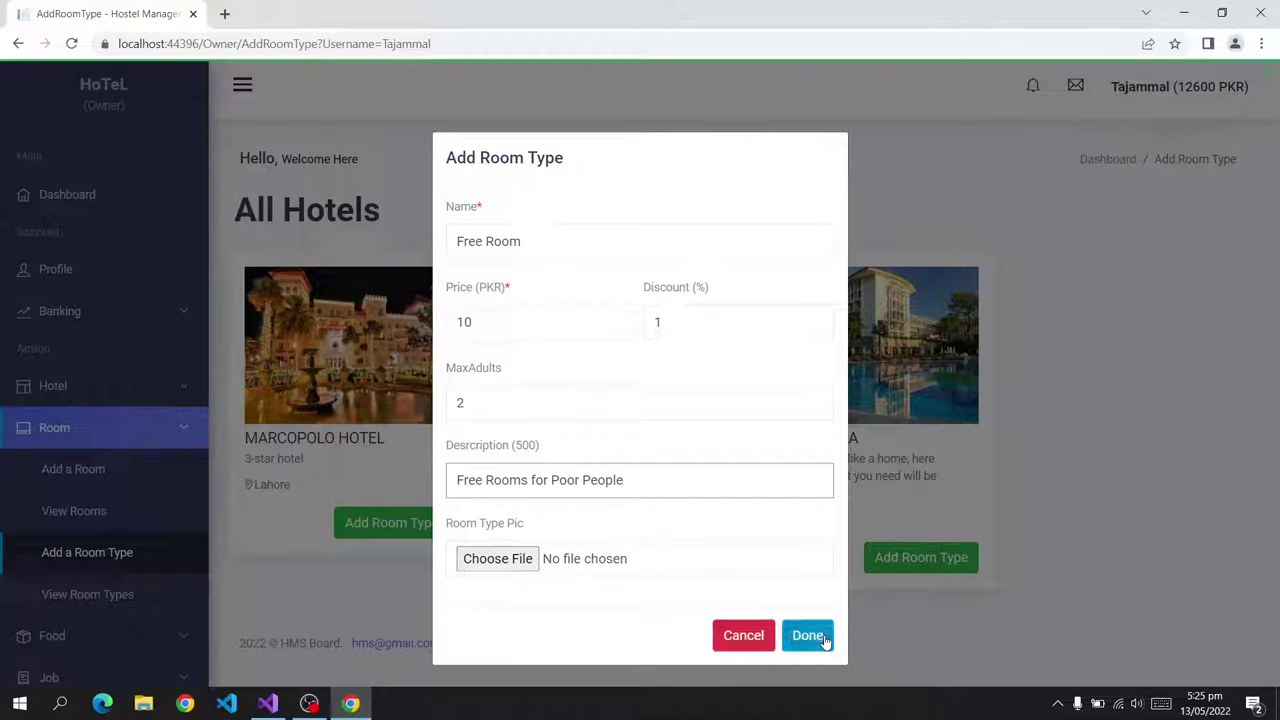
{"action": "left_click", "coordinate": [826, 638]}
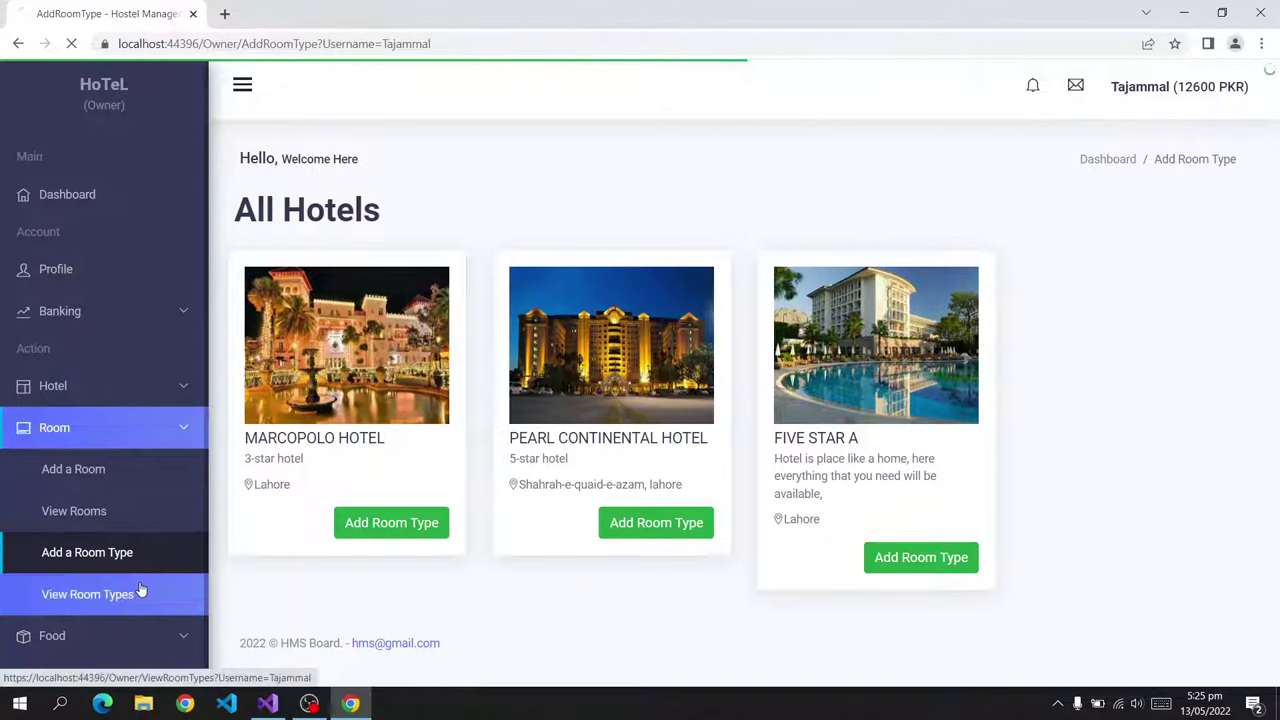
{"action": "left_click", "coordinate": [126, 592]}
Add room number 20 of the FREE ROOM type.
{"action": "scroll", "coordinate": [684, 381], "scroll_direction": "down", "scroll_amount": 5}
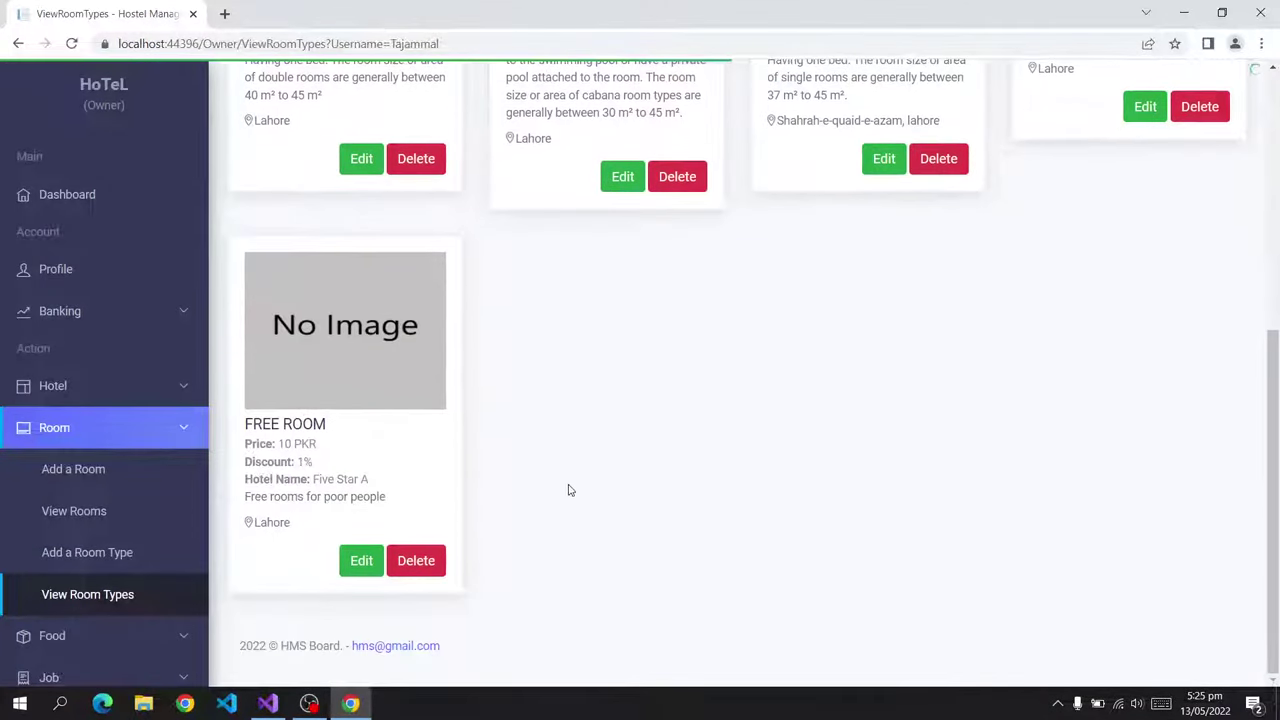
{"action": "left_click_drag", "start_coordinate": [245, 424], "coordinate": [316, 426]}
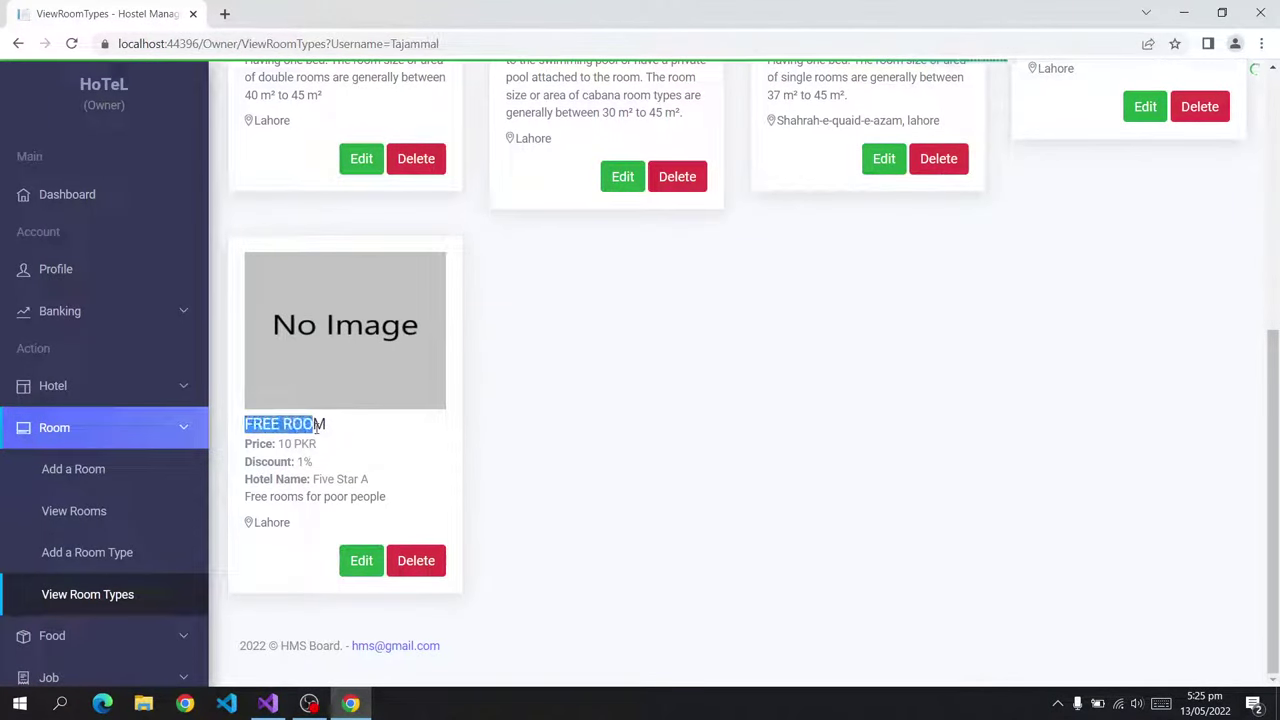
{"action": "left_click", "coordinate": [360, 435]}
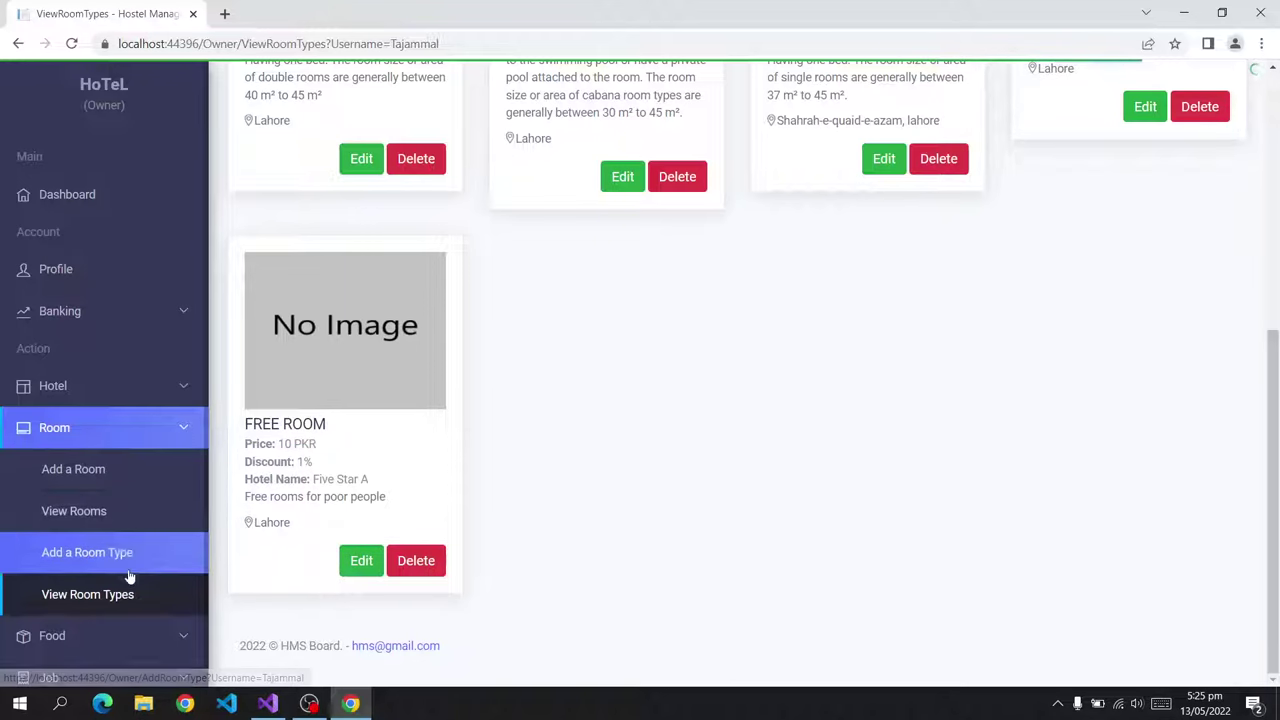
{"action": "left_click", "coordinate": [117, 483]}
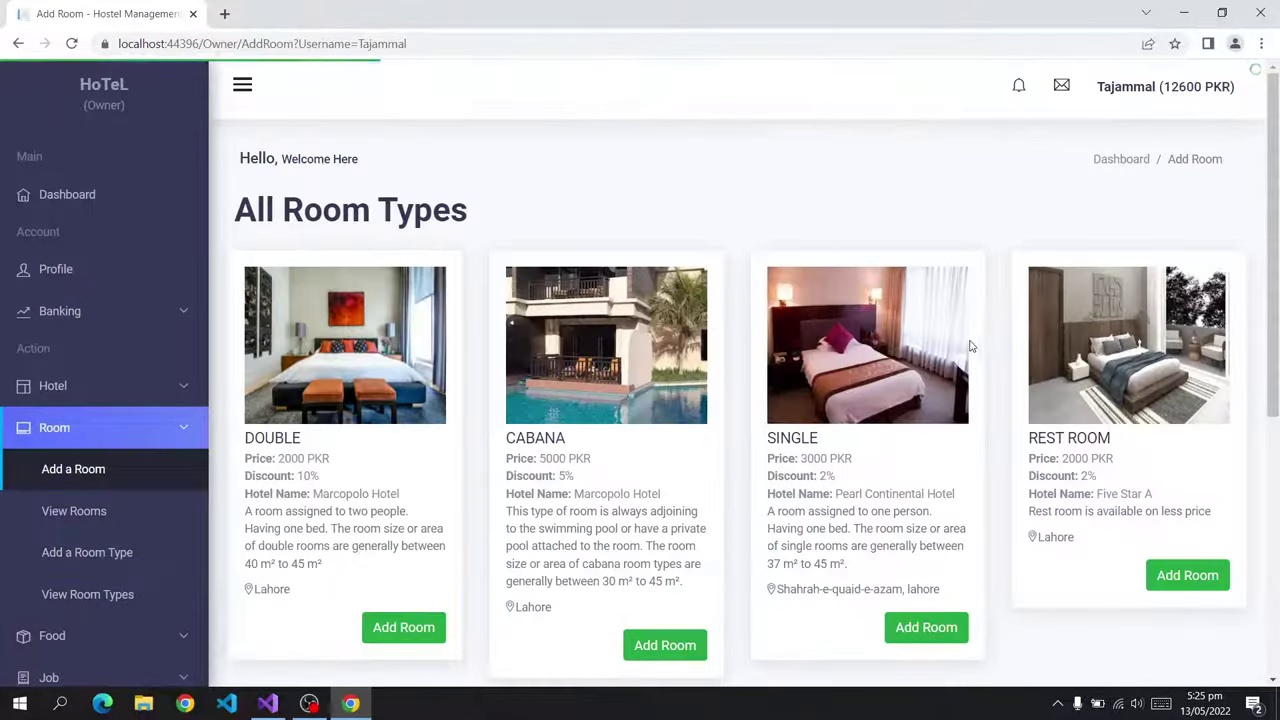
{"action": "scroll", "coordinate": [641, 506], "scroll_direction": "down", "scroll_amount": 5}
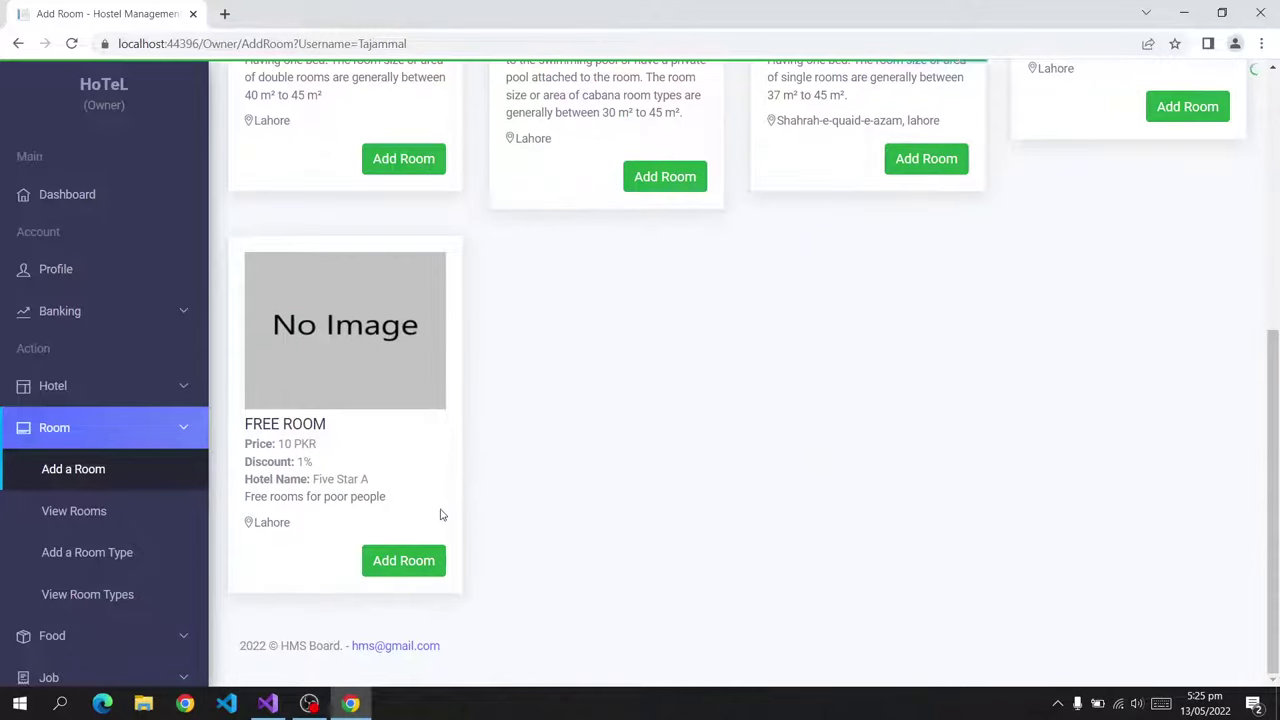
{"action": "left_click", "coordinate": [437, 560]}
{"action": "left_click", "coordinate": [522, 398]}
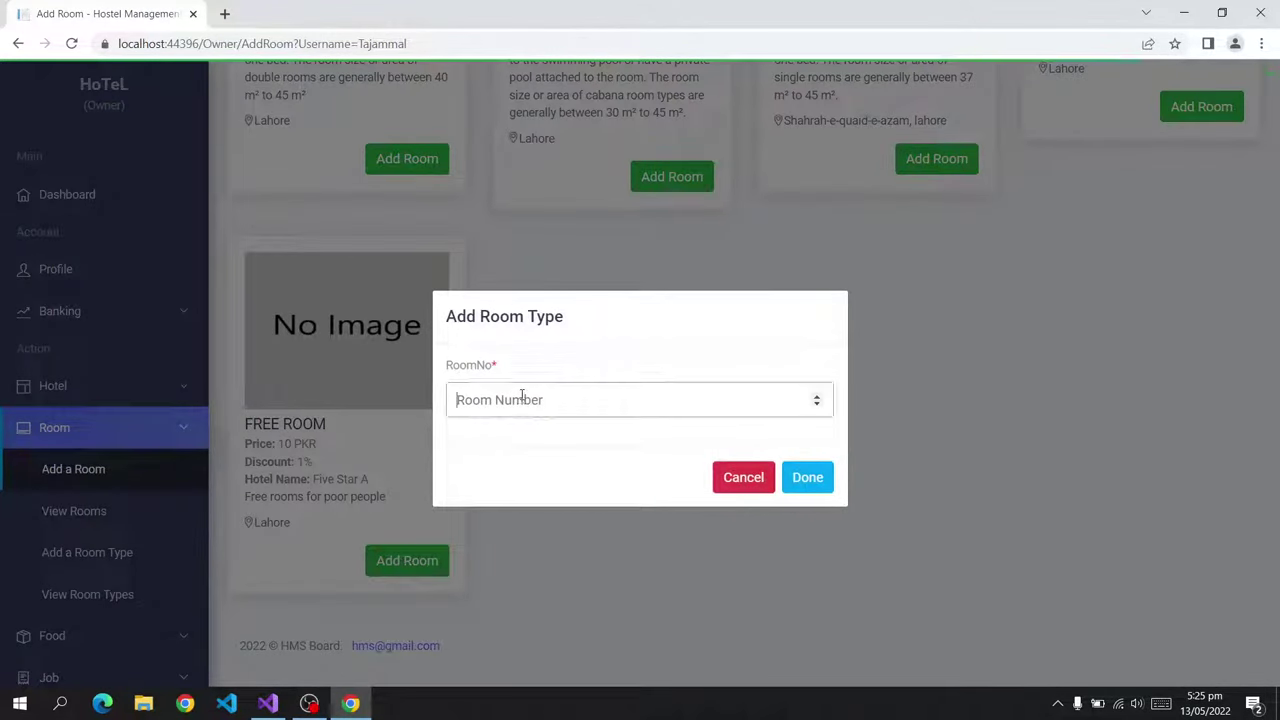
{"action": "type", "text": "20"}
{"action": "left_click", "coordinate": [807, 477]}
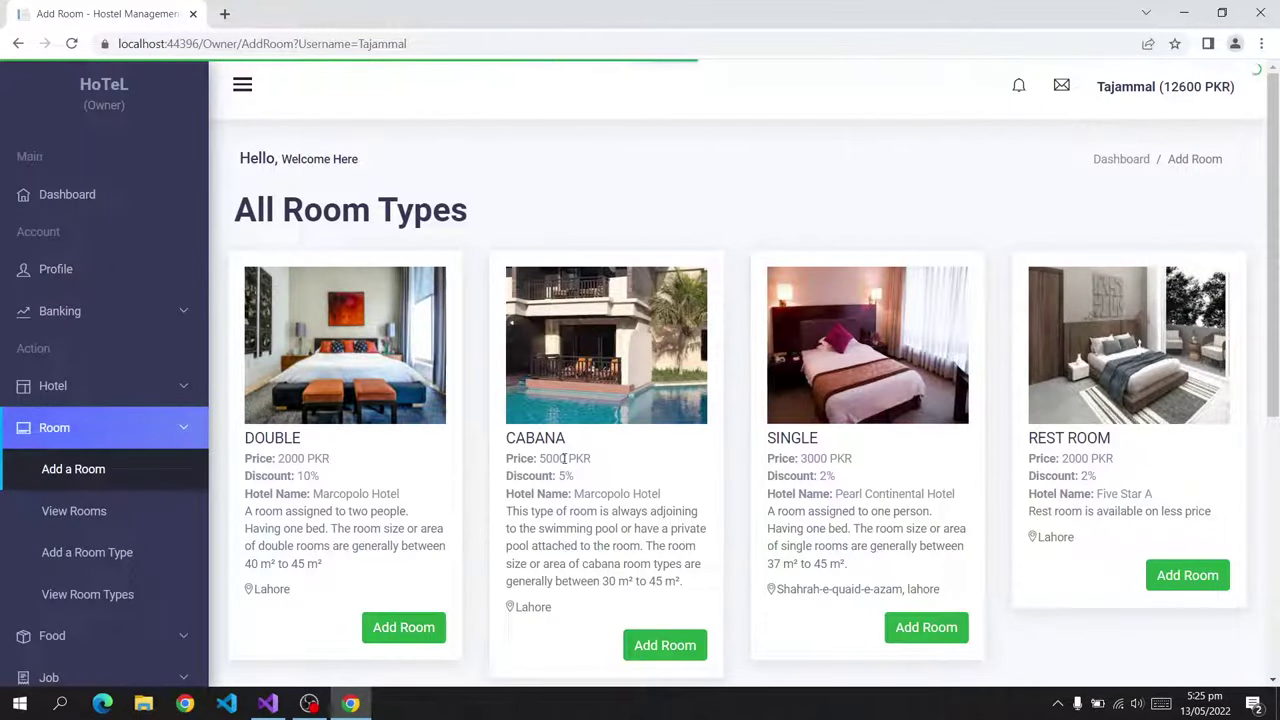
Check that room 20 appears in the All Rooms list under Five Star A.
{"action": "scroll", "coordinate": [476, 347], "scroll_direction": "down", "scroll_amount": 3}
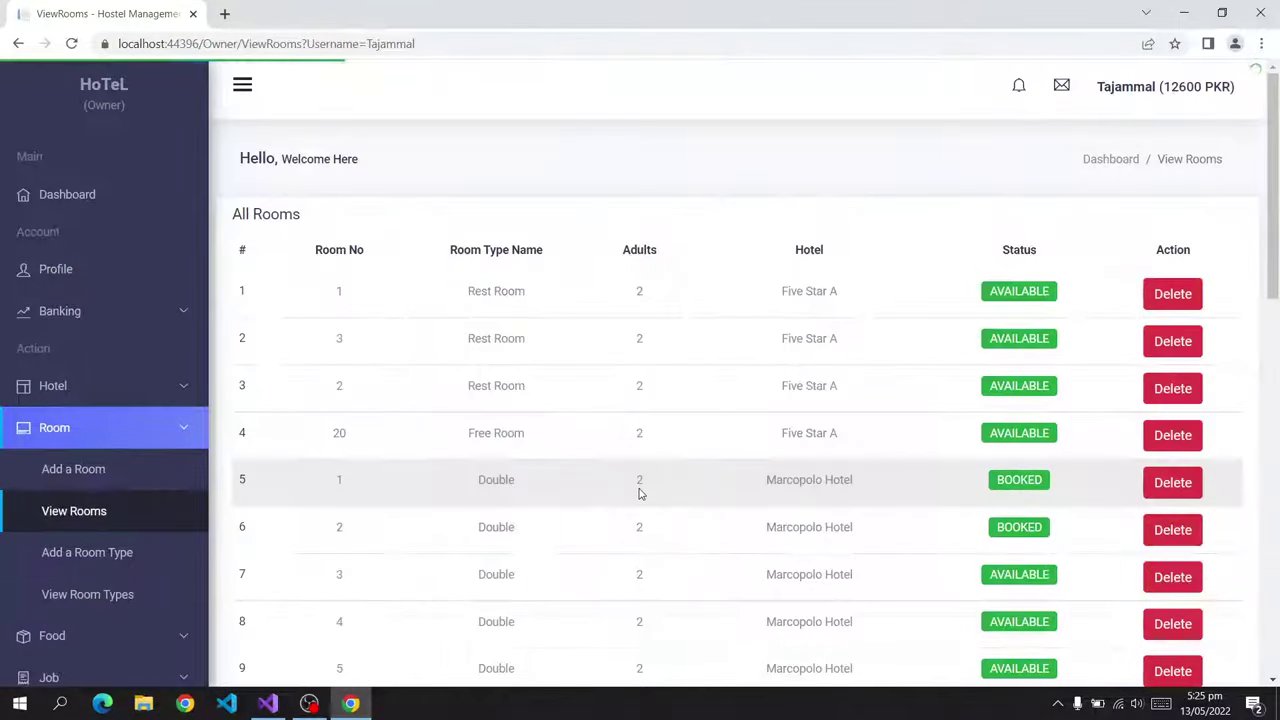
{"action": "left_click_drag", "start_coordinate": [777, 437], "coordinate": [851, 437]}
{"action": "left_click", "coordinate": [771, 437]}
{"action": "left_click_drag", "start_coordinate": [771, 437], "coordinate": [886, 446]}
{"action": "left_click", "coordinate": [783, 437]}
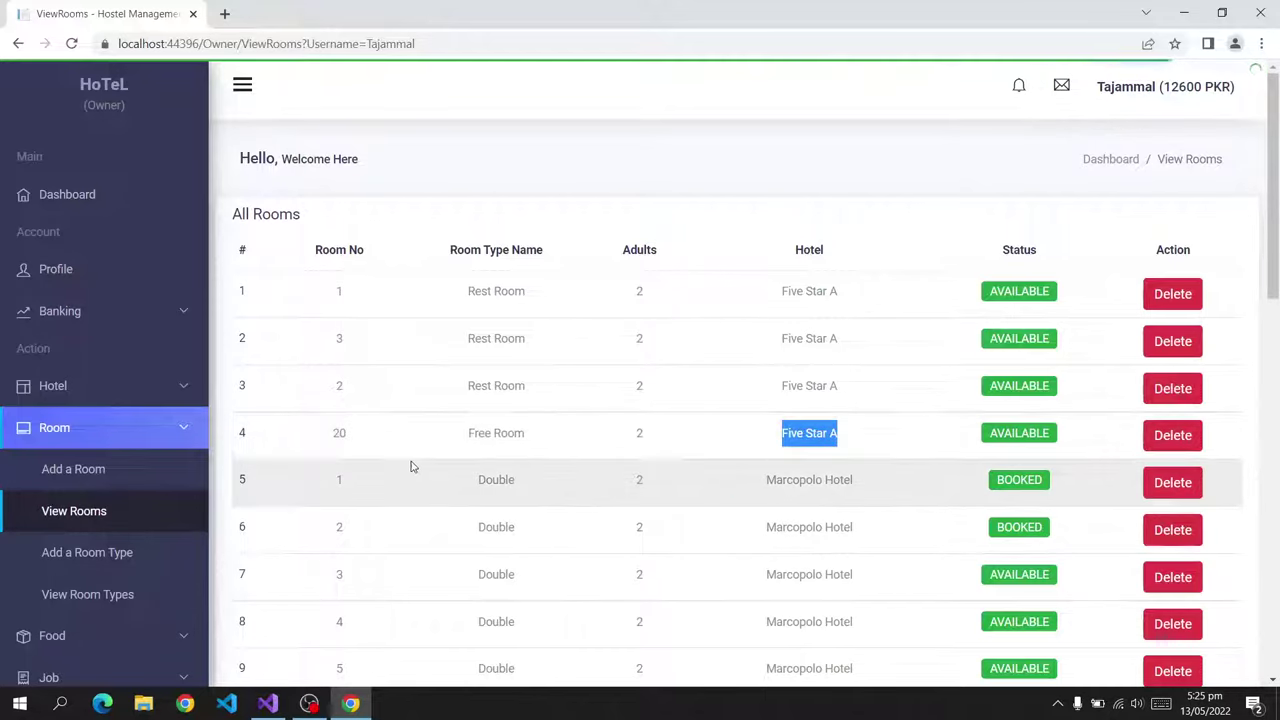
{"action": "left_click", "coordinate": [363, 434]}
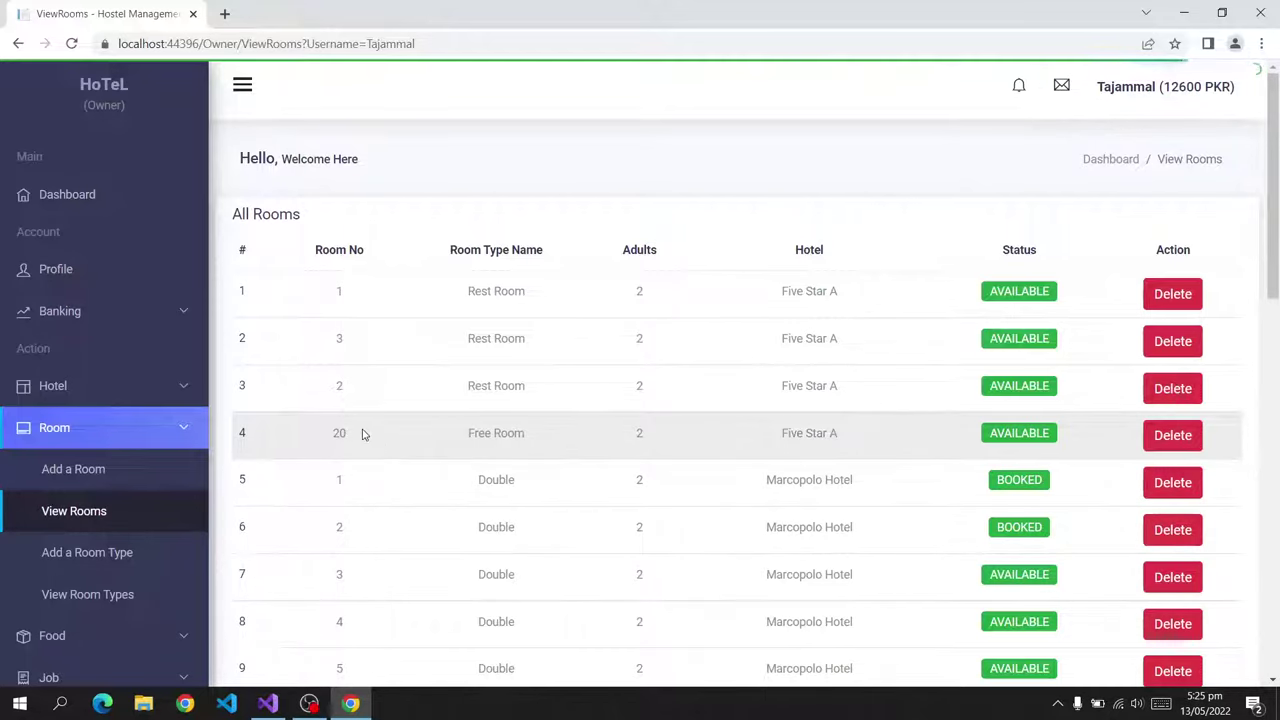
{"action": "left_click", "coordinate": [118, 395]}
Open All Hotels and look at Marcopolo Hotel's edit form without saving.
{"action": "left_click", "coordinate": [114, 469]}
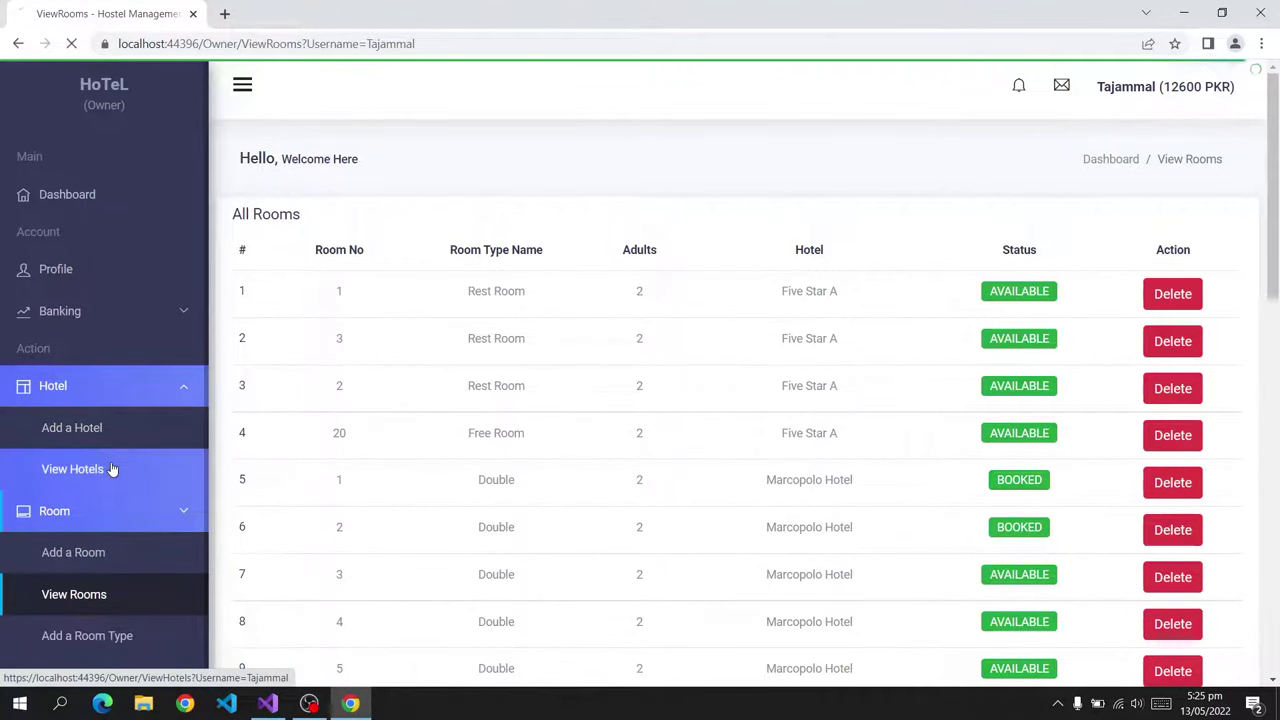
{"action": "left_click", "coordinate": [364, 522]}
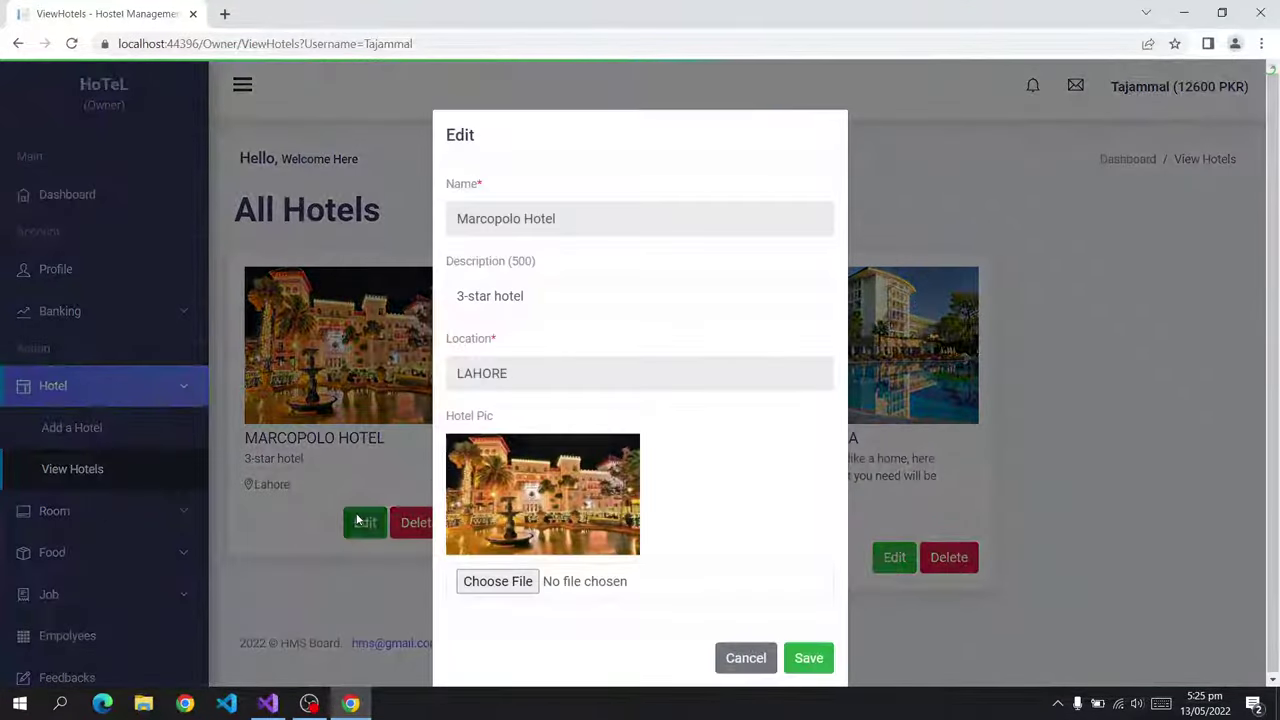
{"action": "triple_click", "coordinate": [562, 296]}
{"action": "left_click", "coordinate": [402, 302]}
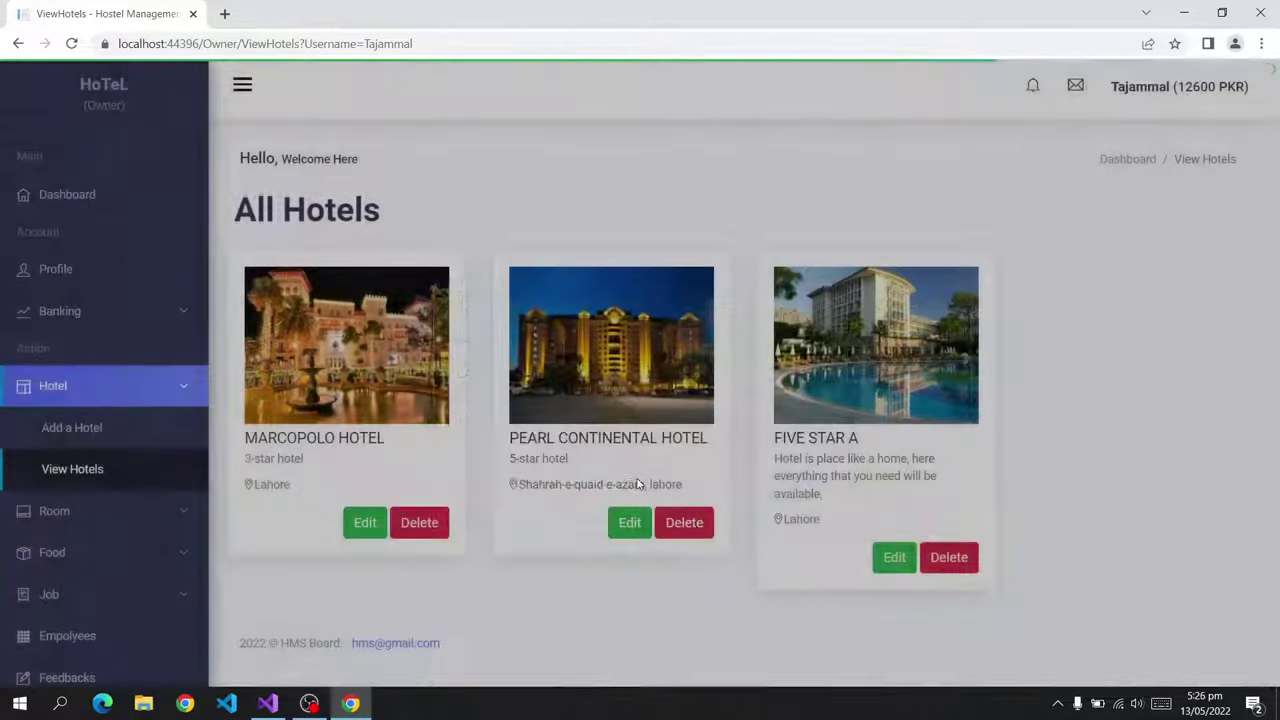
Give Marcopolo Hotel the istockphoto image as its new picture and save.
{"action": "left_click", "coordinate": [366, 523]}
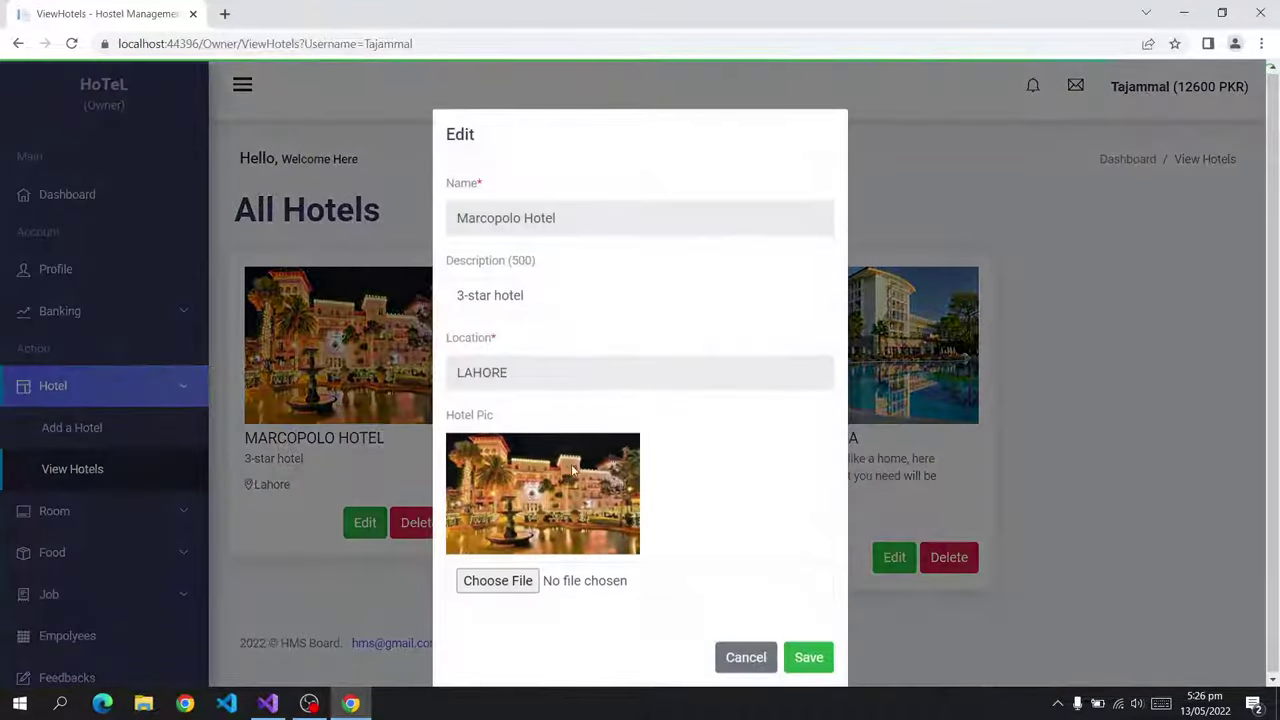
{"action": "left_click", "coordinate": [515, 578]}
{"action": "left_click", "coordinate": [690, 373]}
{"action": "left_click", "coordinate": [492, 580]}
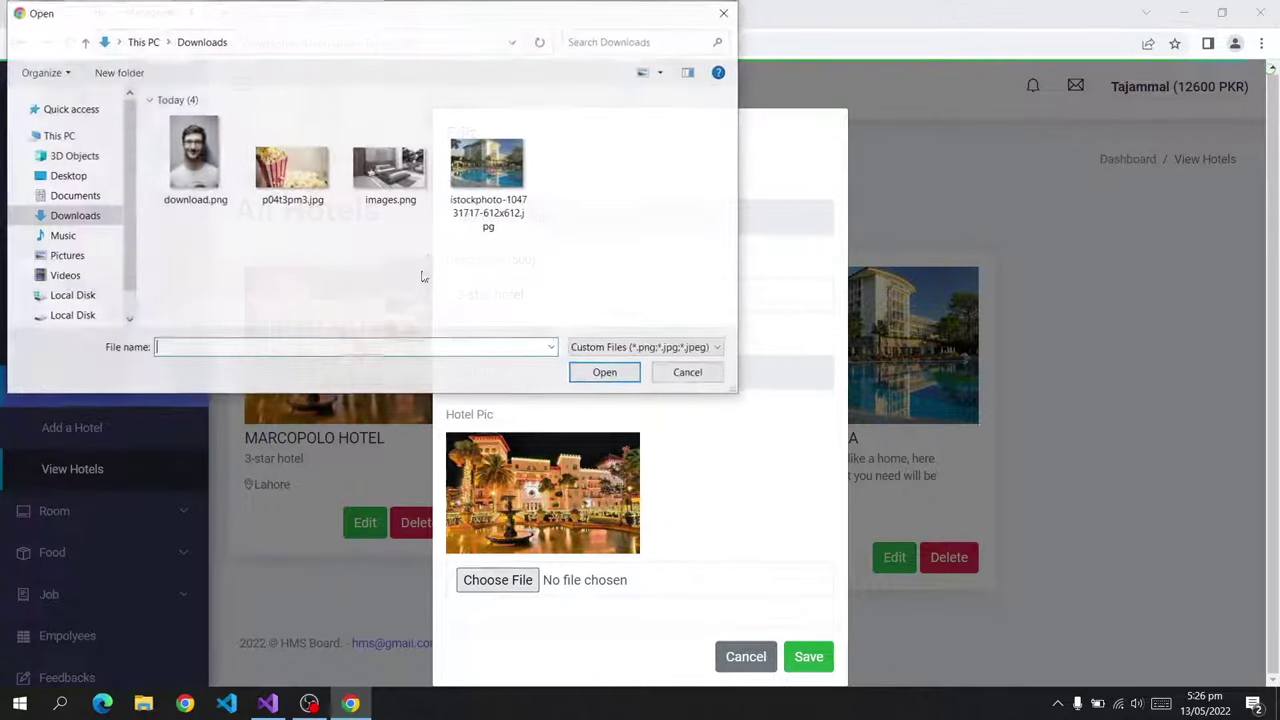
{"action": "left_click", "coordinate": [488, 168]}
{"action": "left_click", "coordinate": [605, 372]}
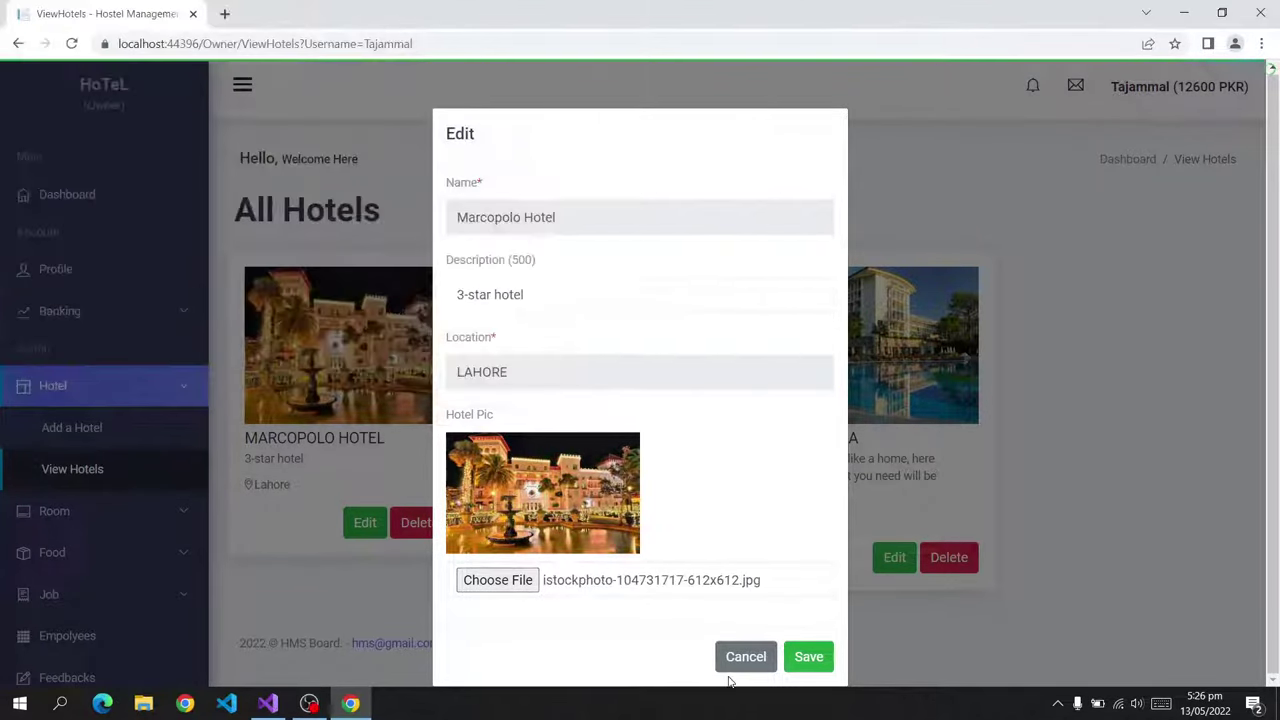
{"action": "left_click", "coordinate": [807, 657]}
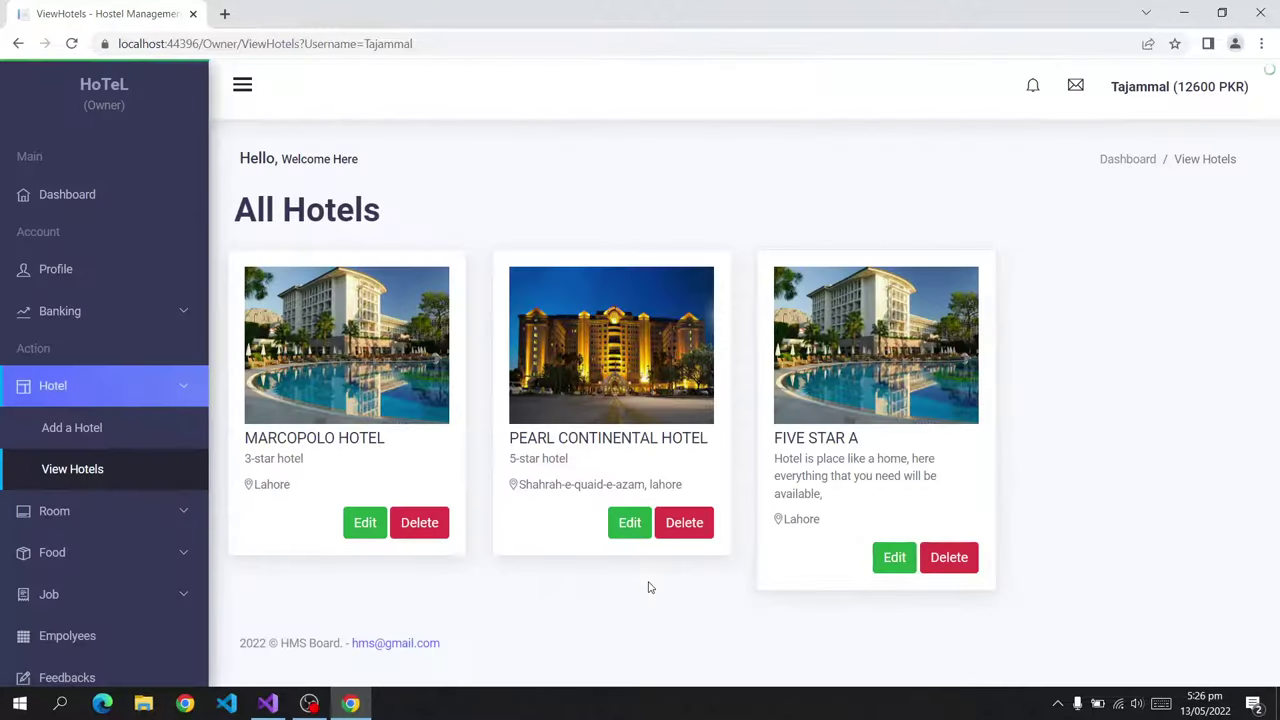
Reopen Marcopolo Hotel's edit form twice and close it without changes.
{"action": "left_click", "coordinate": [364, 522]}
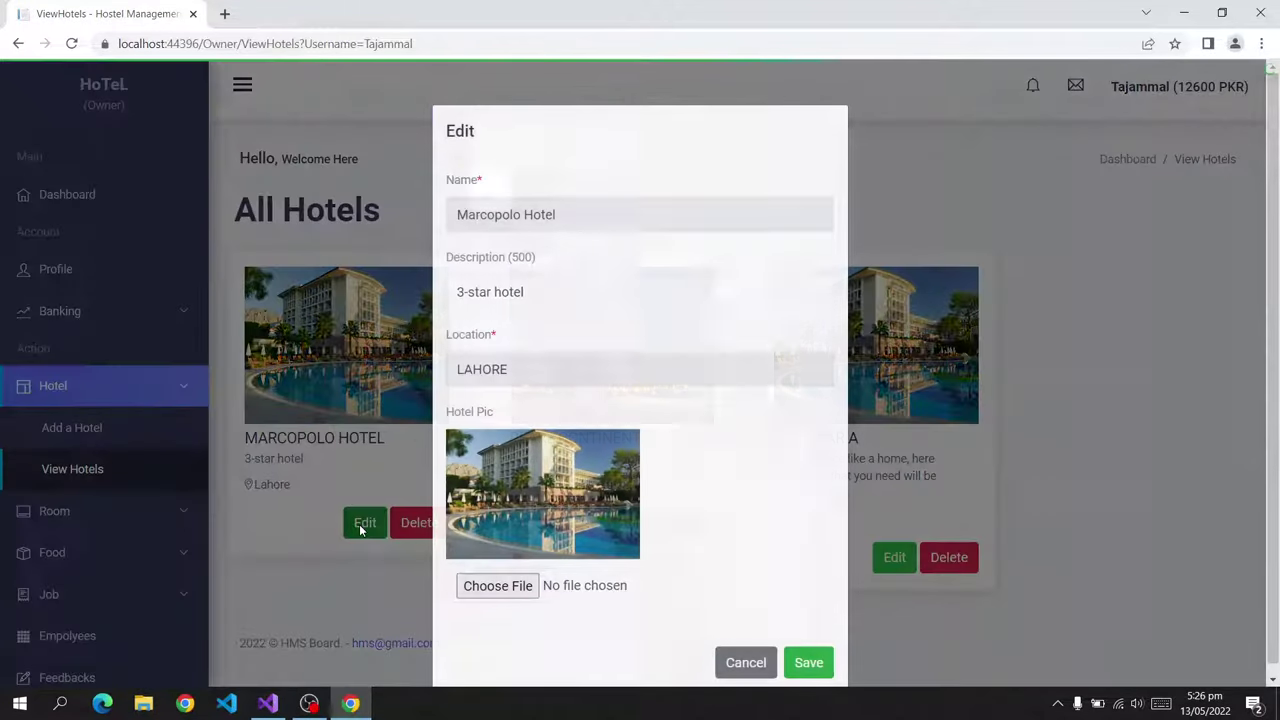
{"action": "left_click", "coordinate": [746, 662]}
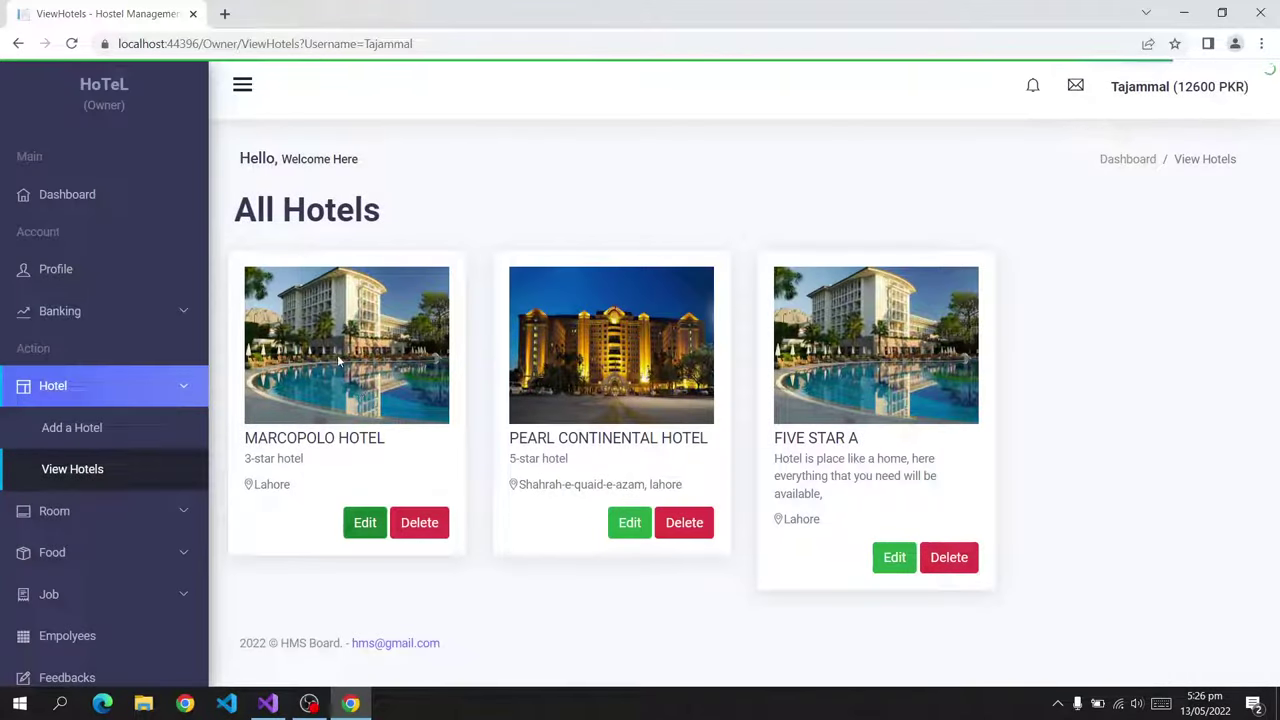
{"action": "left_click", "coordinate": [366, 519]}
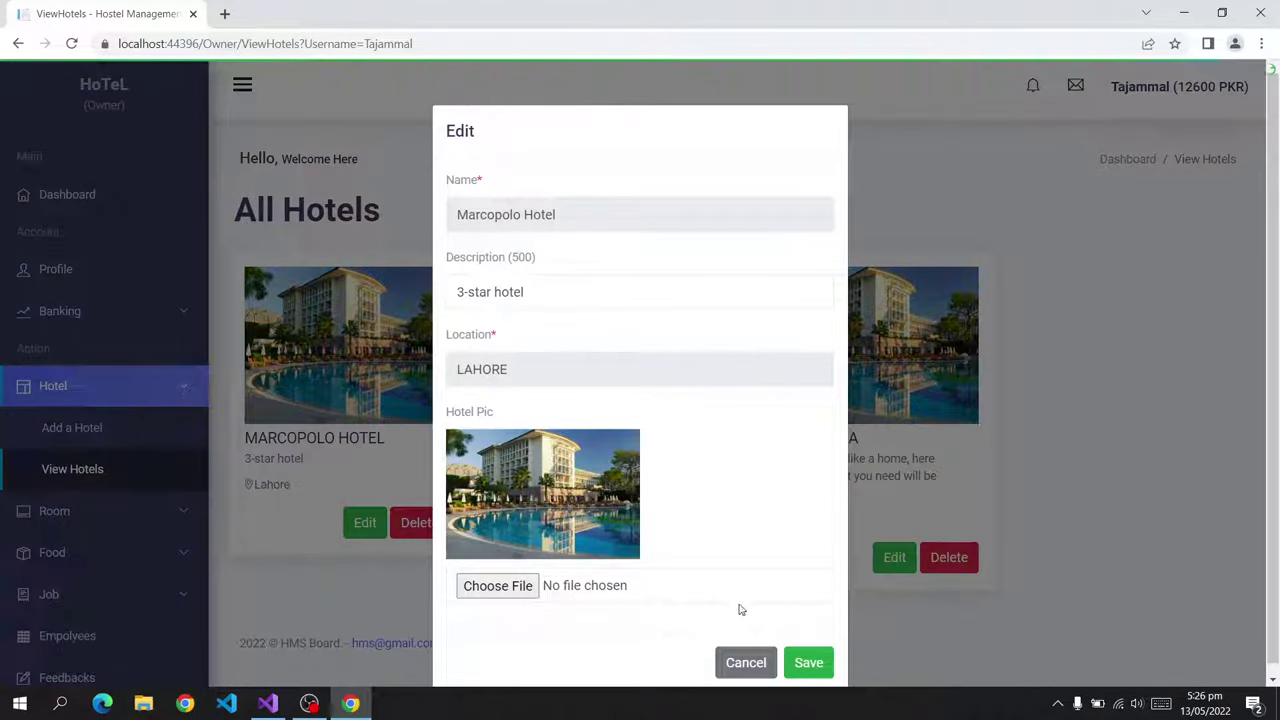
{"action": "left_click", "coordinate": [504, 585]}
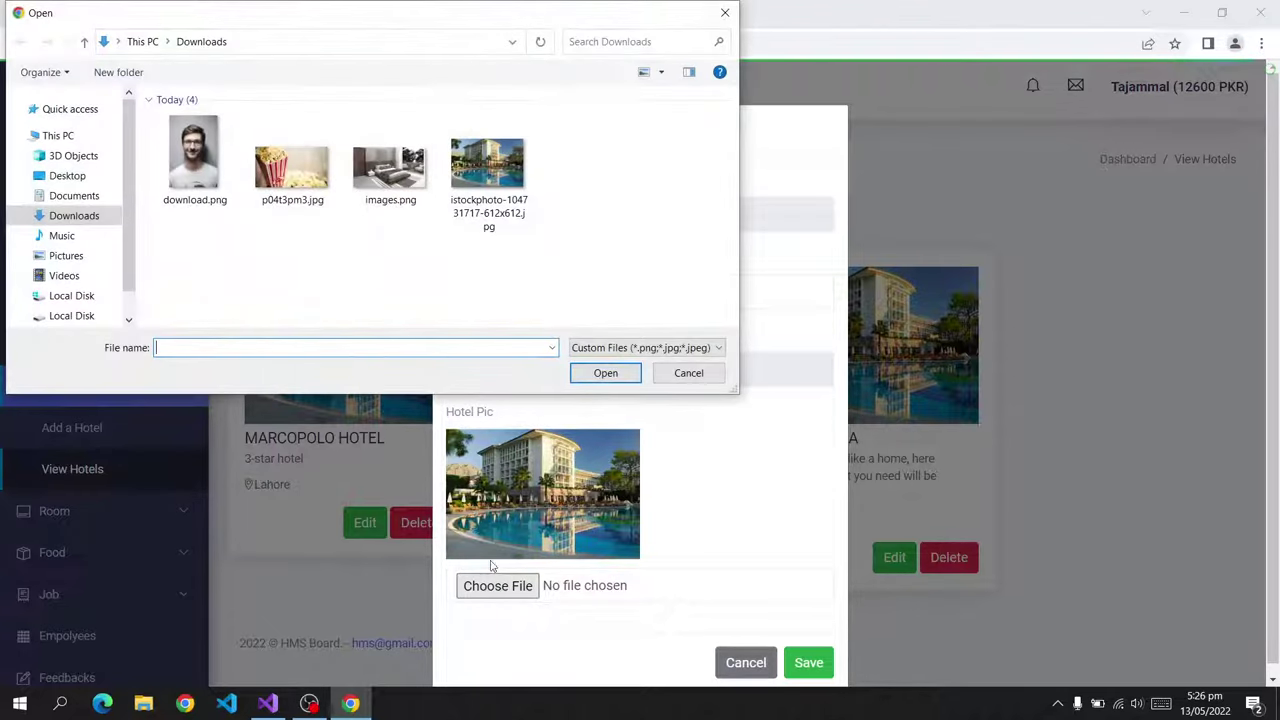
{"action": "left_click", "coordinate": [688, 372]}
{"action": "left_click", "coordinate": [746, 663]}
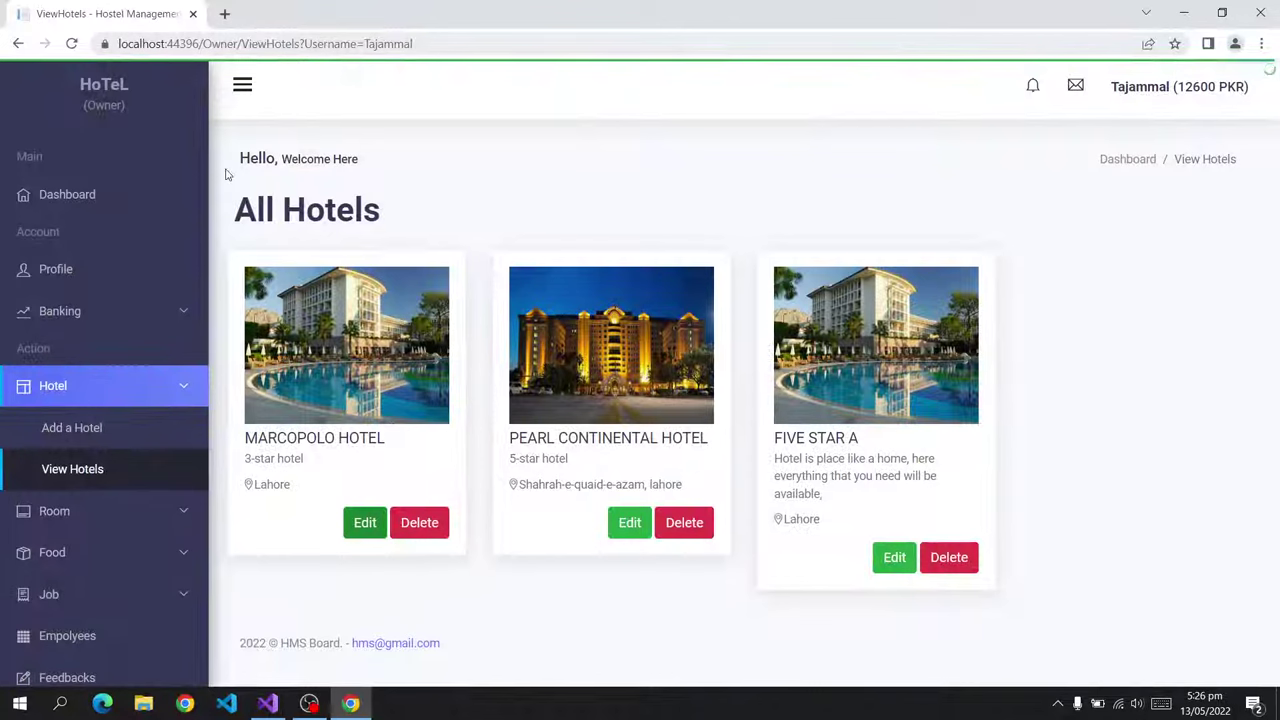
{"action": "scroll", "coordinate": [63, 456], "scroll_direction": "down", "scroll_amount": 3}
Bring up the All Foods list from the sidebar's Food menu.
{"action": "left_click", "coordinate": [67, 467]}
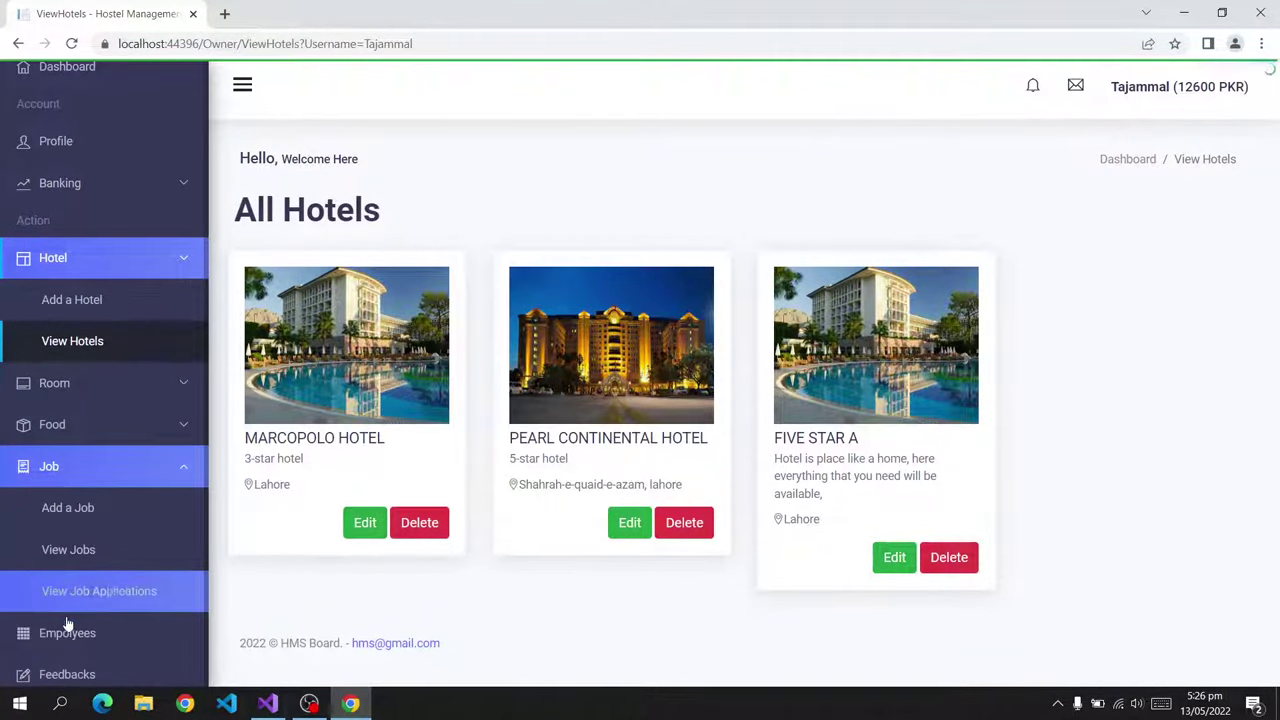
{"action": "left_click", "coordinate": [100, 428]}
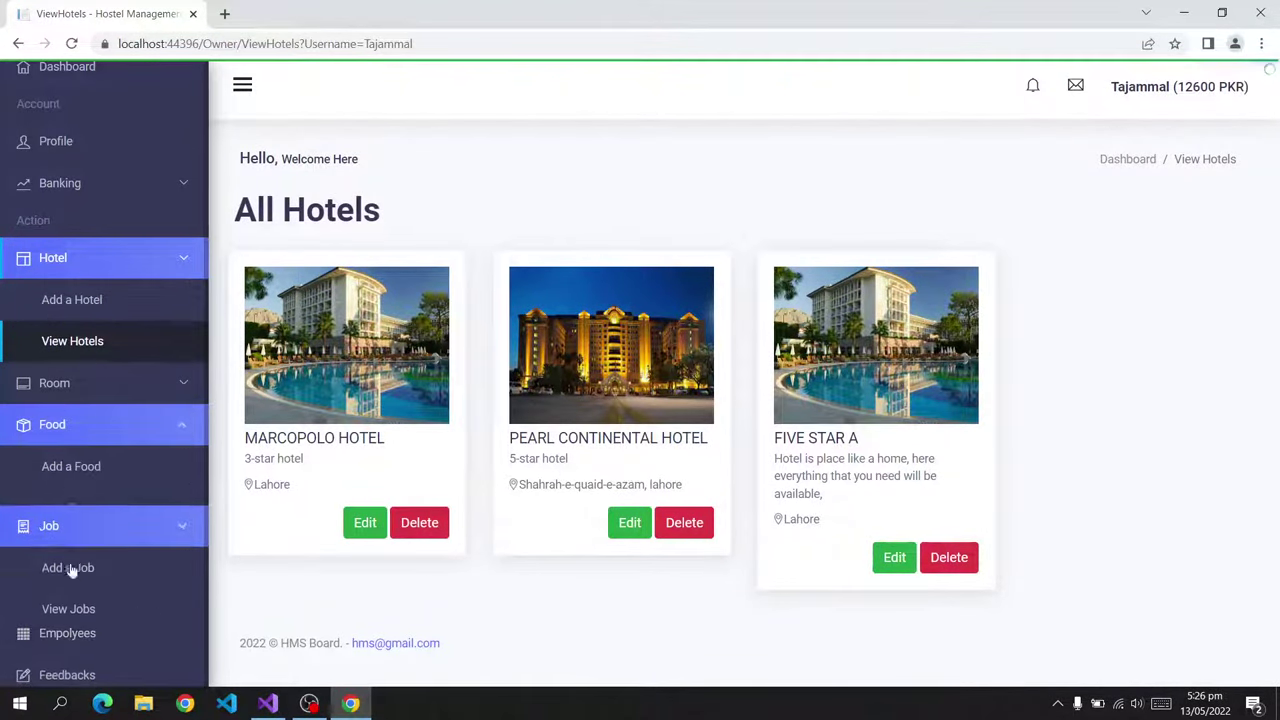
{"action": "left_click", "coordinate": [109, 398]}
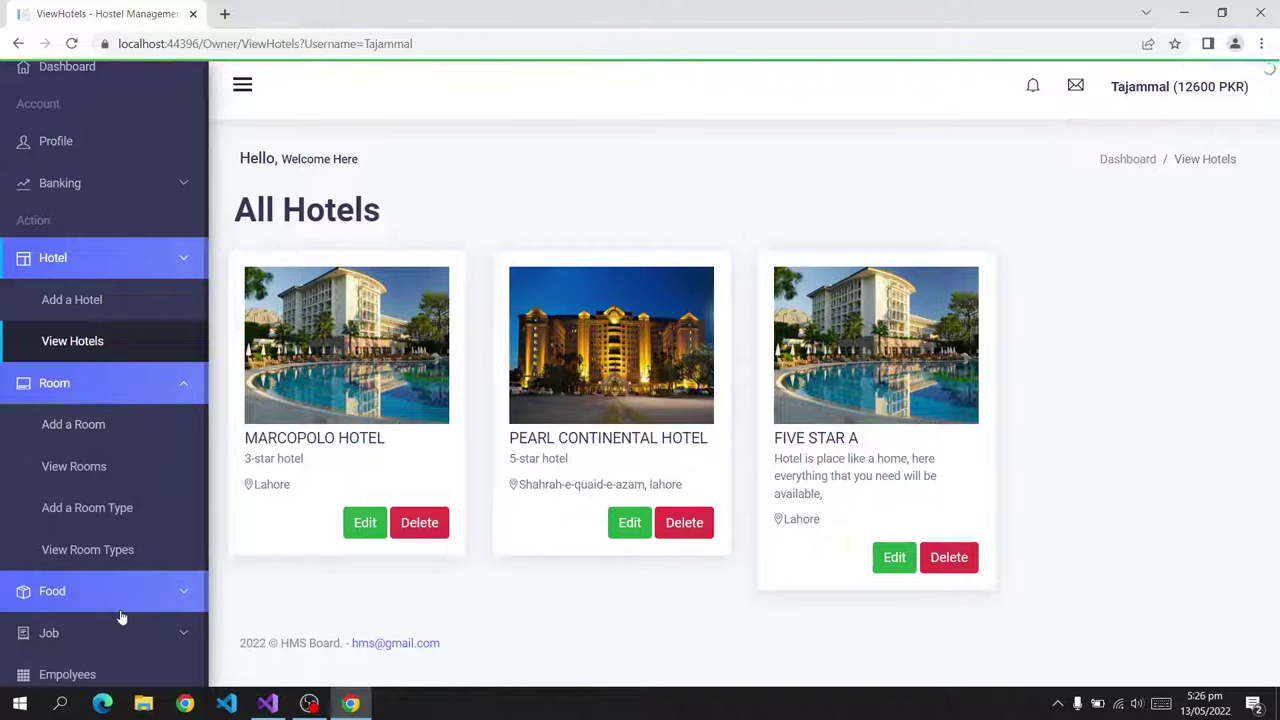
{"action": "left_click", "coordinate": [120, 600]}
{"action": "left_click", "coordinate": [124, 499]}
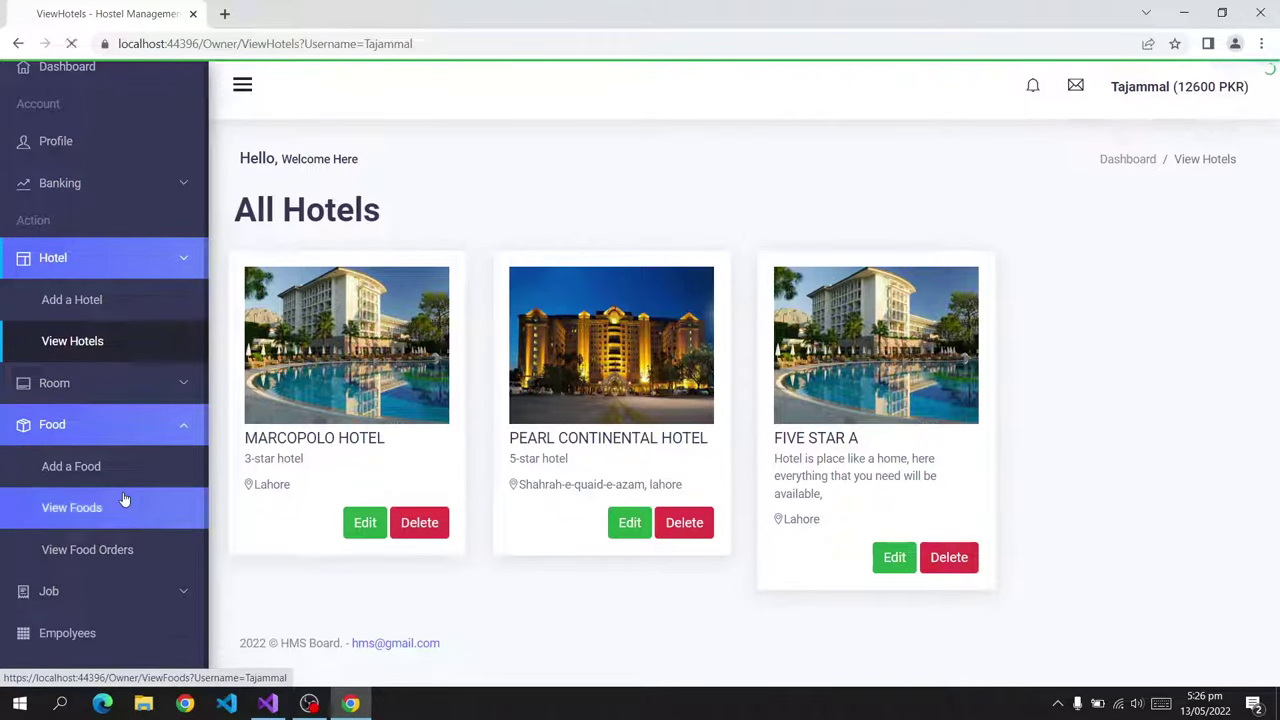
Inspect the Burger item's edit form, showing quantity 196, and close it unsaved.
{"action": "scroll", "coordinate": [880, 340], "scroll_direction": "down", "scroll_amount": 1}
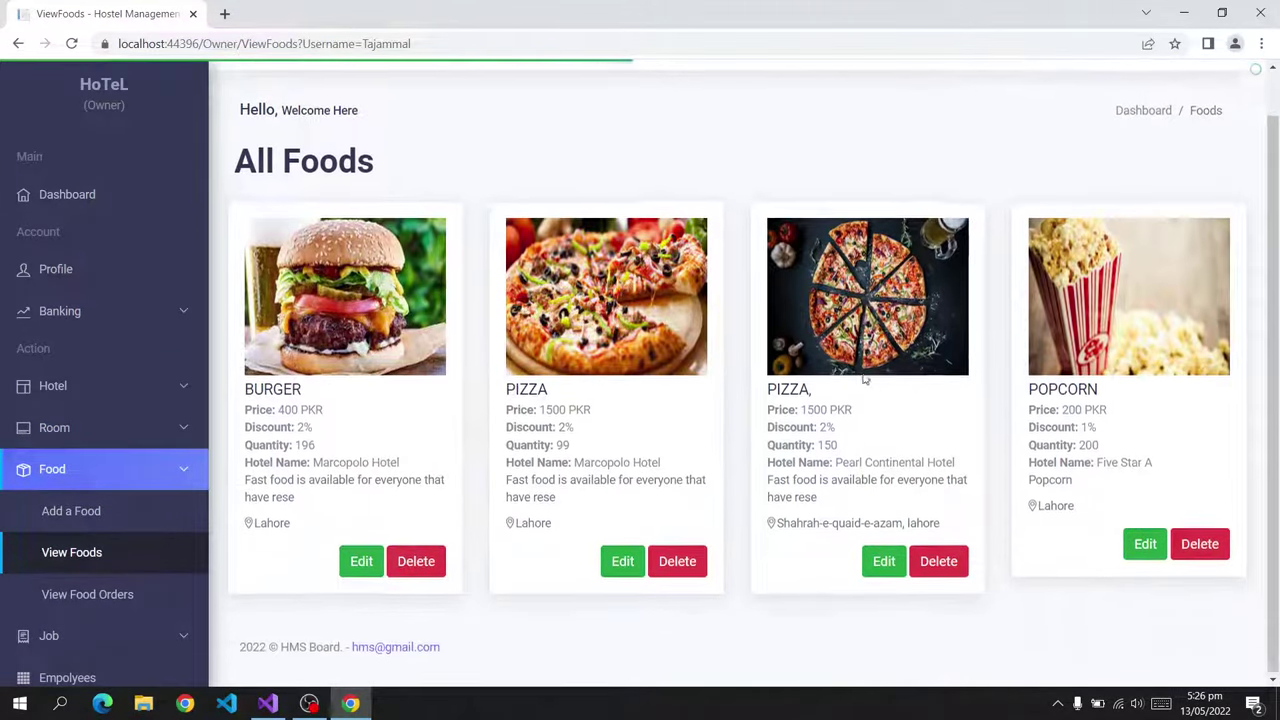
{"action": "left_click", "coordinate": [361, 560]}
{"action": "left_click_drag", "start_coordinate": [575, 332], "coordinate": [411, 340]}
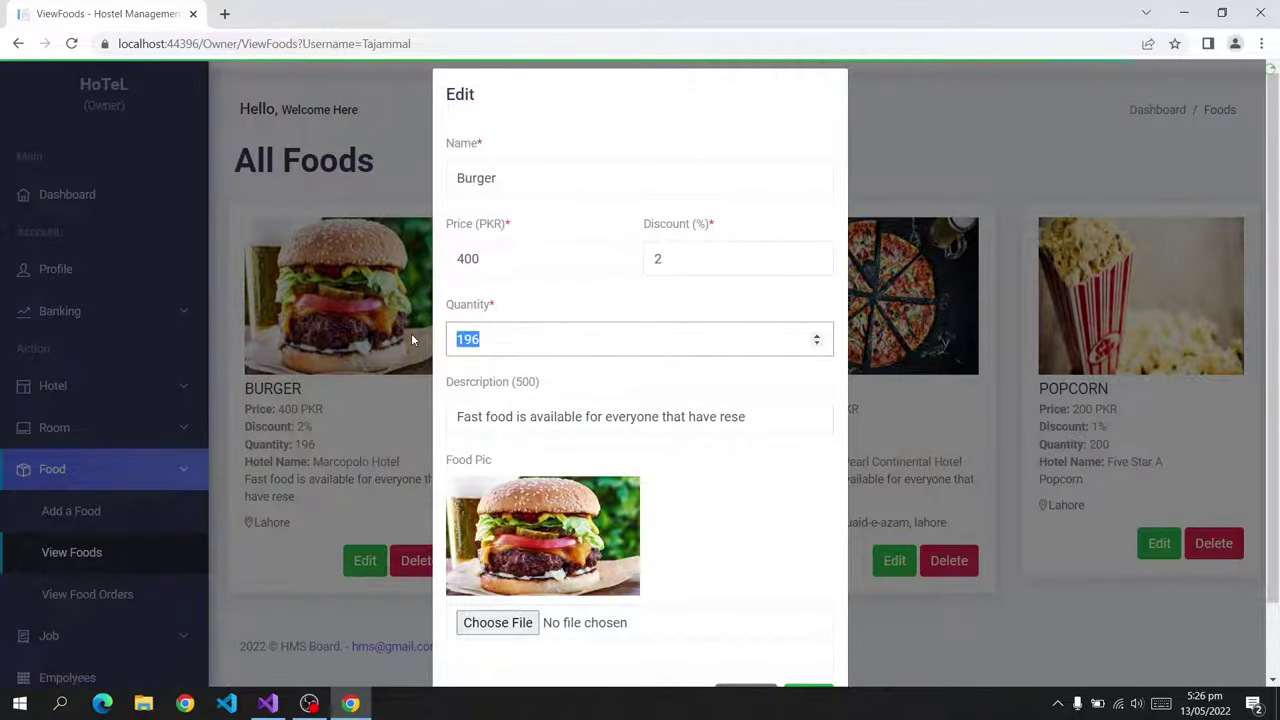
{"action": "scroll", "coordinate": [726, 525], "scroll_direction": "down", "scroll_amount": 1}
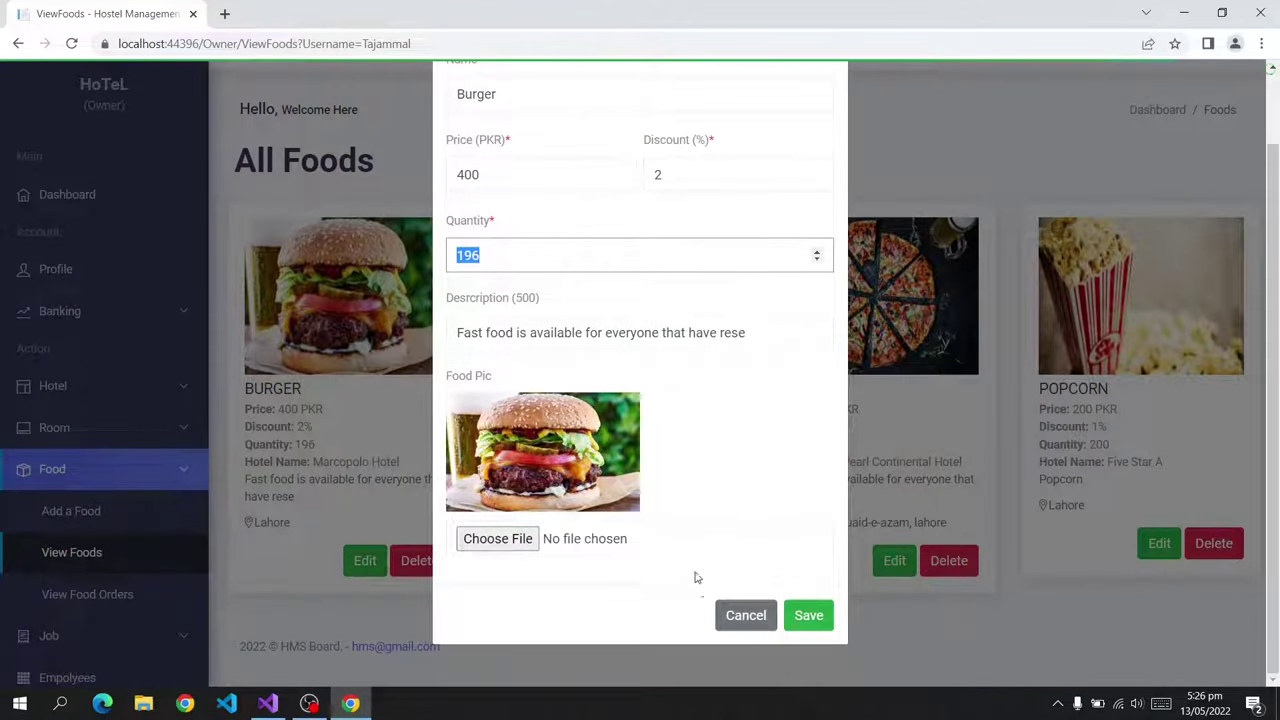
{"action": "left_click", "coordinate": [748, 614]}
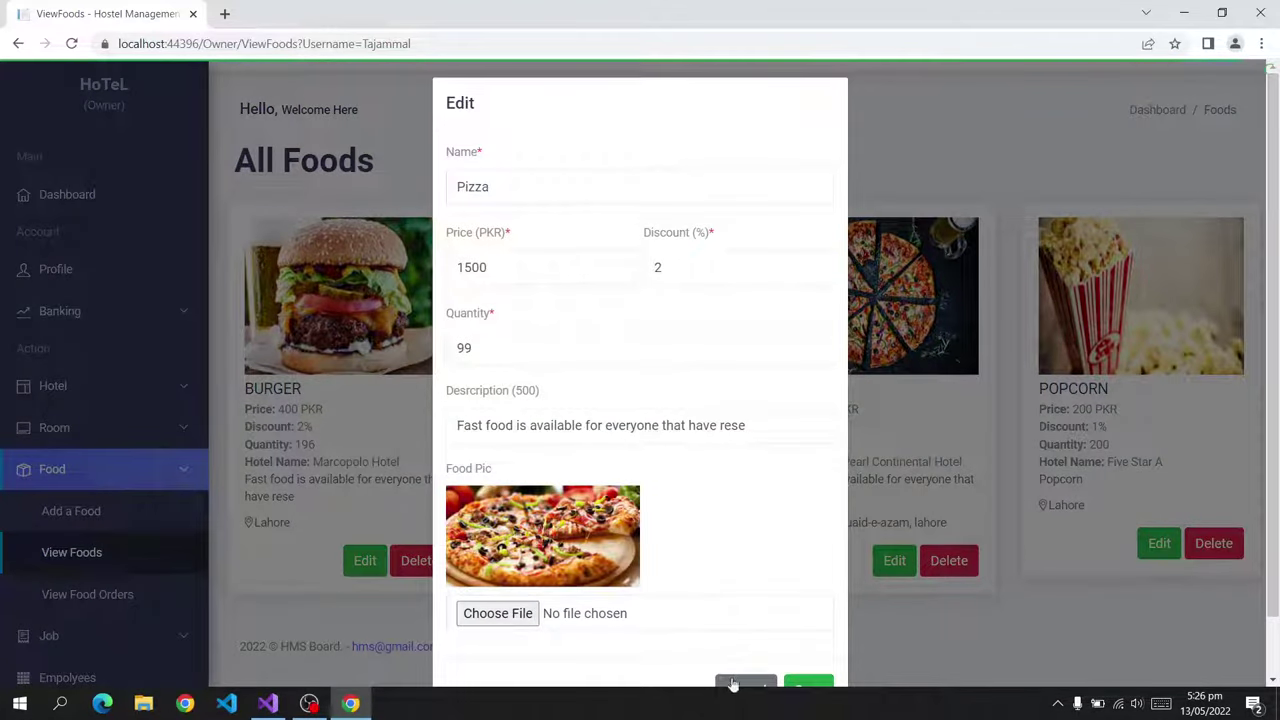
{"action": "left_click", "coordinate": [745, 684]}
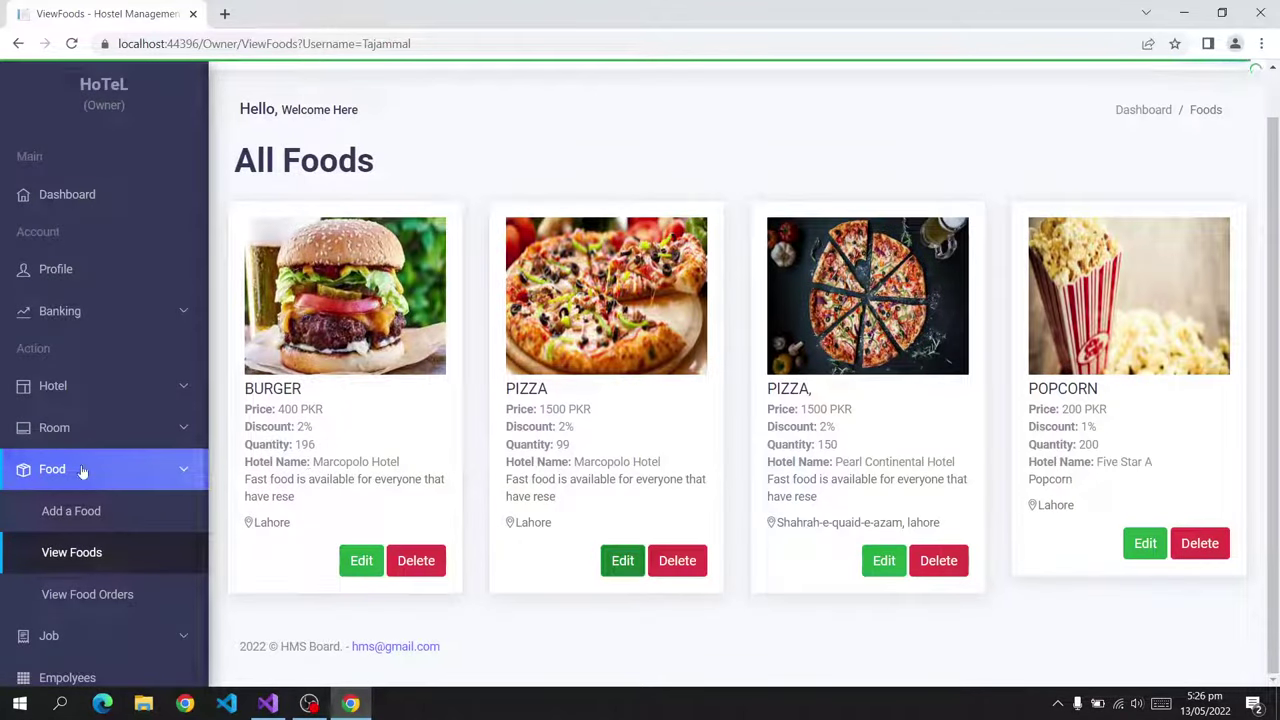
Start adding a food item to FIVE STAR A, cancel it, and open Food Orders.
{"action": "left_click", "coordinate": [75, 511]}
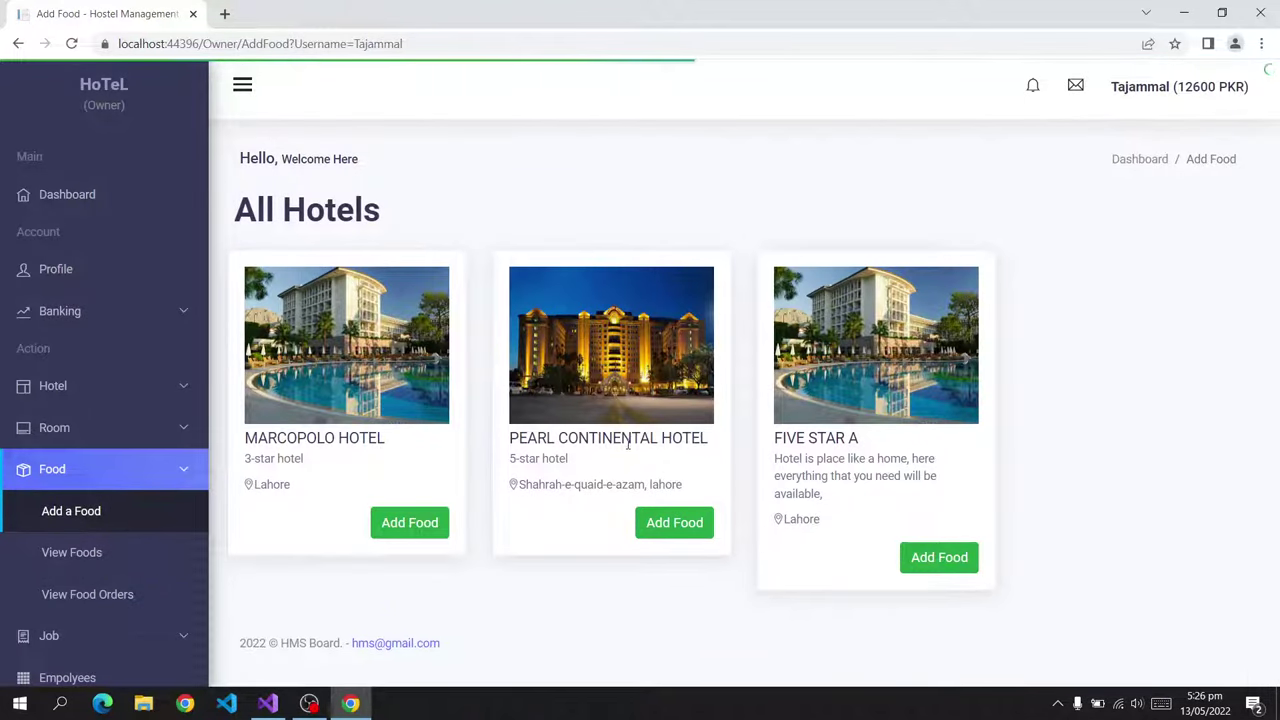
{"action": "left_click", "coordinate": [917, 558]}
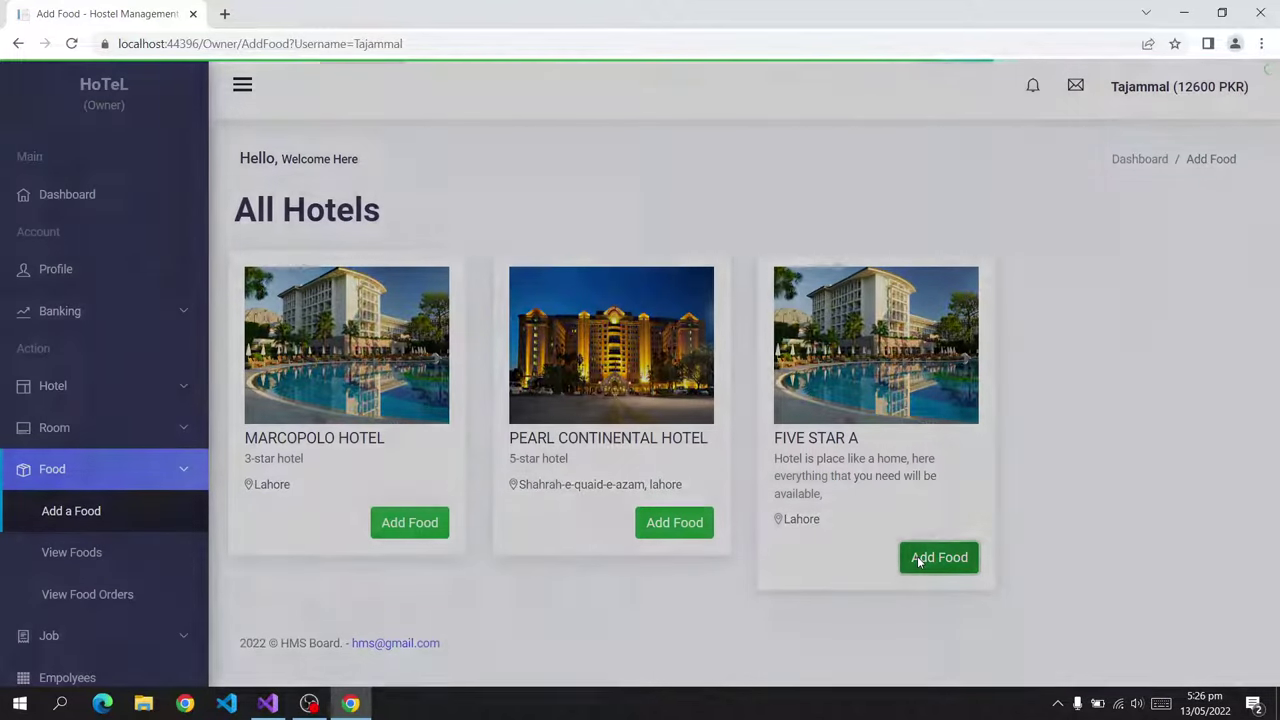
{"action": "left_click", "coordinate": [482, 216]}
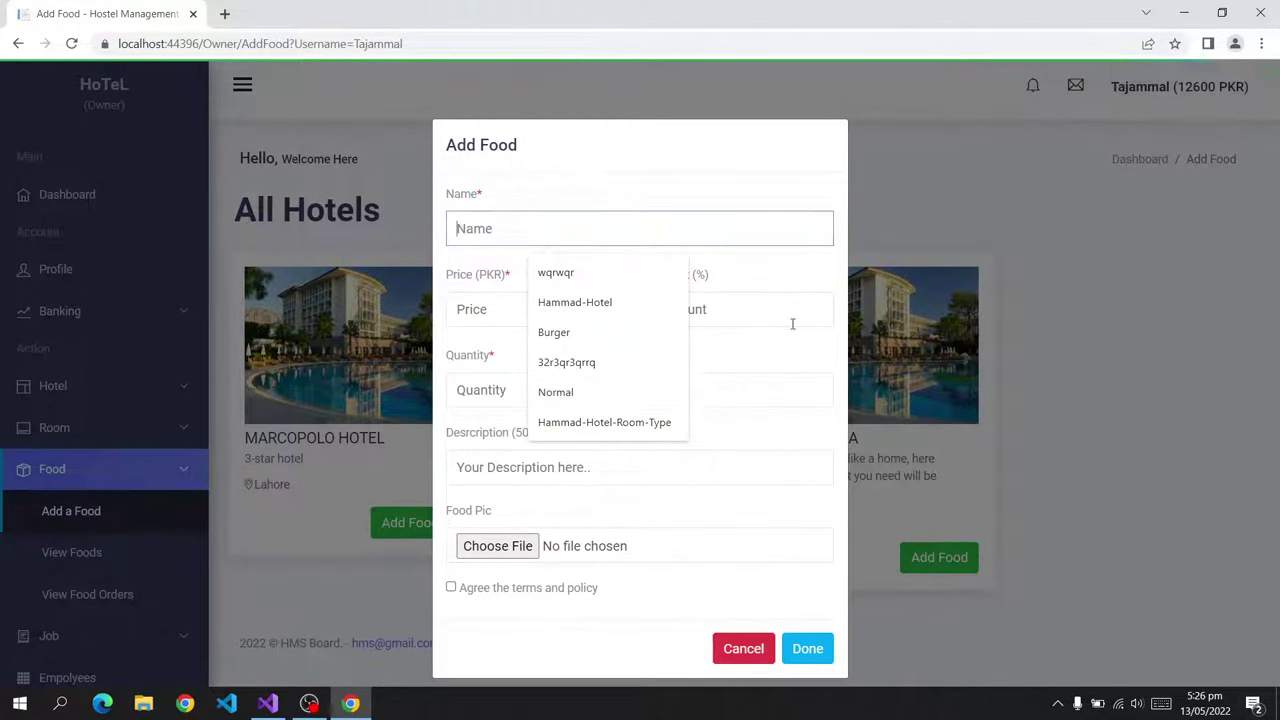
{"action": "left_click", "coordinate": [750, 312]}
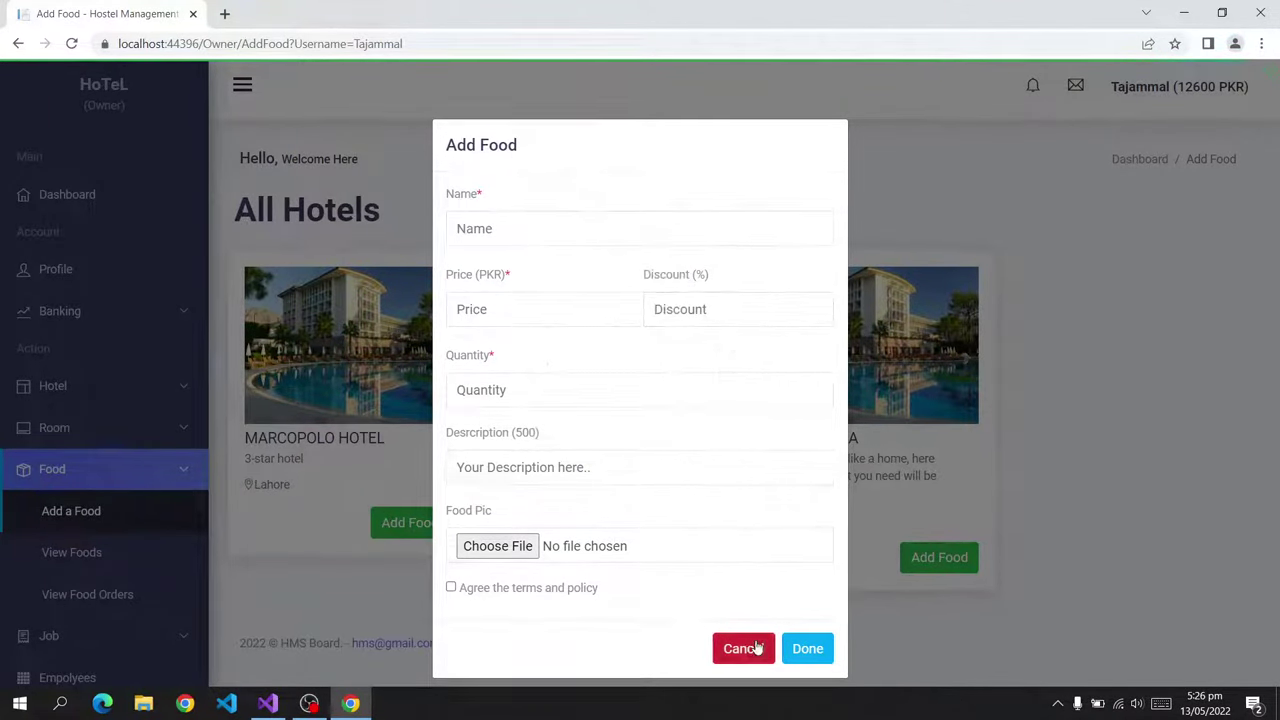
{"action": "left_click", "coordinate": [757, 648]}
{"action": "scroll", "coordinate": [120, 550], "scroll_direction": "down", "scroll_amount": 1}
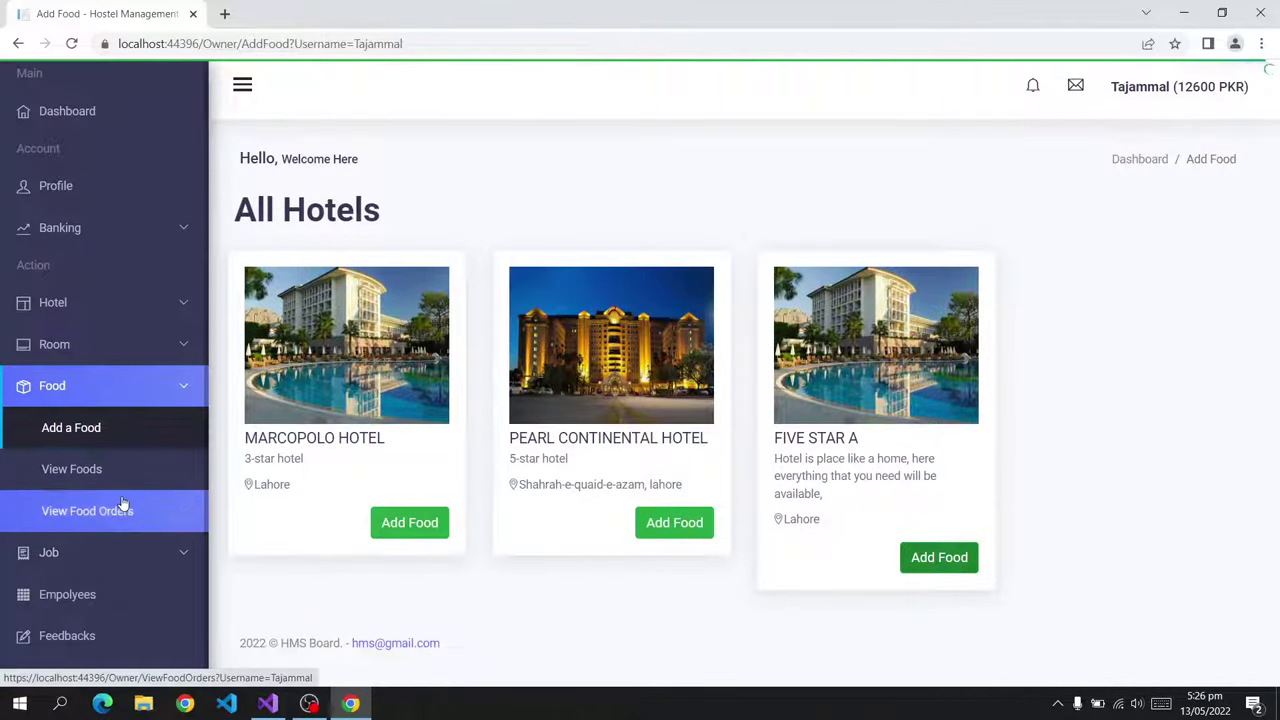
{"action": "left_click", "coordinate": [122, 506]}
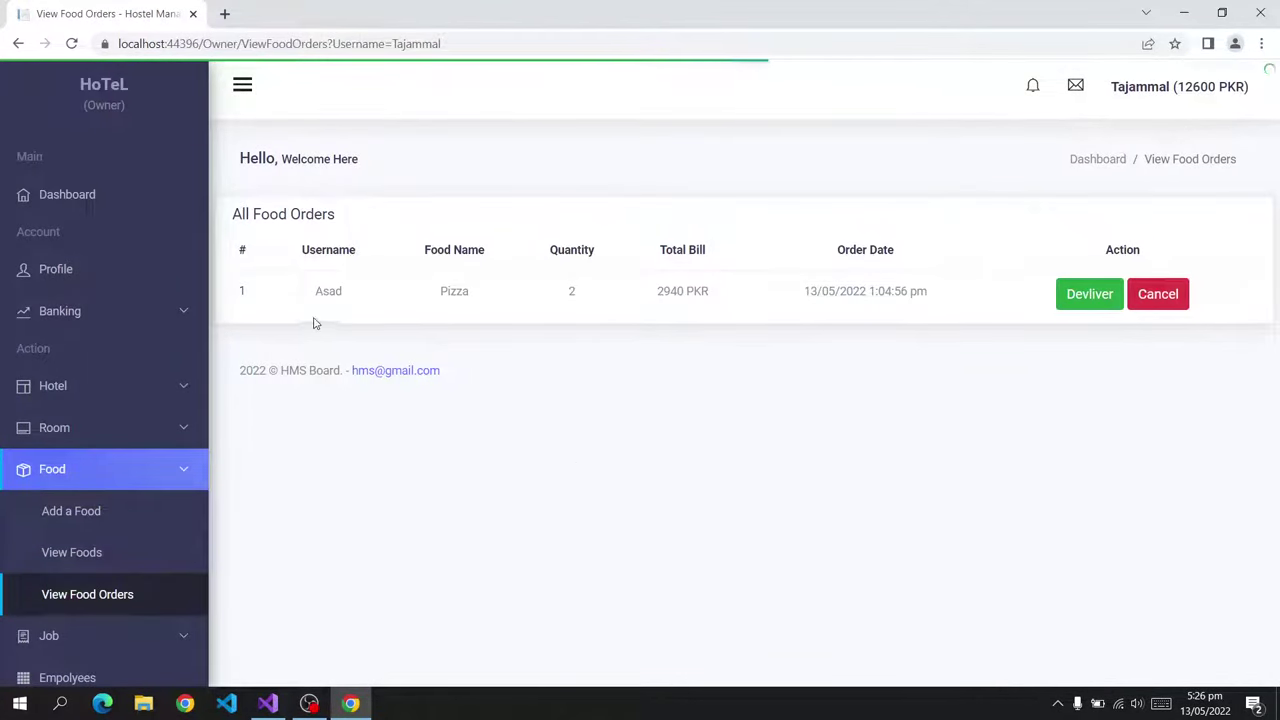
Glance at the posted jobs, return to food orders, and cancel the pending Pizza order.
{"action": "left_click_drag", "start_coordinate": [313, 323], "coordinate": [623, 328]}
{"action": "left_click", "coordinate": [660, 383]}
{"action": "scroll", "coordinate": [143, 620], "scroll_direction": "down", "scroll_amount": 2}
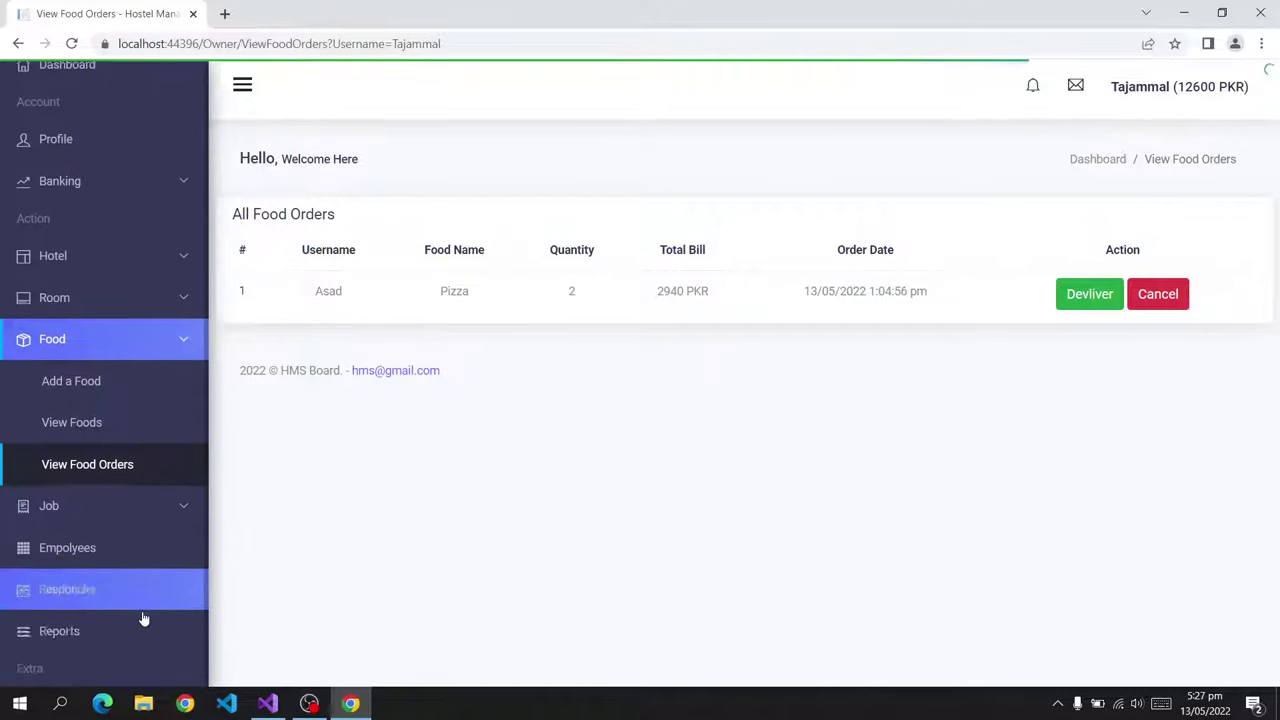
{"action": "left_click", "coordinate": [95, 466]}
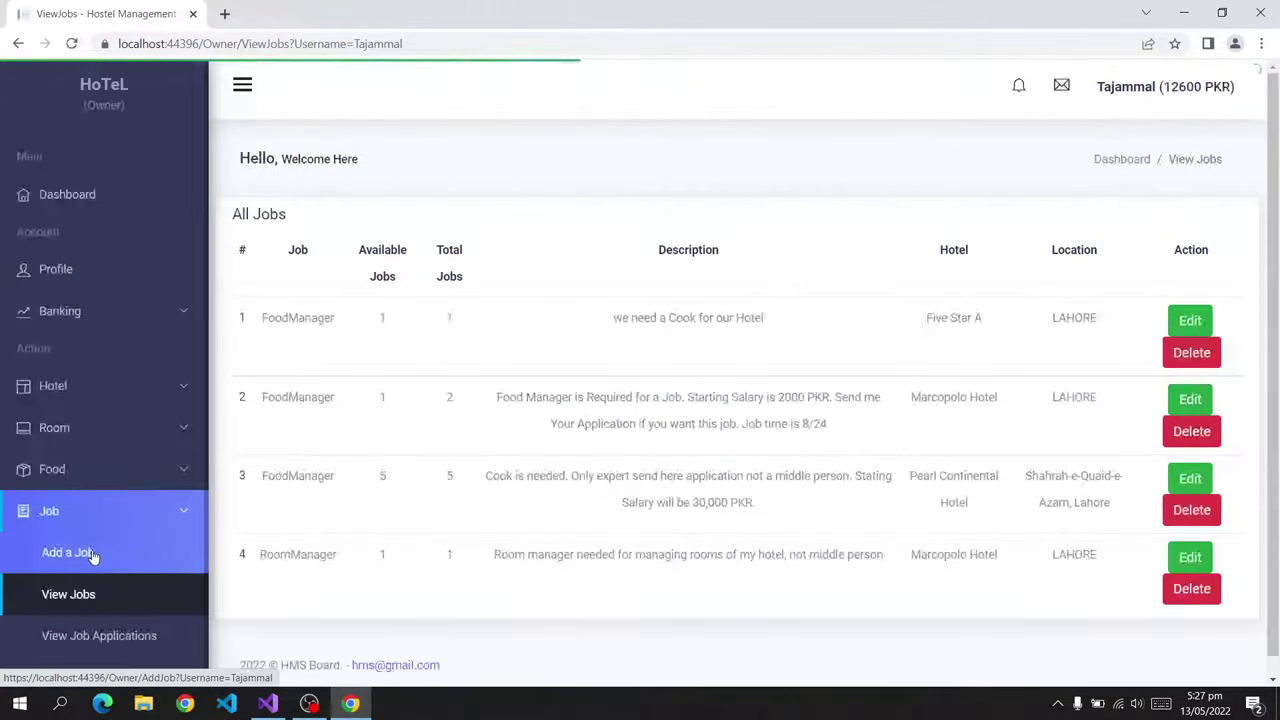
{"action": "left_click", "coordinate": [90, 460]}
{"action": "left_click", "coordinate": [91, 597]}
{"action": "left_click", "coordinate": [1145, 302]}
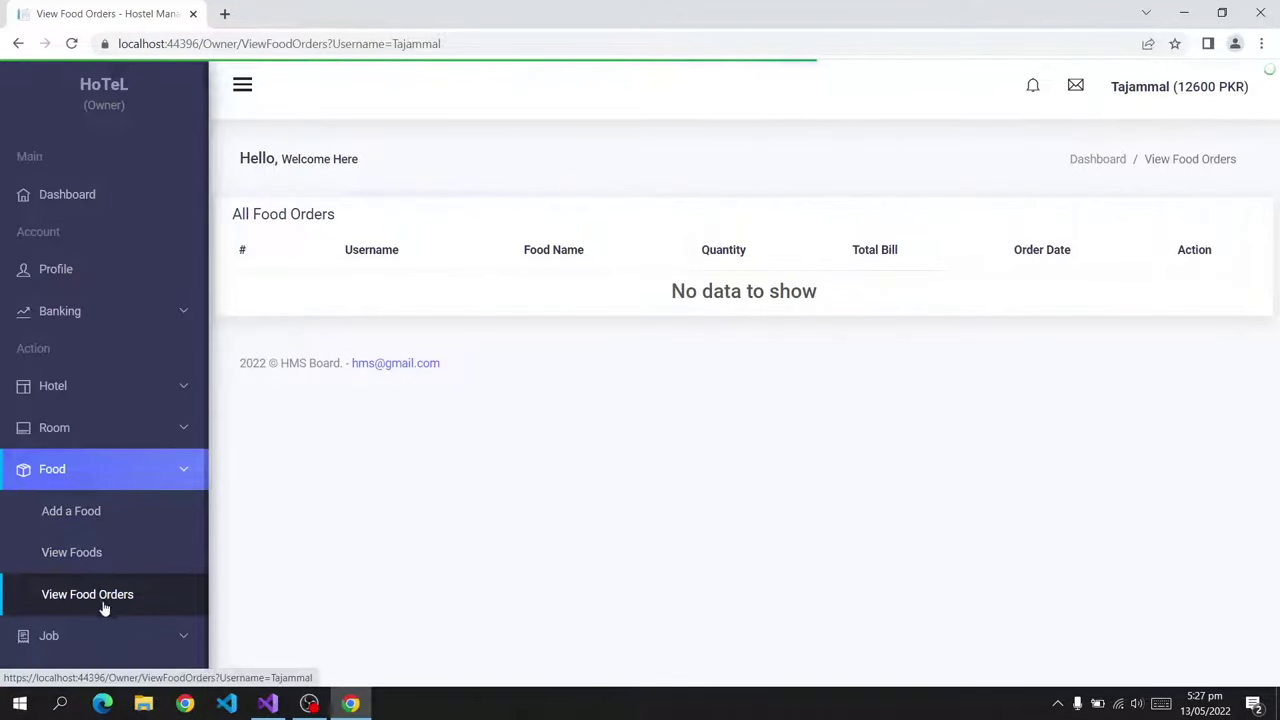
Begin adding a job to Marcopolo Hotel from the jobs list, then cancel it.
{"action": "scroll", "coordinate": [105, 606], "scroll_direction": "down", "scroll_amount": 2}
{"action": "left_click", "coordinate": [108, 476]}
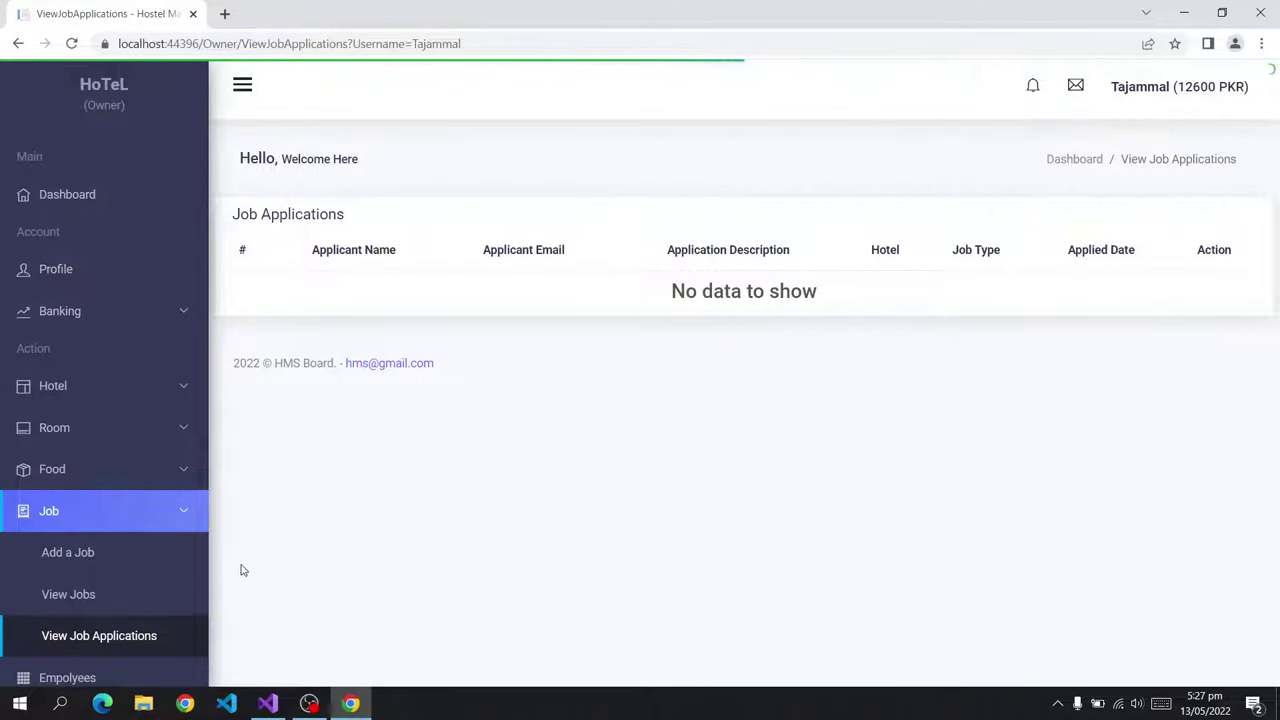
{"action": "left_click", "coordinate": [123, 598]}
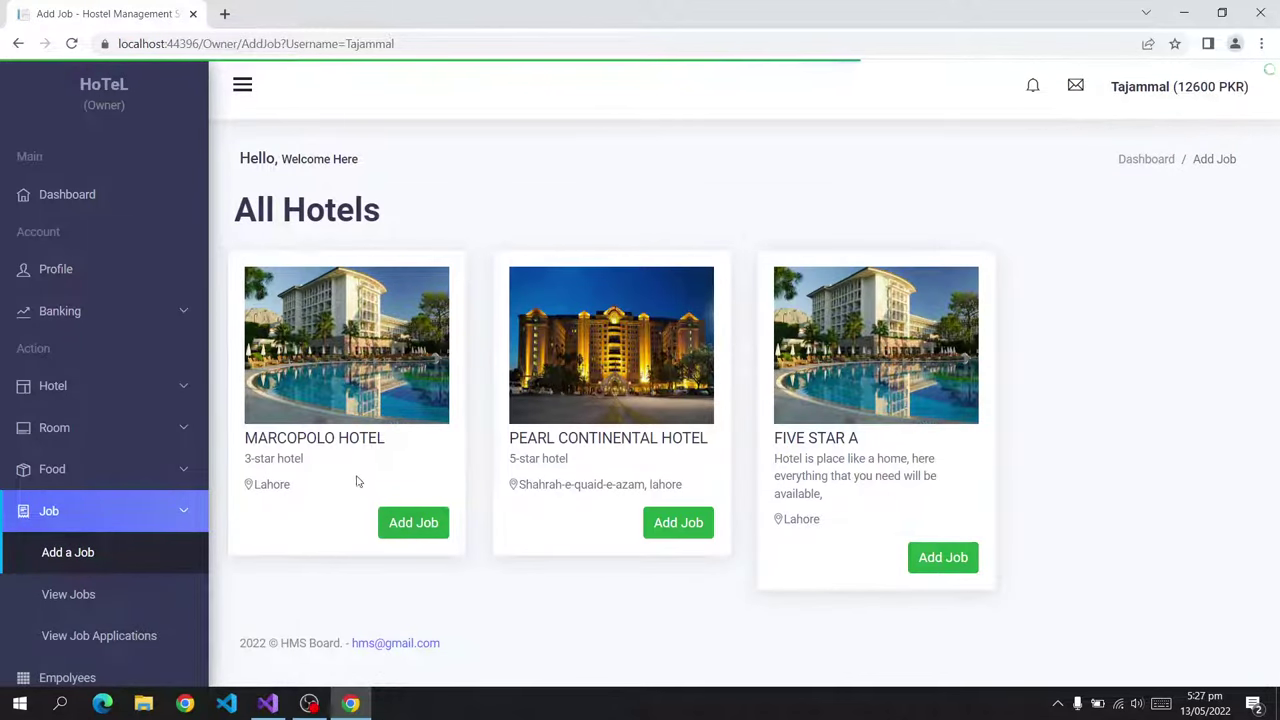
{"action": "left_click", "coordinate": [445, 515]}
{"action": "left_click", "coordinate": [562, 300]}
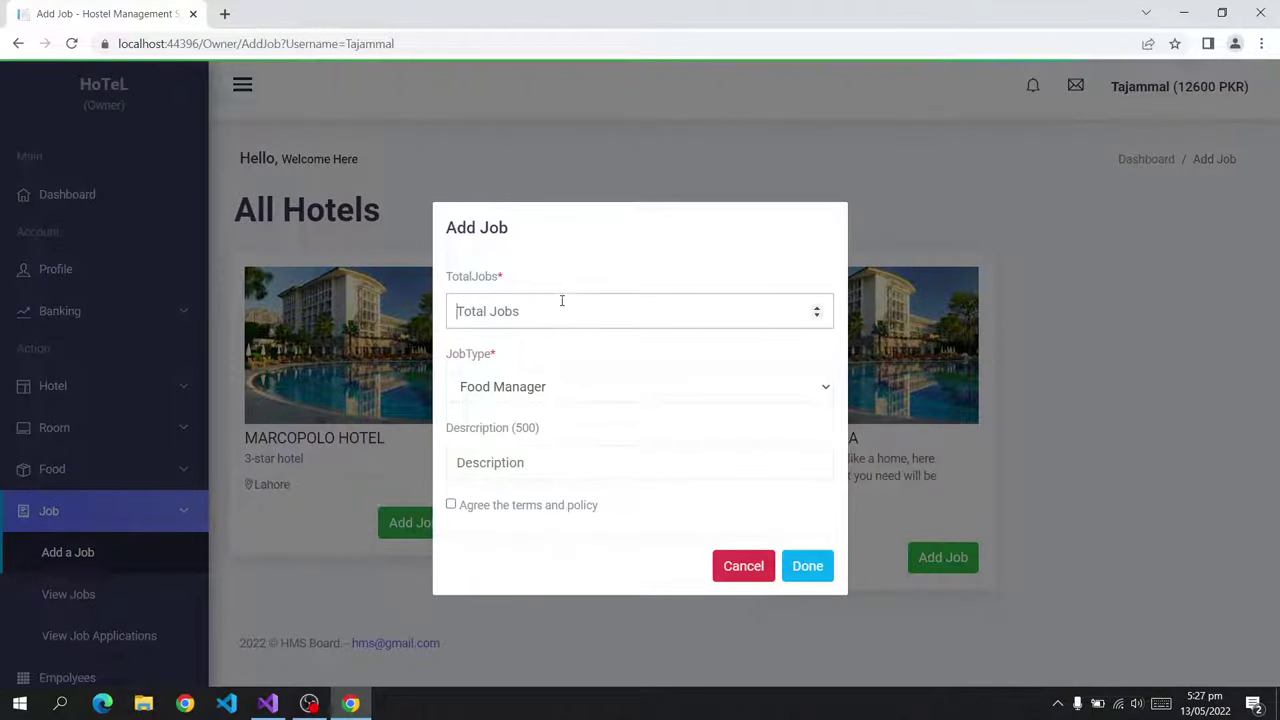
{"action": "left_click", "coordinate": [718, 568]}
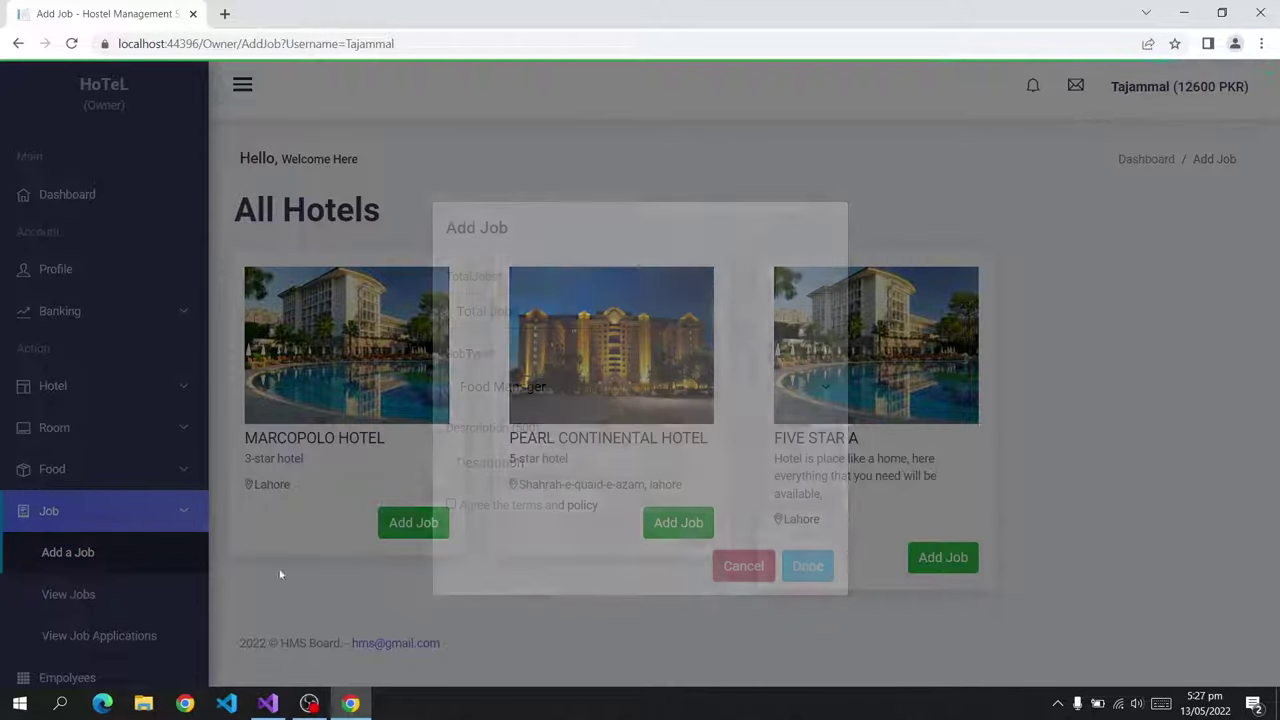
Dismiss job row 2's edit form, open All Employees, and start firing the Food Manager.
{"action": "left_click", "coordinate": [127, 625]}
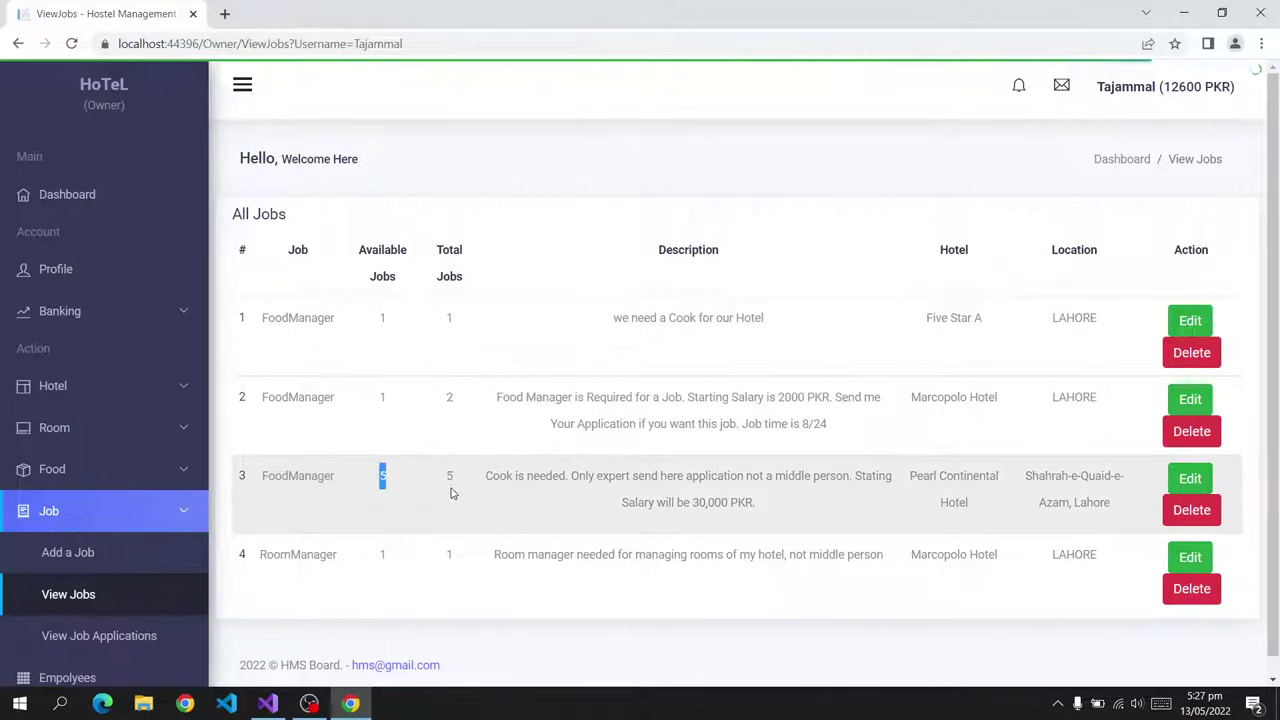
{"action": "left_click", "coordinate": [1190, 399]}
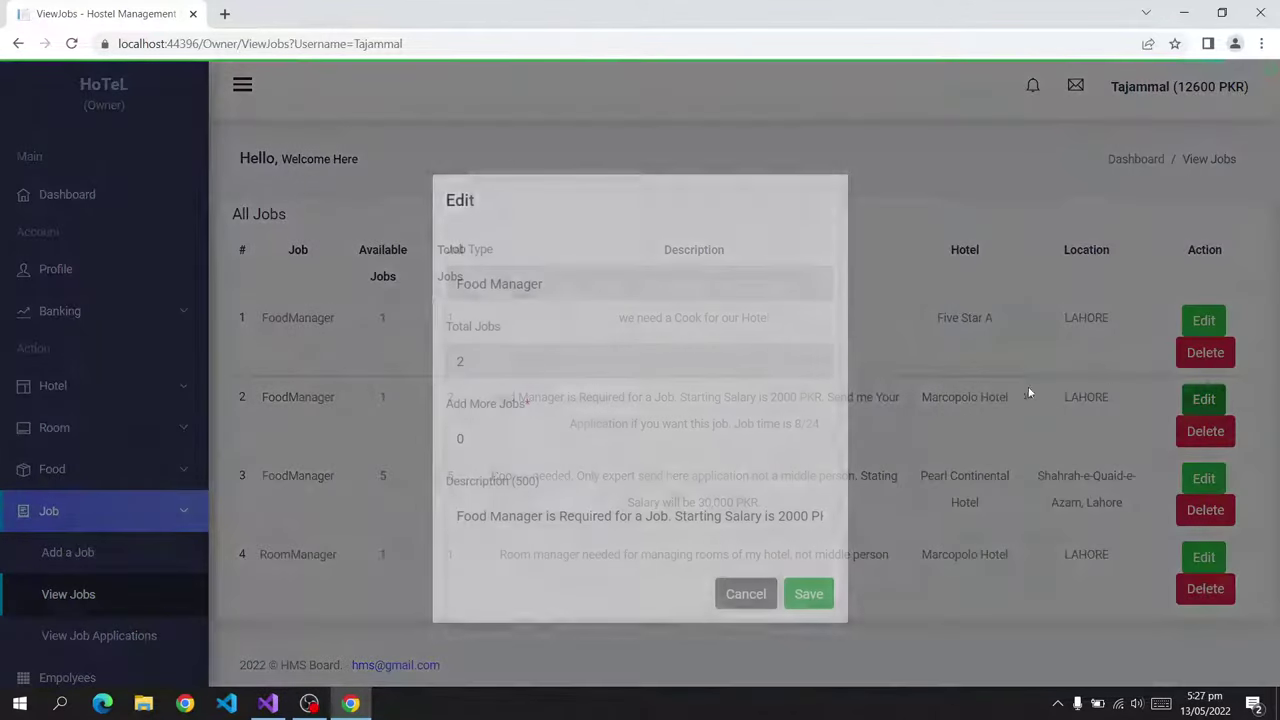
{"action": "left_click", "coordinate": [746, 594]}
{"action": "scroll", "coordinate": [43, 634], "scroll_direction": "down", "scroll_amount": 3}
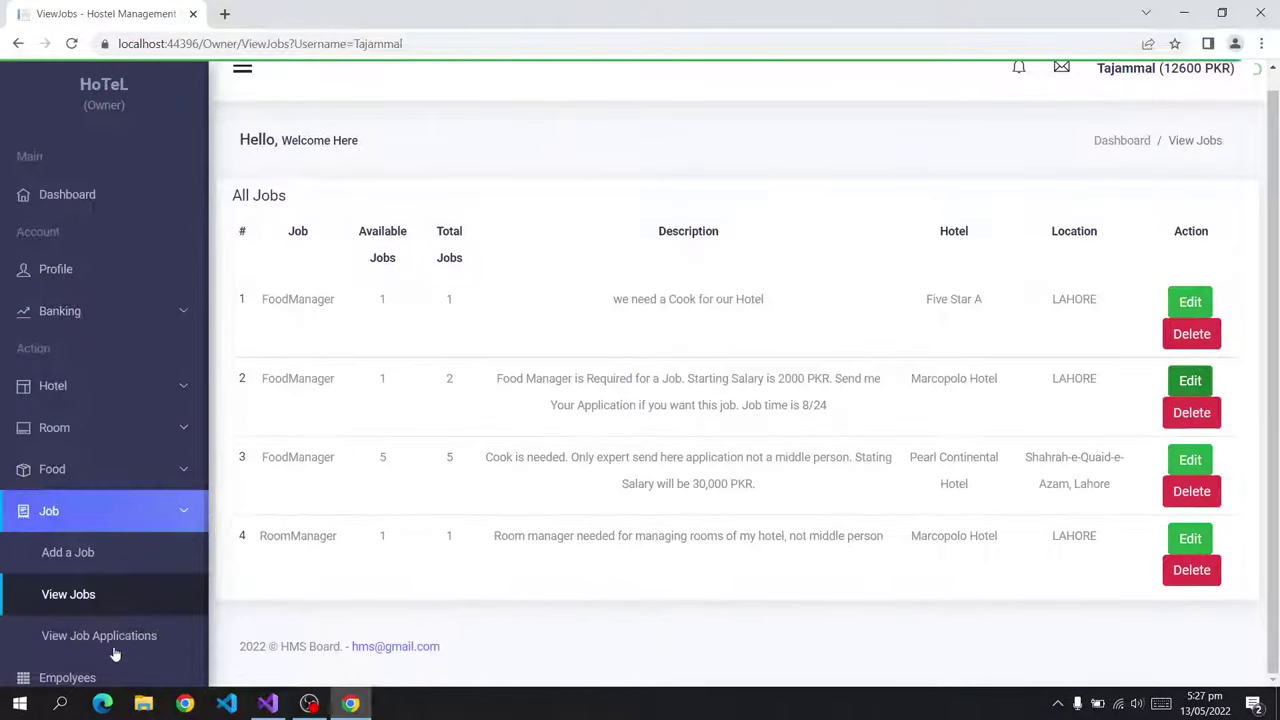
{"action": "left_click", "coordinate": [95, 466]}
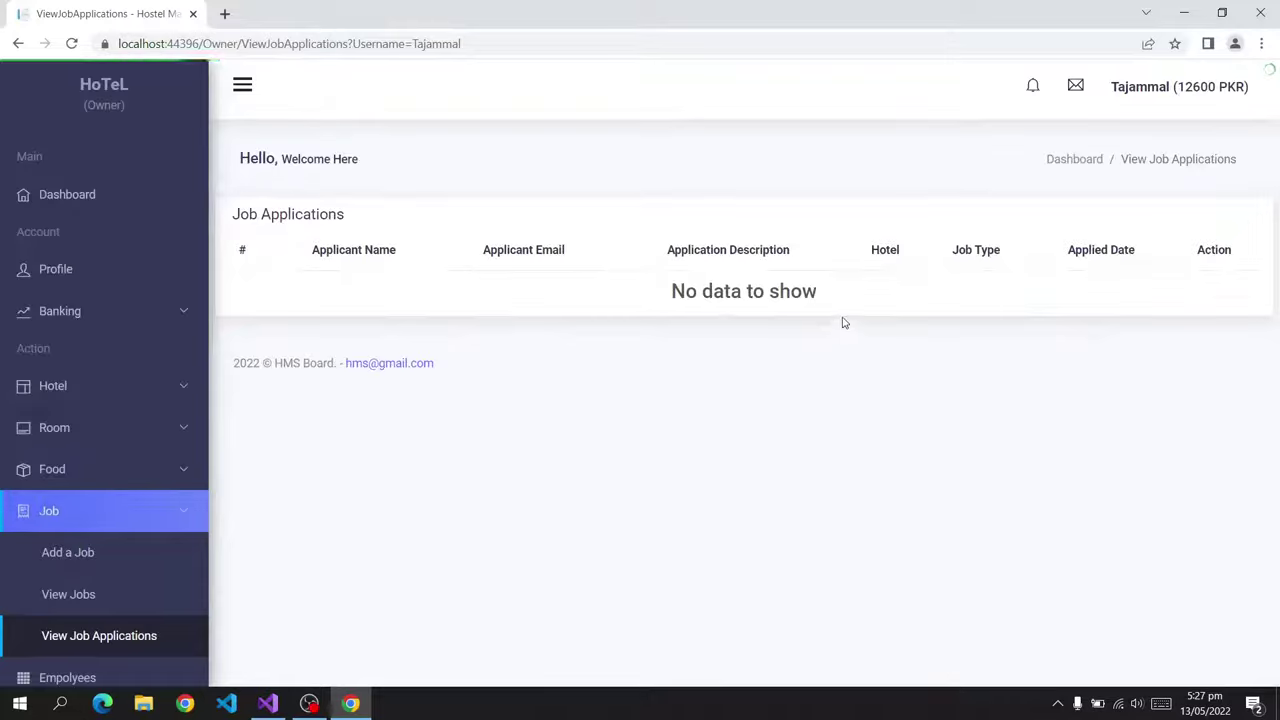
{"action": "scroll", "coordinate": [100, 550], "scroll_direction": "down", "scroll_amount": 3}
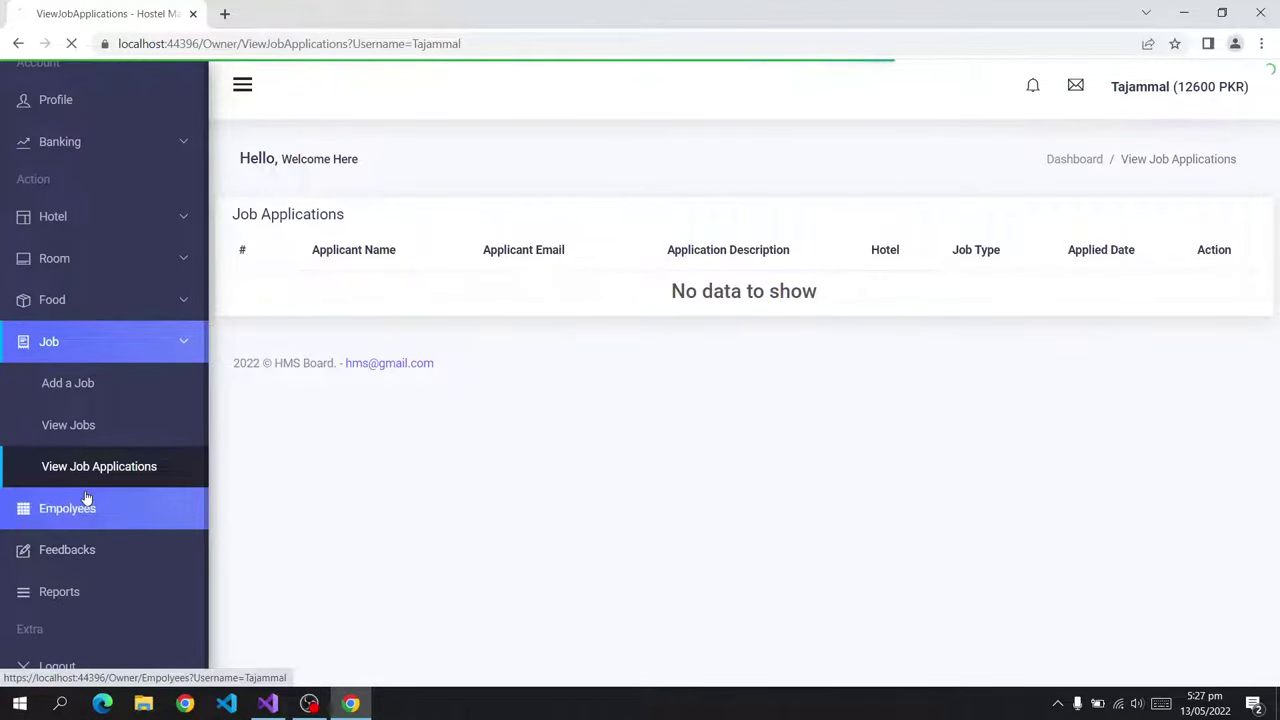
{"action": "left_click", "coordinate": [86, 498]}
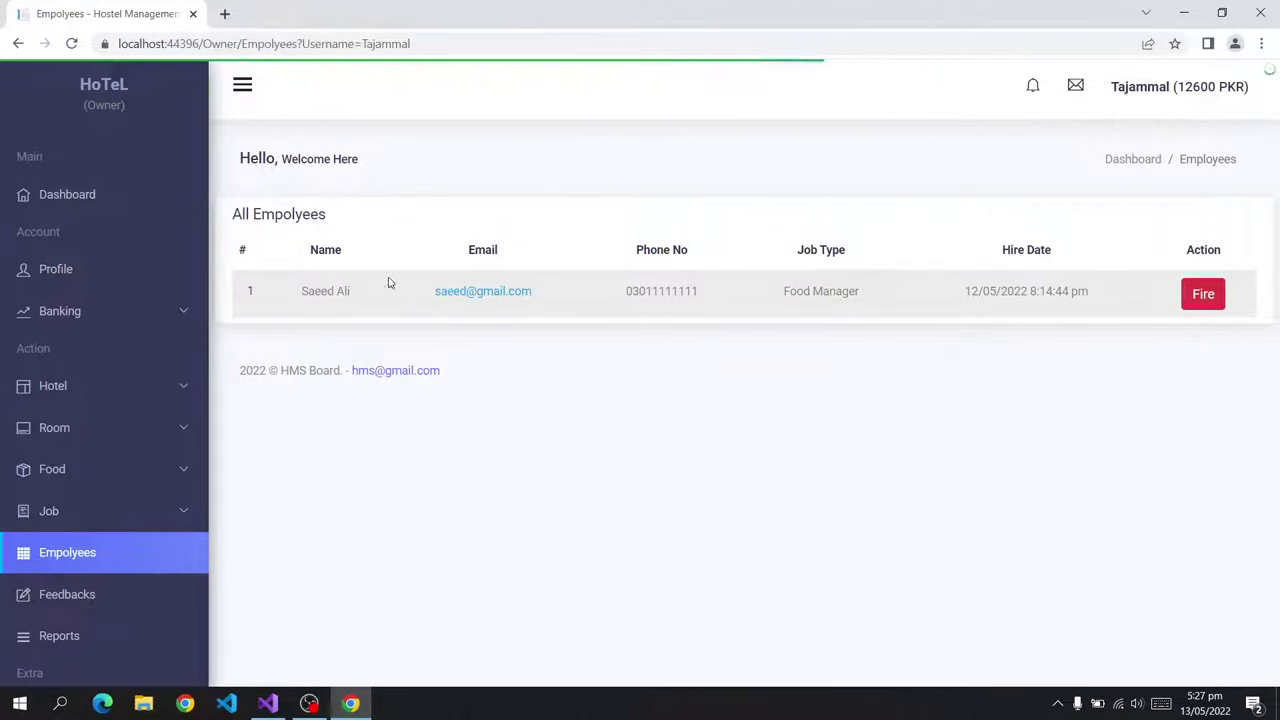
{"action": "left_click", "coordinate": [1207, 297]}
Decline firing the employee and generate the Reservations report listing two Marcopolo Hotel bookings.
{"action": "left_click", "coordinate": [766, 449]}
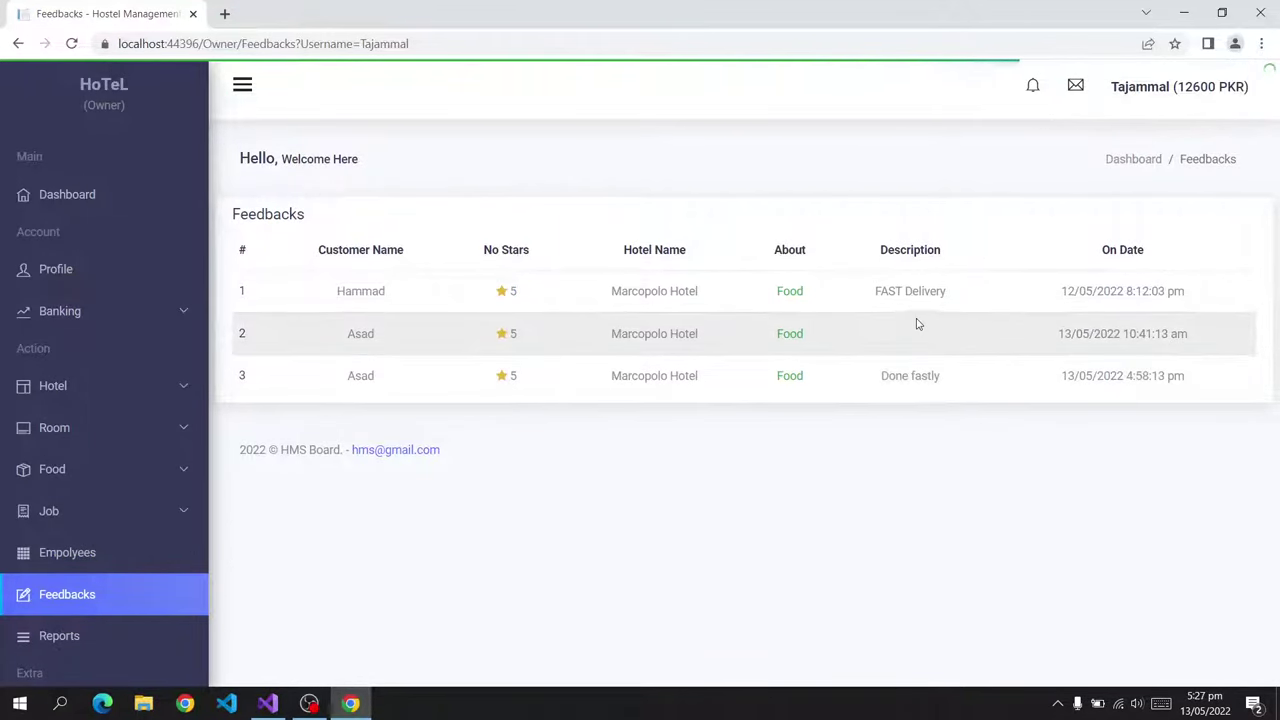
{"action": "left_click", "coordinate": [111, 638]}
{"action": "left_click", "coordinate": [605, 249]}
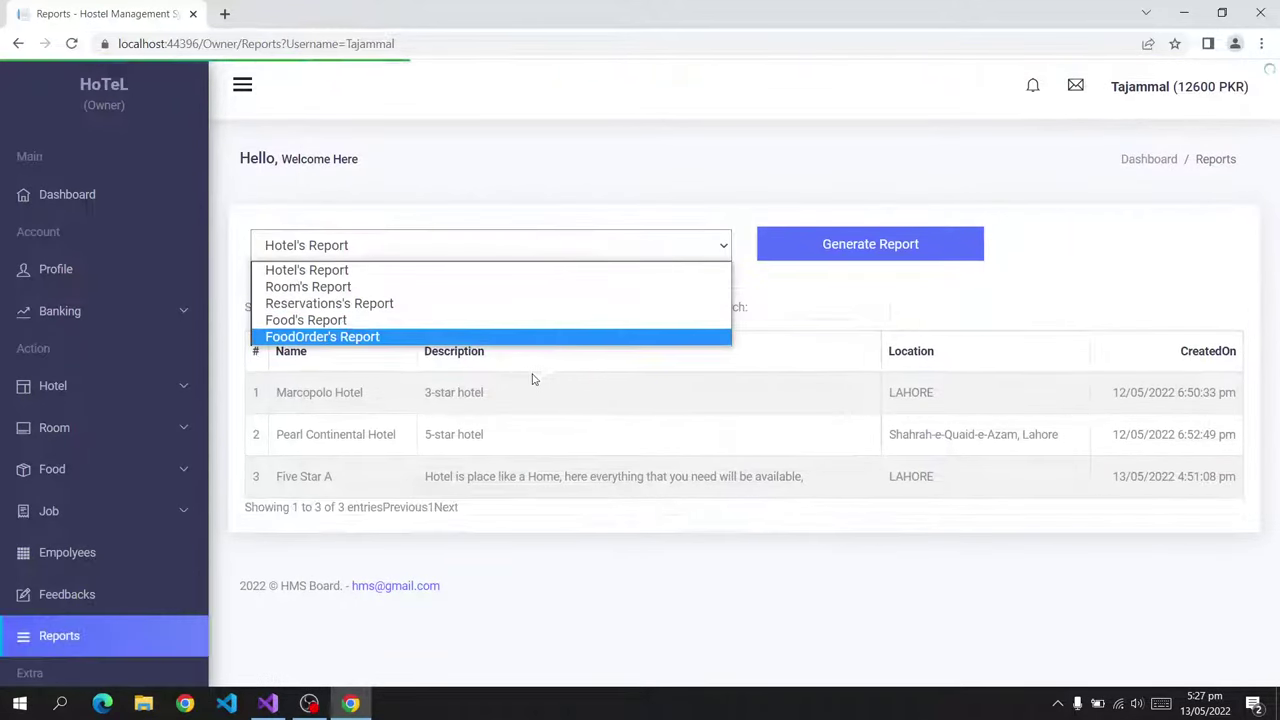
{"action": "left_click", "coordinate": [480, 290]}
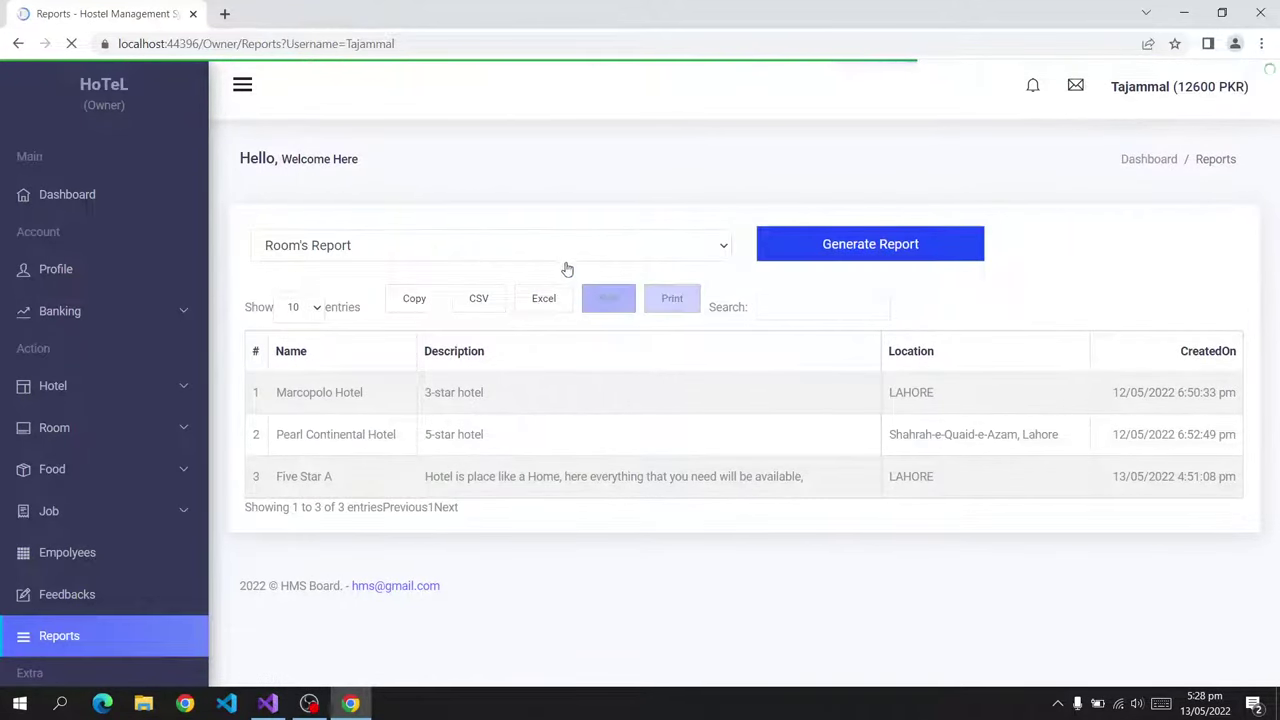
{"action": "left_click", "coordinate": [566, 250]}
{"action": "left_click", "coordinate": [506, 300]}
{"action": "left_click", "coordinate": [768, 259]}
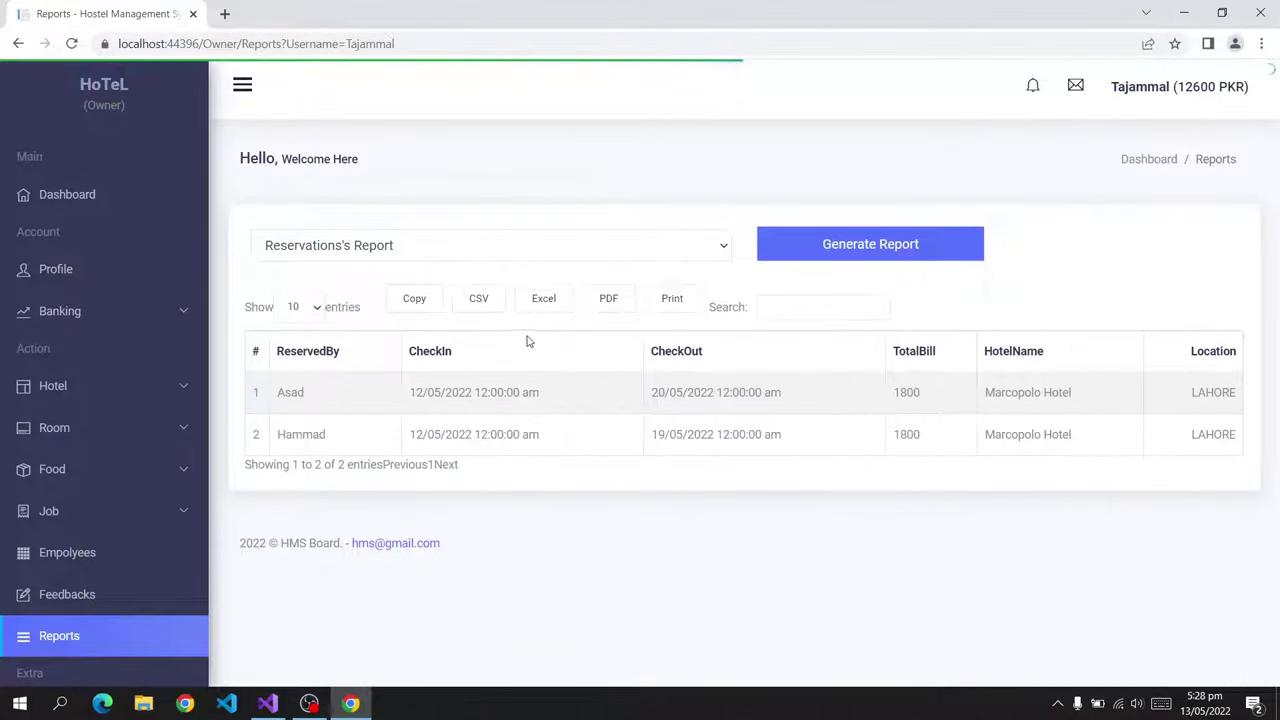
Export the Reservations report as CSV, Excel and PDF, then cancel the print dialog.
{"action": "left_click", "coordinate": [466, 300]}
{"action": "left_click", "coordinate": [545, 302]}
{"action": "left_click", "coordinate": [606, 303]}
{"action": "left_click", "coordinate": [658, 302]}
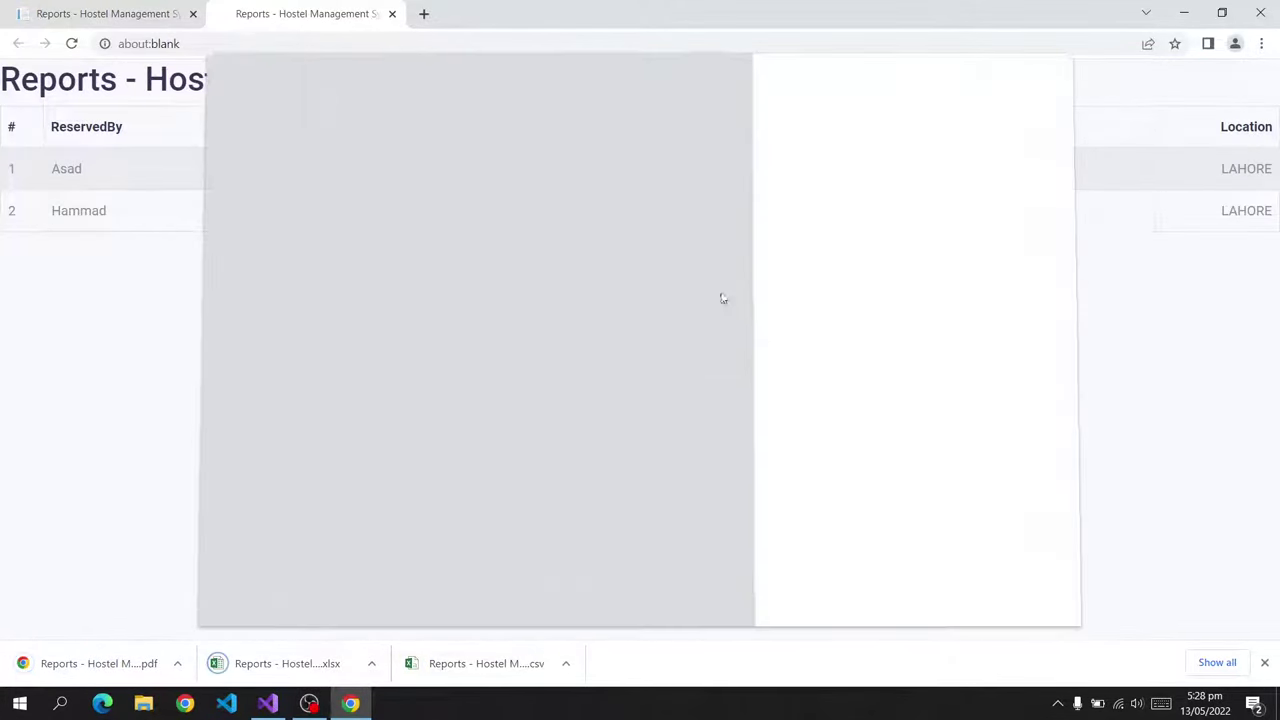
{"action": "left_click", "coordinate": [1025, 592]}
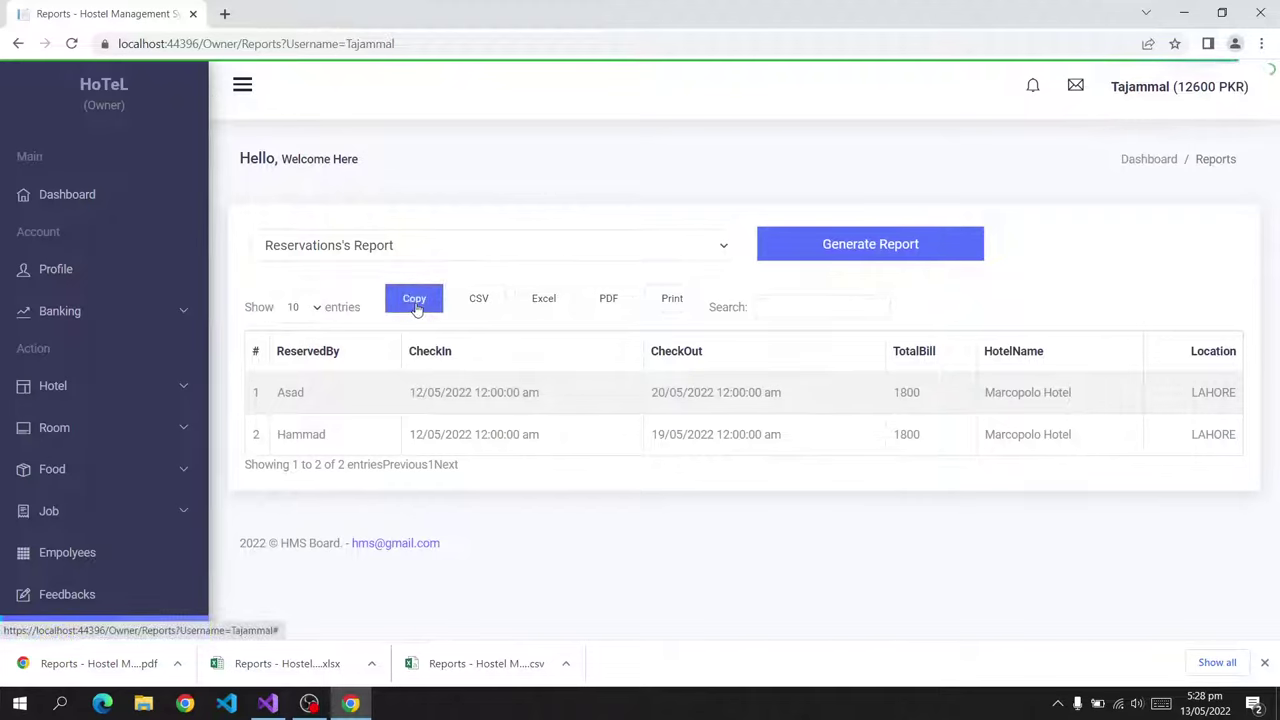
{"action": "scroll", "coordinate": [128, 600], "scroll_direction": "down", "scroll_amount": 2}
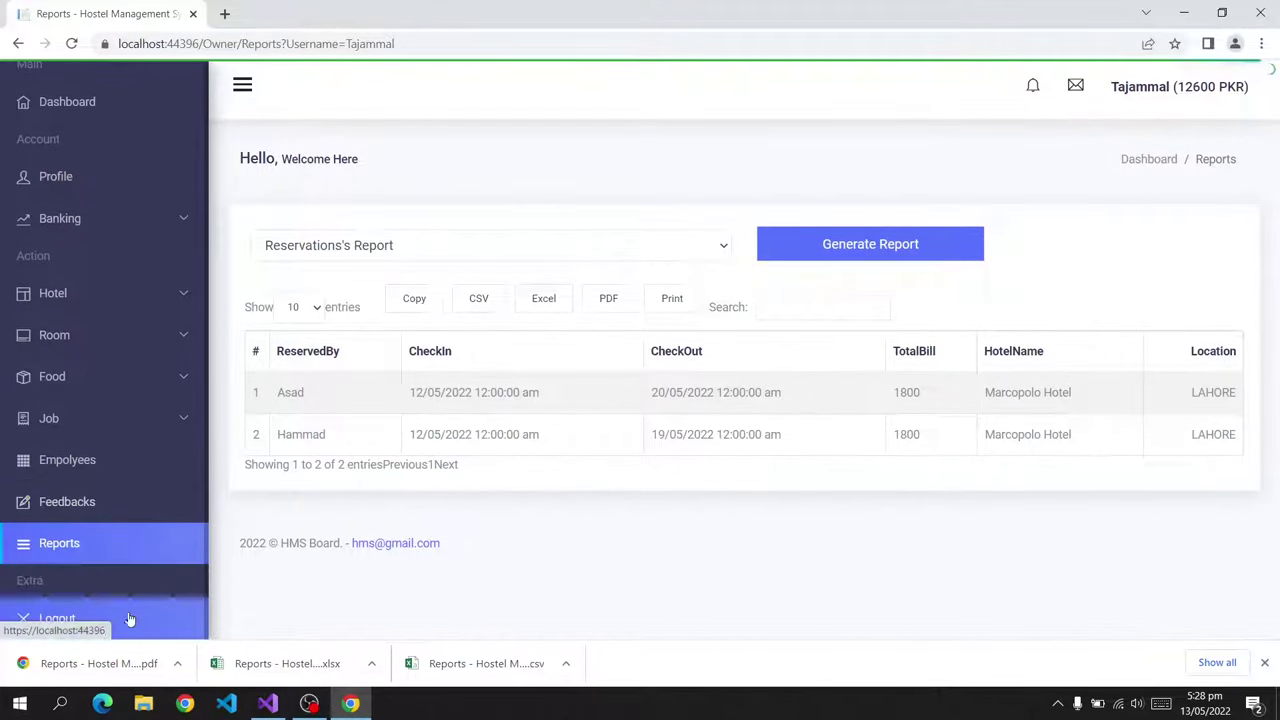
In a new tab, load localhost:44396 and enter the customer's saved e-mail and password on the login page.
{"action": "key", "text": "ctrl+t"}
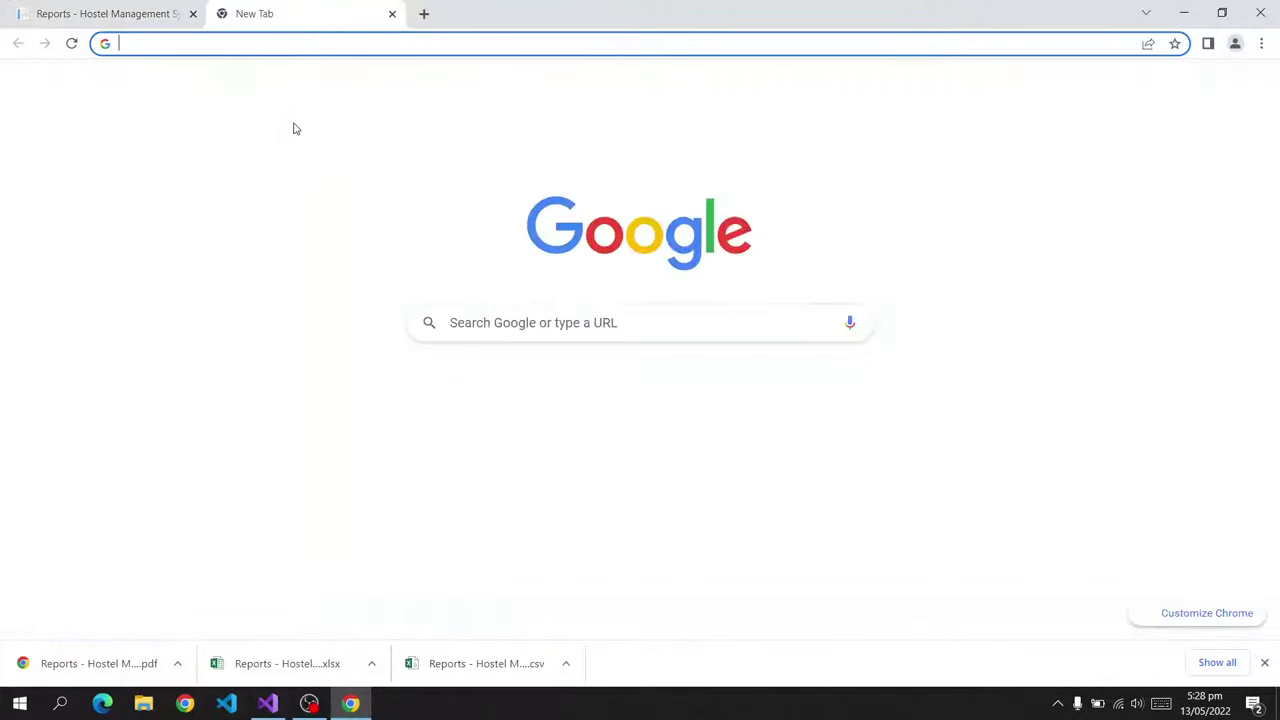
{"action": "type", "text": "localhost:44396"}
{"action": "key", "text": "Return"}
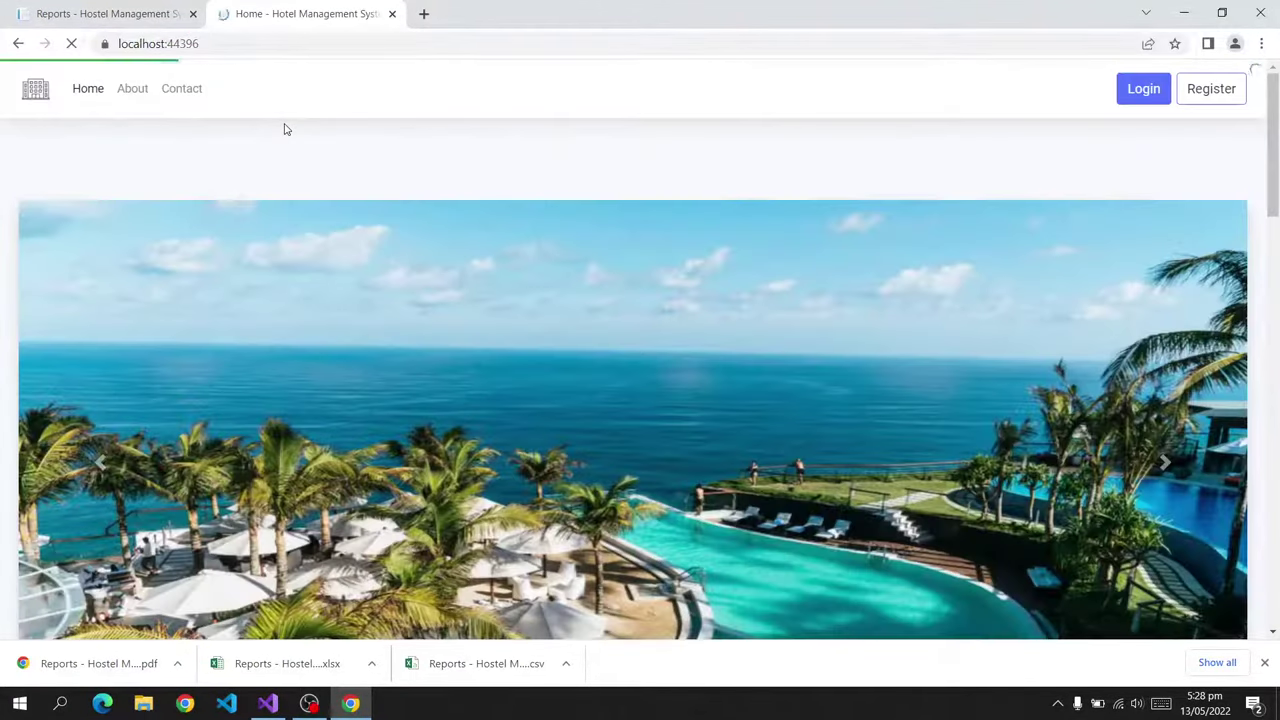
{"action": "left_click", "coordinate": [1143, 89]}
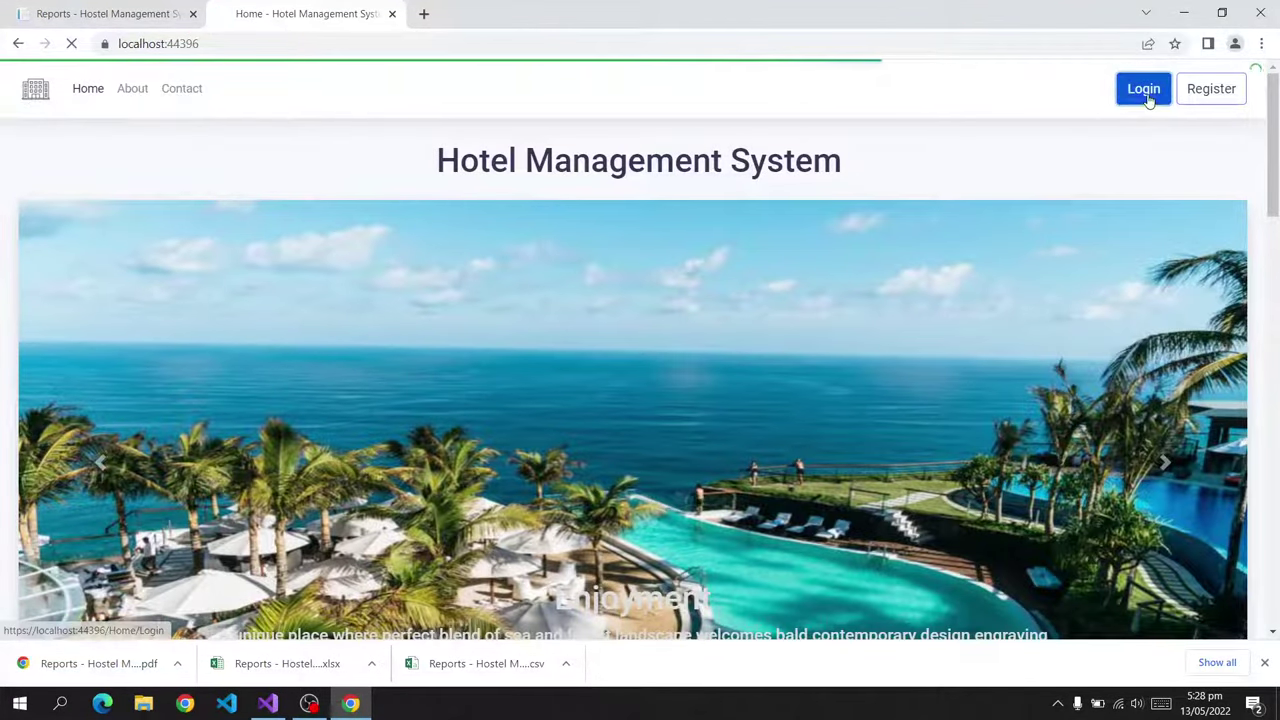
{"action": "left_click", "coordinate": [416, 242]}
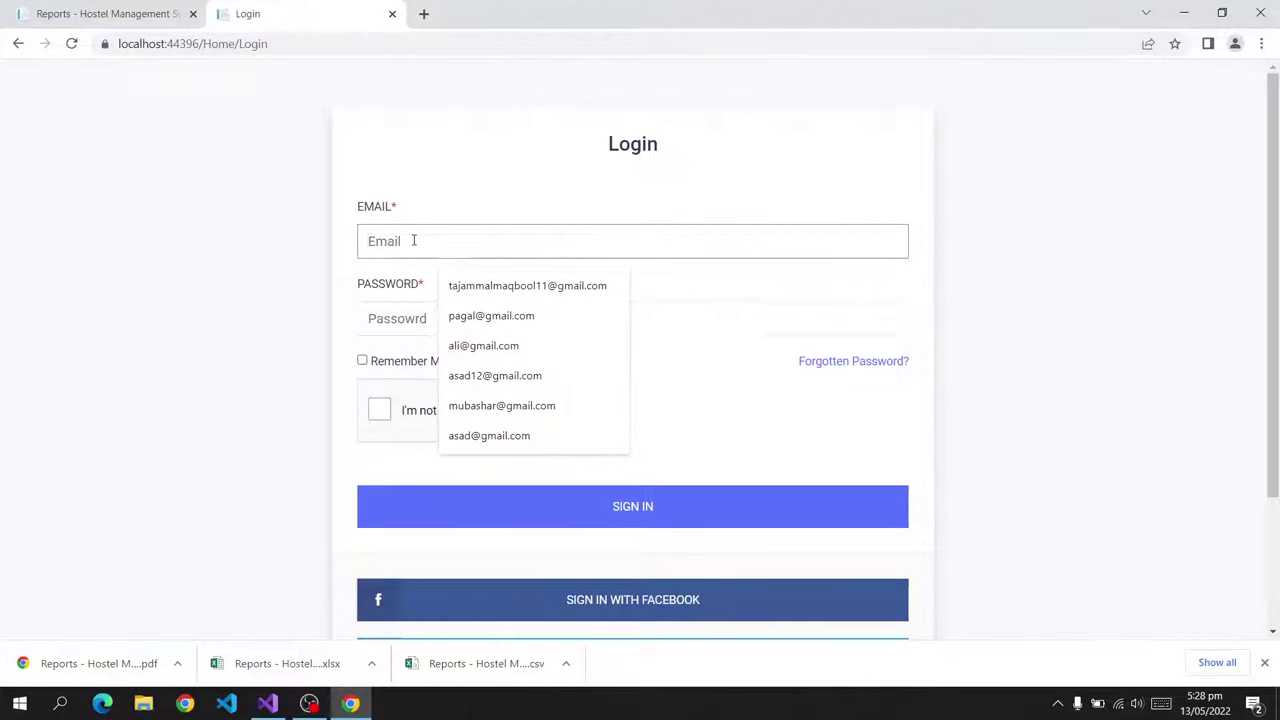
{"action": "type", "text": "h"}
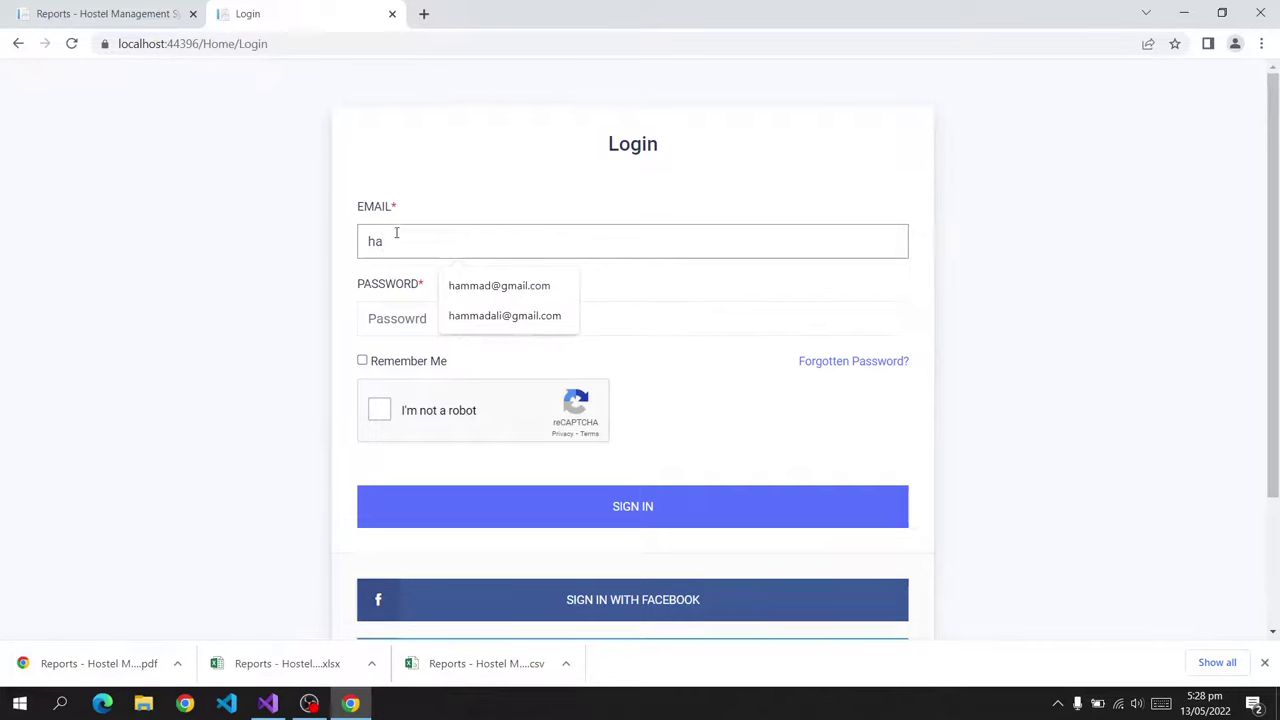
{"action": "left_click", "coordinate": [451, 313]}
{"action": "left_click", "coordinate": [451, 312]}
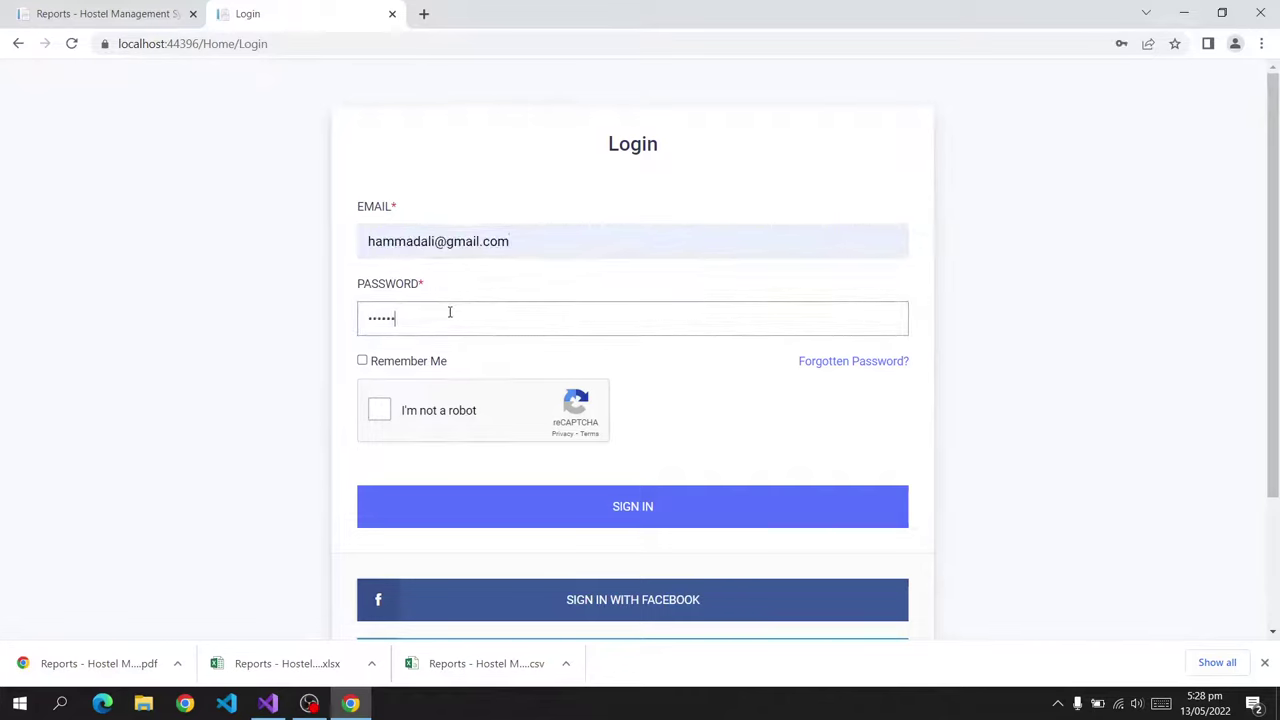
Pass the reCAPTCHA by marking the three motorcycle images, then sign in as the customer.
{"action": "left_click", "coordinate": [381, 410]}
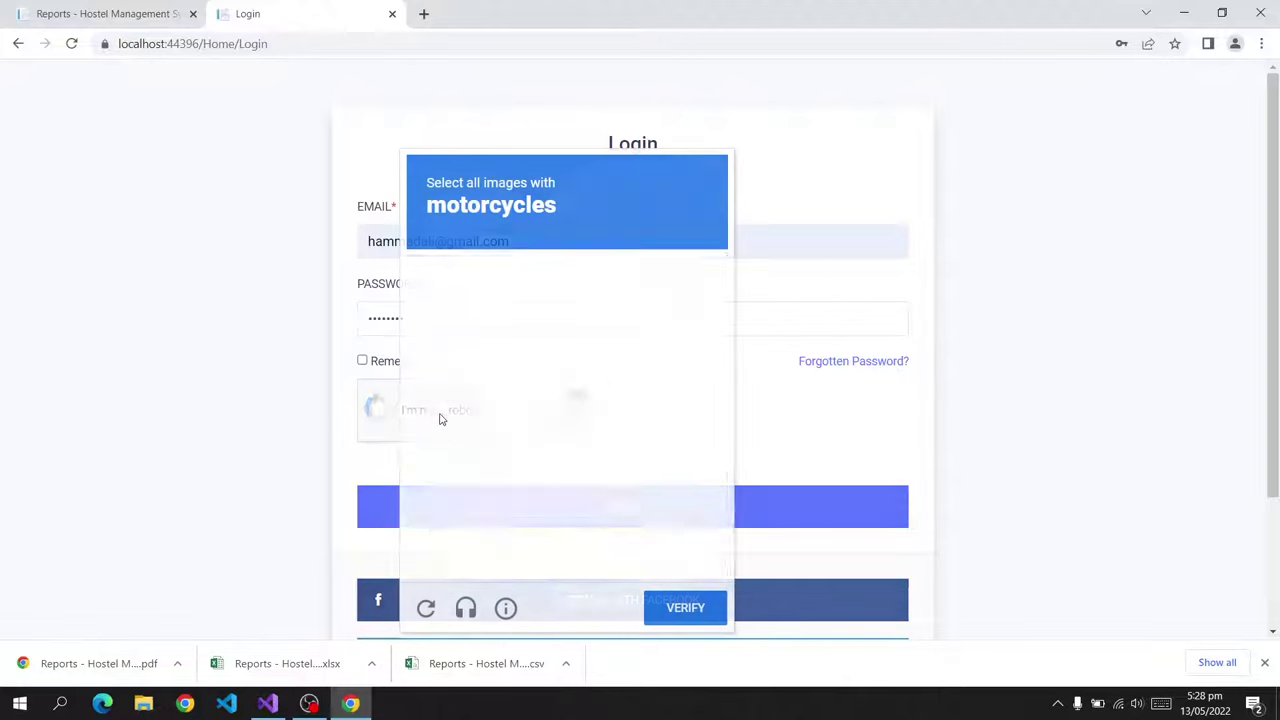
{"action": "left_click", "coordinate": [601, 313]}
{"action": "left_click", "coordinate": [630, 350]}
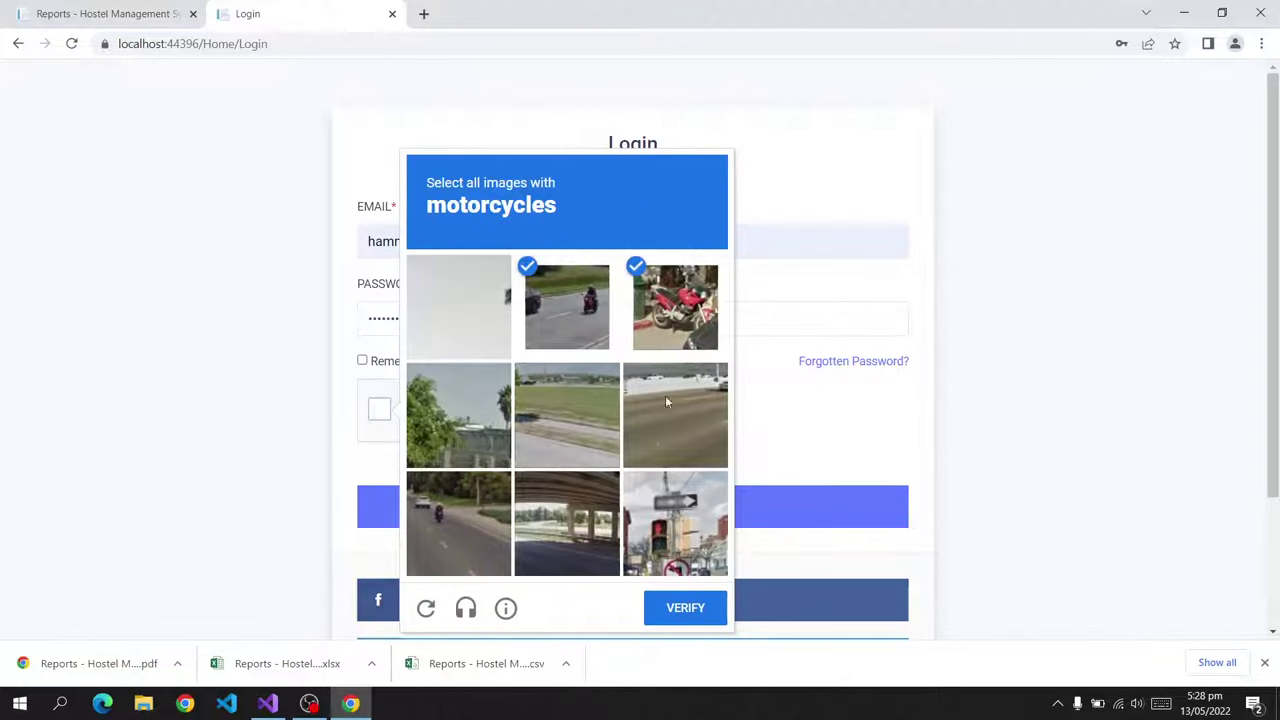
{"action": "left_click", "coordinate": [497, 566]}
{"action": "left_click", "coordinate": [677, 619]}
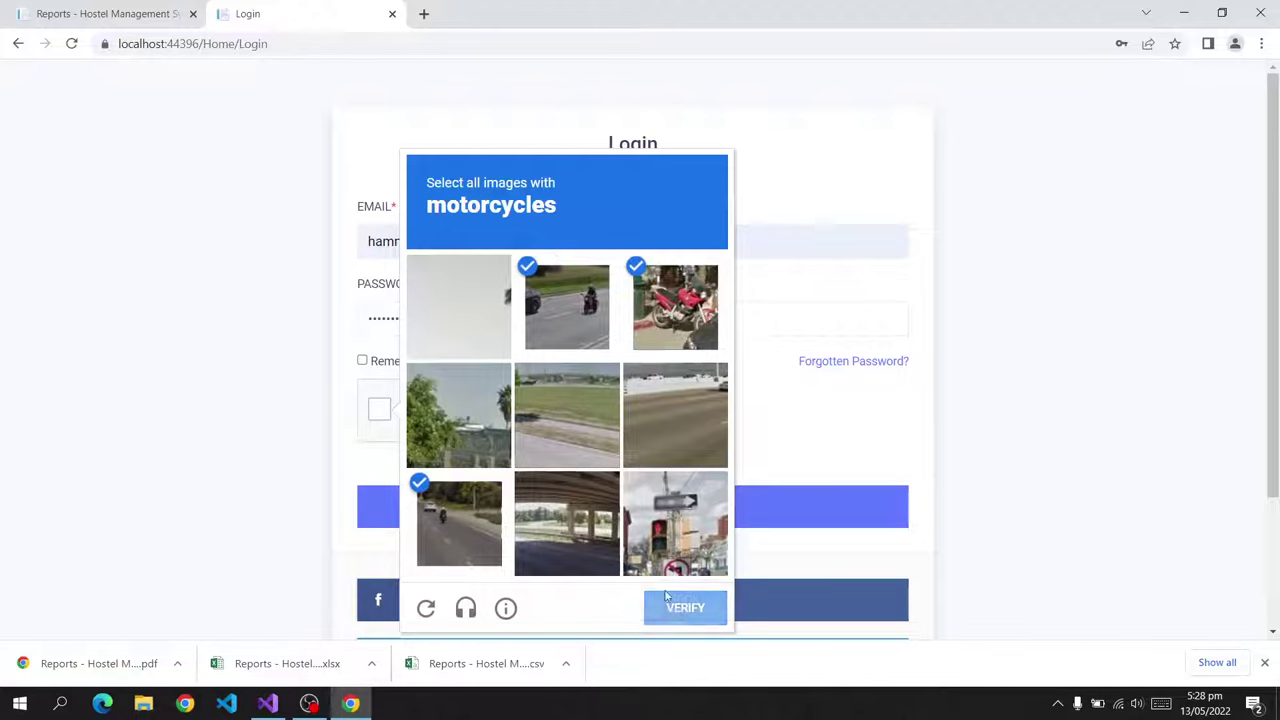
{"action": "left_click", "coordinate": [648, 516]}
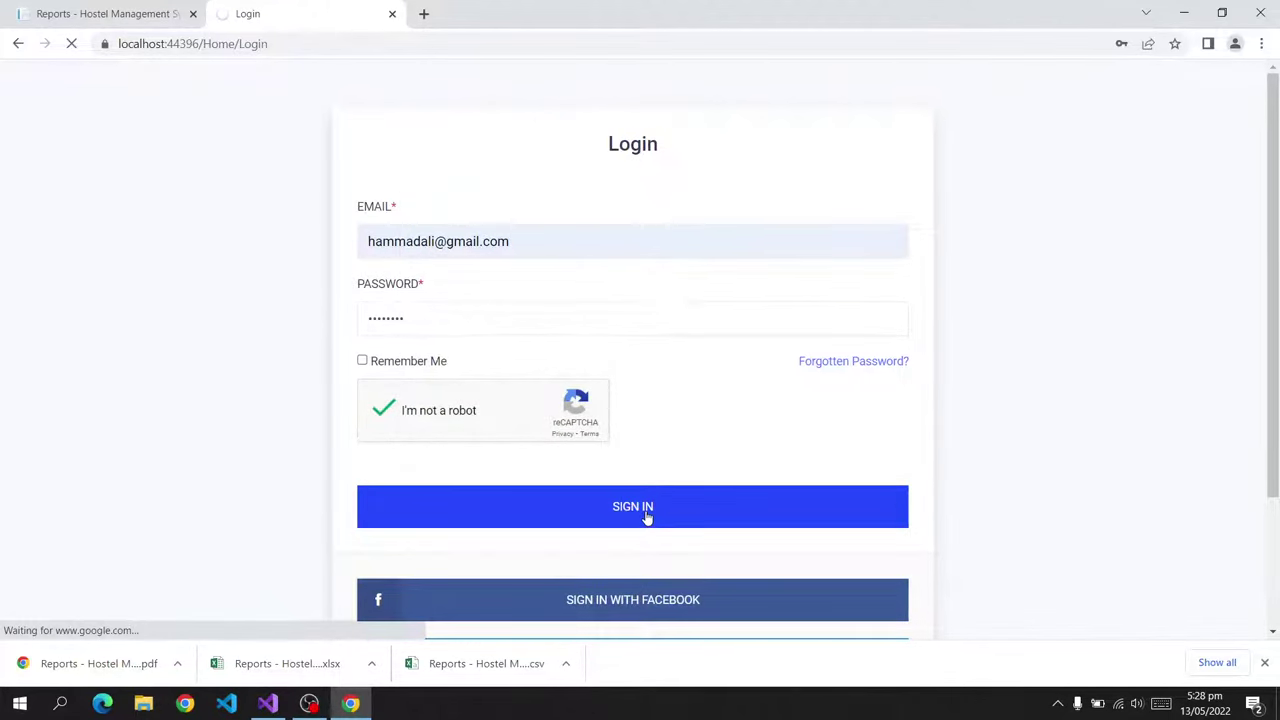
Look over the customer's View Reservations and Profile pages.
{"action": "left_click", "coordinate": [1264, 663]}
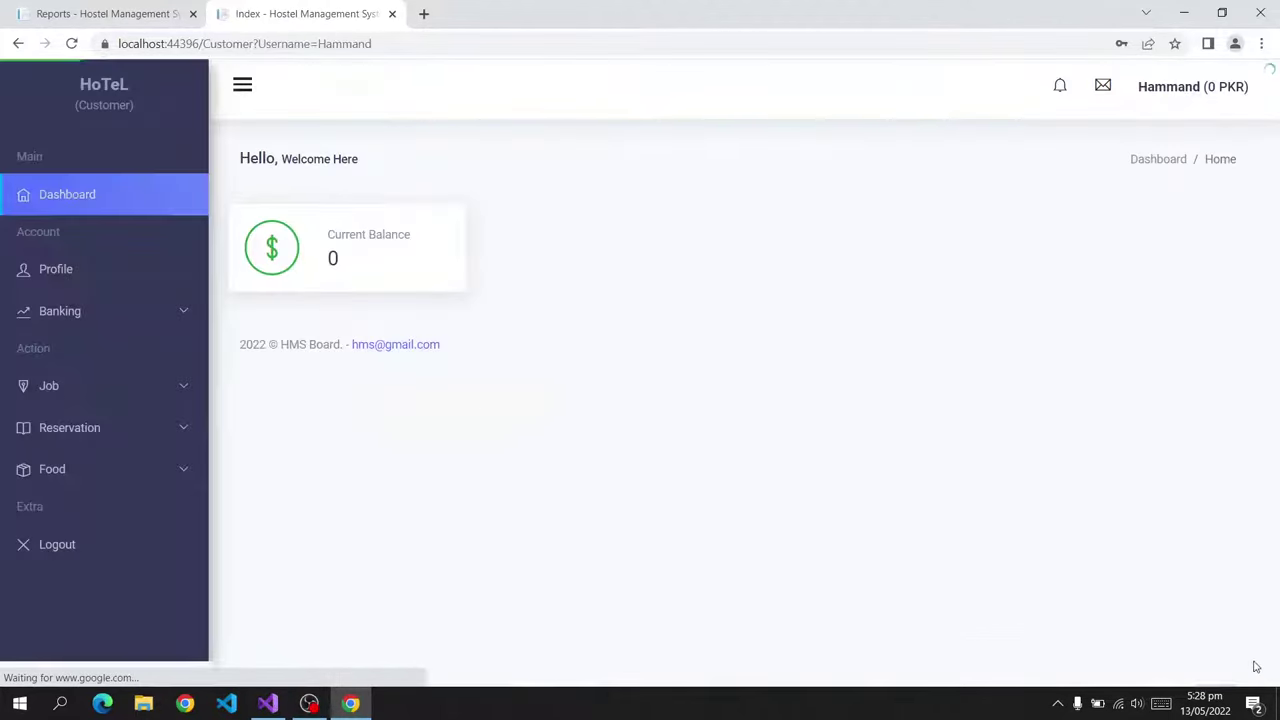
{"action": "left_click", "coordinate": [98, 435]}
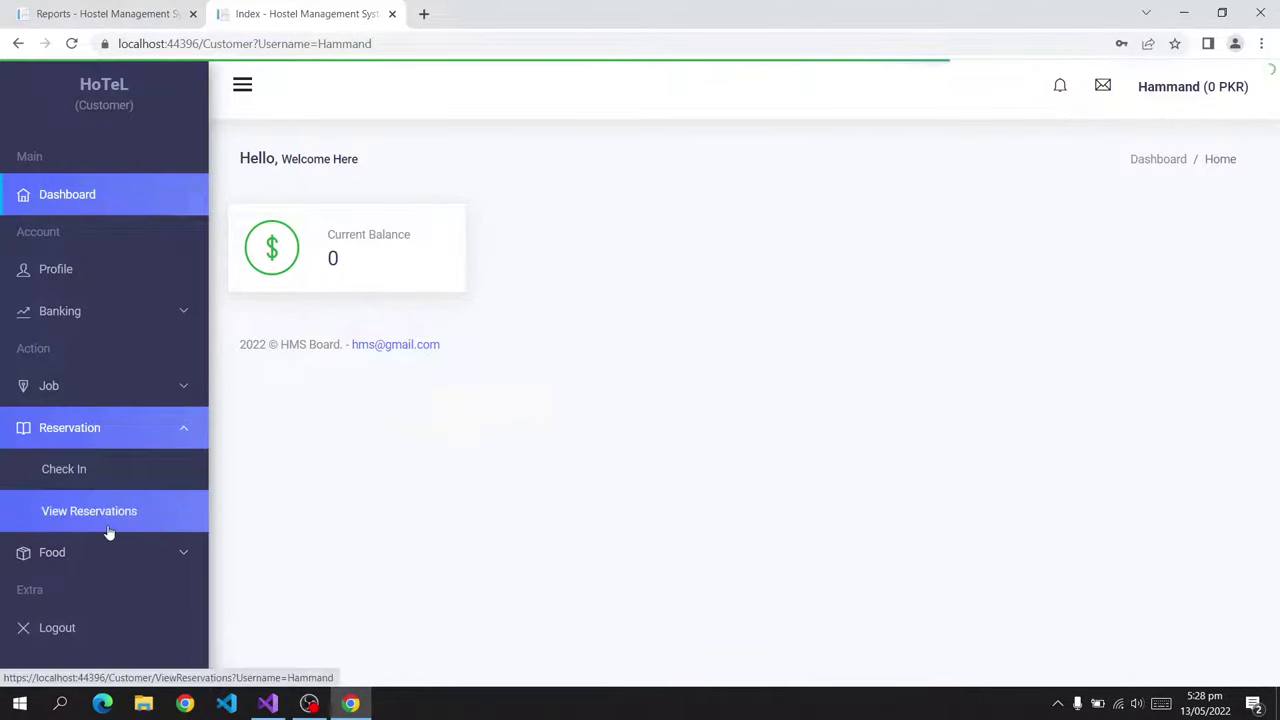
{"action": "left_click", "coordinate": [107, 521]}
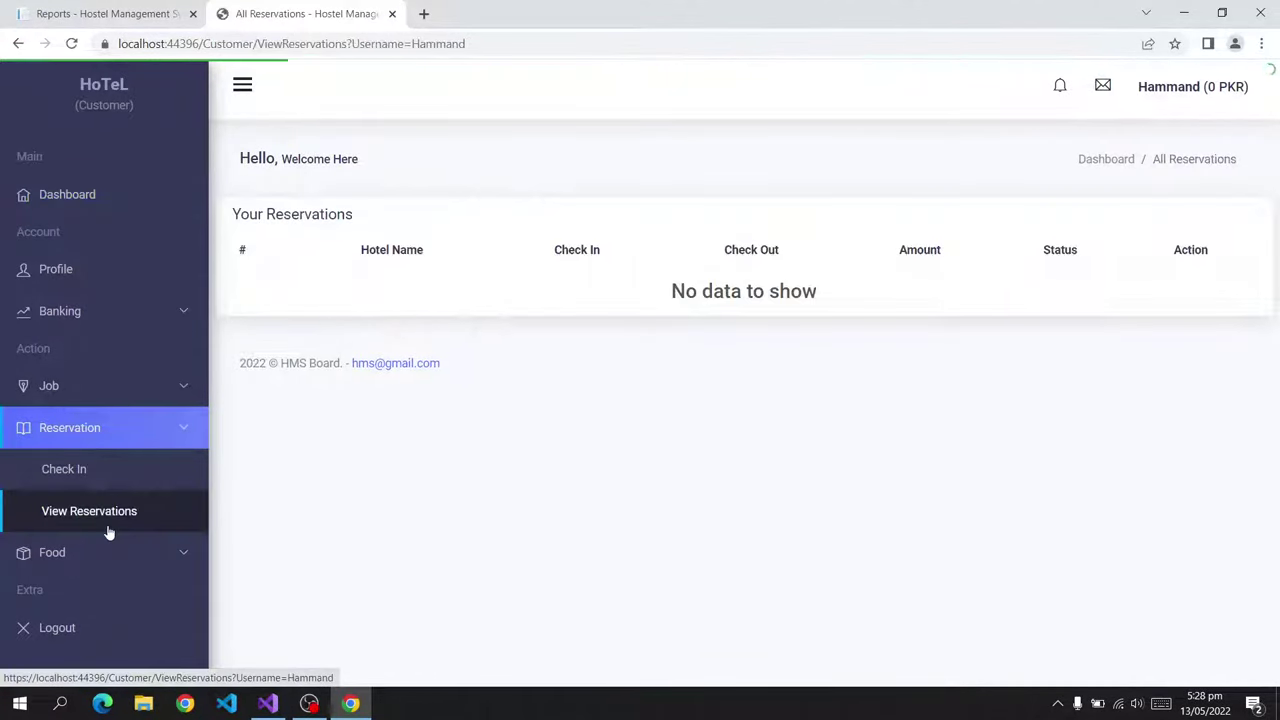
{"action": "left_click", "coordinate": [57, 284]}
{"action": "scroll", "coordinate": [689, 371], "scroll_direction": "down", "scroll_amount": 1}
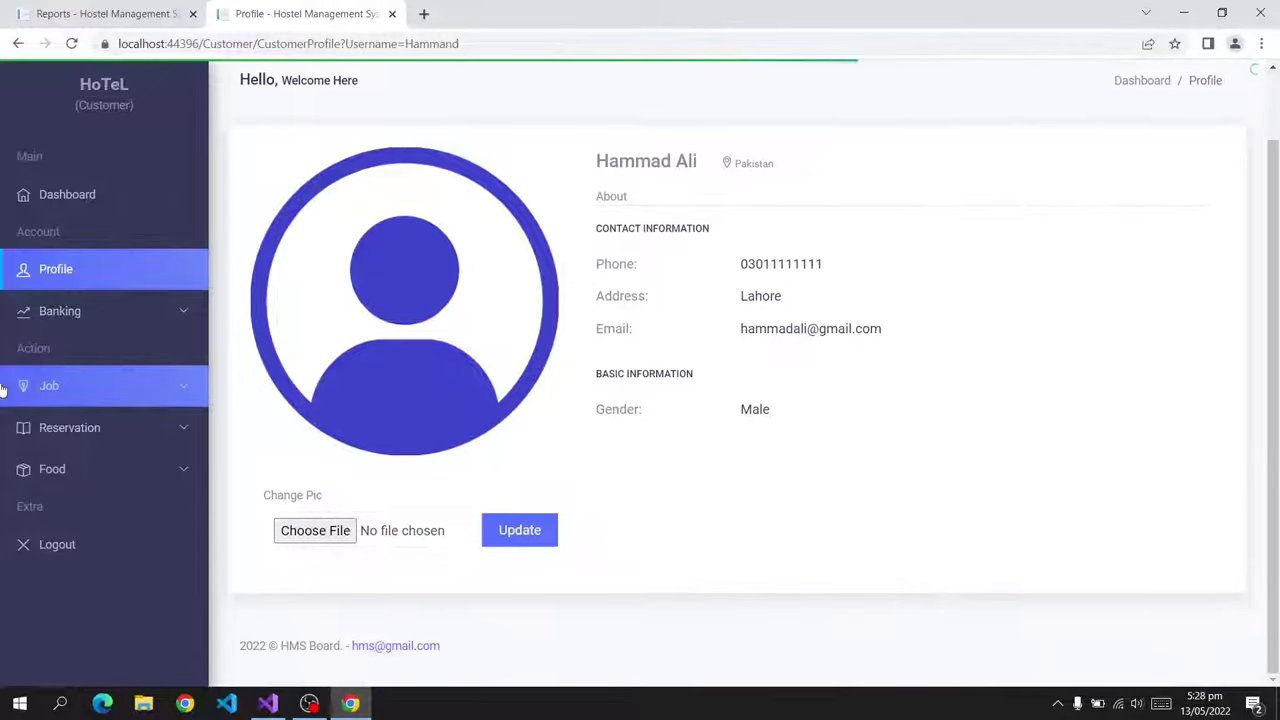
Deposit 5000 PKR via Jazz Cash, verify it under View Transactions, then bring up the Check In rooms.
{"action": "left_click", "coordinate": [35, 311]}
{"action": "left_click", "coordinate": [100, 400]}
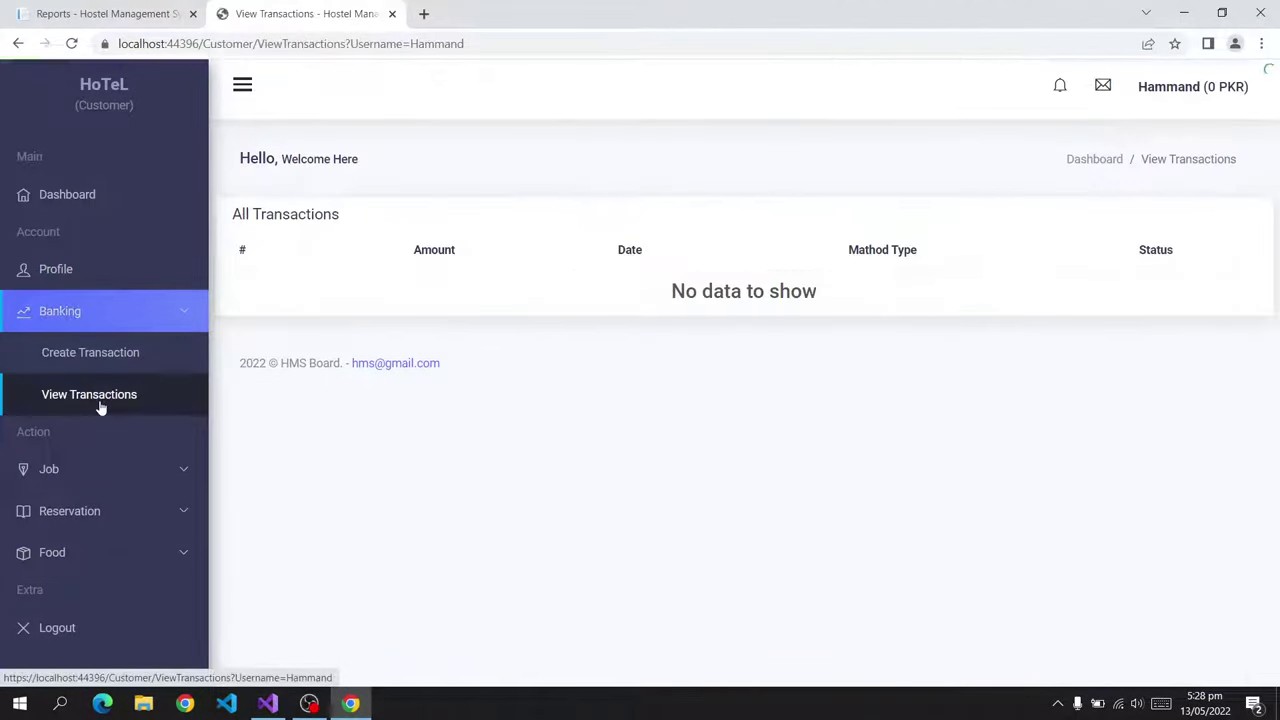
{"action": "left_click", "coordinate": [102, 360]}
{"action": "left_click", "coordinate": [383, 325]}
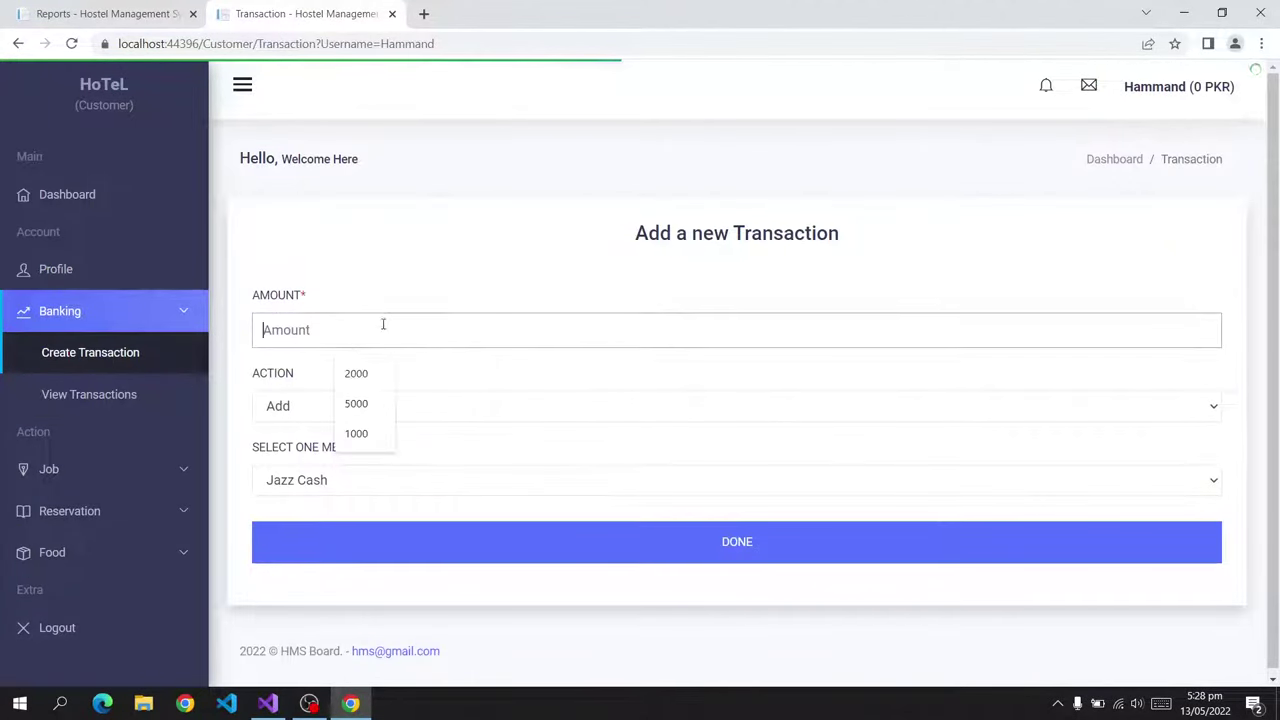
{"action": "left_click", "coordinate": [360, 404]}
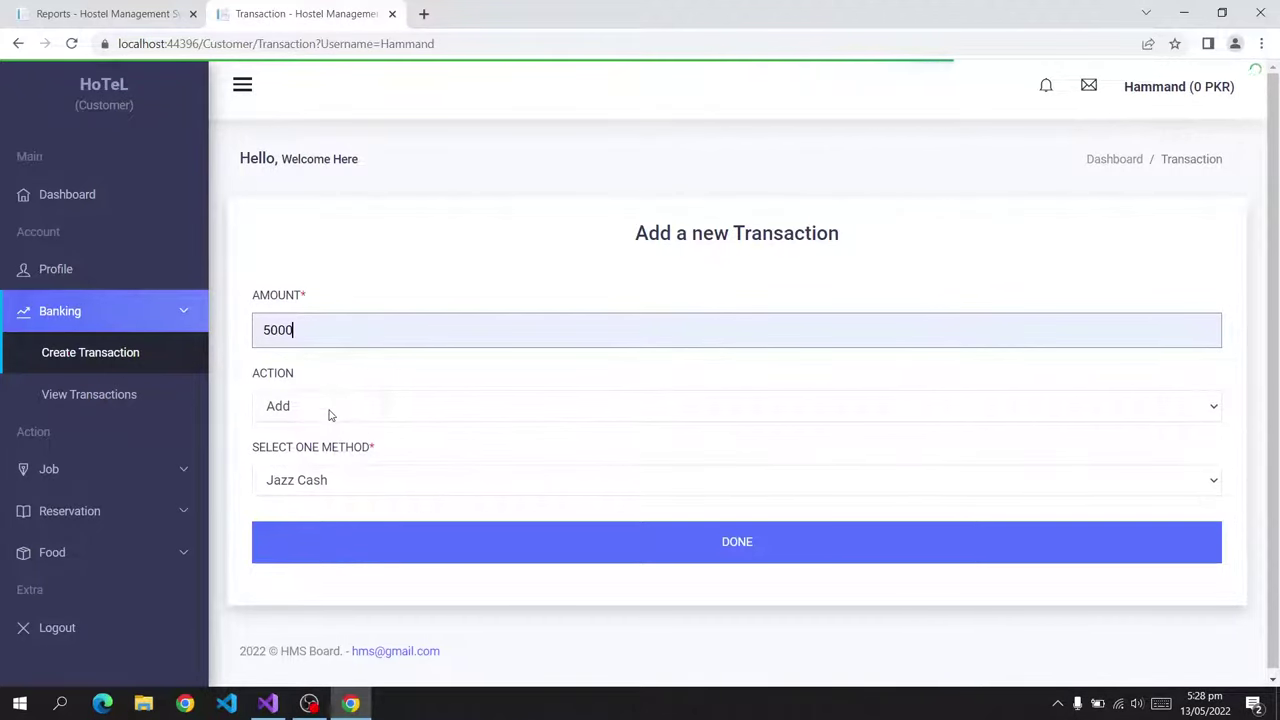
{"action": "left_click", "coordinate": [394, 543]}
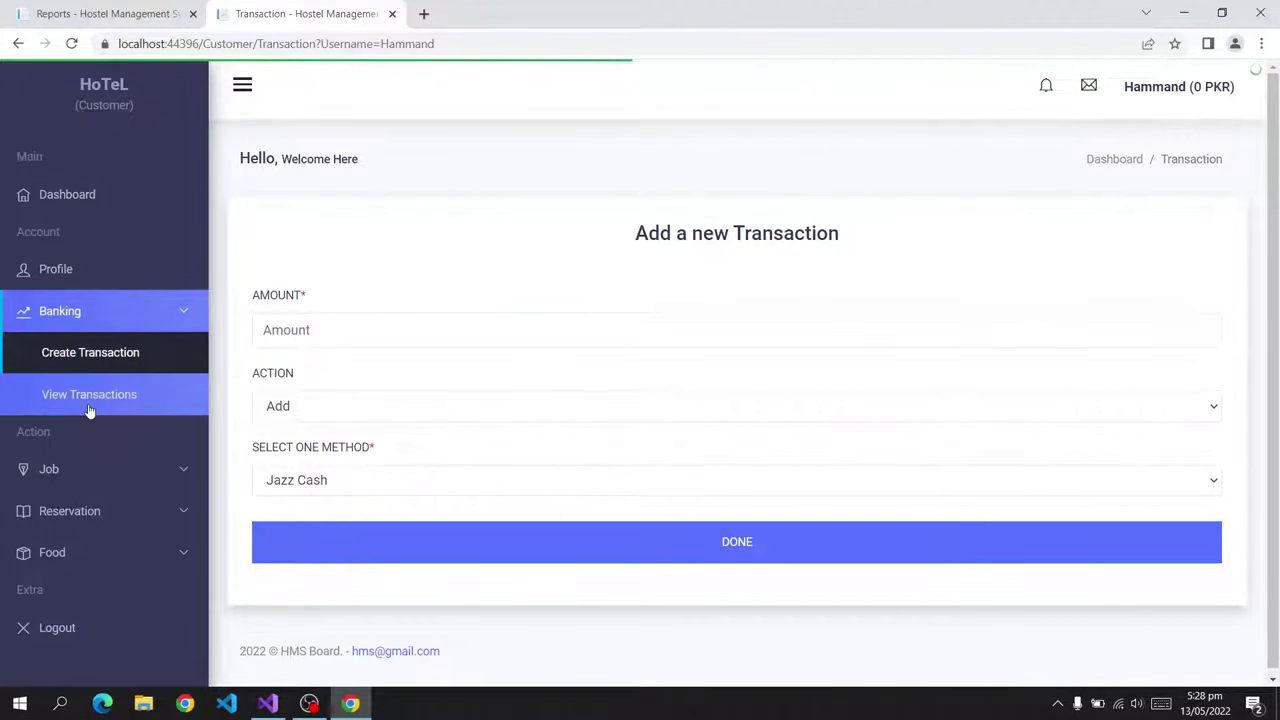
{"action": "left_click", "coordinate": [92, 410]}
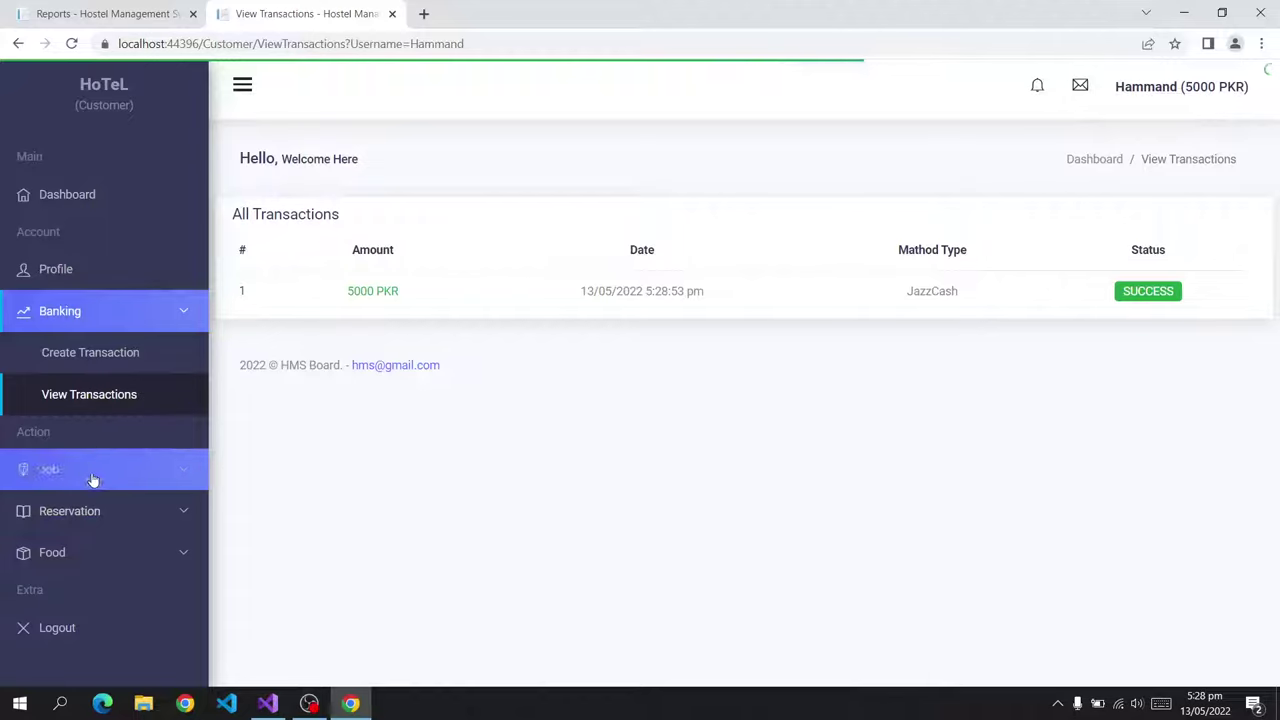
{"action": "left_click", "coordinate": [86, 516]}
{"action": "left_click", "coordinate": [103, 551]}
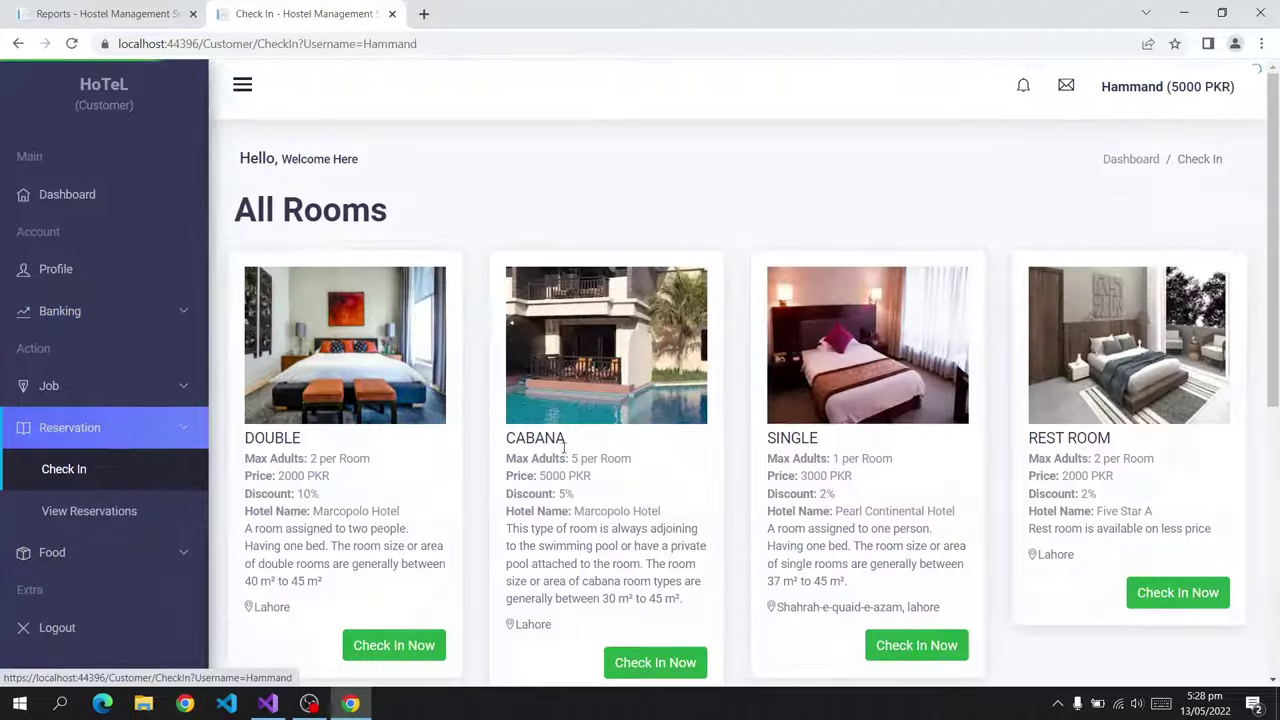
Book the FREE ROOM with check-in 13/05/2022 and checkout 20/05/2022.
{"action": "scroll", "coordinate": [451, 491], "scroll_direction": "down", "scroll_amount": 3}
{"action": "scroll", "coordinate": [385, 510], "scroll_direction": "down", "scroll_amount": 3}
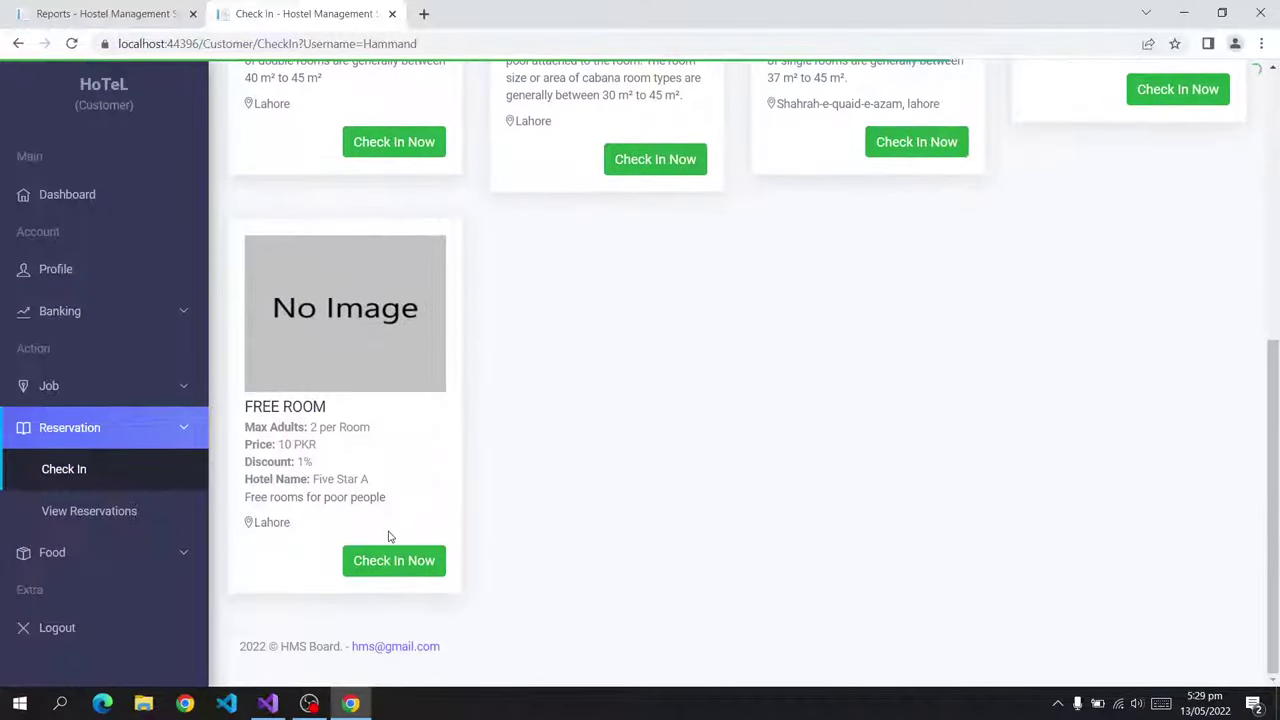
{"action": "left_click", "coordinate": [396, 562]}
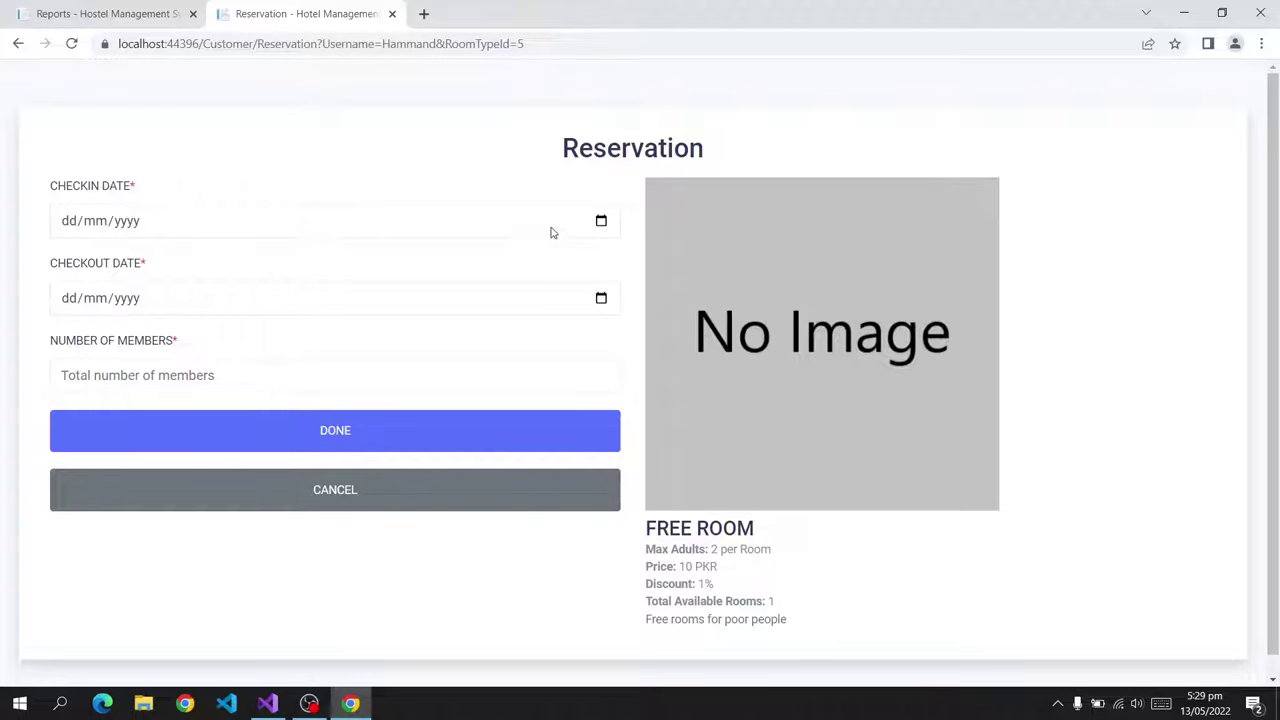
{"action": "left_click", "coordinate": [601, 221]}
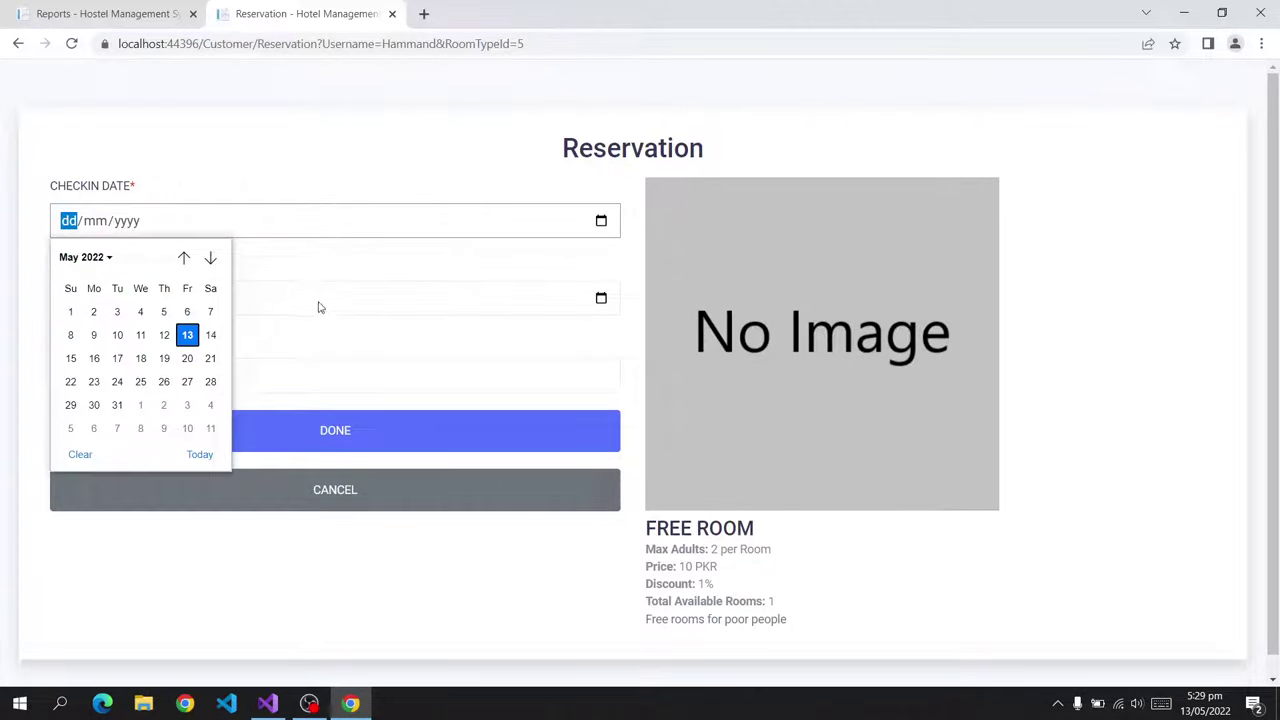
{"action": "left_click", "coordinate": [187, 335]}
{"action": "left_click", "coordinate": [590, 303]}
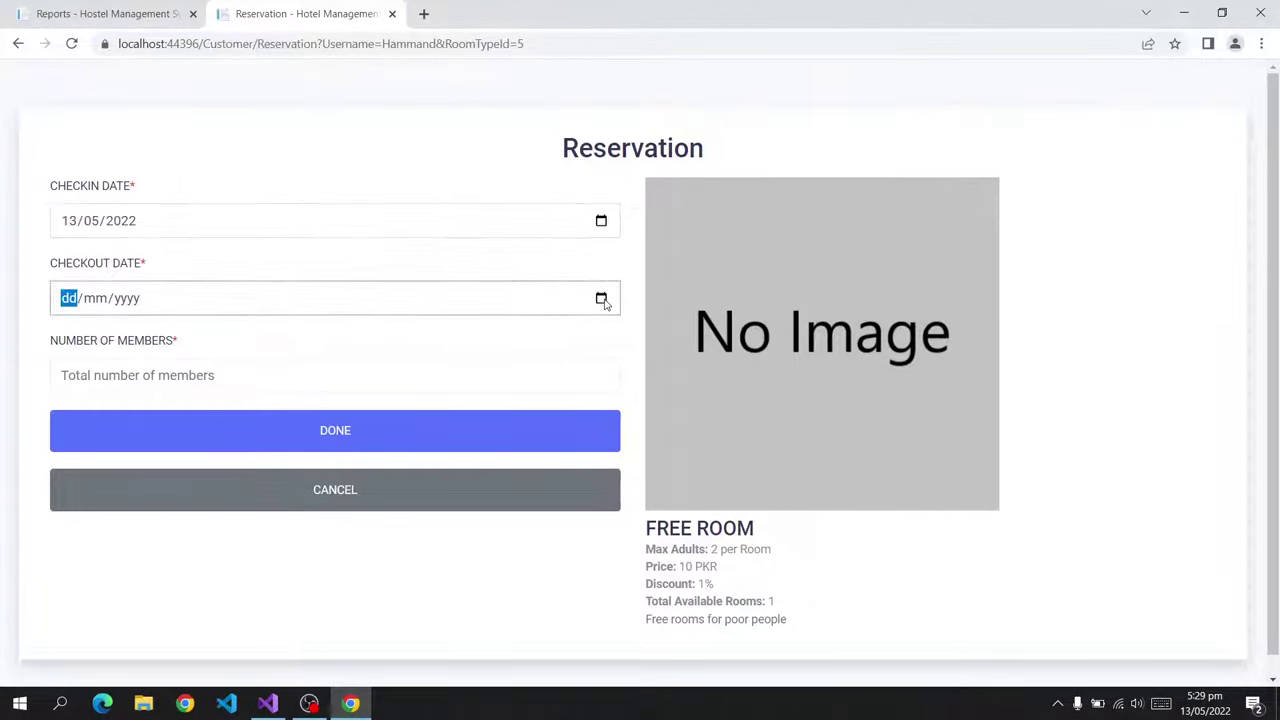
{"action": "left_click", "coordinate": [601, 299]}
{"action": "left_click", "coordinate": [185, 437]}
{"action": "left_click", "coordinate": [168, 374]}
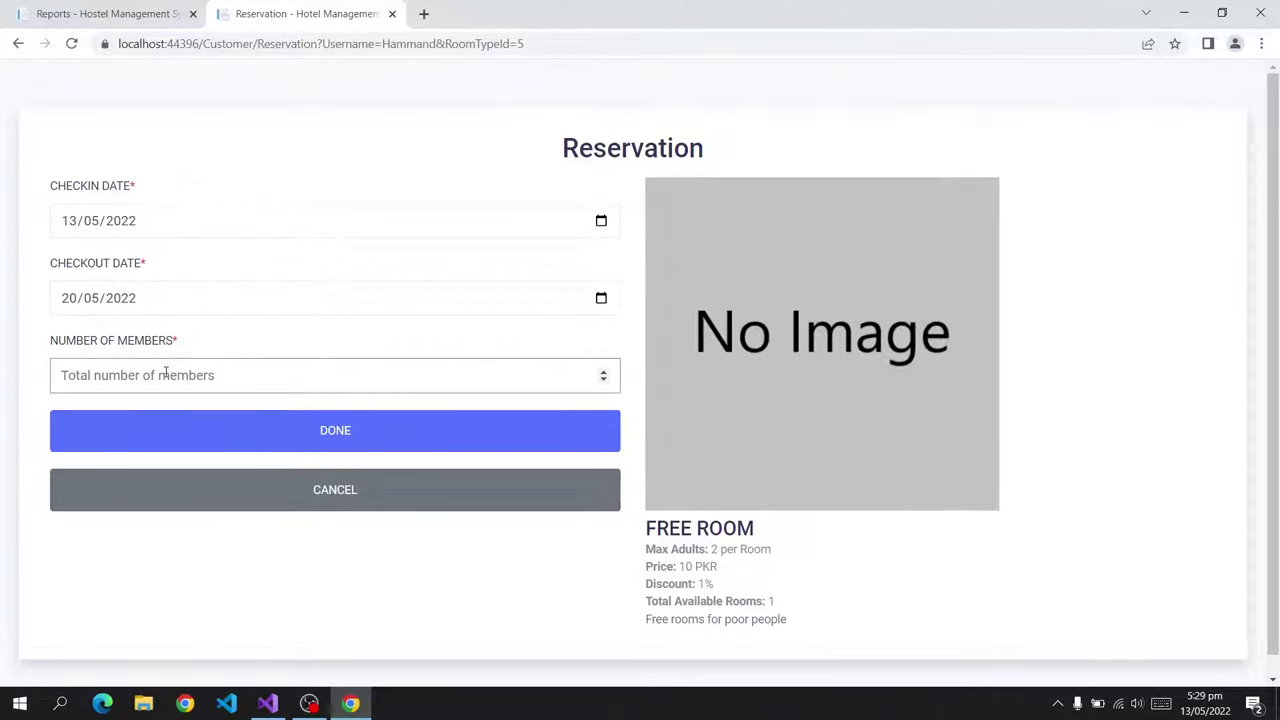
{"action": "left_click", "coordinate": [177, 424]}
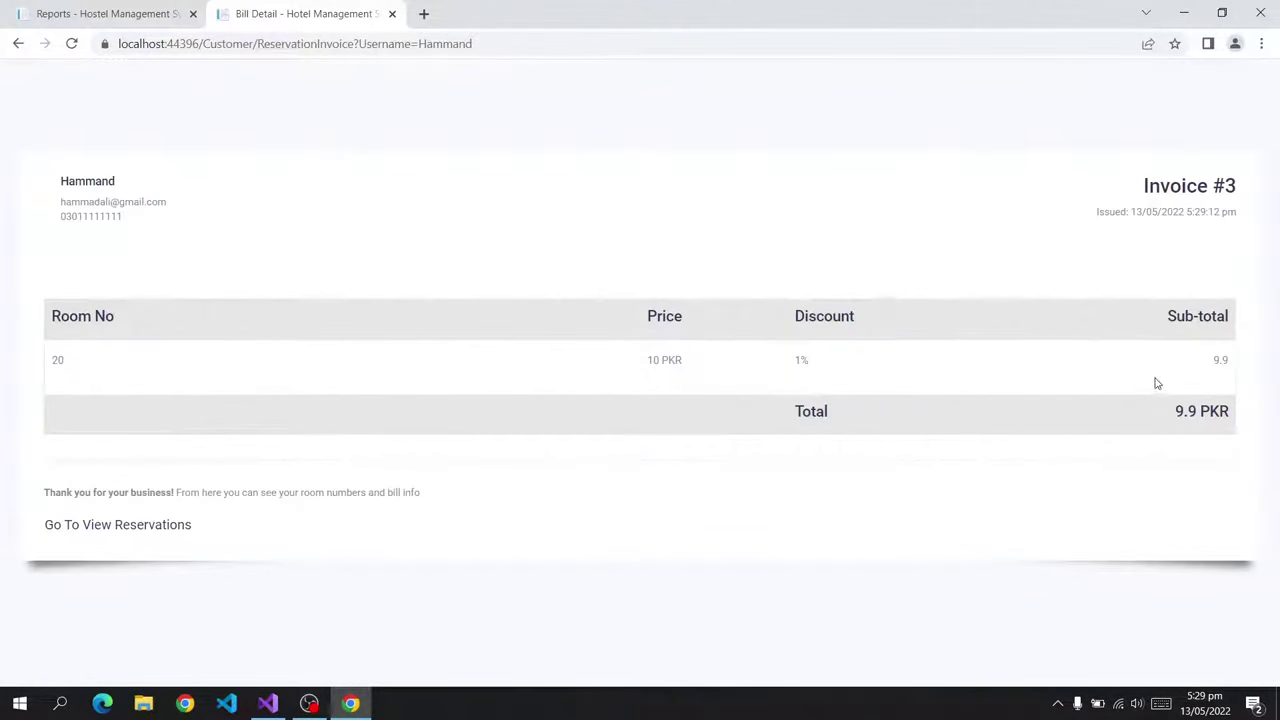
Review the 9.9 PKR invoice totals and go to your reservations list.
{"action": "left_click_drag", "start_coordinate": [1156, 383], "coordinate": [1245, 361]}
{"action": "left_click", "coordinate": [1196, 416]}
{"action": "left_click", "coordinate": [134, 527]}
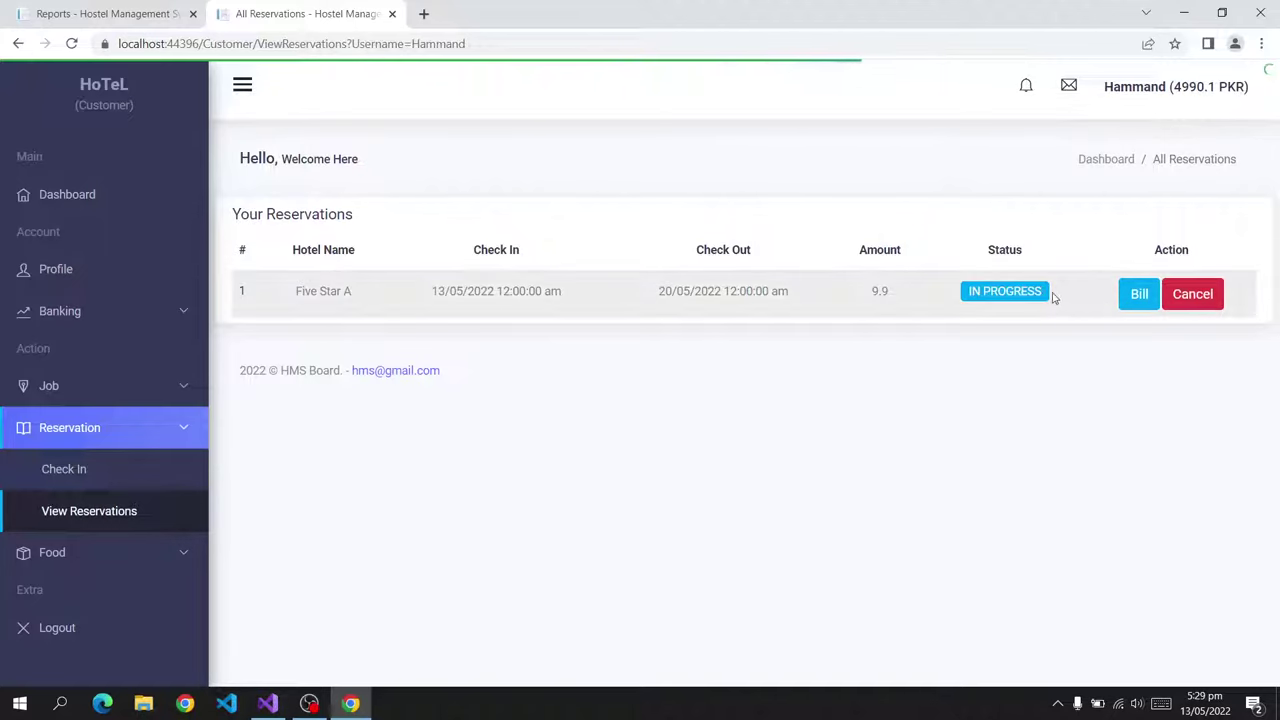
Review the reservation's bill for room 20, then return to your reservations.
{"action": "left_click", "coordinate": [1137, 295]}
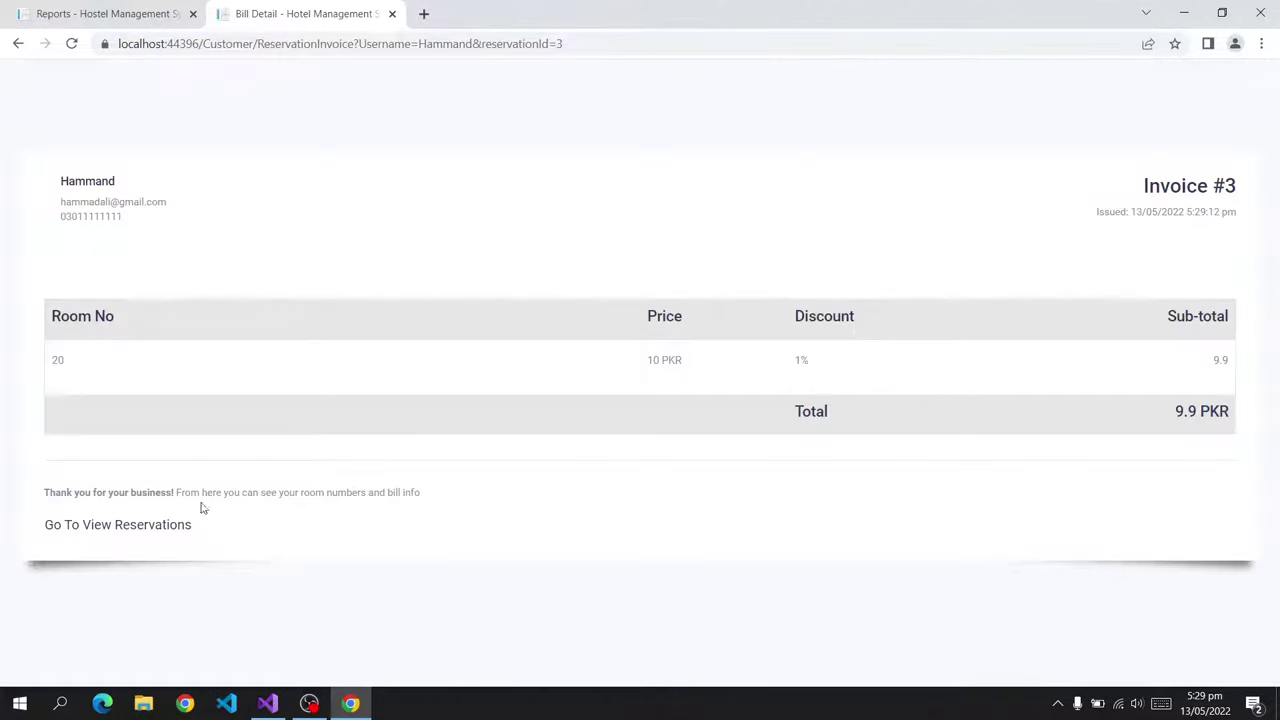
{"action": "left_click_drag", "start_coordinate": [80, 380], "coordinate": [34, 357]}
{"action": "left_click", "coordinate": [65, 366]}
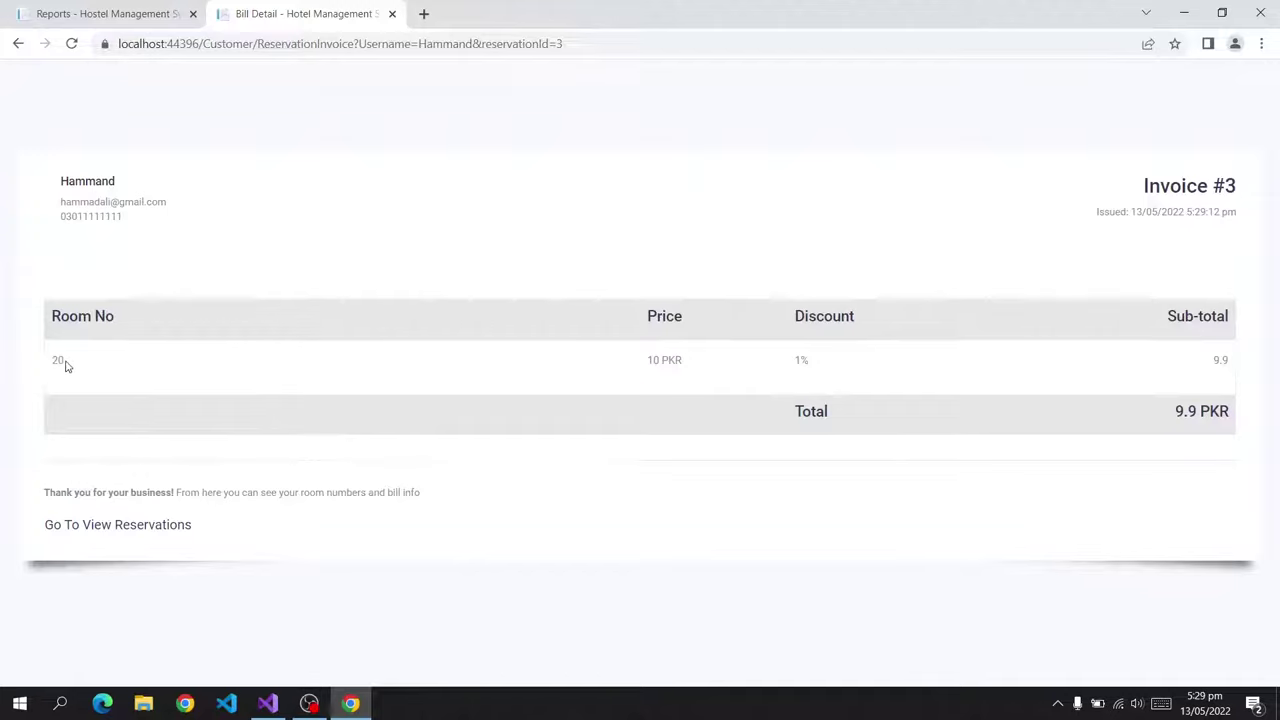
{"action": "left_click", "coordinate": [89, 529]}
Check the available jobs and your job applications, then open the Order Food page.
{"action": "left_click", "coordinate": [95, 398]}
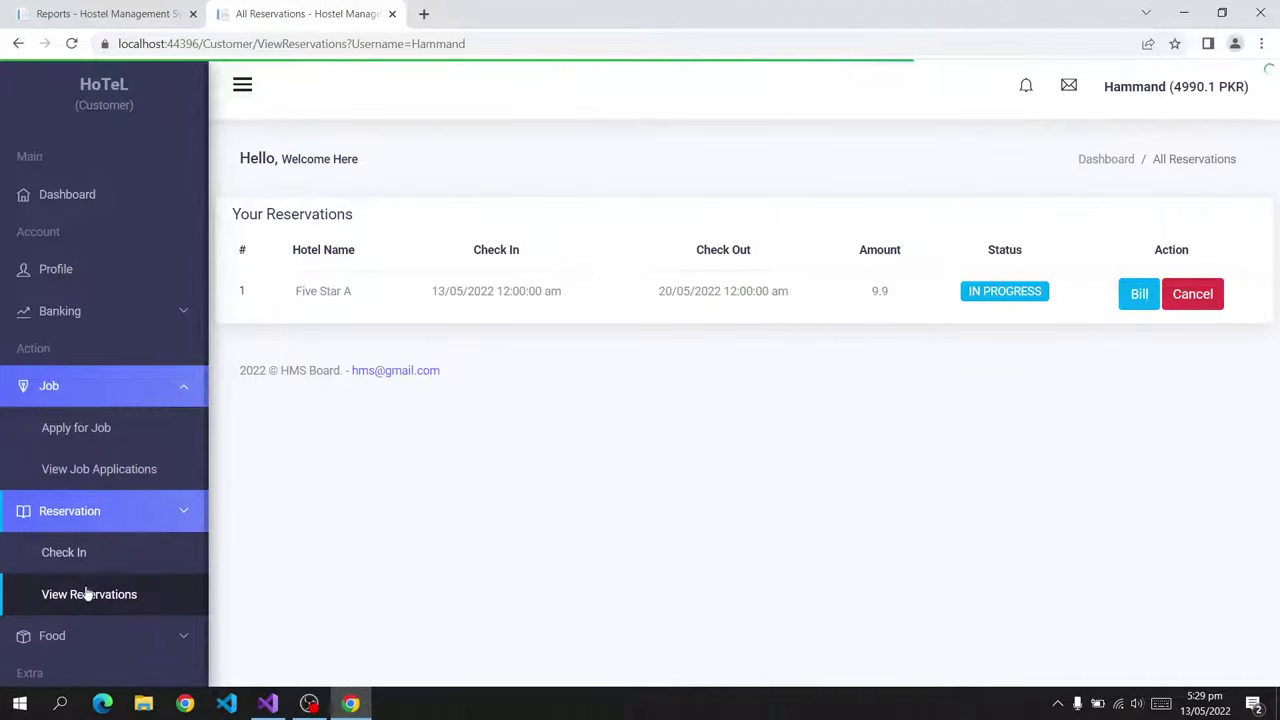
{"action": "left_click", "coordinate": [80, 428]}
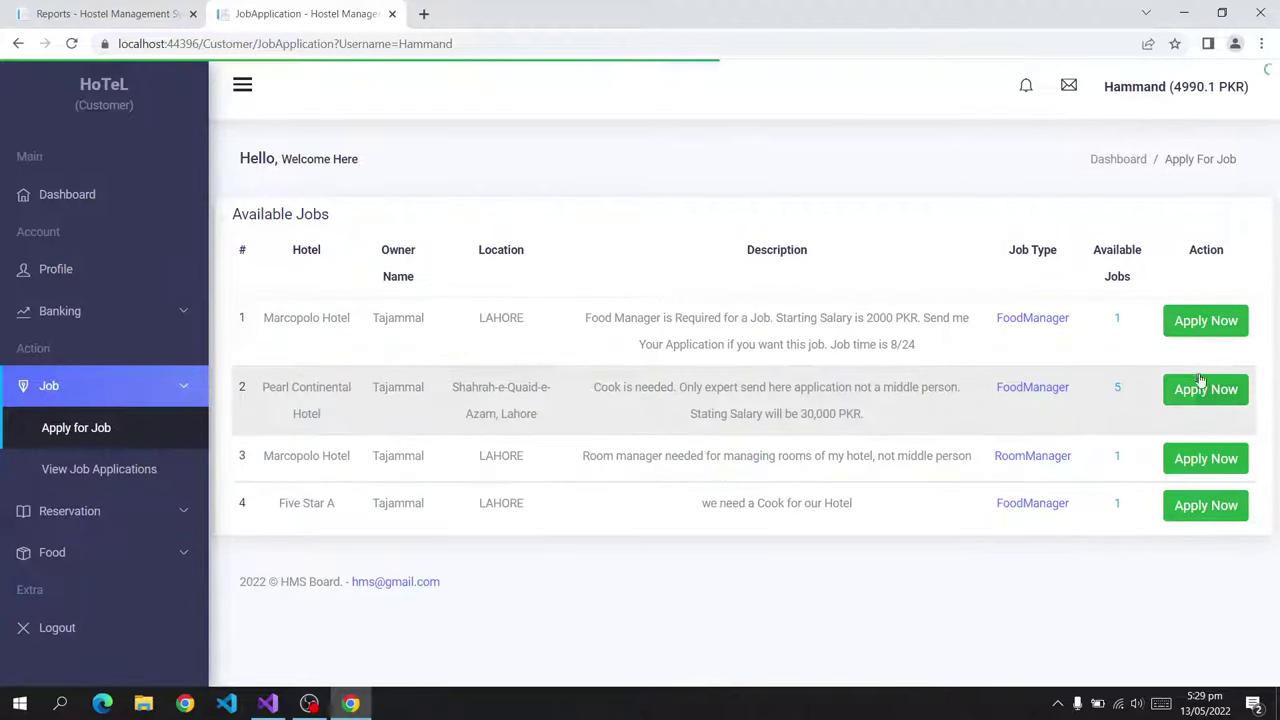
{"action": "left_click", "coordinate": [99, 469]}
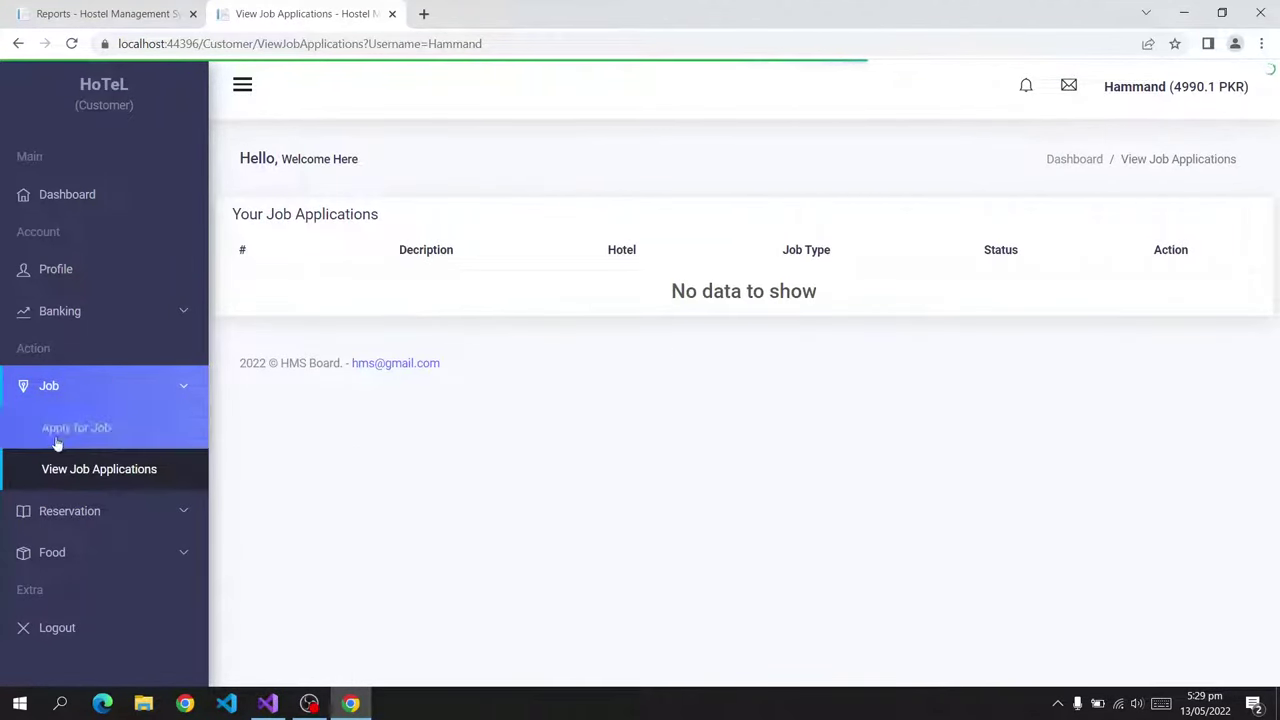
{"action": "left_click", "coordinate": [60, 555]}
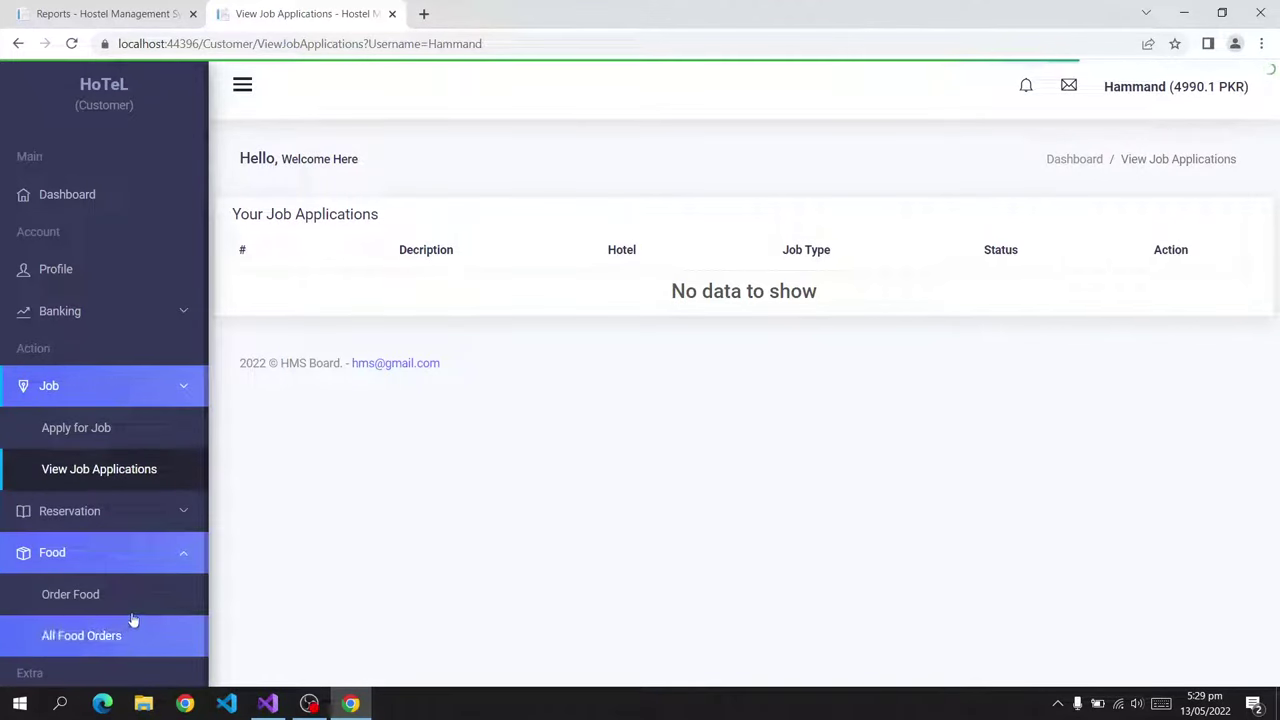
{"action": "left_click", "coordinate": [124, 598]}
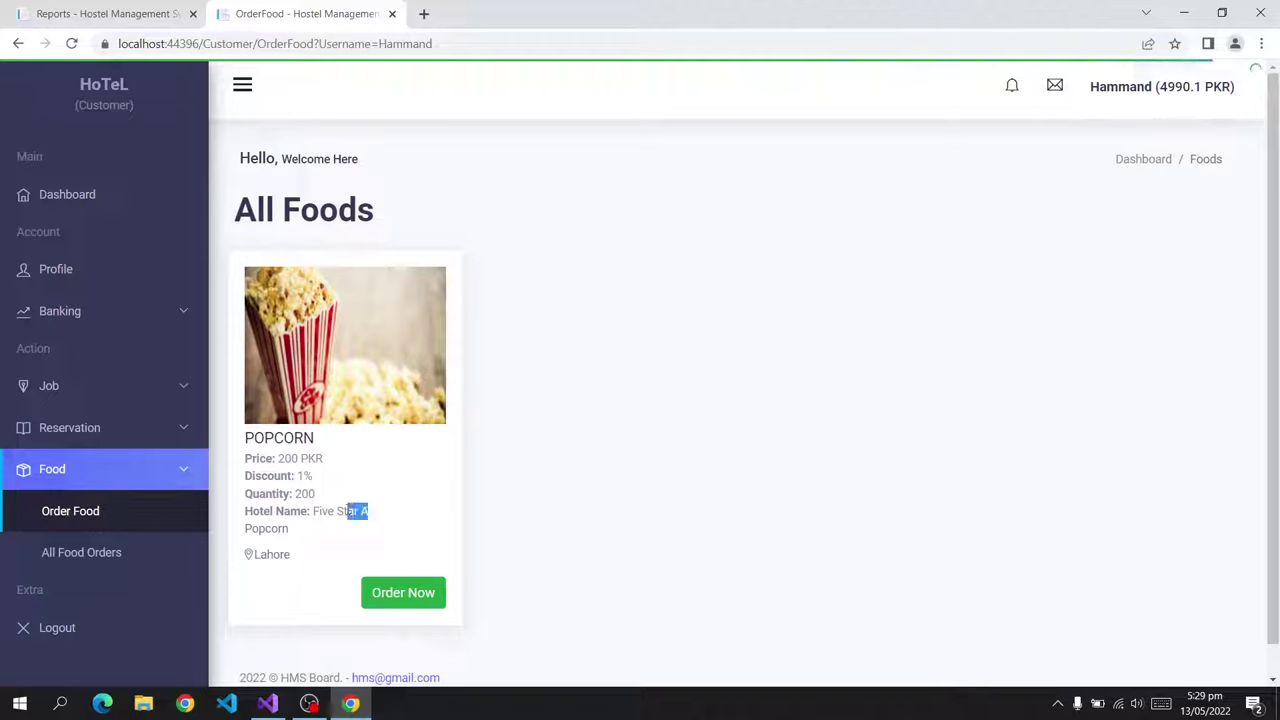
Order 2 Popcorn as the customer.
{"action": "left_click", "coordinate": [405, 595]}
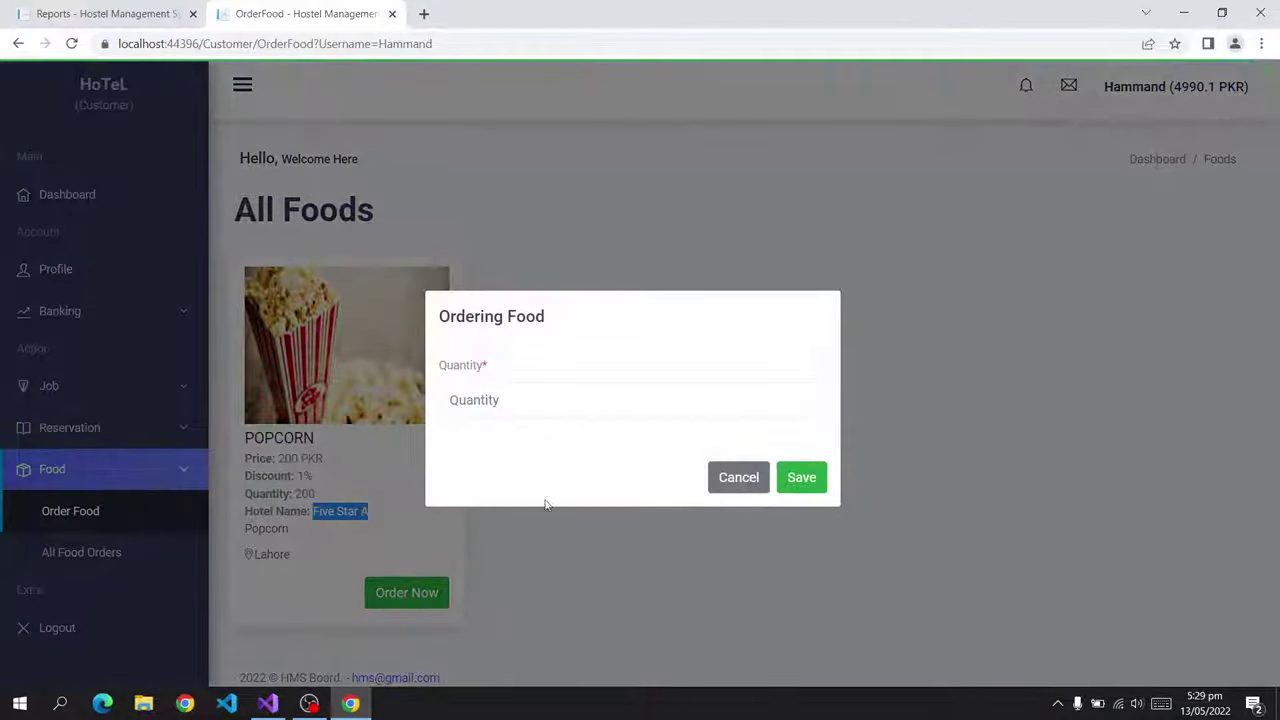
{"action": "left_click", "coordinate": [477, 402]}
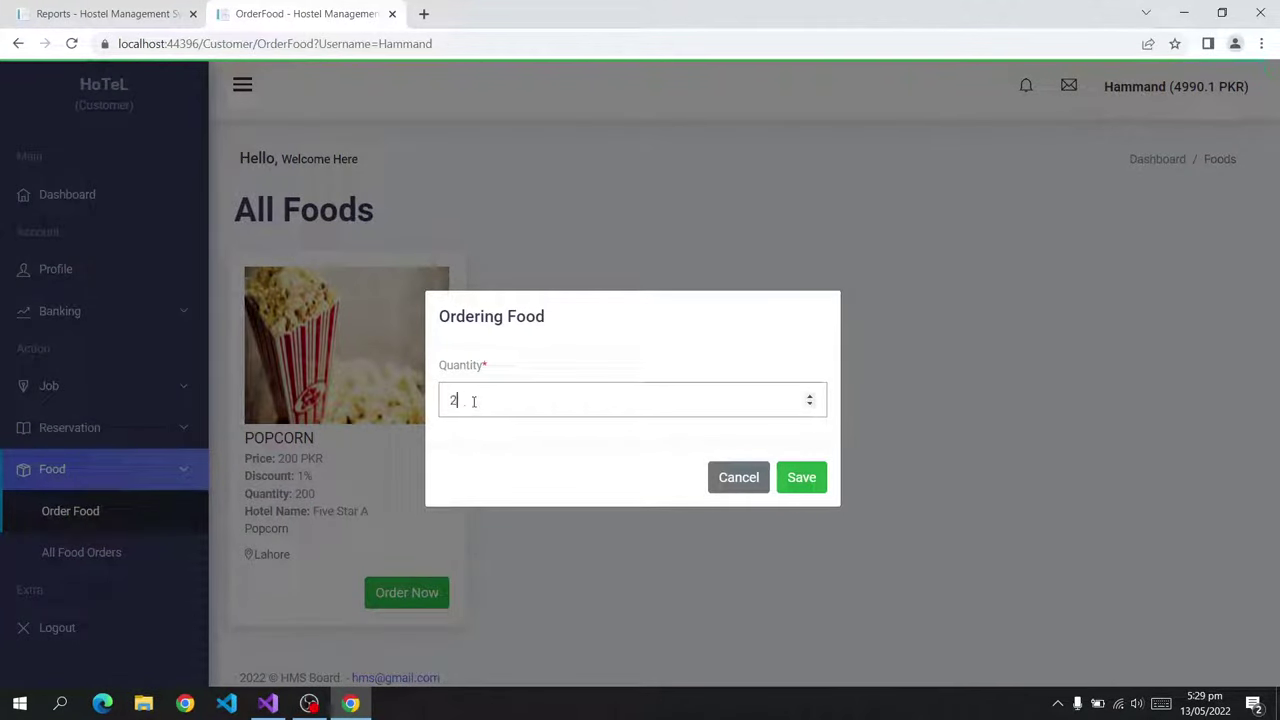
{"action": "left_click", "coordinate": [797, 477]}
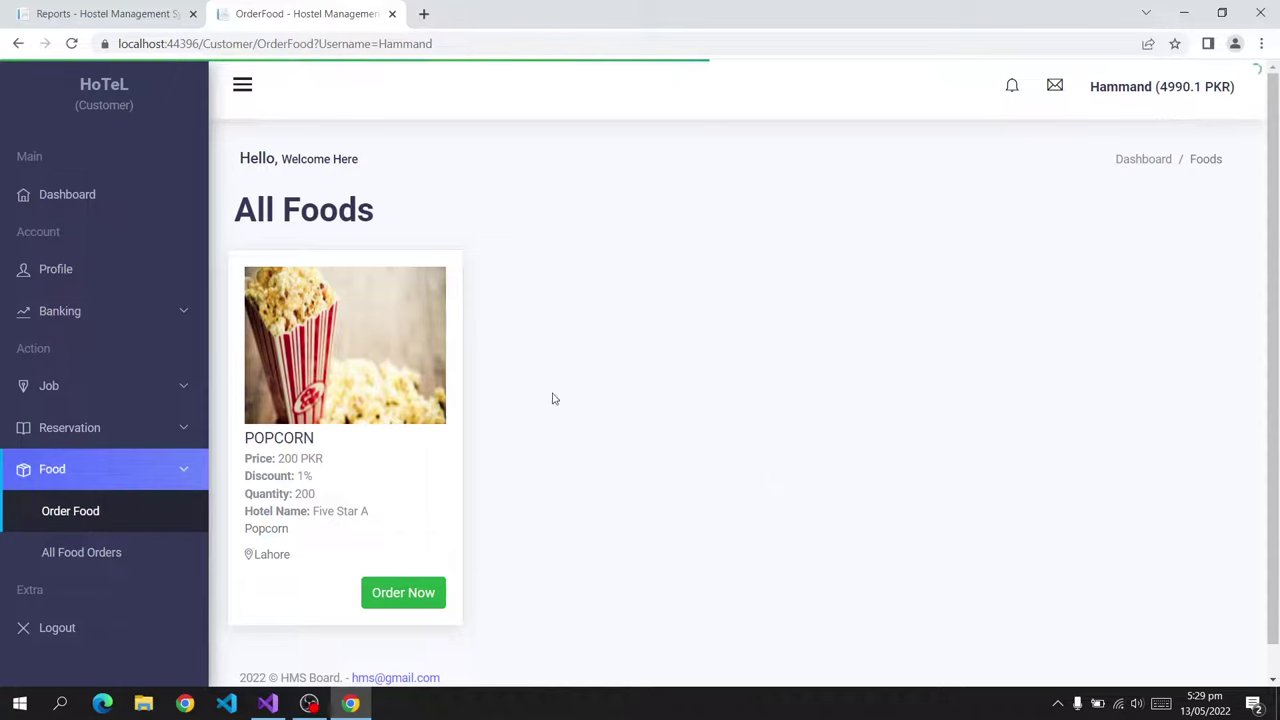
As the owner, review the 396 PKR Popcorn order in View Food Orders and mark it delivered.
{"action": "left_click", "coordinate": [105, 13]}
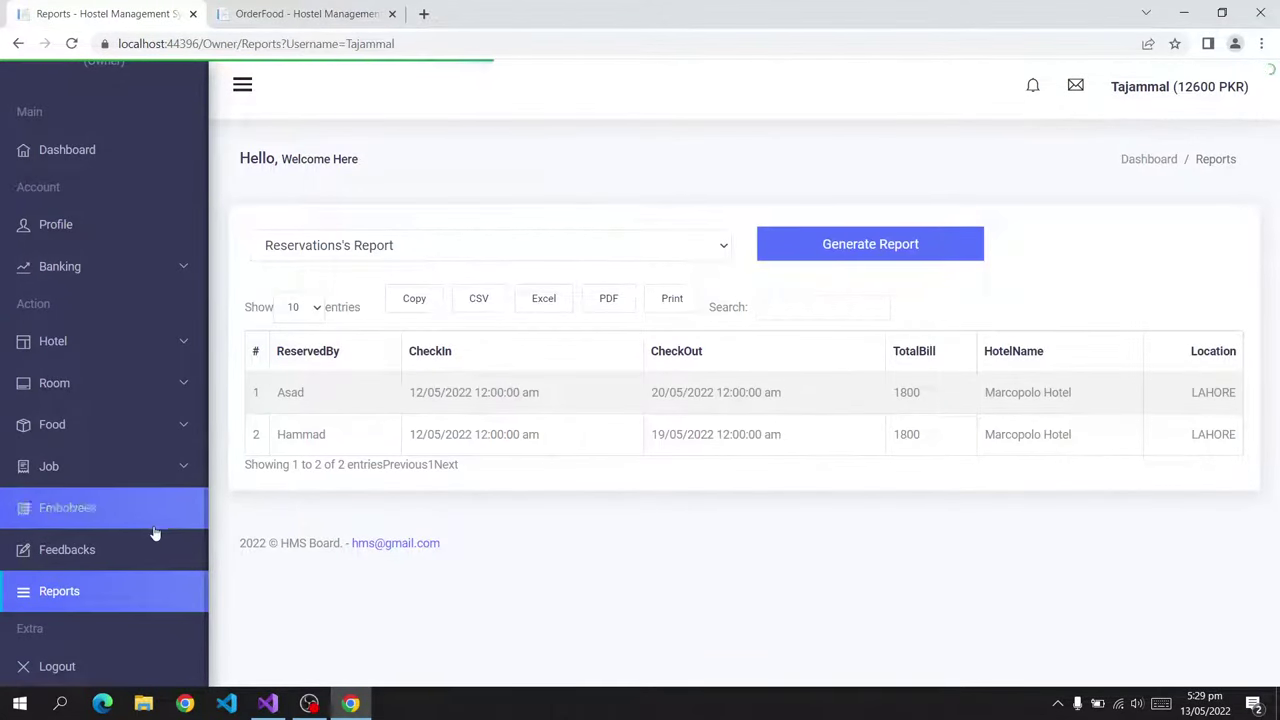
{"action": "left_click", "coordinate": [125, 424]}
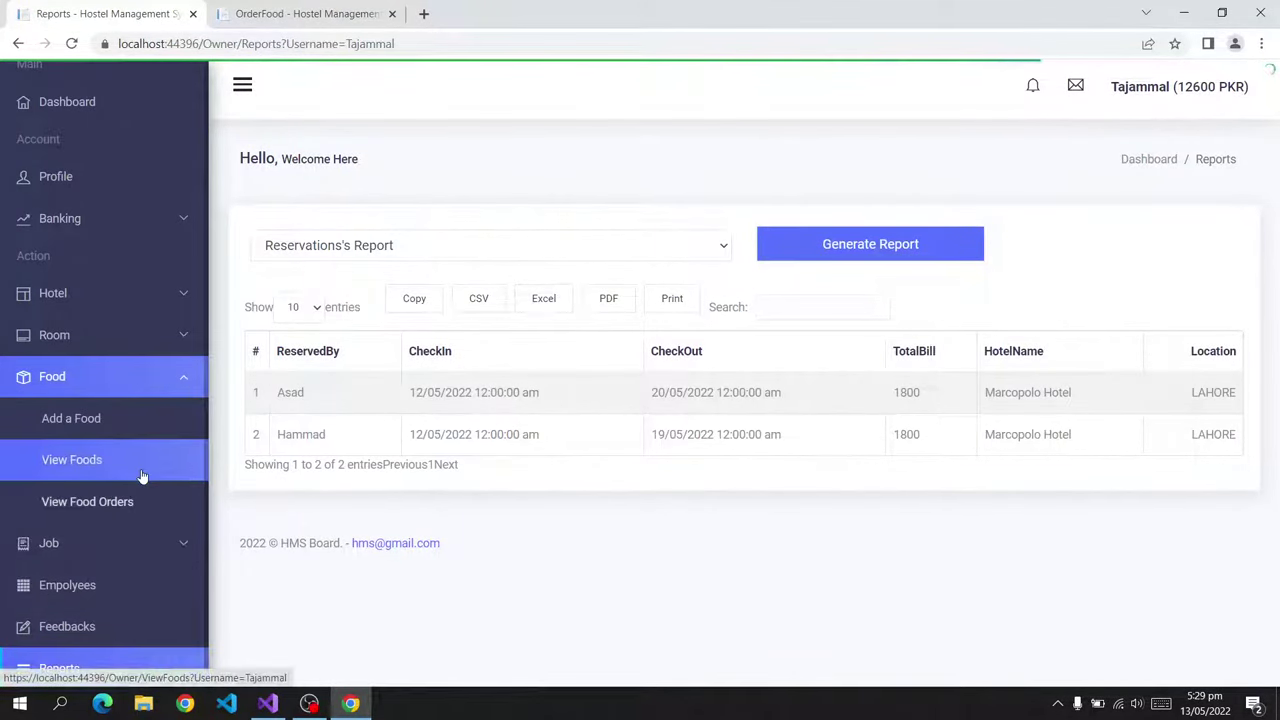
{"action": "left_click", "coordinate": [131, 505]}
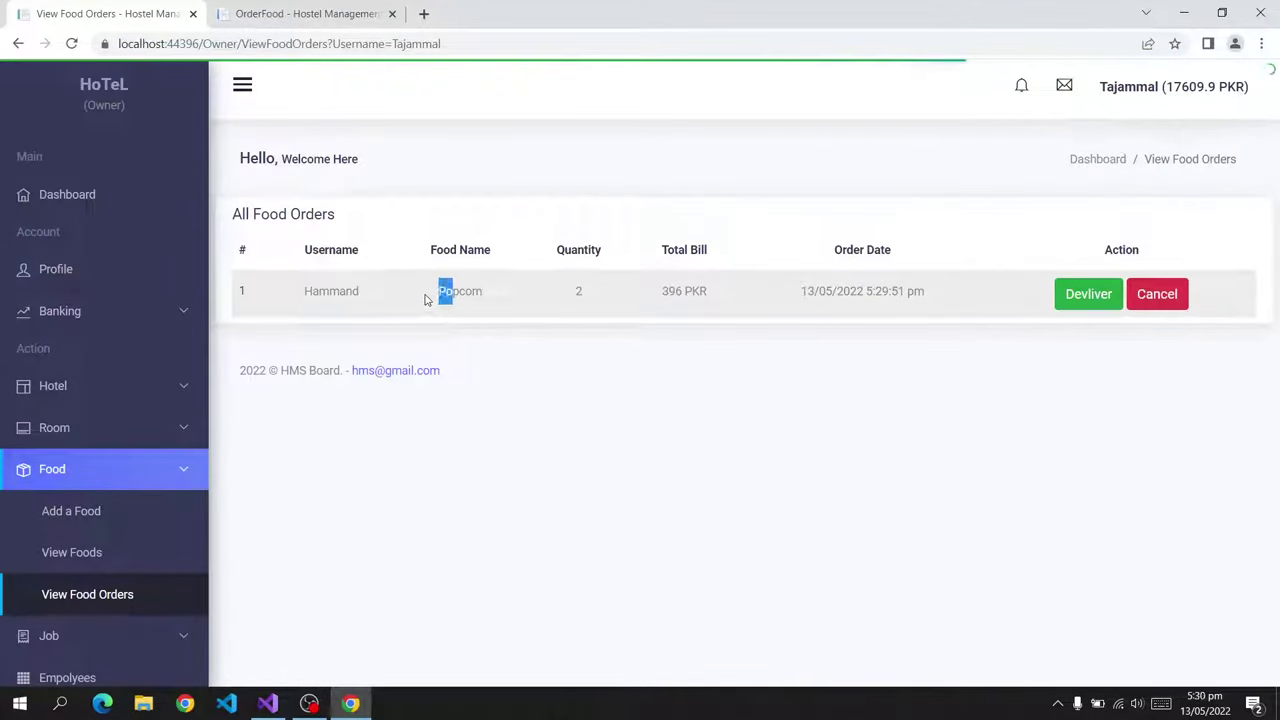
{"action": "left_click_drag", "start_coordinate": [740, 302], "coordinate": [660, 303]}
{"action": "left_click", "coordinate": [720, 305]}
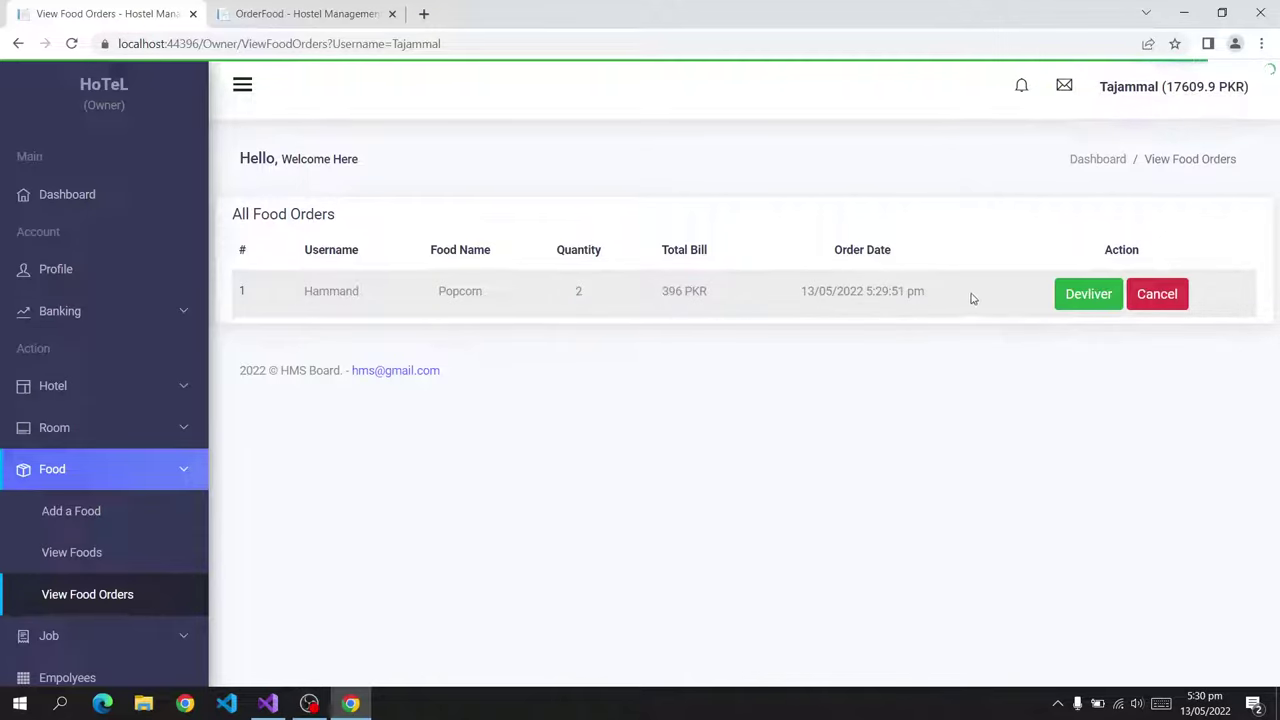
{"action": "left_click_drag", "start_coordinate": [970, 298], "coordinate": [794, 294]}
{"action": "left_click", "coordinate": [774, 297]}
{"action": "left_click", "coordinate": [1080, 296]}
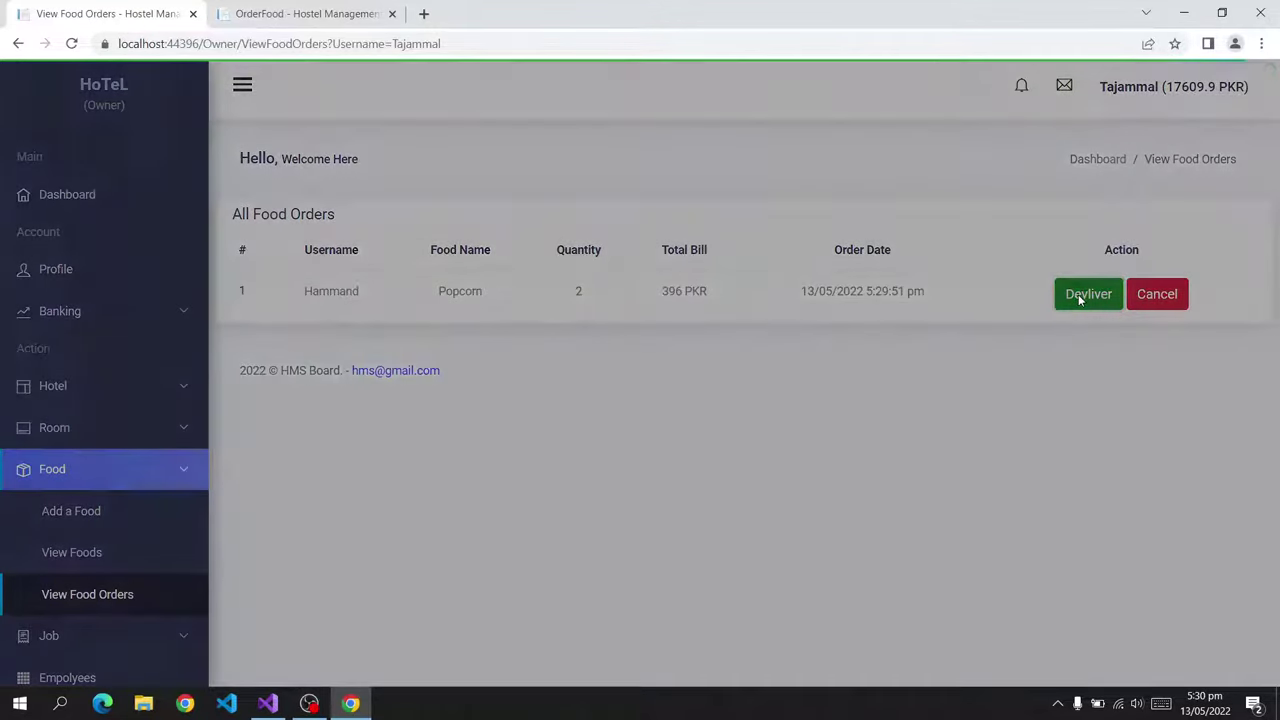
{"action": "left_click", "coordinate": [811, 447]}
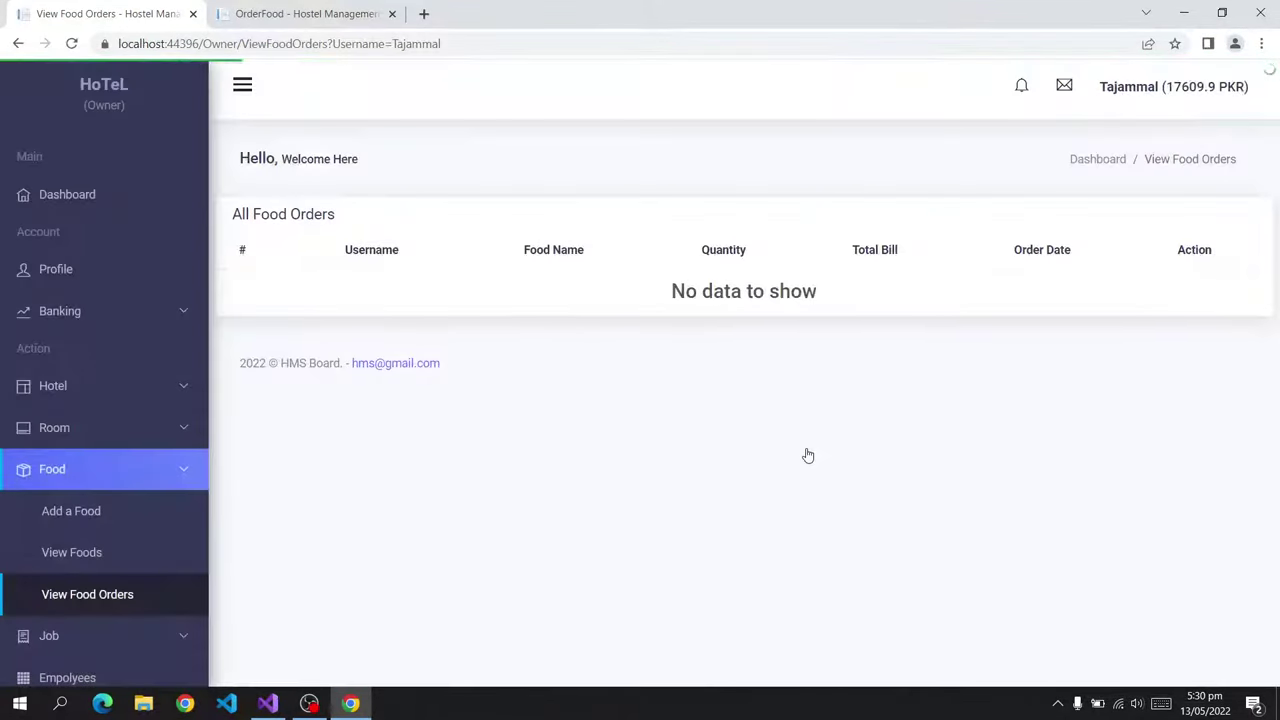
{"action": "left_click", "coordinate": [297, 8]}
Complete the delivered Popcorn order with a 5-star rating and a short review.
{"action": "left_click", "coordinate": [110, 548]}
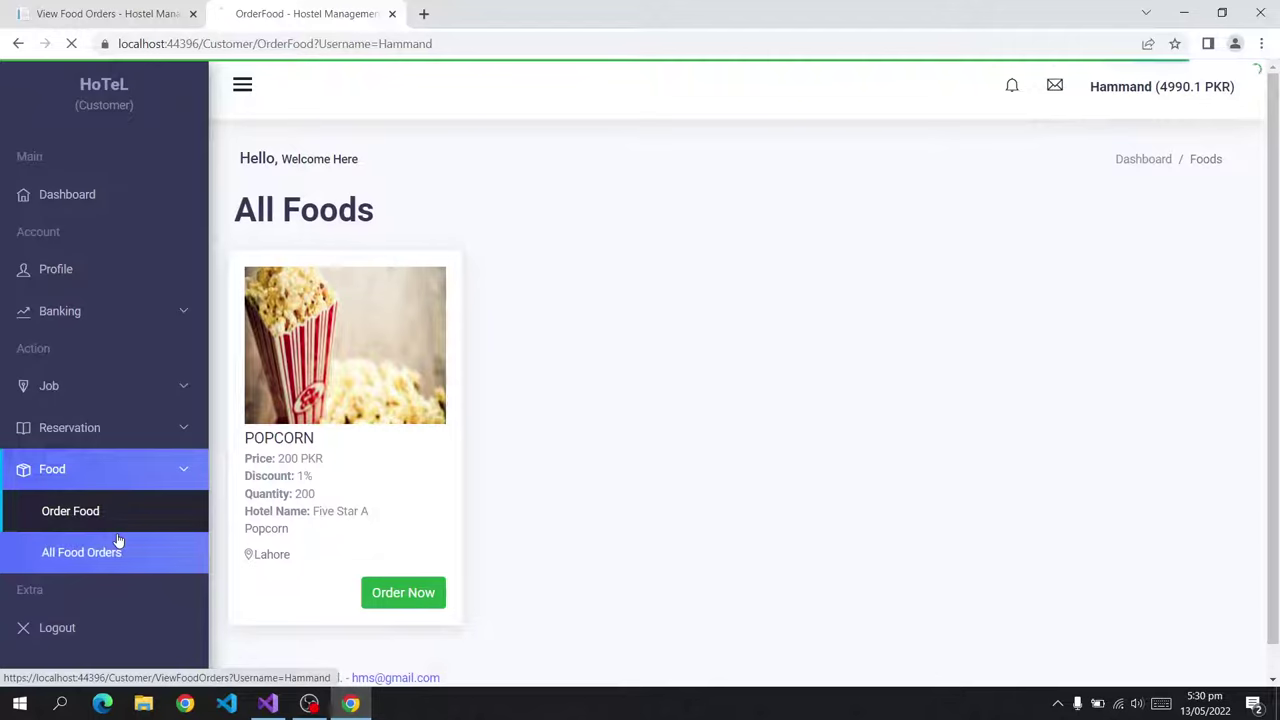
{"action": "left_click_drag", "start_coordinate": [965, 303], "coordinate": [873, 292]}
{"action": "left_click", "coordinate": [1057, 297]}
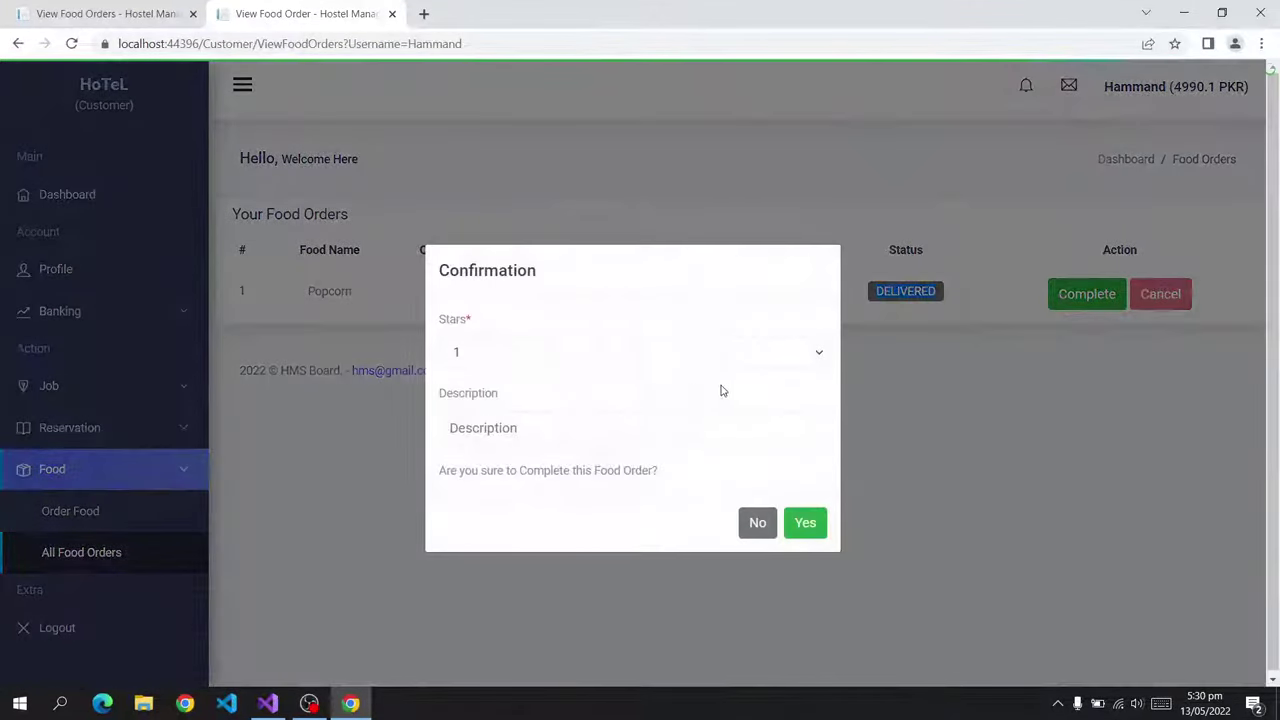
{"action": "left_click", "coordinate": [595, 355]}
{"action": "left_click", "coordinate": [541, 446]}
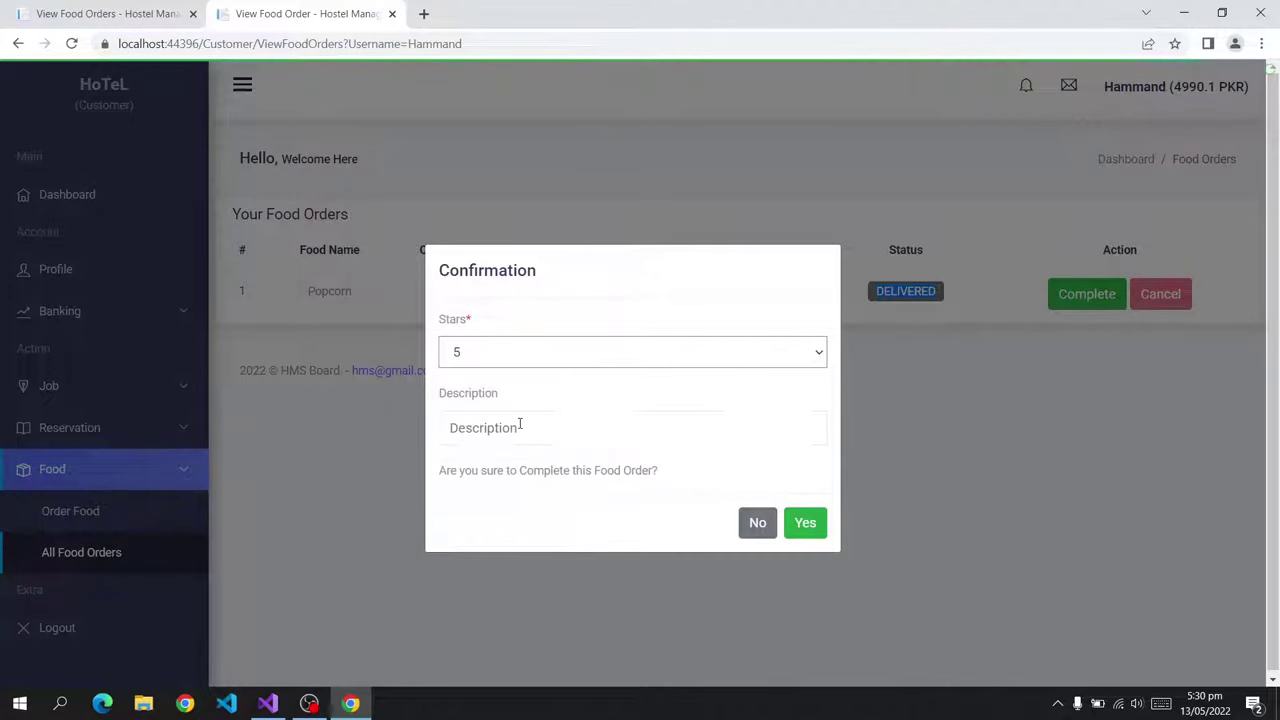
{"action": "left_click", "coordinate": [523, 427]}
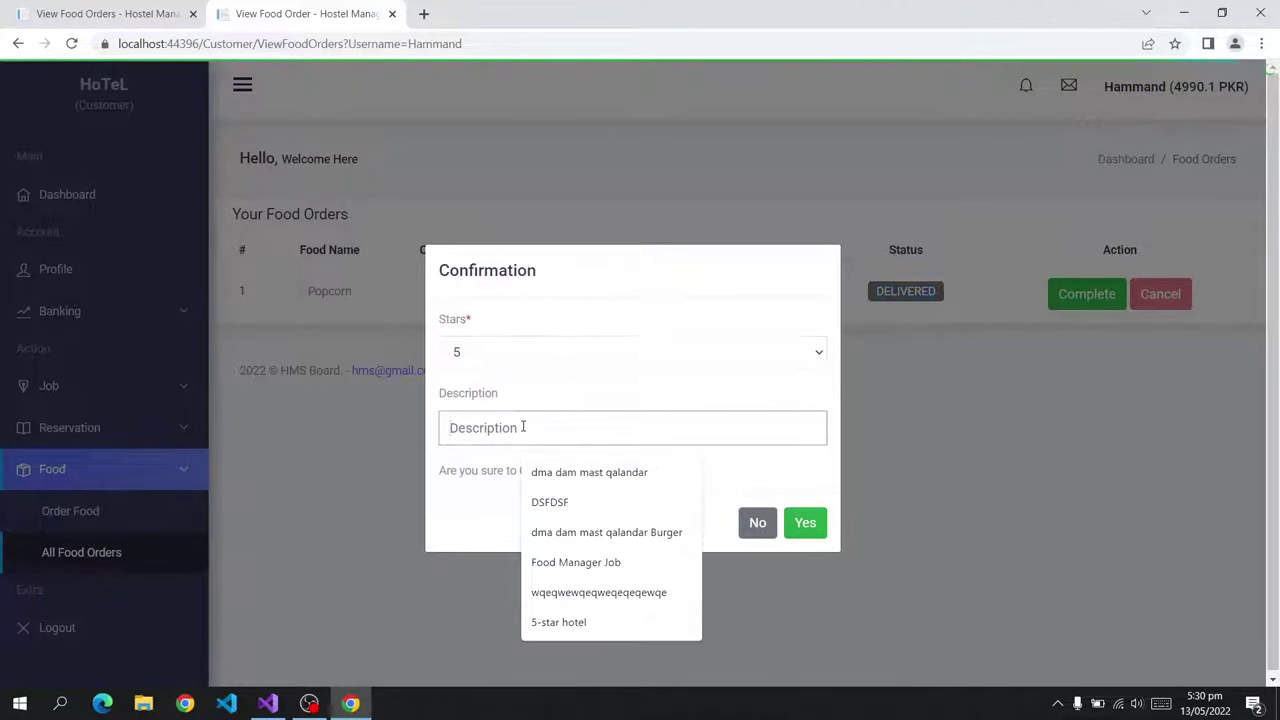
{"action": "type", "text": "Good"}
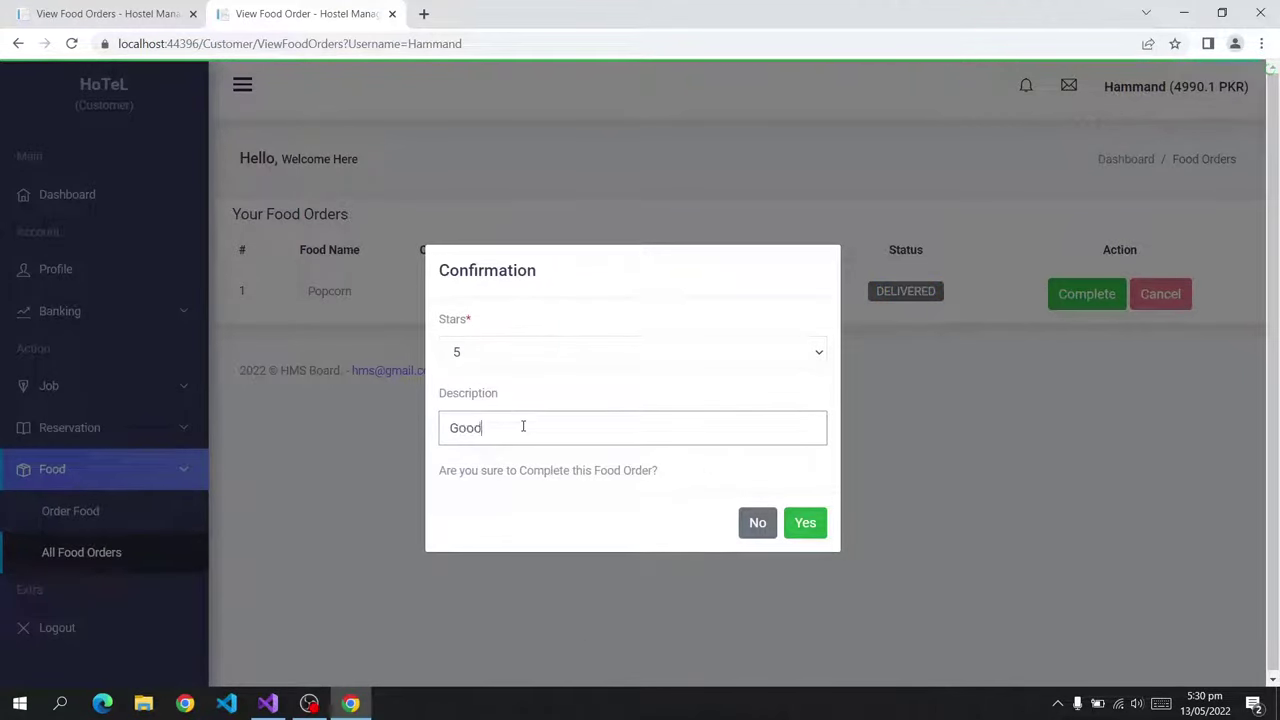
{"action": "left_click", "coordinate": [806, 522]}
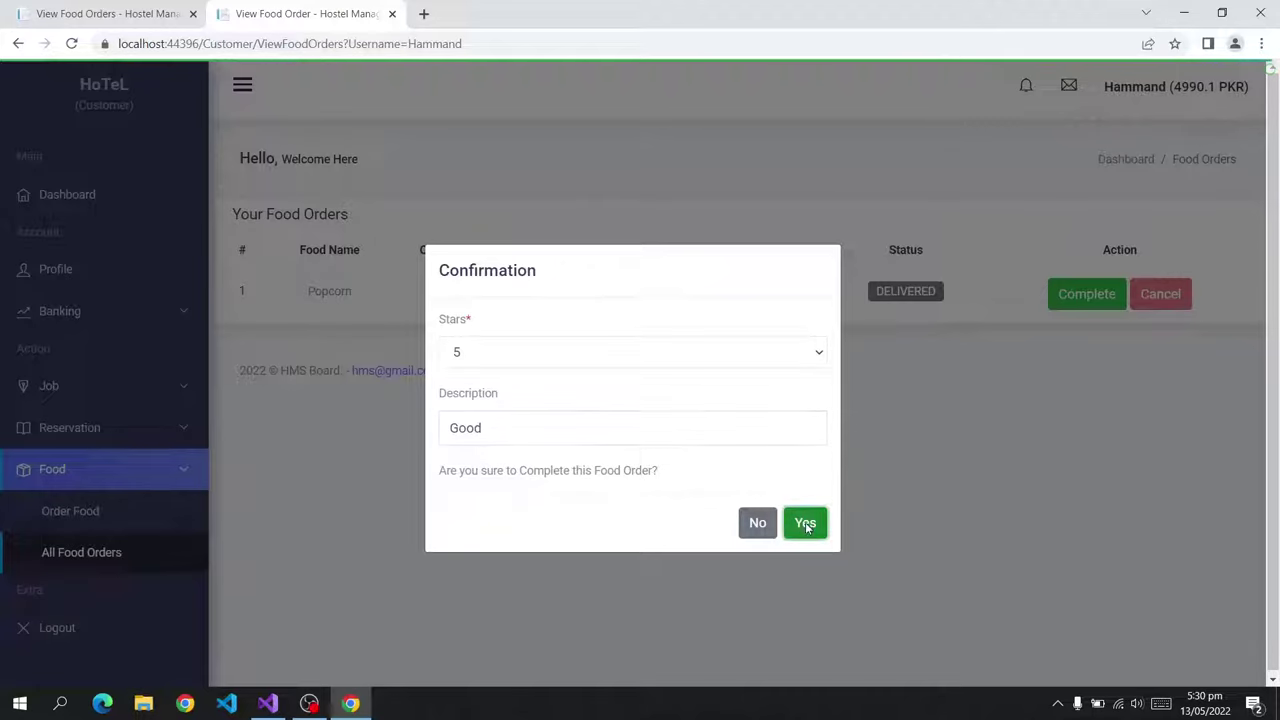
Check the owner's Feedbacks list for the latest Five Star A feedback.
{"action": "left_click", "coordinate": [100, 13]}
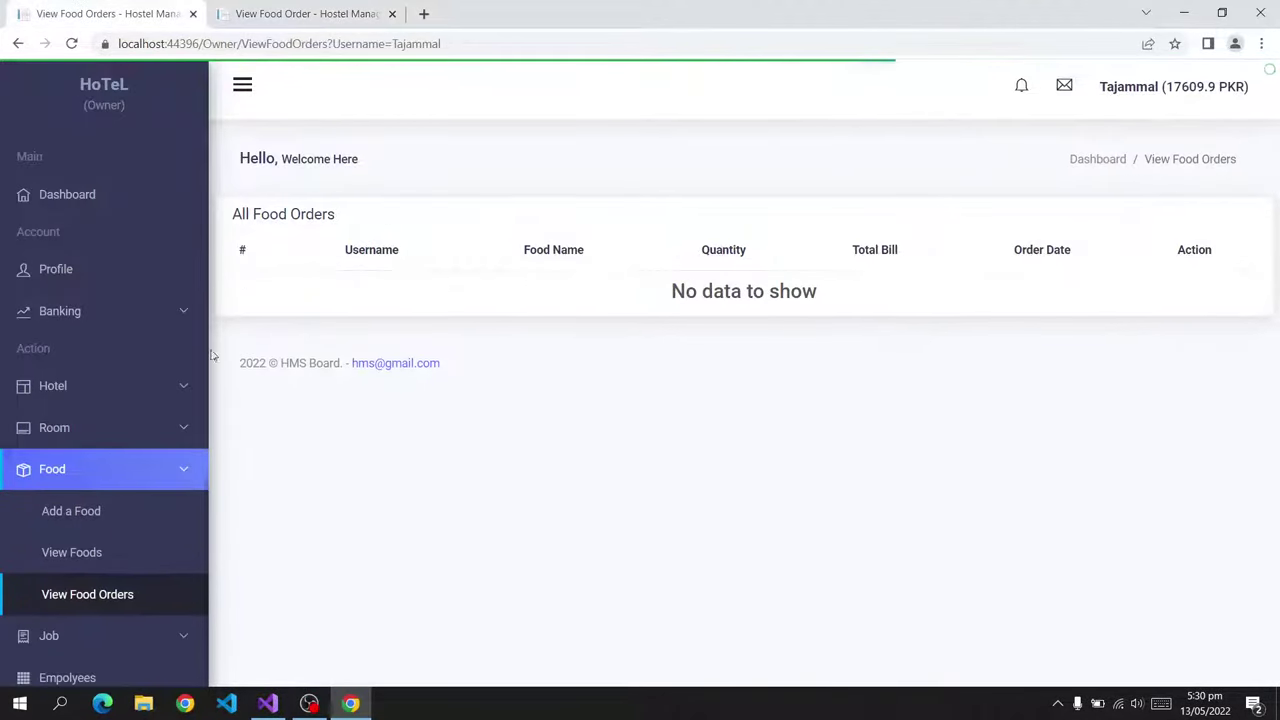
{"action": "scroll", "coordinate": [95, 545], "scroll_direction": "down", "scroll_amount": 2}
{"action": "left_click", "coordinate": [87, 560]}
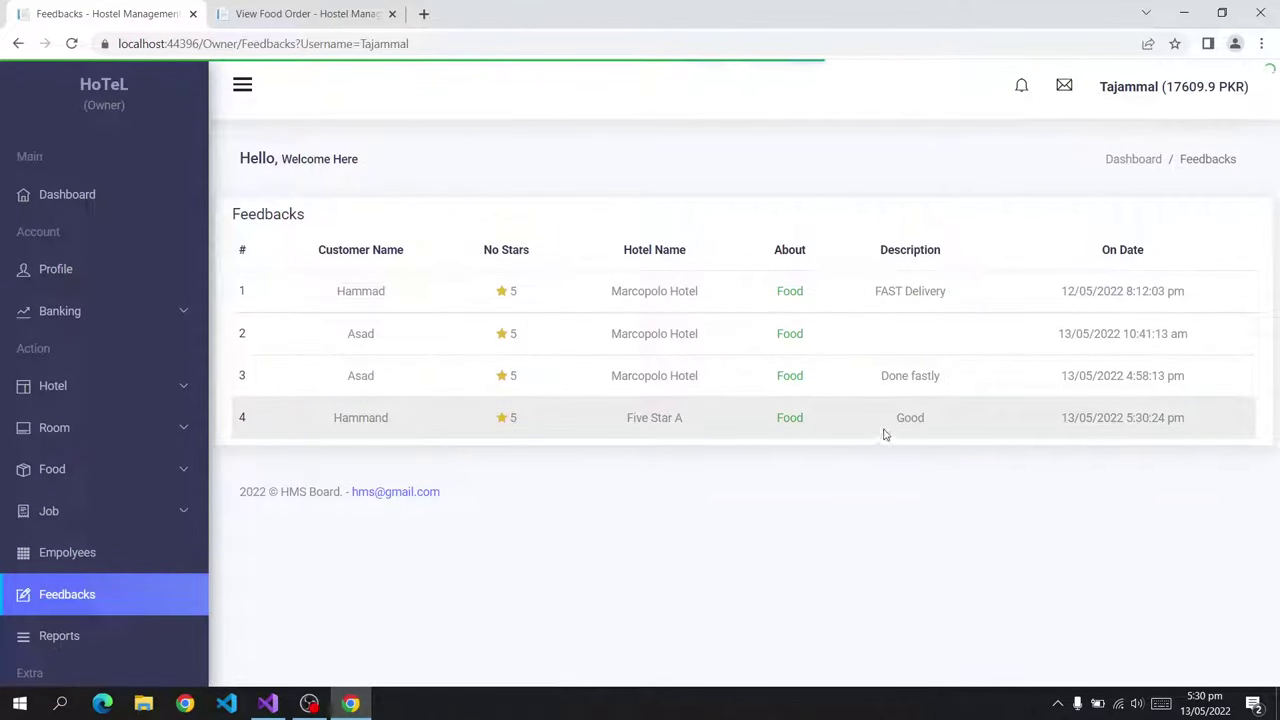
{"action": "left_click_drag", "start_coordinate": [966, 422], "coordinate": [600, 418]}
{"action": "left_click", "coordinate": [592, 420]}
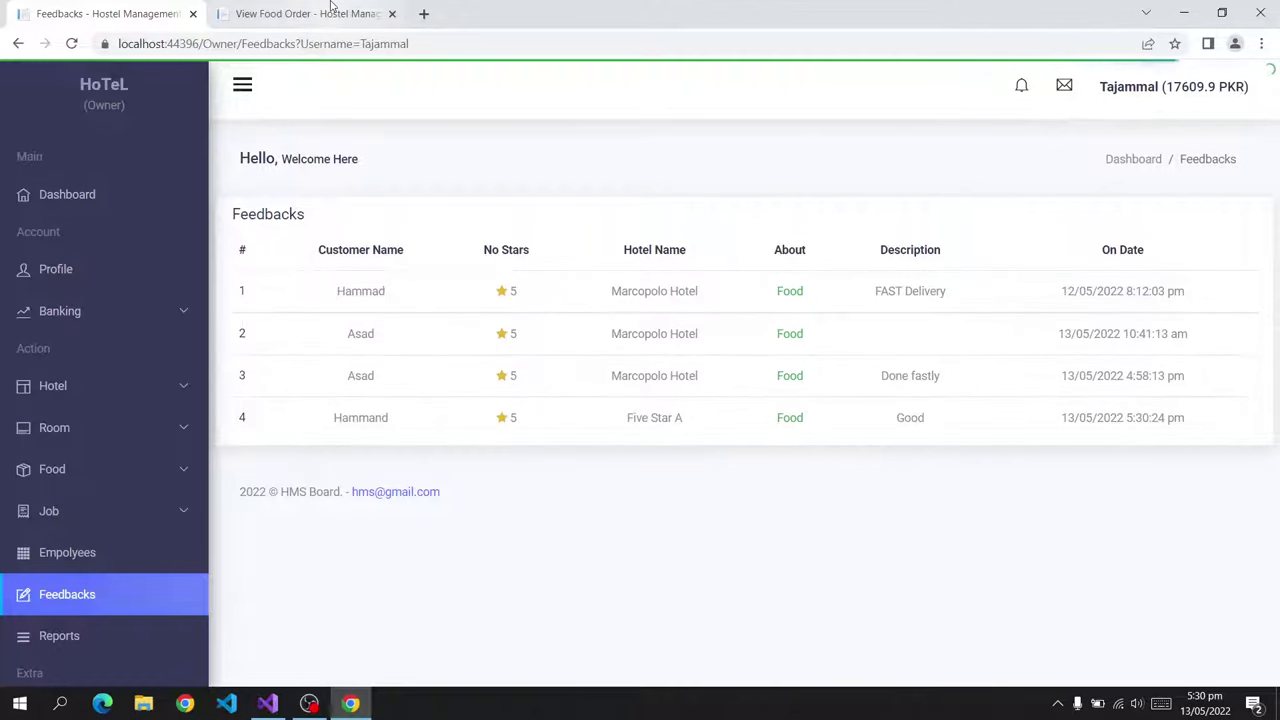
Revisit the customer's Order Food, Job and Profile pages, then open a blank browser tab.
{"action": "left_click", "coordinate": [300, 14]}
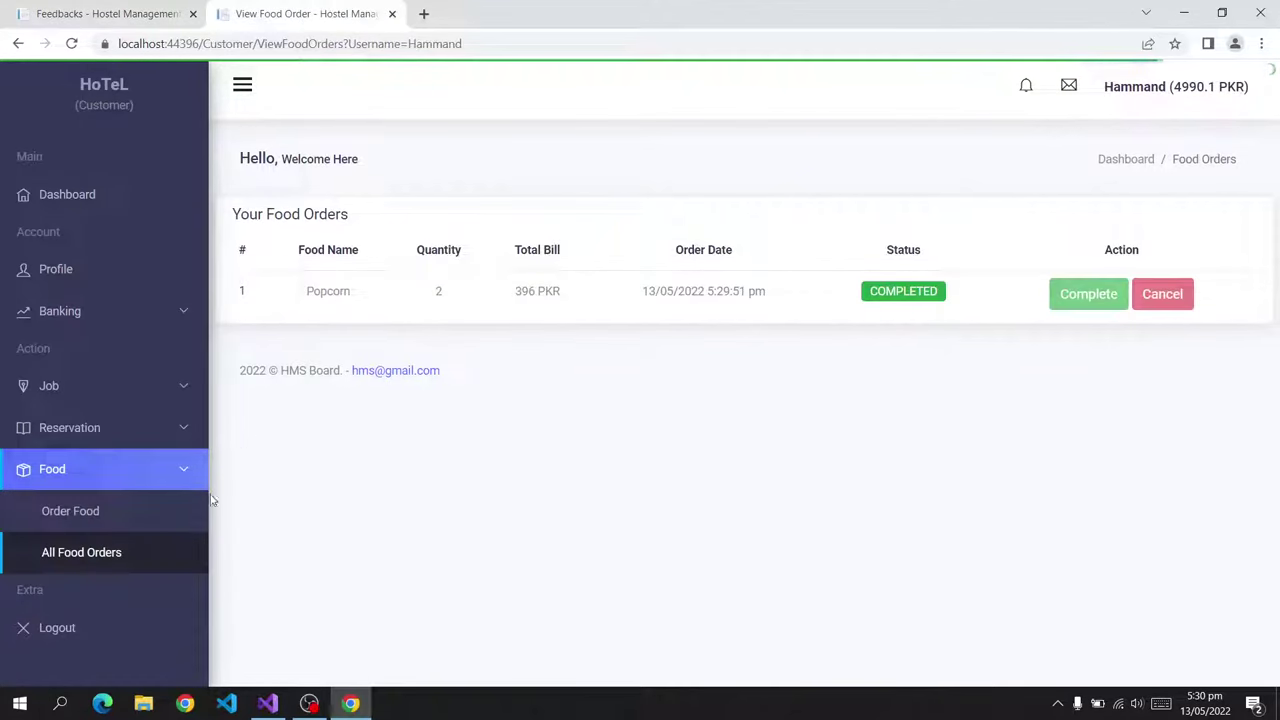
{"action": "left_click", "coordinate": [75, 514]}
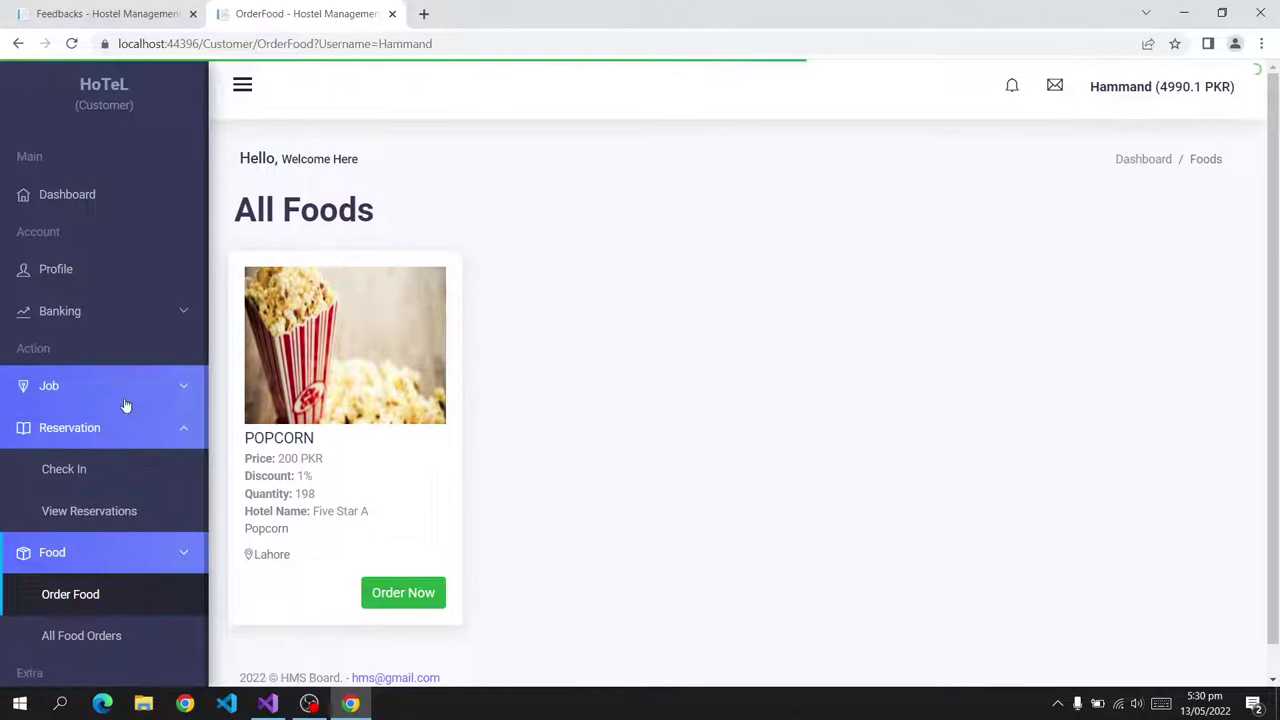
{"action": "left_click", "coordinate": [115, 388]}
{"action": "left_click", "coordinate": [120, 273]}
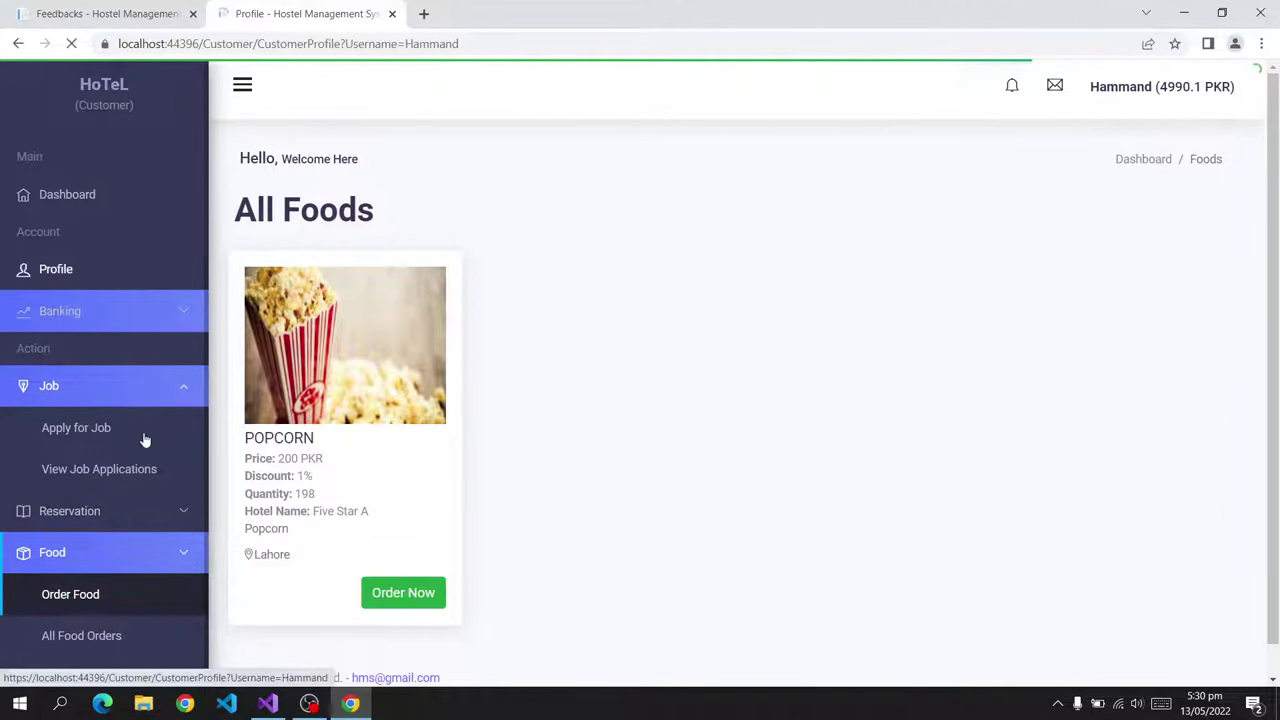
{"action": "left_click_drag", "start_coordinate": [74, 105], "coordinate": [136, 106]}
{"action": "left_click", "coordinate": [428, 14]}
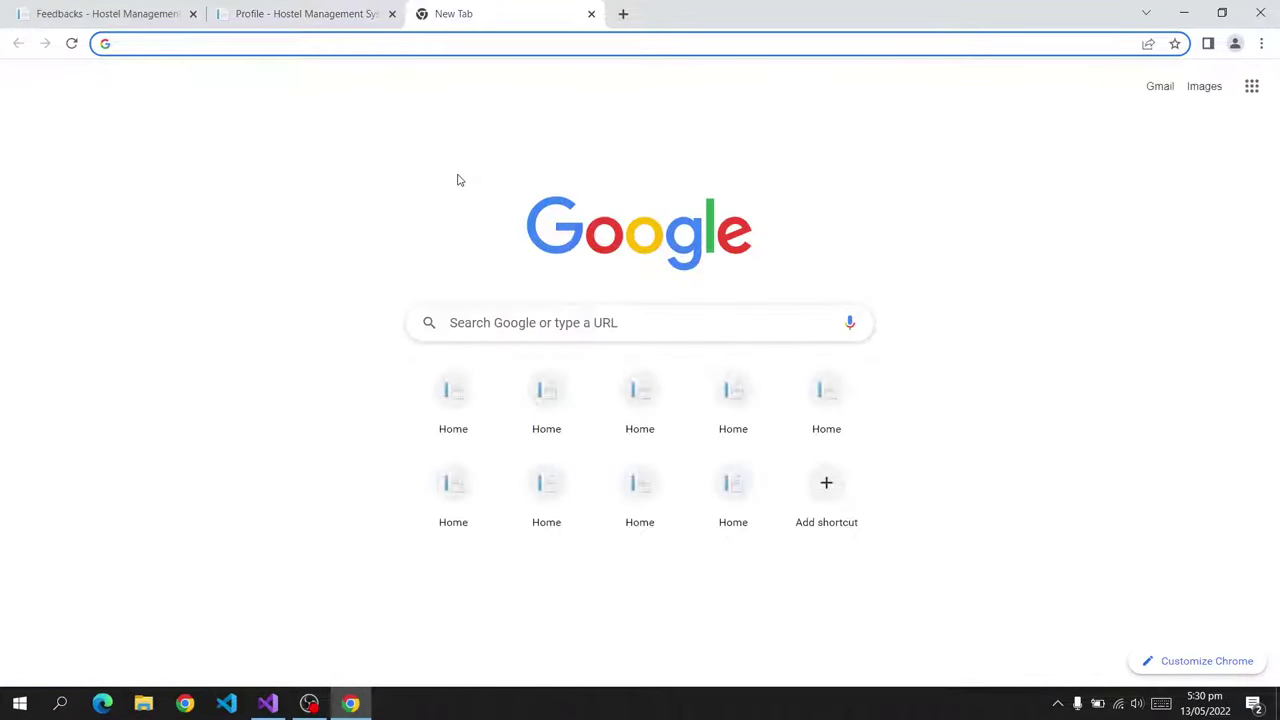
Load localhost:44396 and enter the hired employee's saved e-mail and password on the login page.
{"action": "type", "text": "lo"}
{"action": "key", "text": "Right"}
{"action": "key", "text": "Return"}
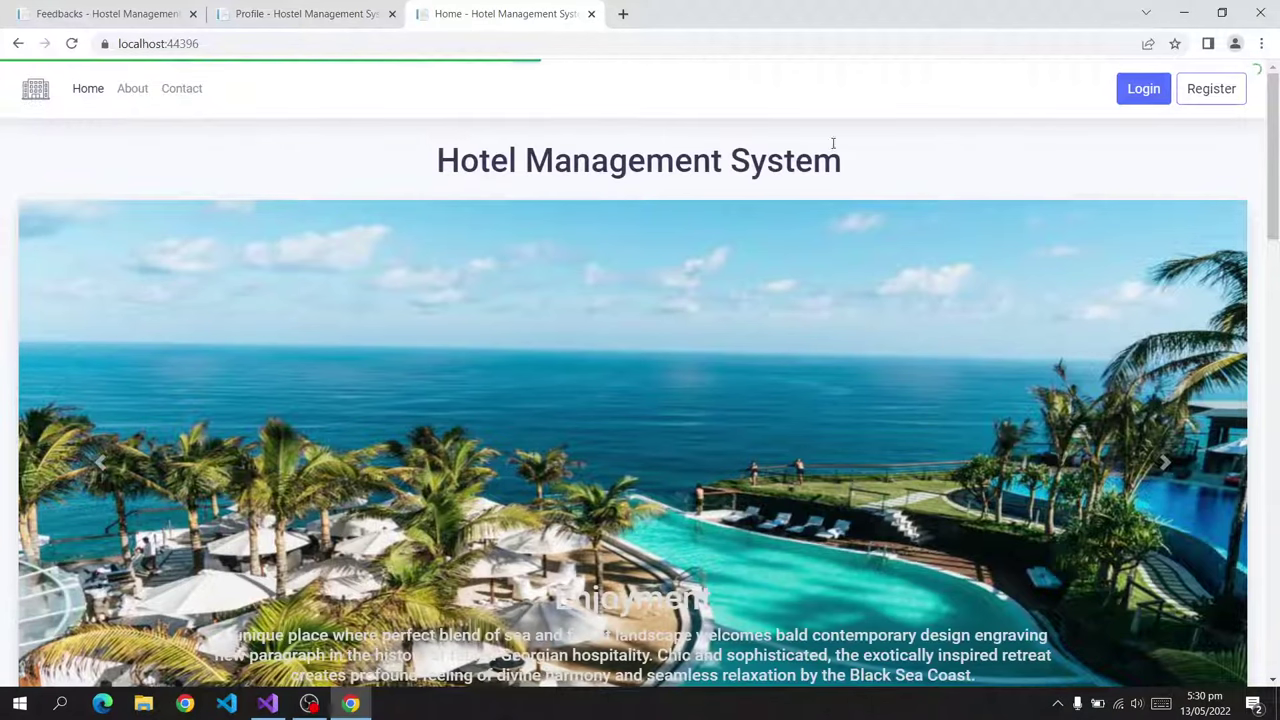
{"action": "left_click", "coordinate": [1147, 92]}
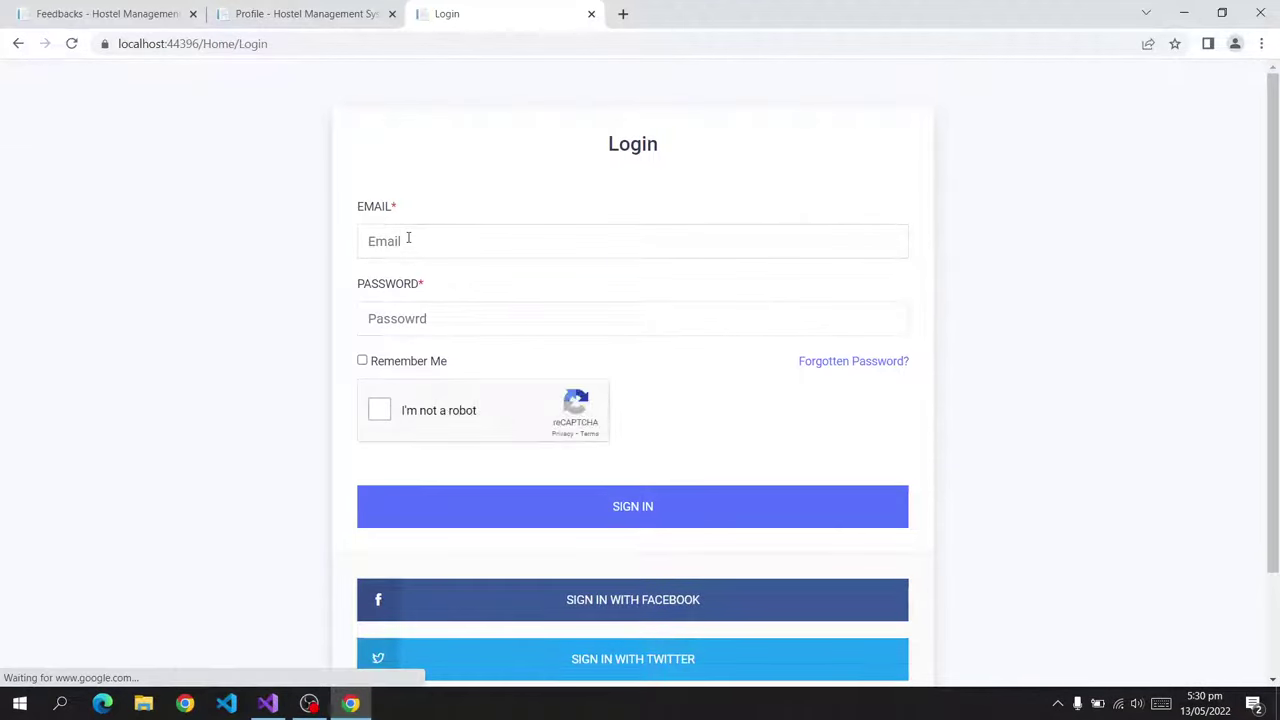
{"action": "left_click", "coordinate": [489, 237]}
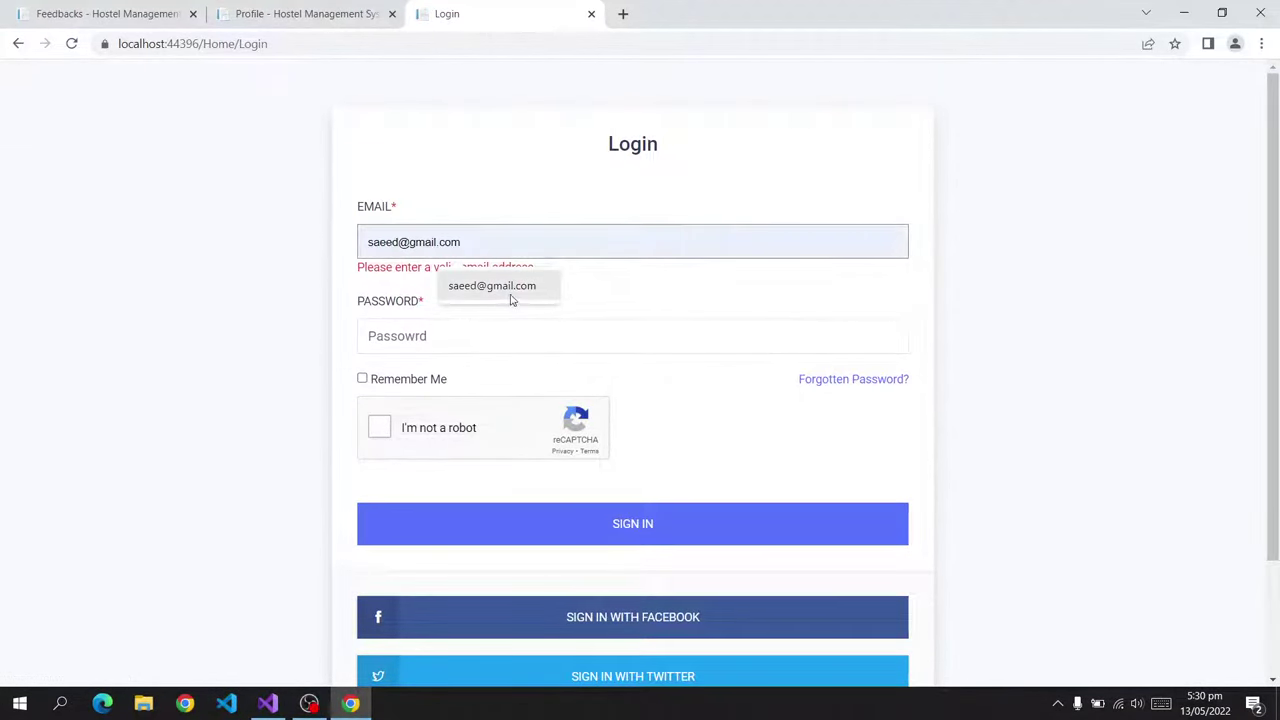
{"action": "left_click", "coordinate": [505, 289]}
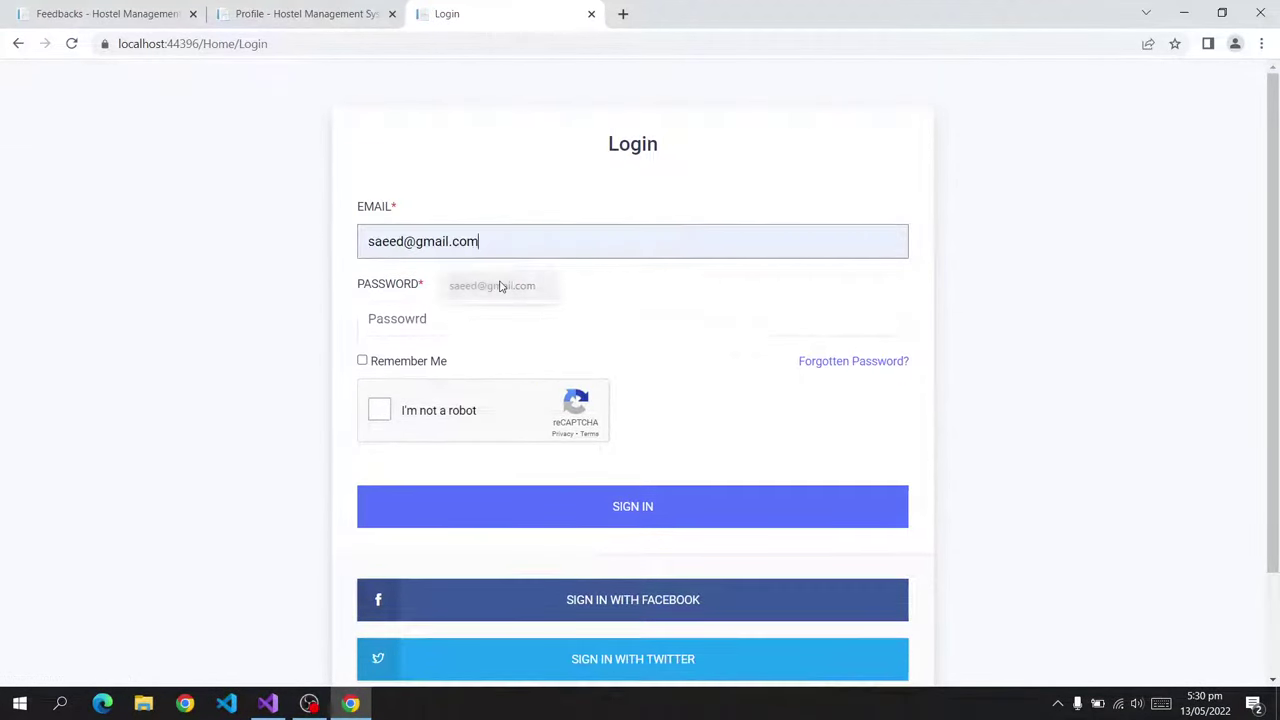
{"action": "left_click", "coordinate": [456, 312]}
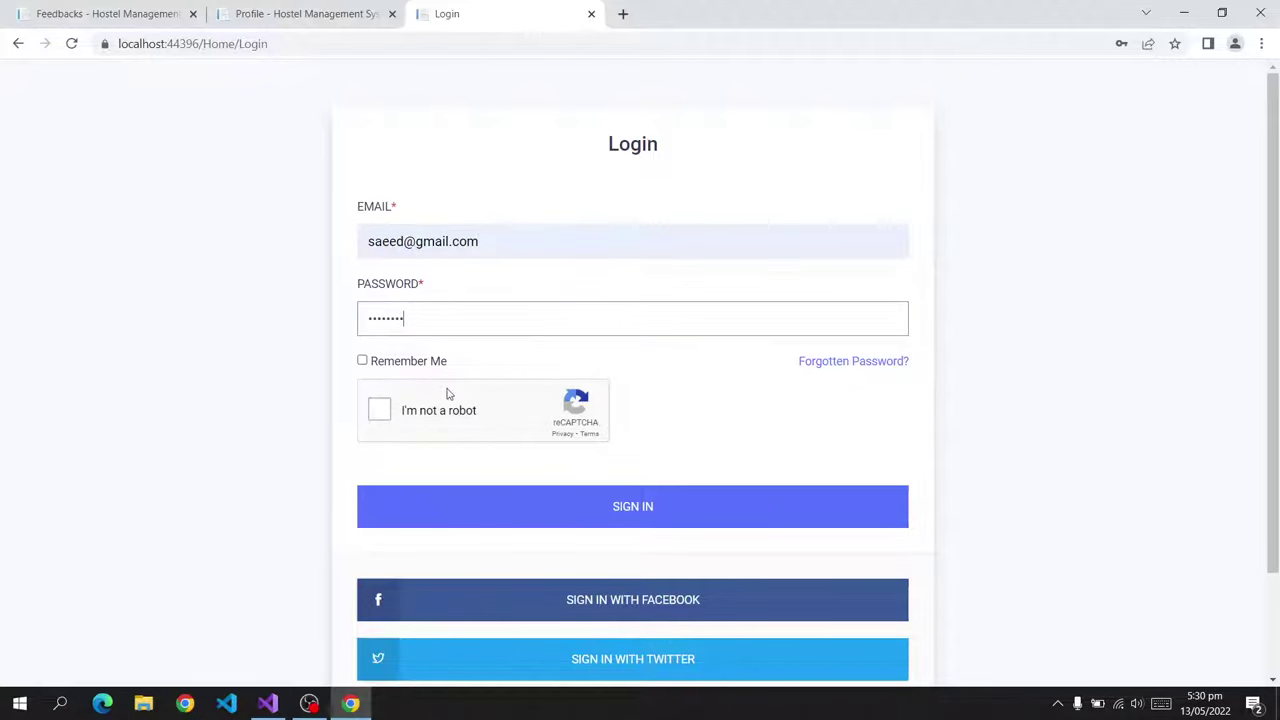
Solve the fire-hydrant reCAPTCHA and sign in to the Food Manager dashboard.
{"action": "left_click", "coordinate": [398, 411]}
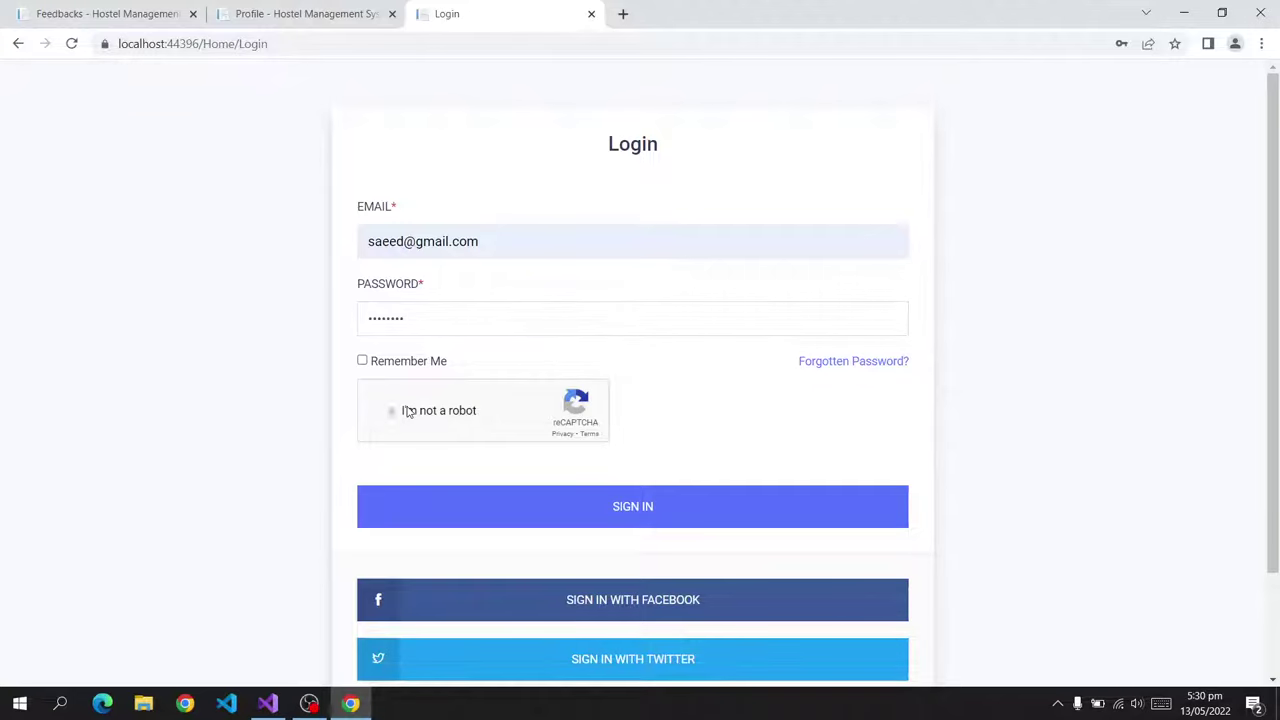
{"action": "left_click", "coordinate": [498, 438]}
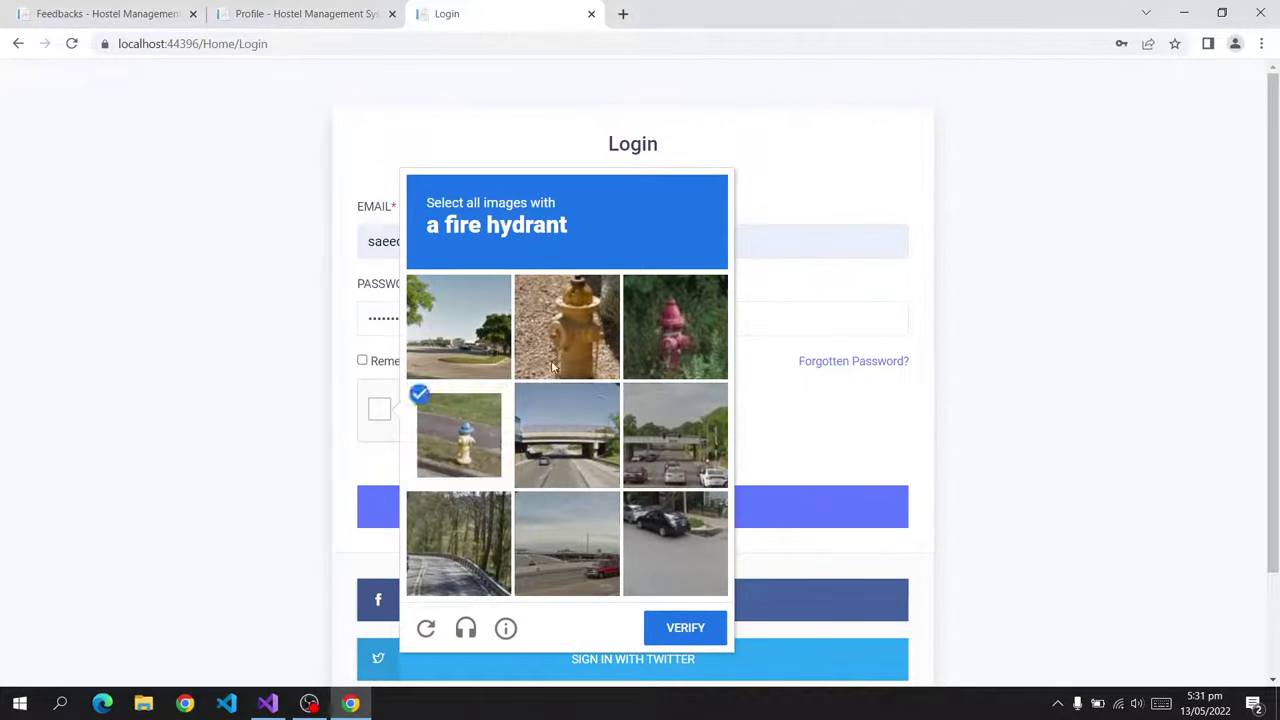
{"action": "left_click", "coordinate": [570, 330]}
{"action": "left_click", "coordinate": [647, 324]}
{"action": "left_click", "coordinate": [676, 636]}
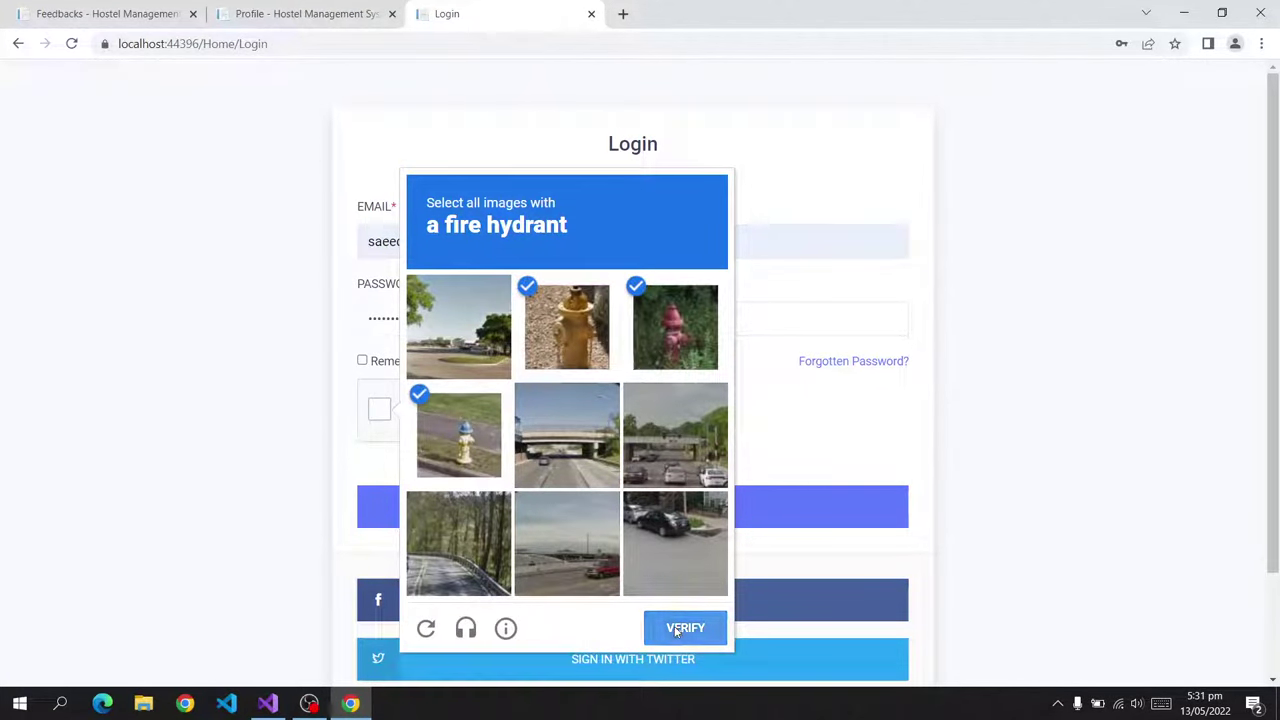
{"action": "left_click", "coordinate": [675, 518]}
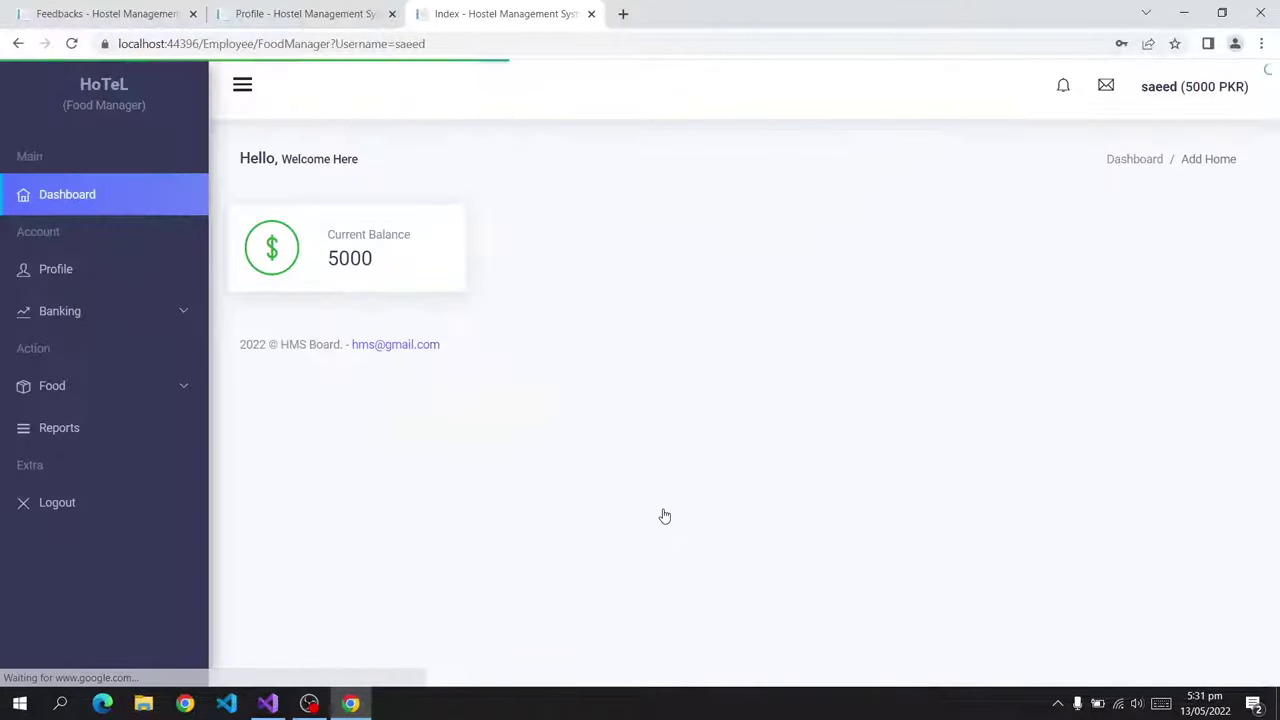
Browse the Food Manager's View Foods and Add a Food pages.
{"action": "left_click", "coordinate": [112, 397]}
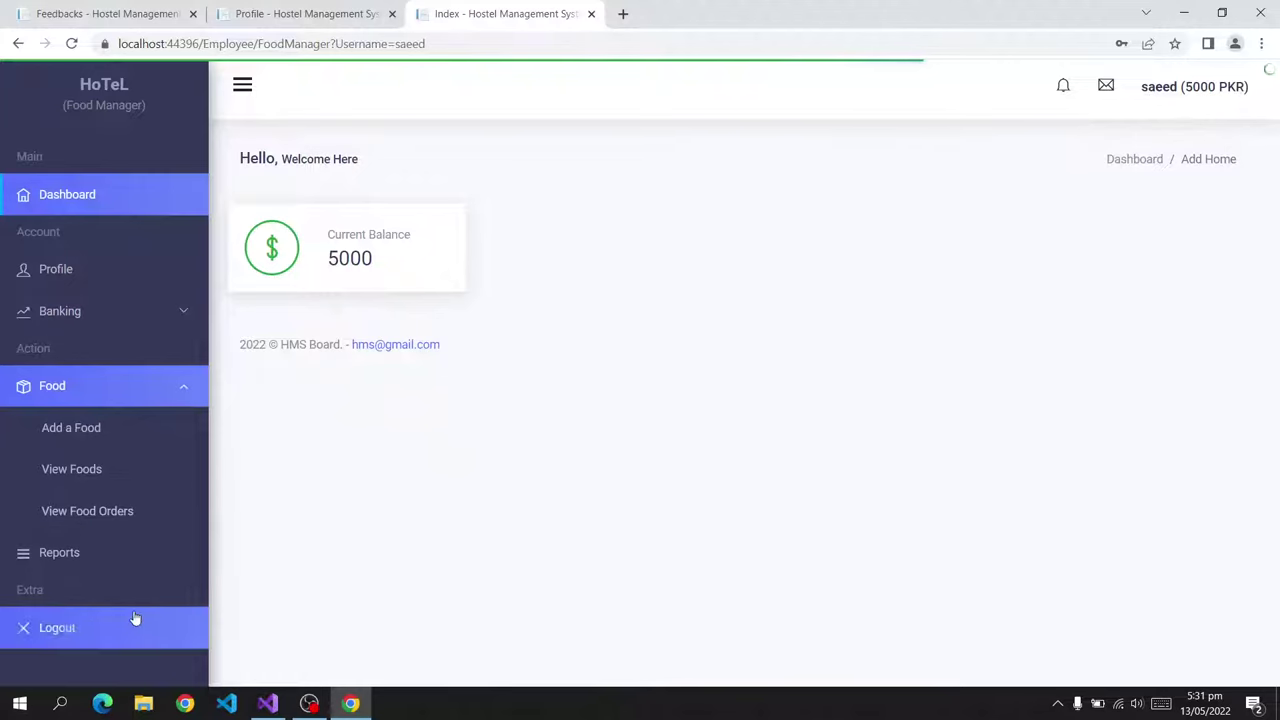
{"action": "left_click", "coordinate": [127, 479]}
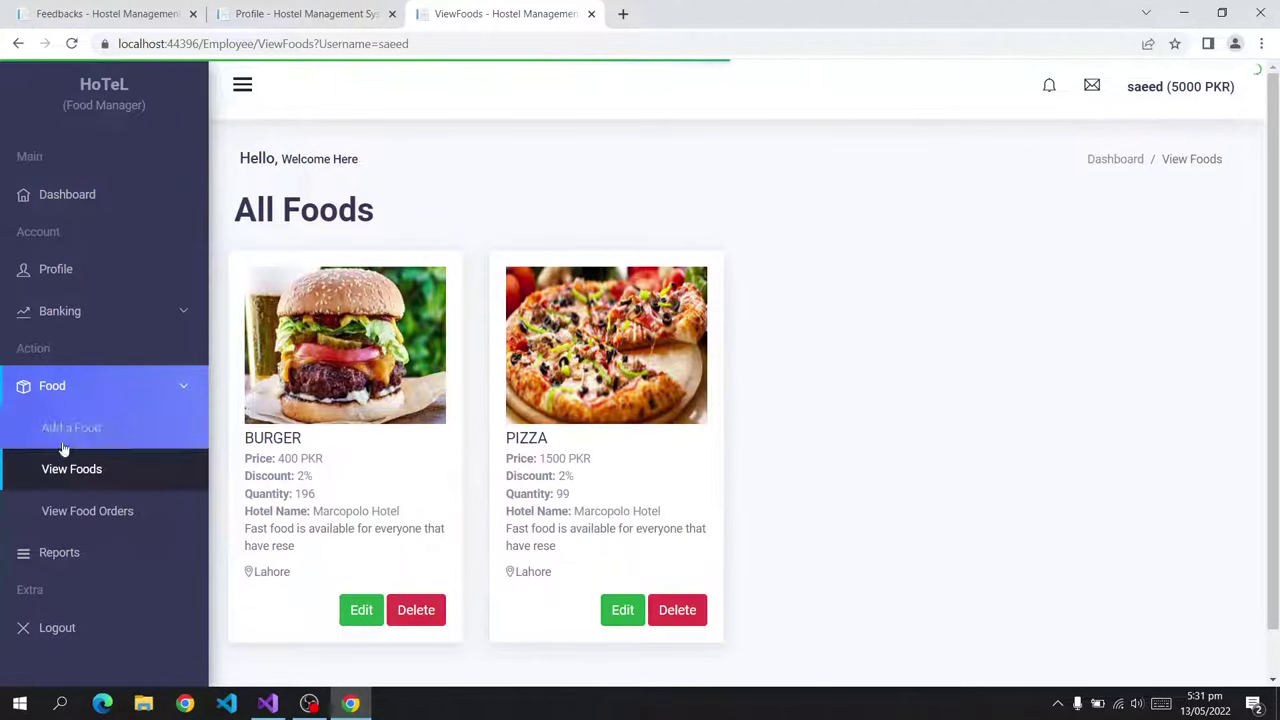
{"action": "left_click", "coordinate": [89, 429]}
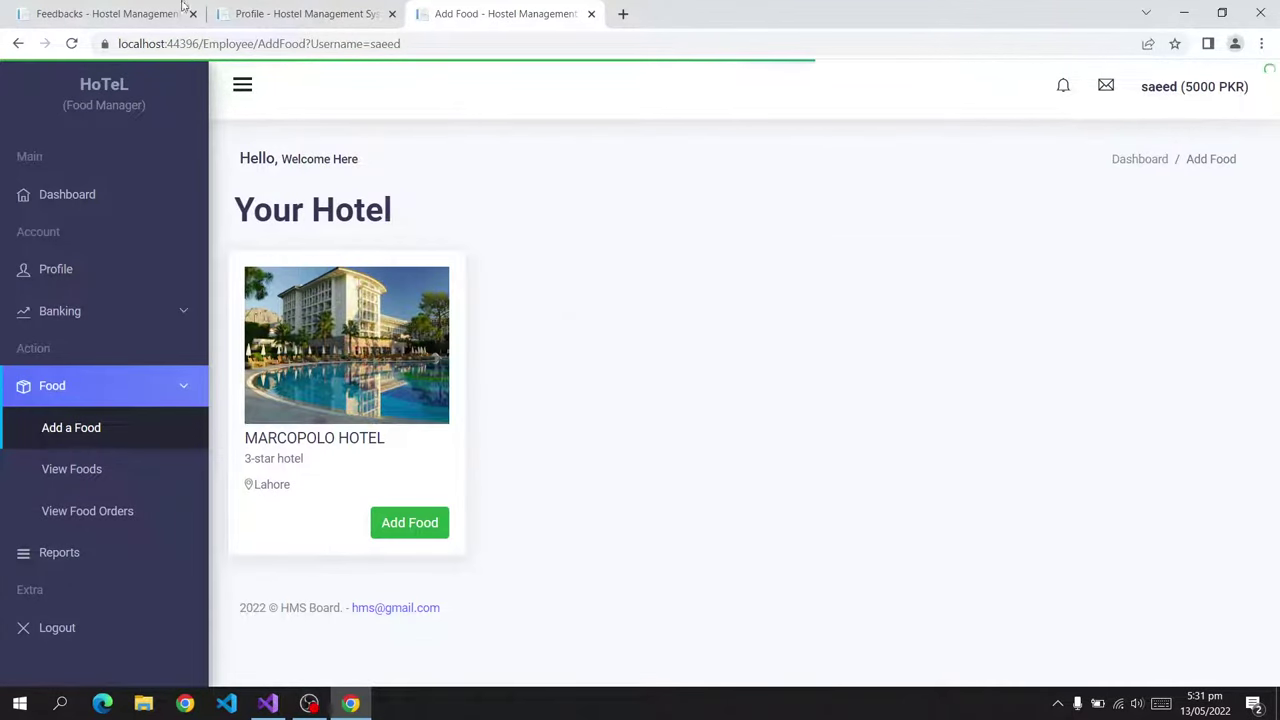
Check the owner's Employees list for the newly hired employee.
{"action": "left_click", "coordinate": [150, 13]}
{"action": "scroll", "coordinate": [160, 590], "scroll_direction": "down", "scroll_amount": 1}
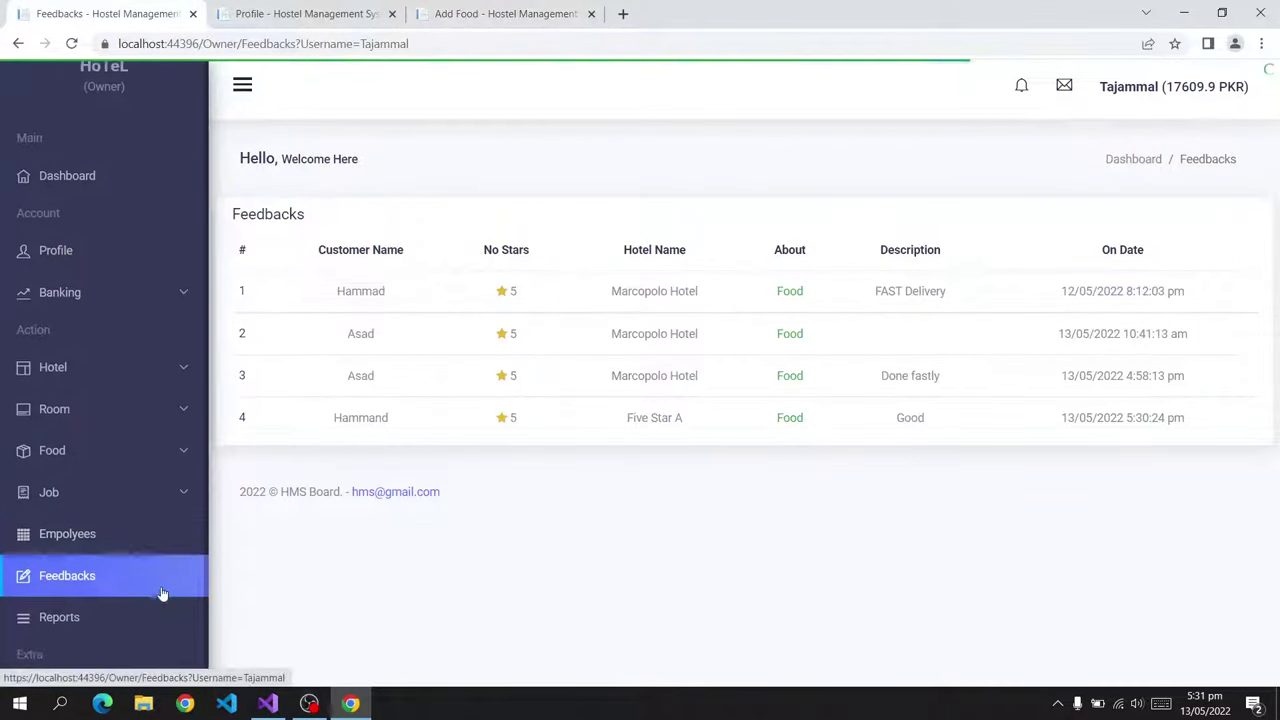
{"action": "left_click", "coordinate": [89, 527]}
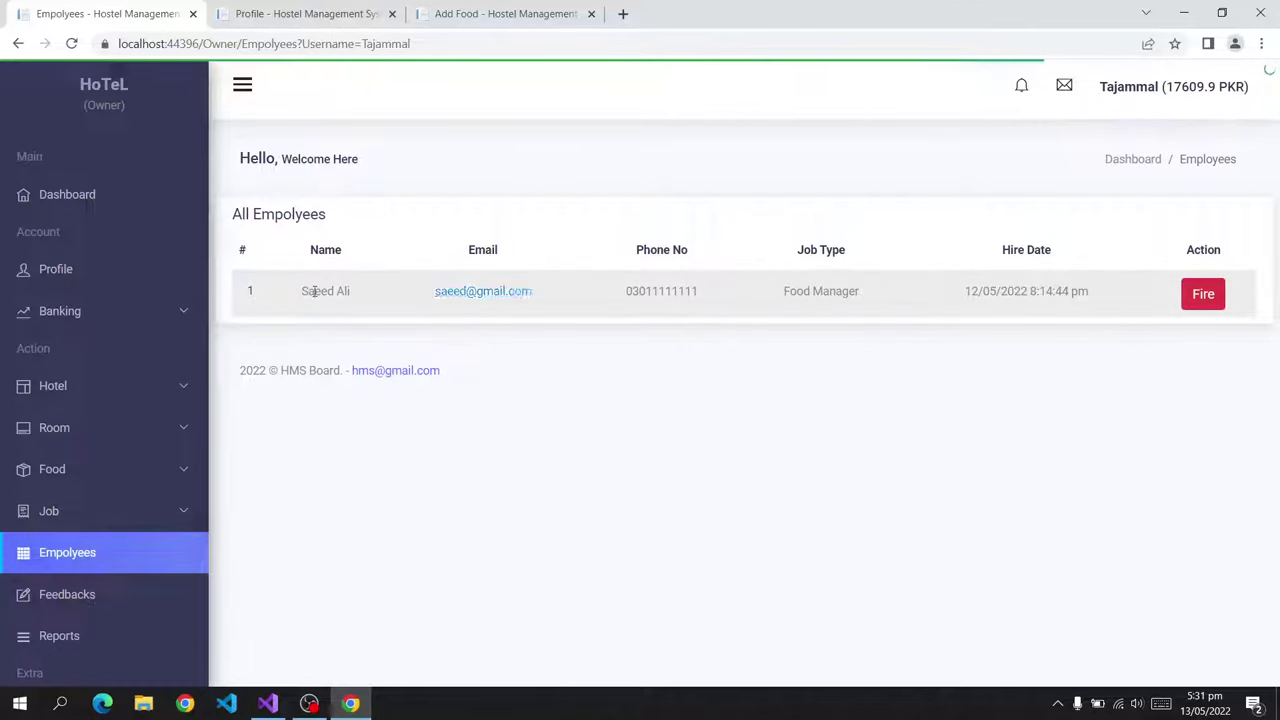
{"action": "left_click_drag", "start_coordinate": [303, 290], "coordinate": [352, 291]}
Back in the Food Manager tab, open the Add Food form for Marcopolo Hotel.
{"action": "left_click", "coordinate": [484, 13]}
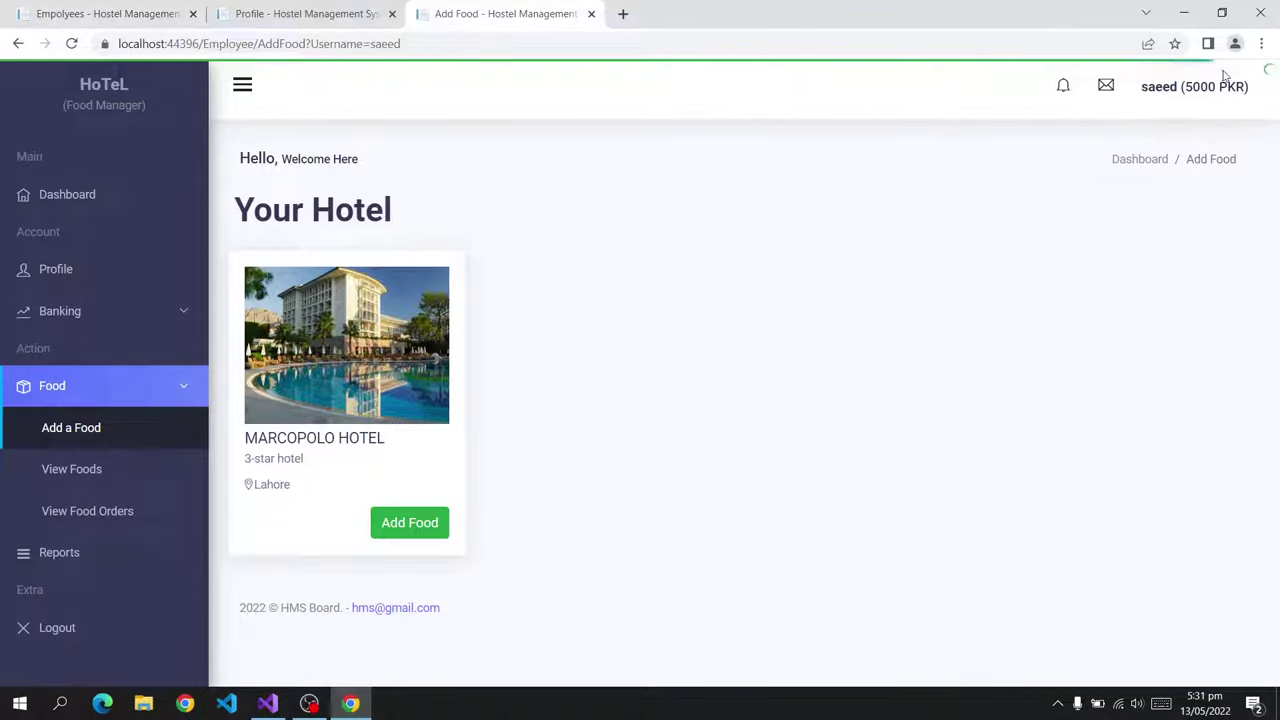
{"action": "left_click_drag", "start_coordinate": [62, 100], "coordinate": [181, 106]}
{"action": "left_click", "coordinate": [311, 306]}
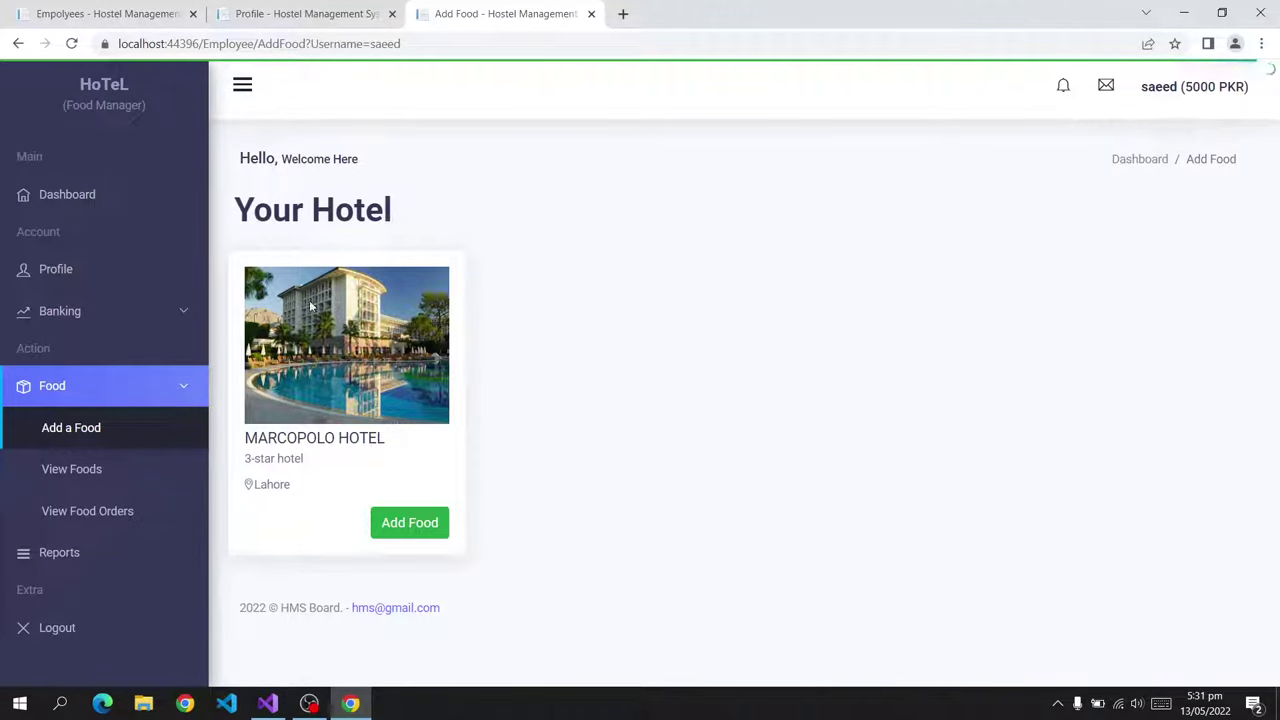
{"action": "left_click", "coordinate": [400, 523]}
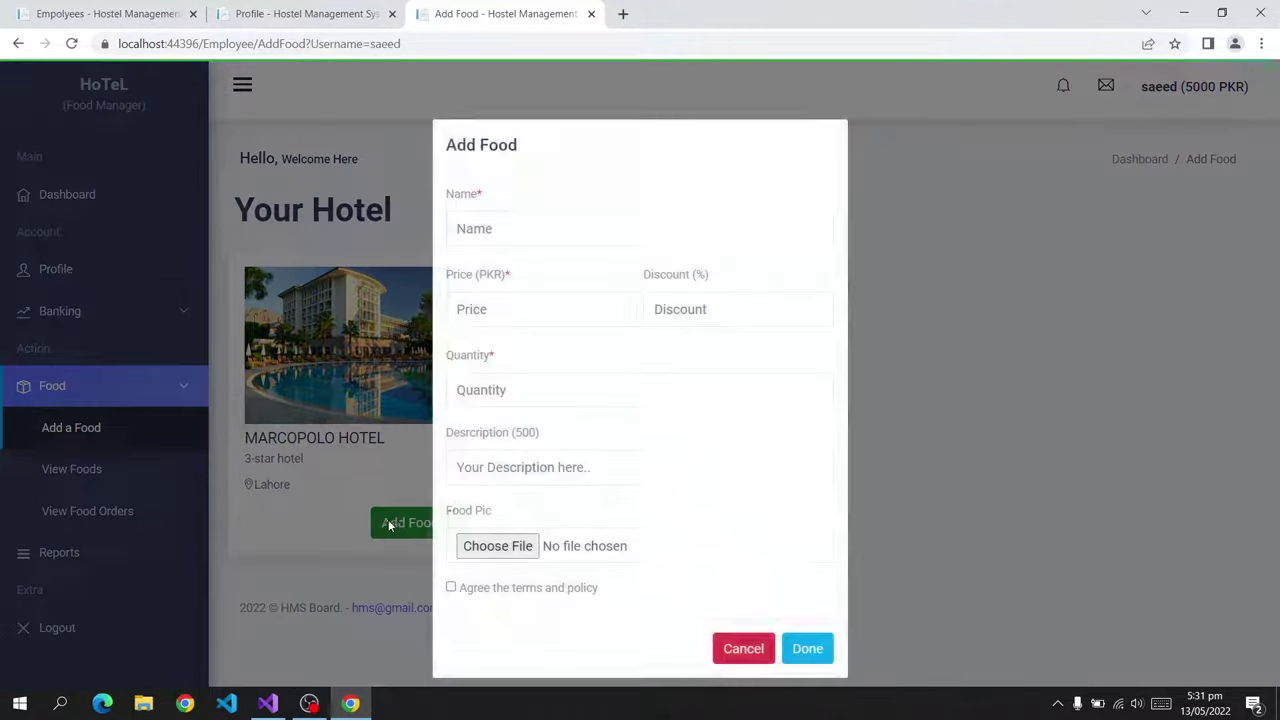
Add food 'abc' at 222 PKR, 1% discount, quantity 2, described 'For testing', and confirm it's listed.
{"action": "left_click", "coordinate": [520, 231]}
{"action": "type", "text": "abc"}
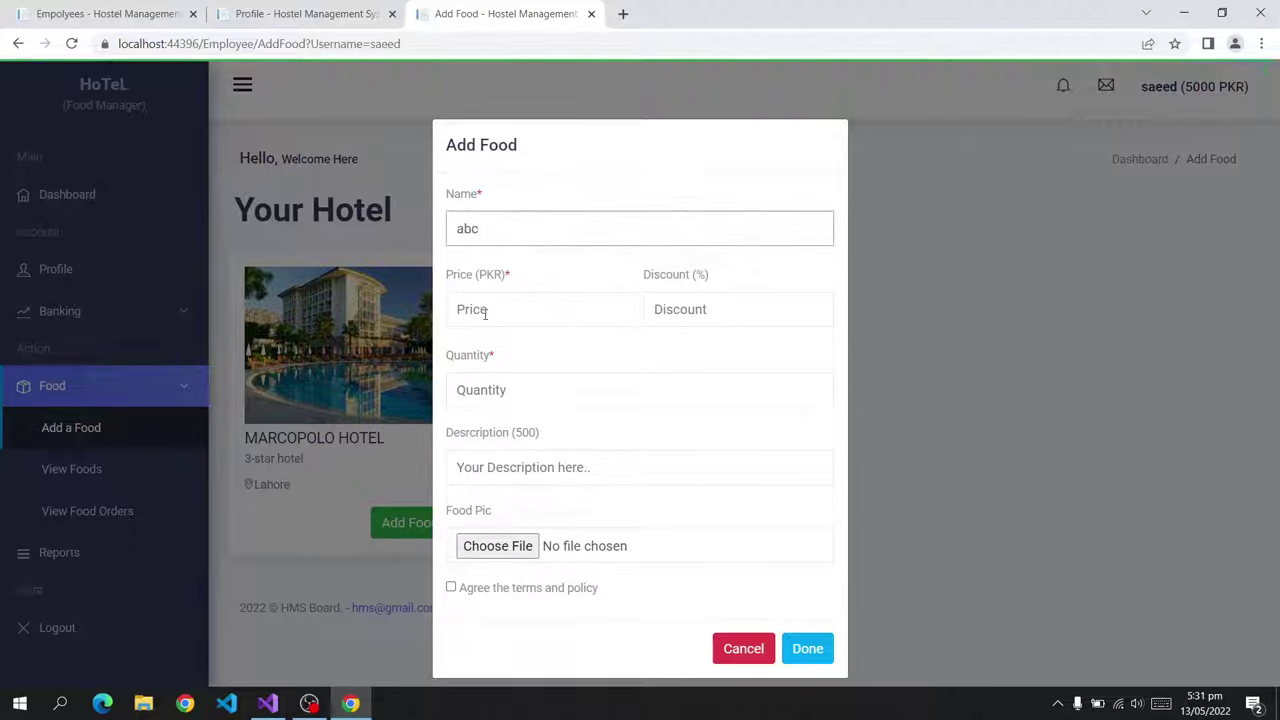
{"action": "left_click", "coordinate": [485, 313]}
{"action": "type", "text": "222"}
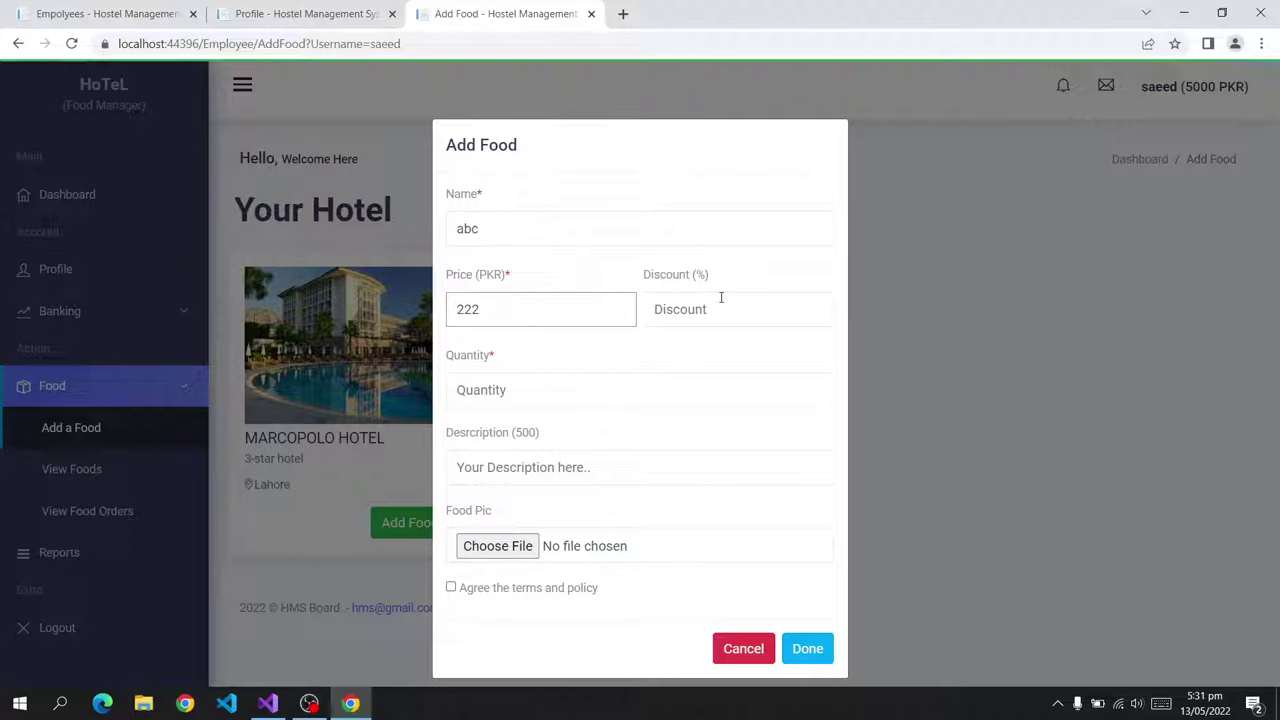
{"action": "left_click", "coordinate": [672, 312]}
{"action": "type", "text": "1"}
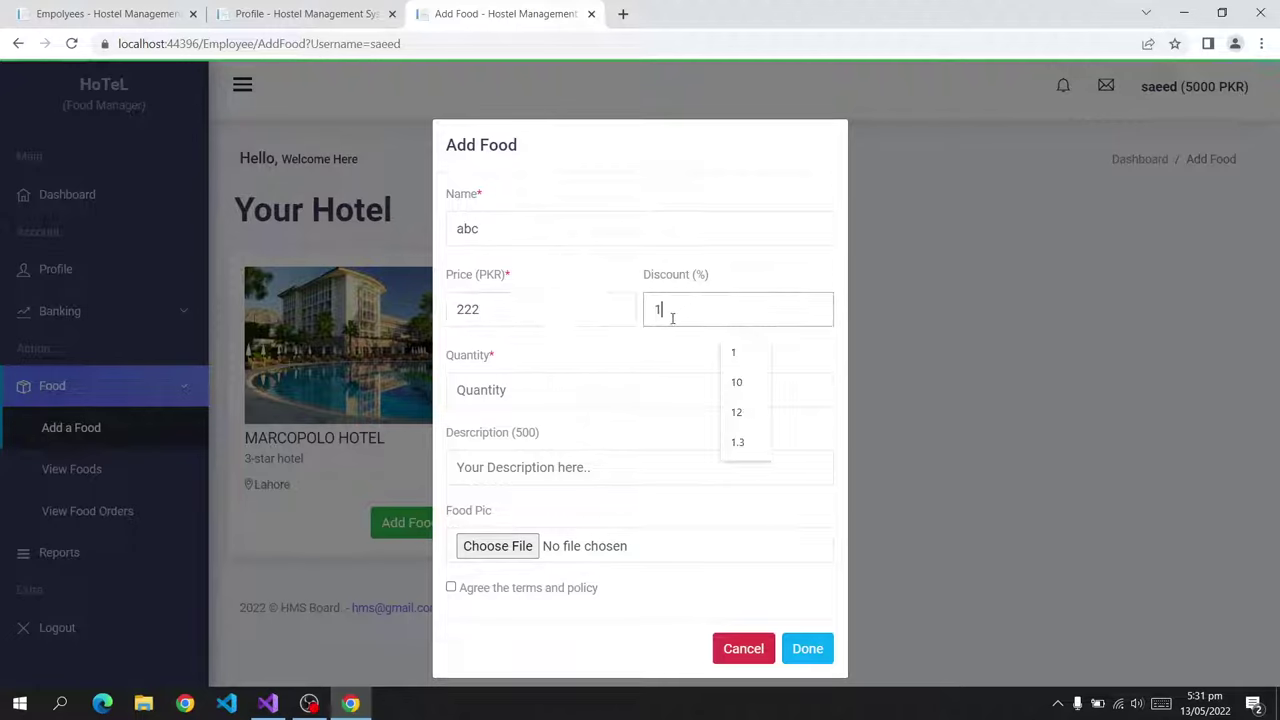
{"action": "left_click", "coordinate": [549, 385]}
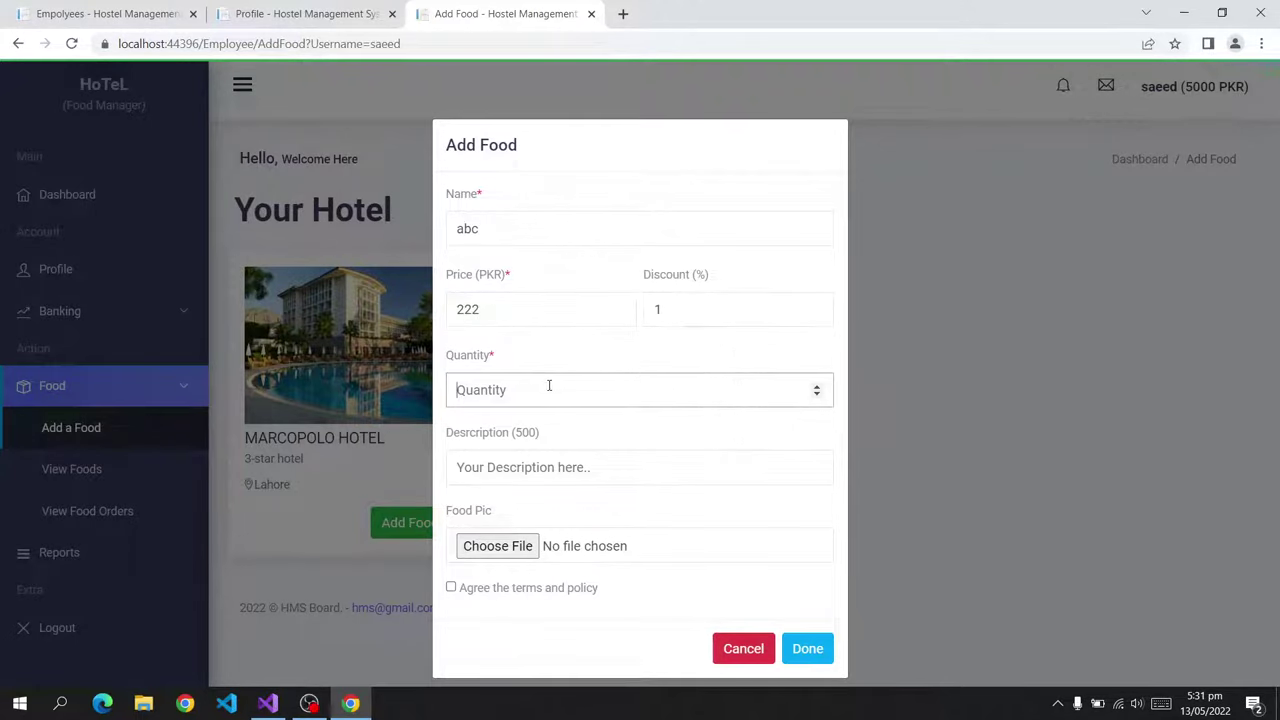
{"action": "left_click", "coordinate": [518, 466]}
{"action": "type", "text": "for testing"}
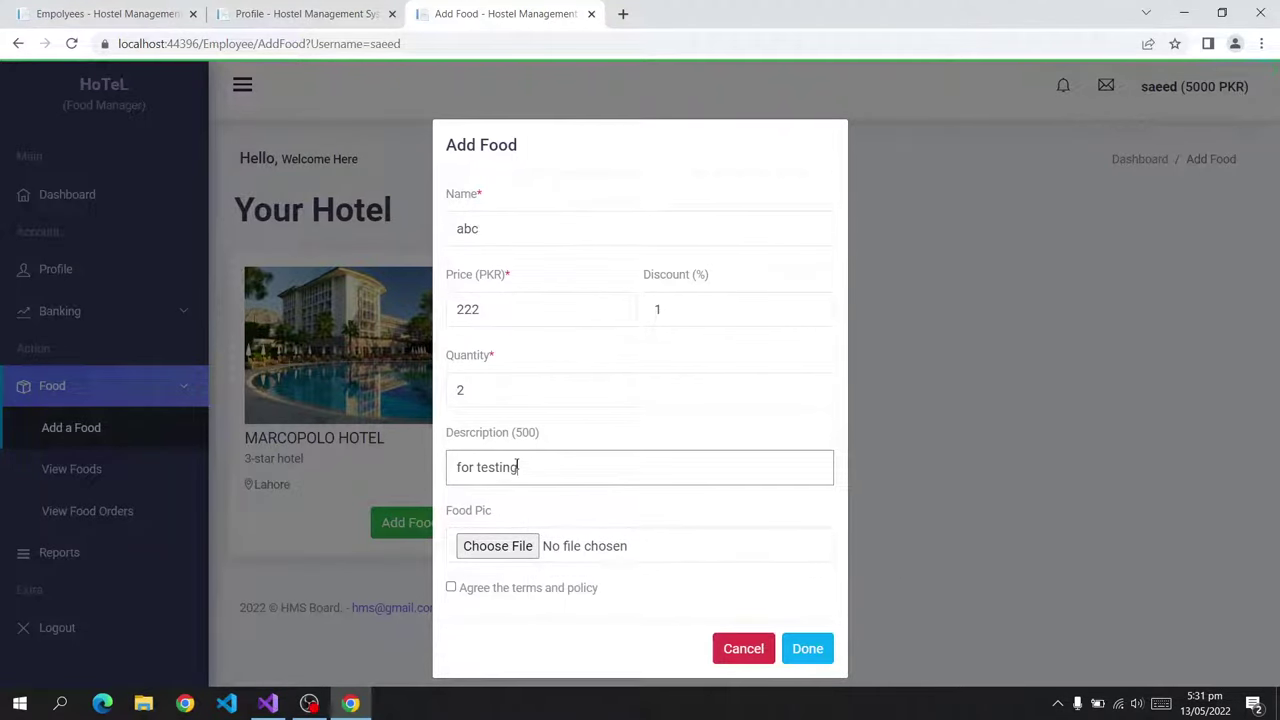
{"action": "left_click", "coordinate": [814, 649]}
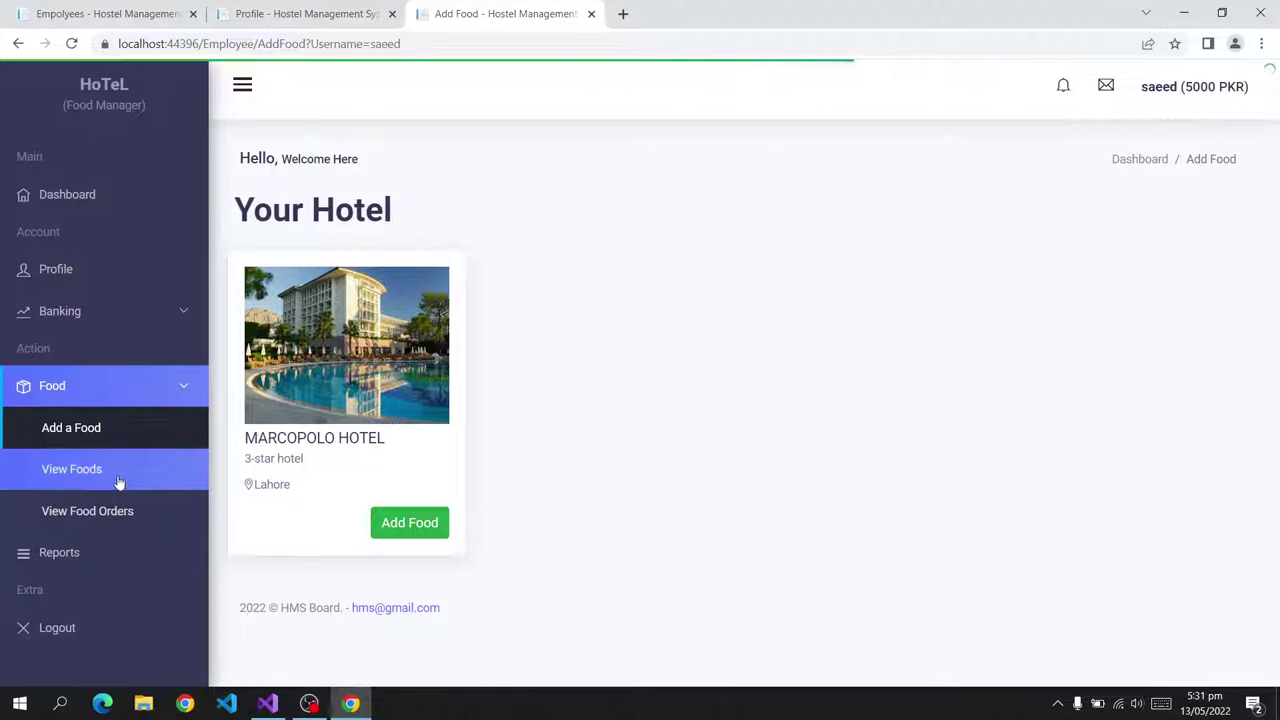
{"action": "left_click", "coordinate": [170, 472]}
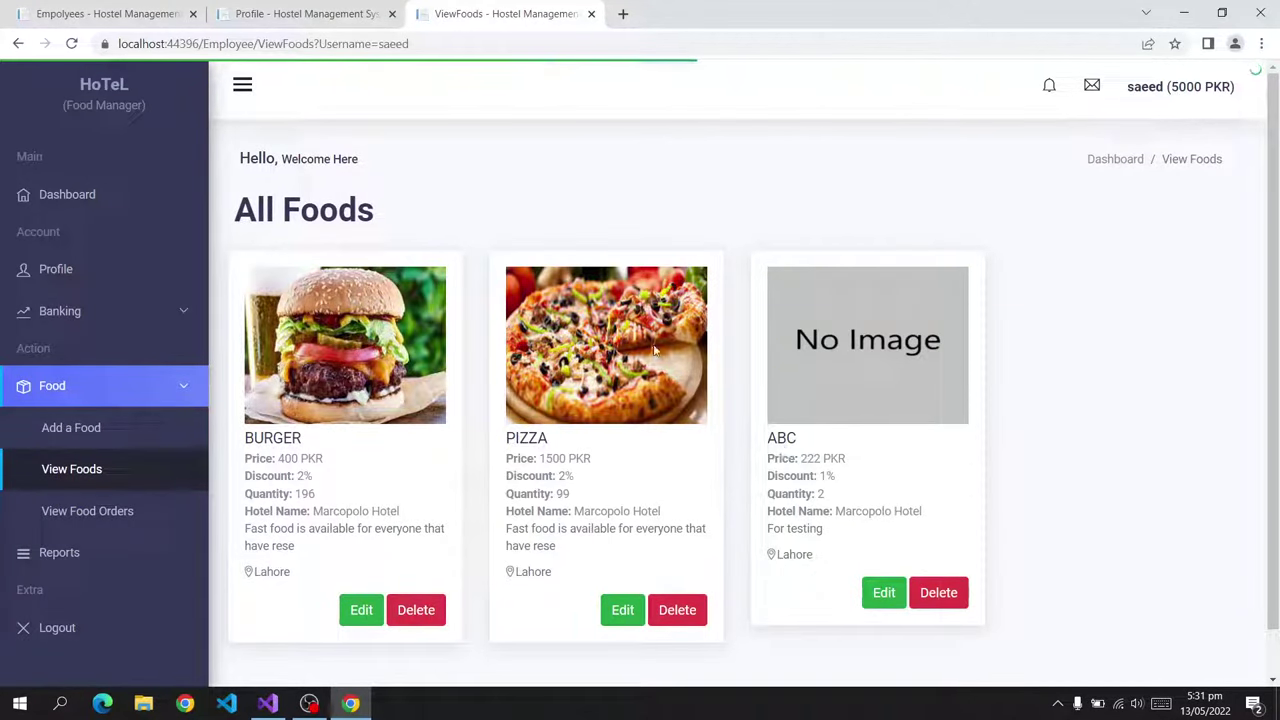
Review the ABC food card in the owner's All Foods list.
{"action": "key", "text": "ctrl+Tab"}
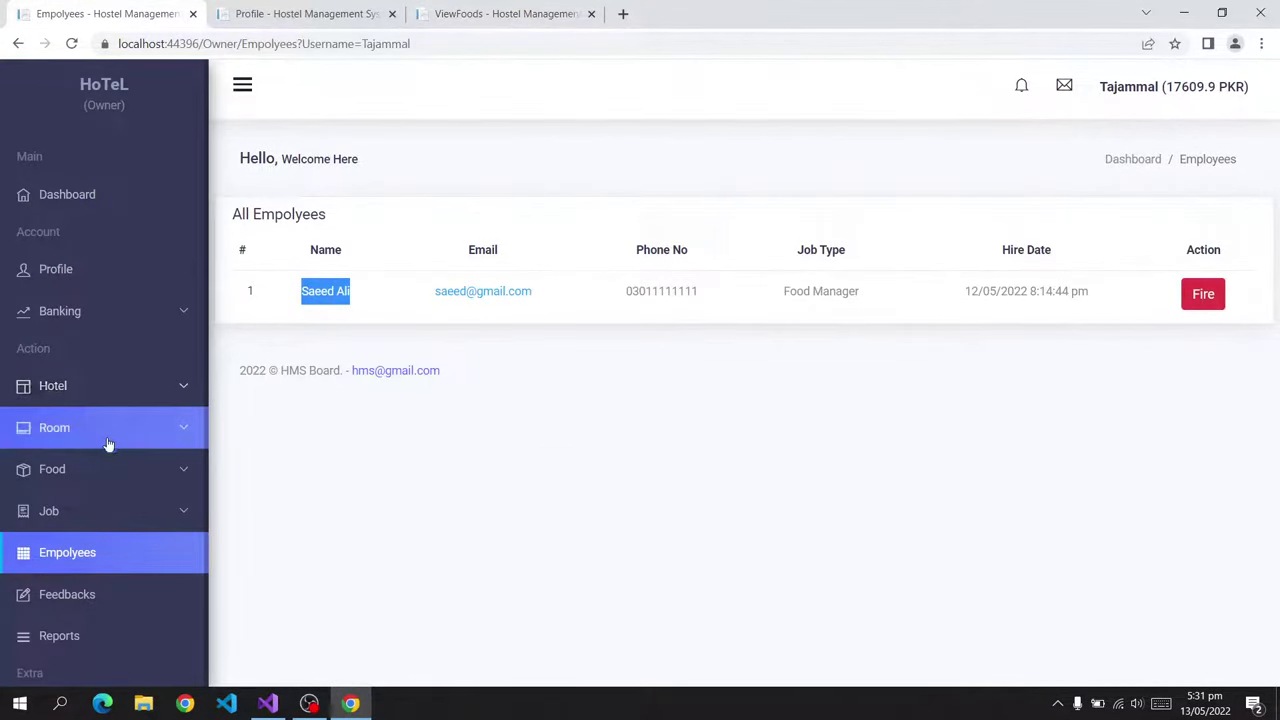
{"action": "left_click", "coordinate": [95, 470]}
{"action": "left_click", "coordinate": [80, 552]}
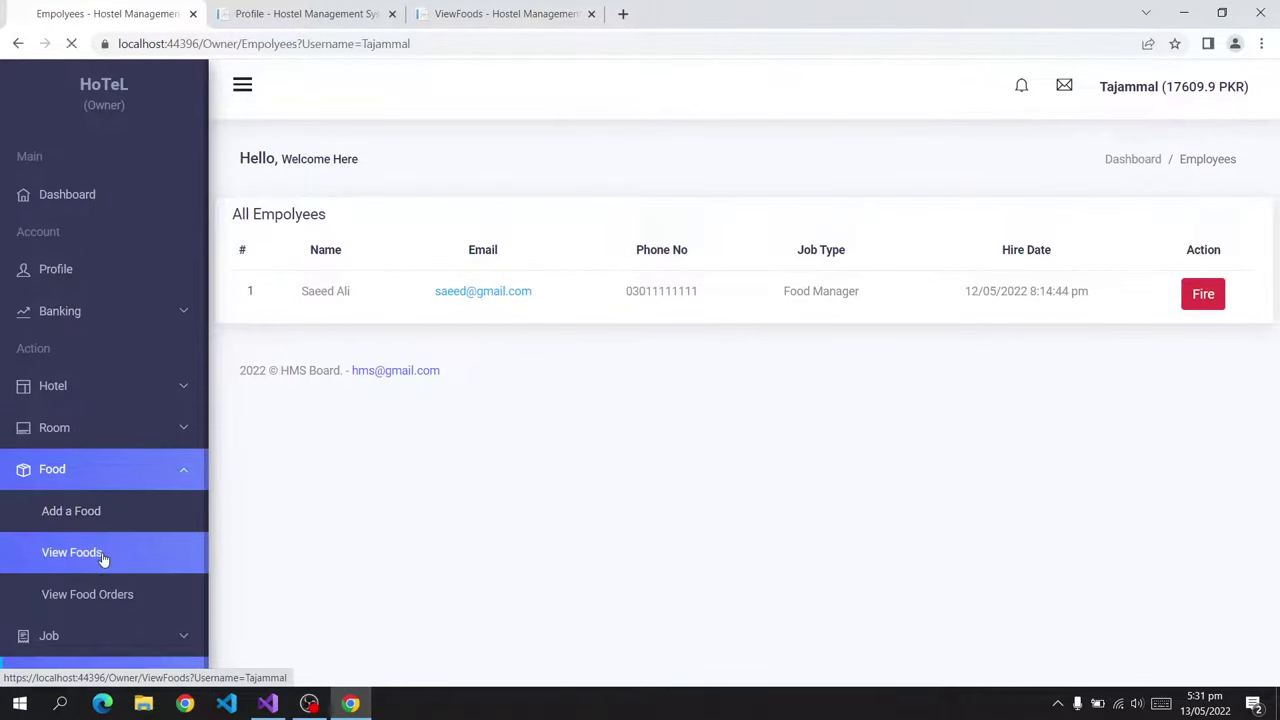
{"action": "scroll", "coordinate": [563, 551], "scroll_direction": "down", "scroll_amount": 5}
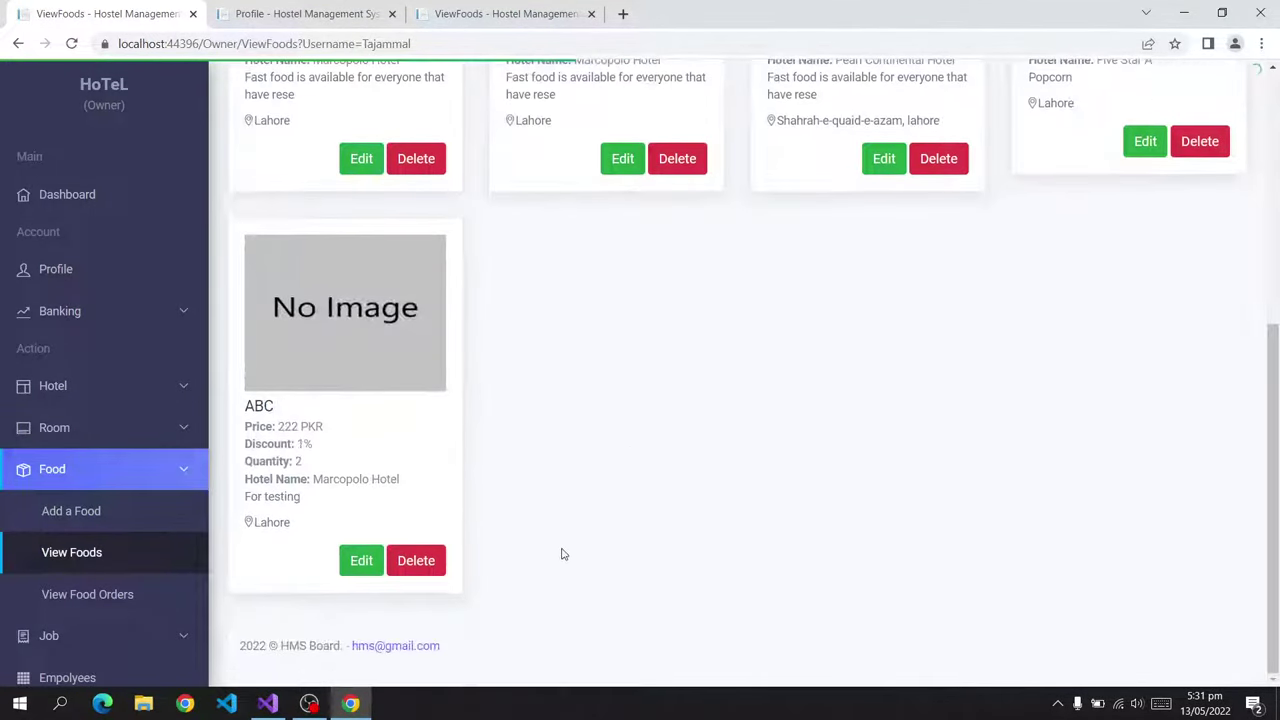
{"action": "scroll", "coordinate": [552, 534], "scroll_direction": "up", "scroll_amount": 3}
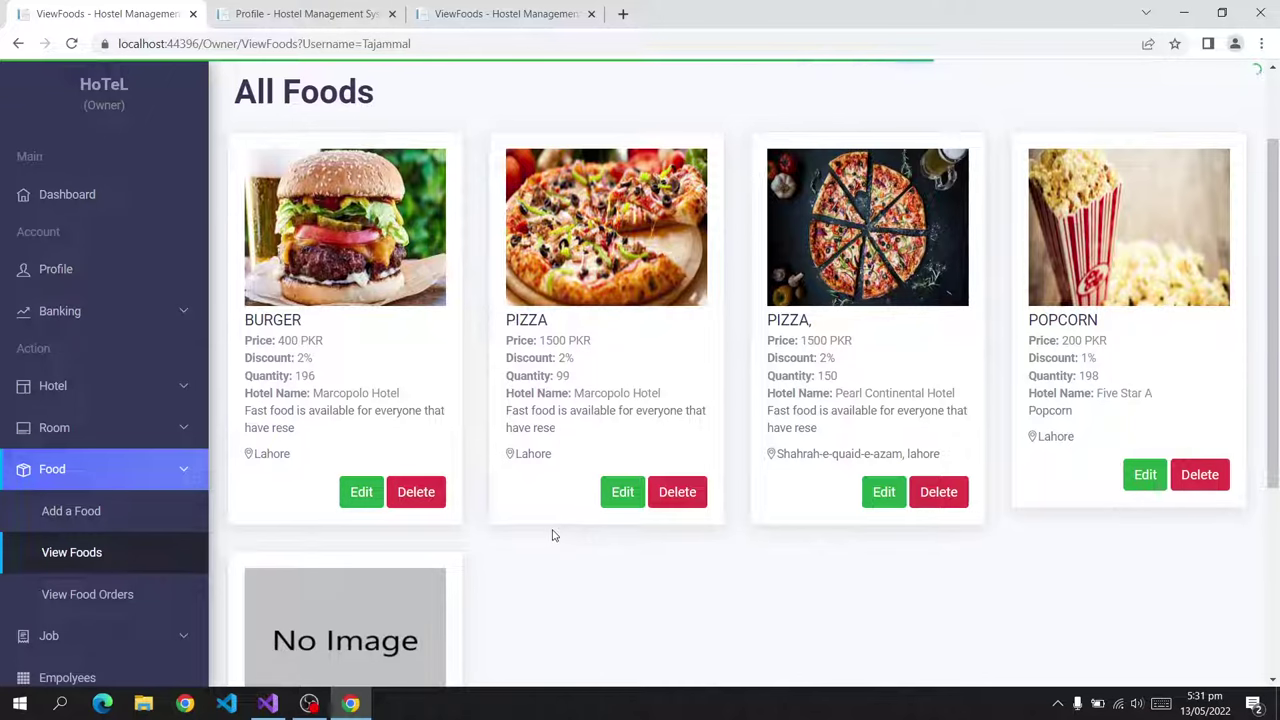
{"action": "scroll", "coordinate": [514, 432], "scroll_direction": "down", "scroll_amount": 3}
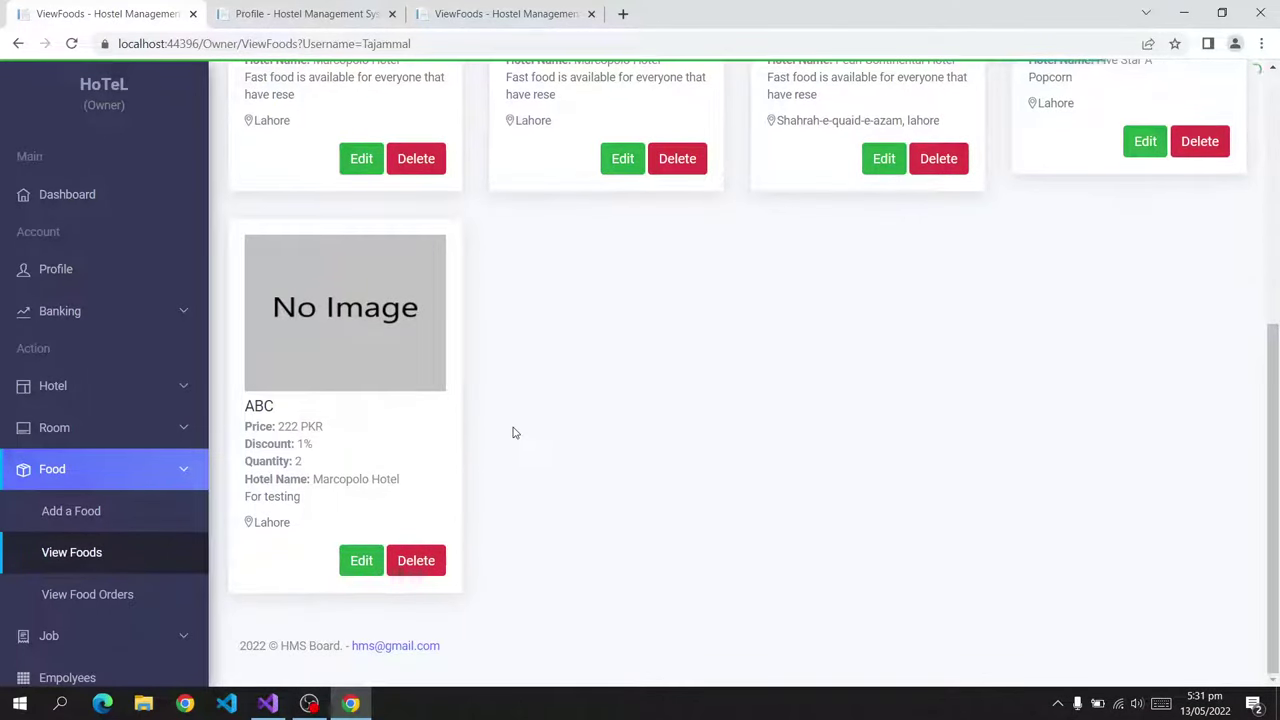
{"action": "left_click_drag", "start_coordinate": [288, 408], "coordinate": [225, 412]}
{"action": "left_click_drag", "start_coordinate": [303, 412], "coordinate": [228, 412]}
{"action": "left_click", "coordinate": [390, 410]}
{"action": "left_click_drag", "start_coordinate": [336, 497], "coordinate": [240, 405]}
{"action": "left_click", "coordinate": [341, 430]}
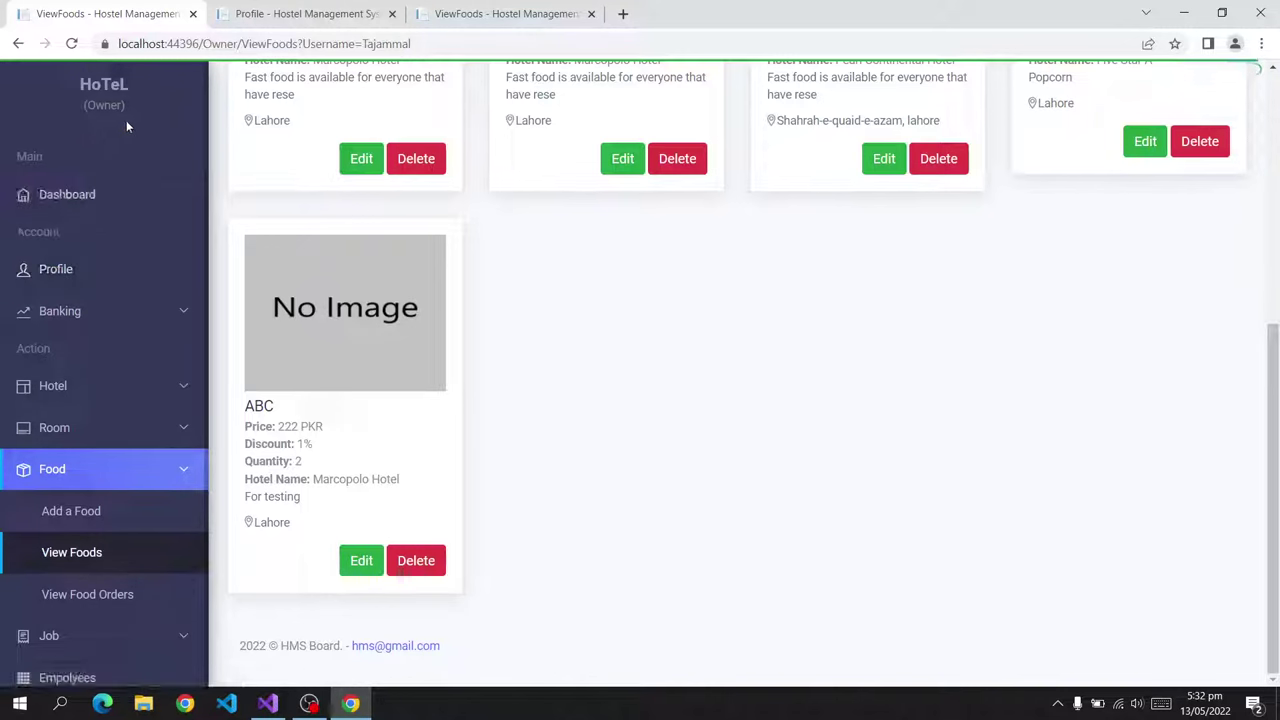
In the food manager's list, cancel Delete and Edit on ABC, then open Reports.
{"action": "left_click", "coordinate": [560, 14]}
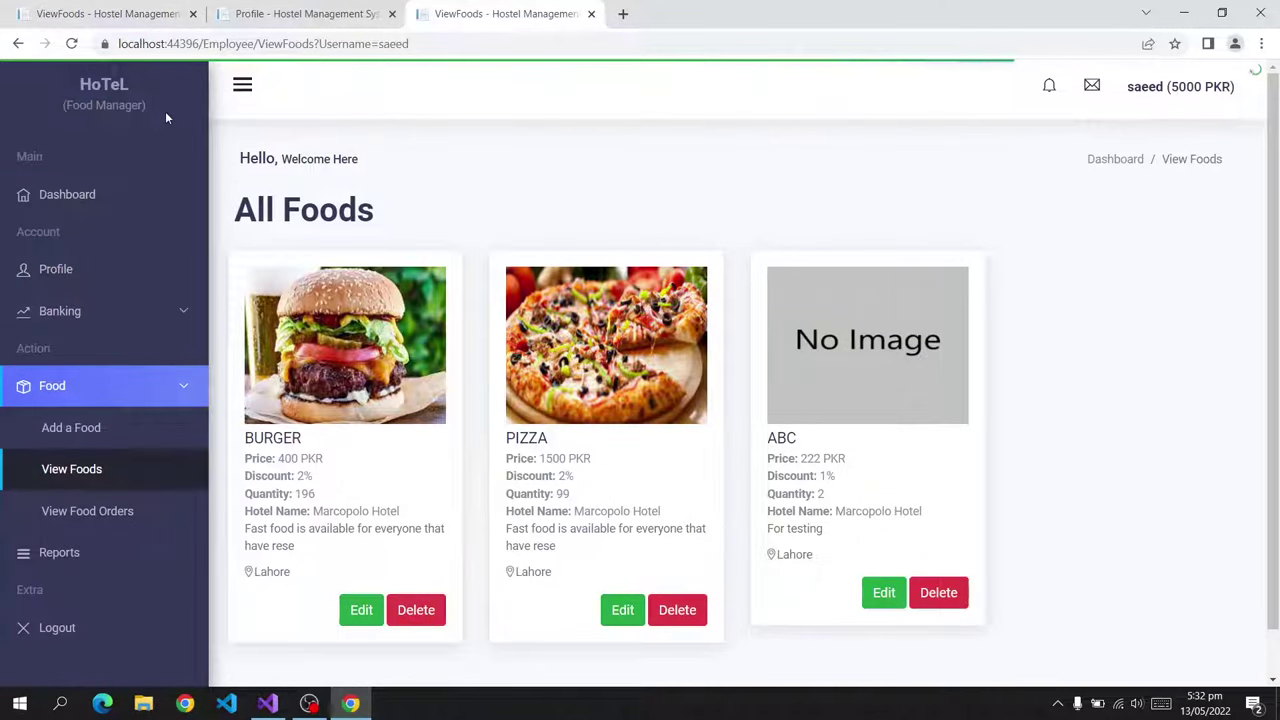
{"action": "scroll", "coordinate": [807, 553], "scroll_direction": "down", "scroll_amount": 1}
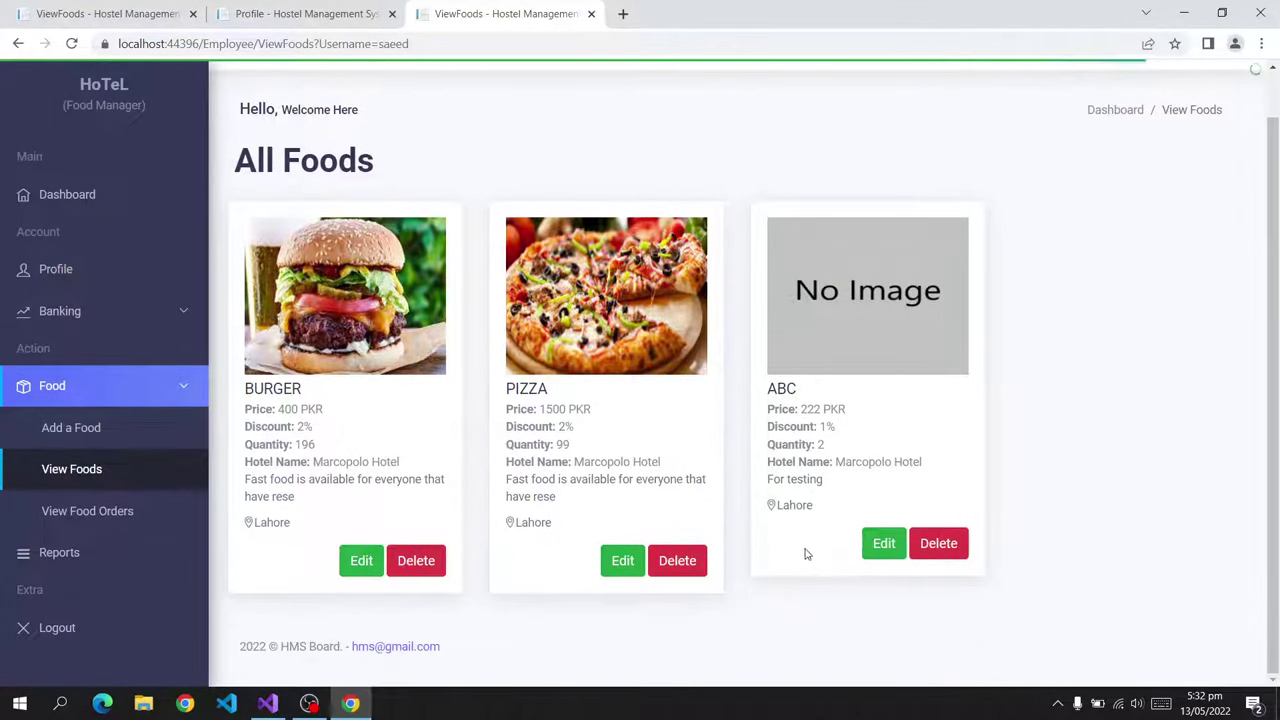
{"action": "left_click", "coordinate": [943, 548]}
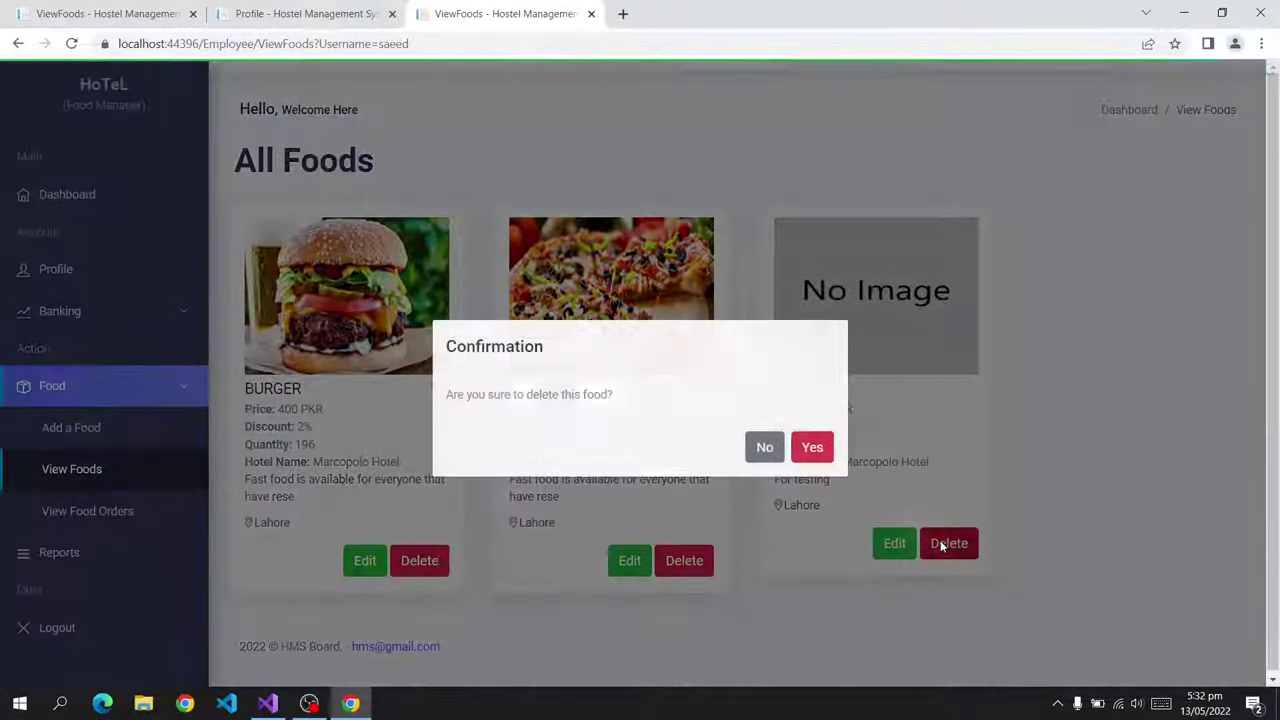
{"action": "left_click", "coordinate": [764, 447]}
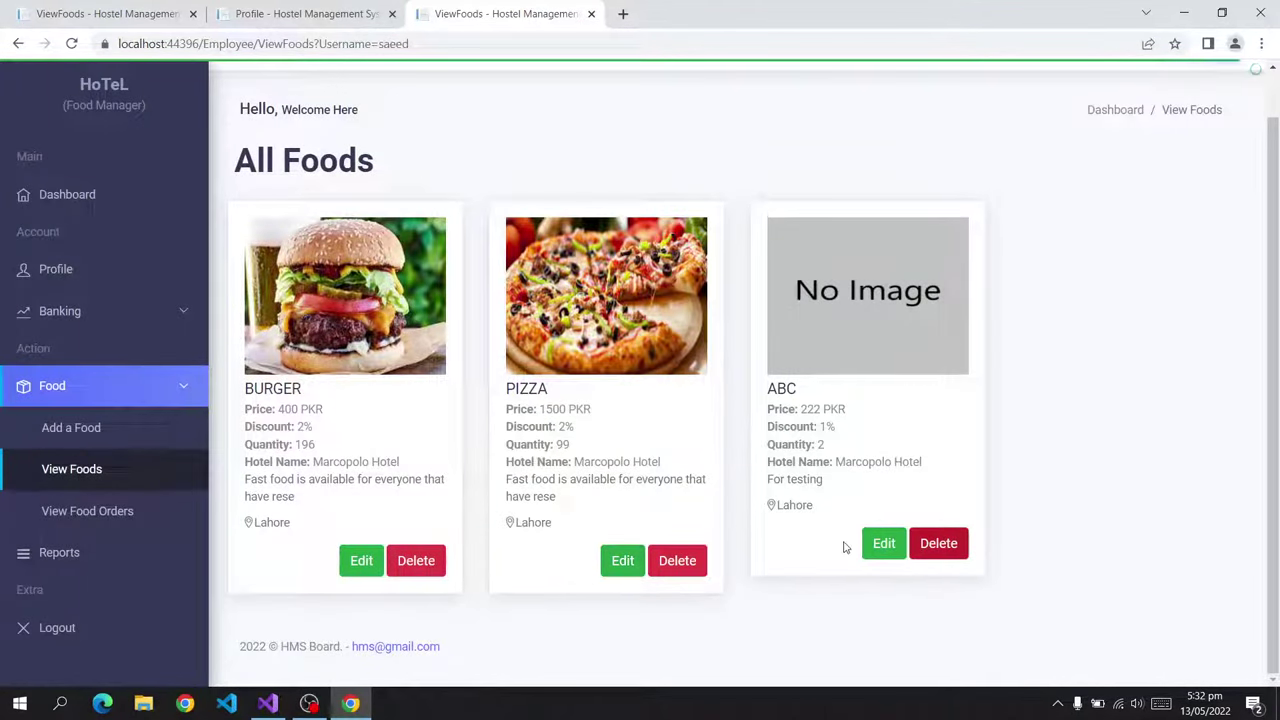
{"action": "left_click", "coordinate": [883, 543]}
{"action": "scroll", "coordinate": [652, 552], "scroll_direction": "down", "scroll_amount": 2}
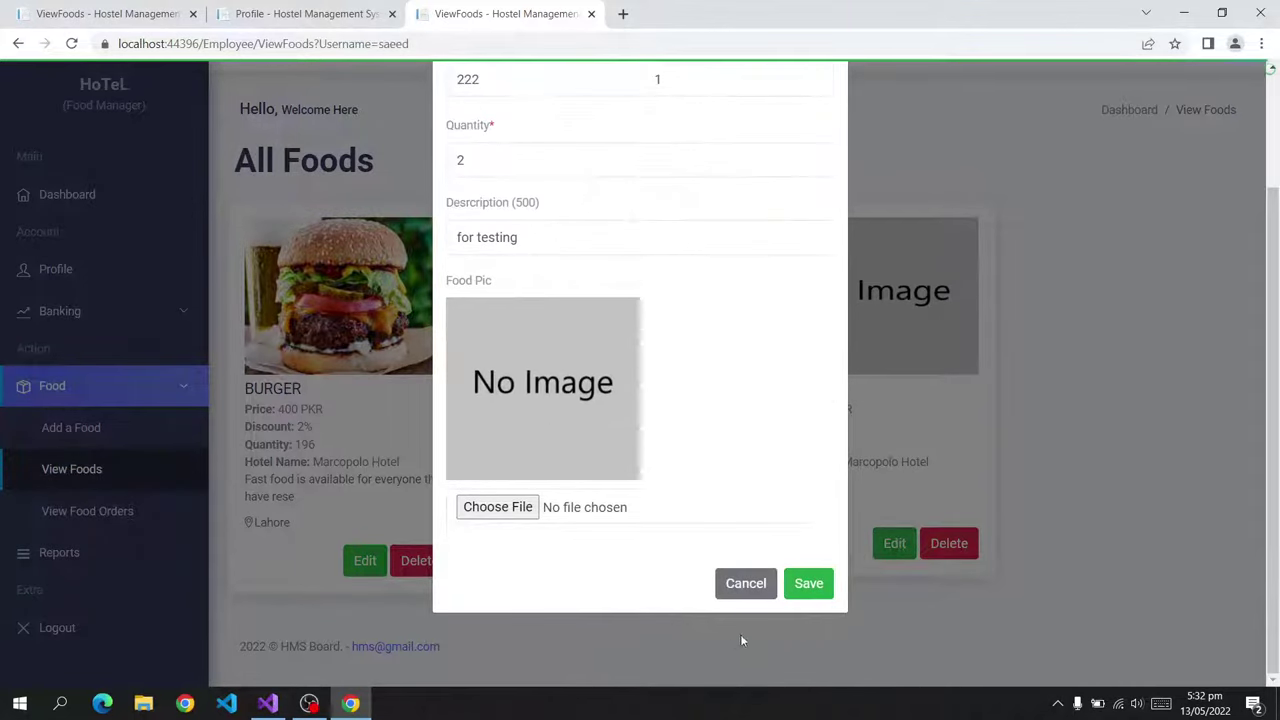
{"action": "left_click", "coordinate": [746, 583]}
{"action": "left_click", "coordinate": [45, 549]}
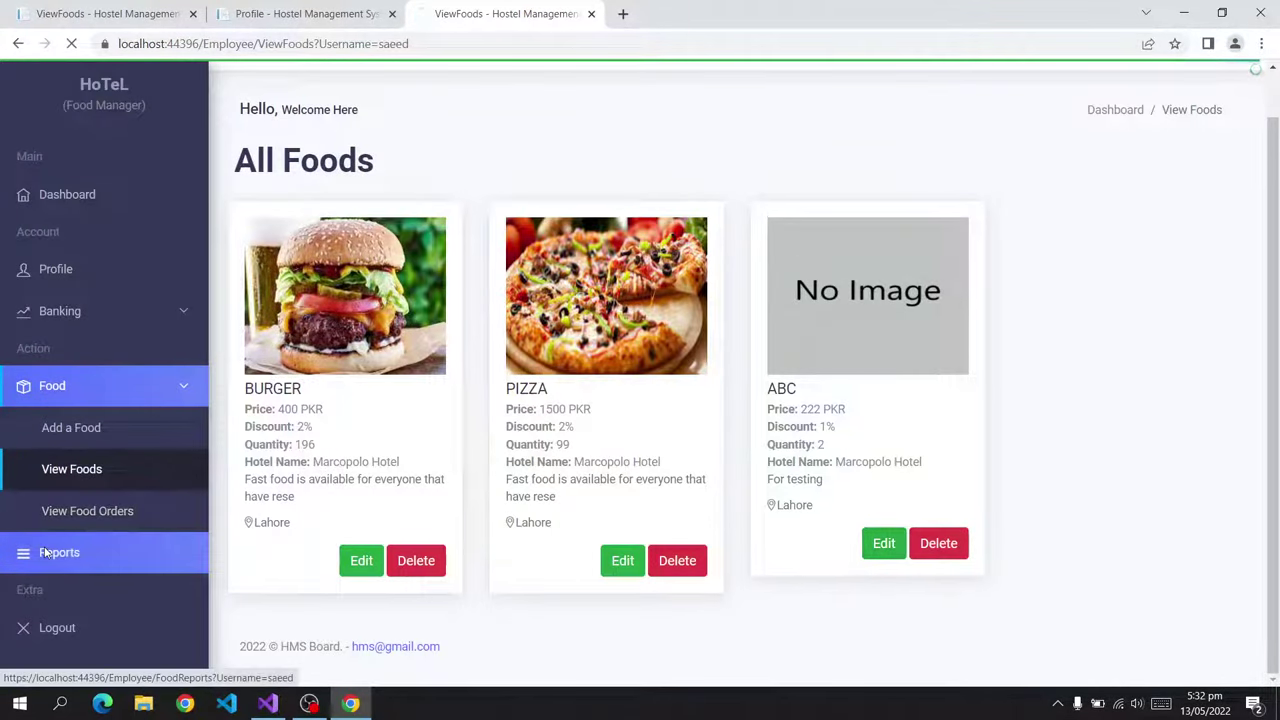
Generate the FoodOrder's Report showing four orders.
{"action": "left_click", "coordinate": [537, 250]}
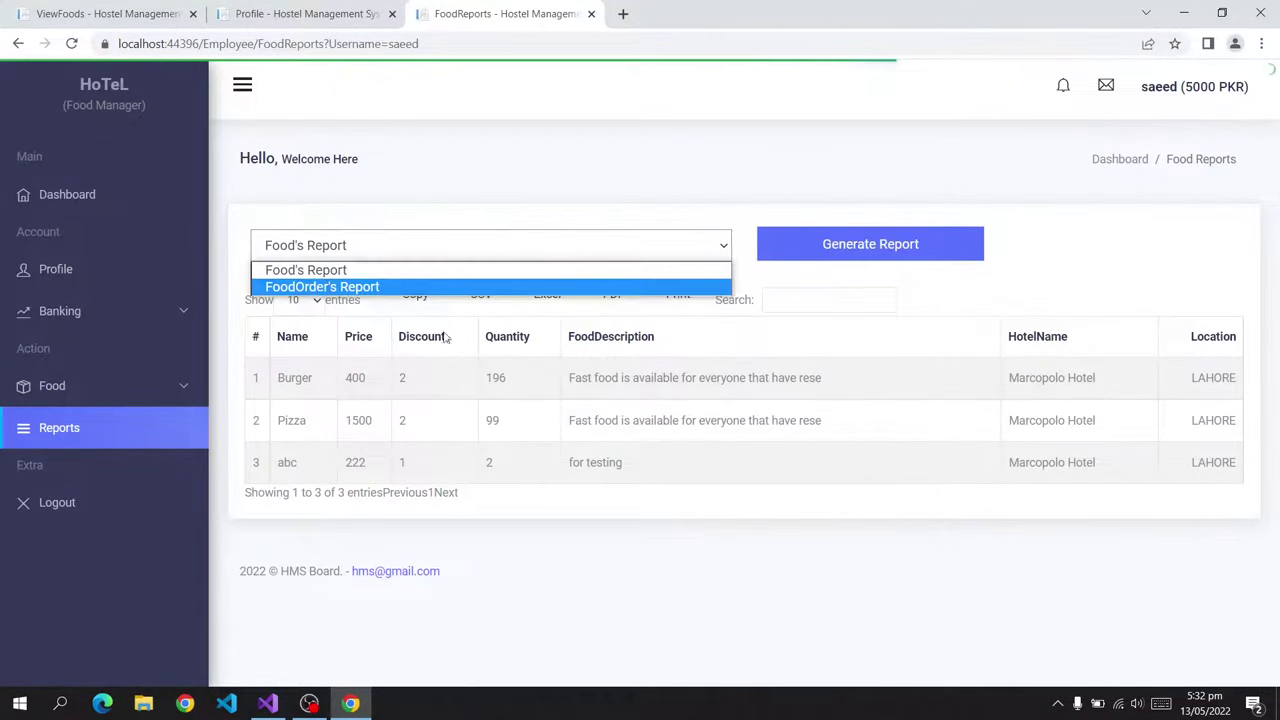
{"action": "left_click", "coordinate": [362, 290]}
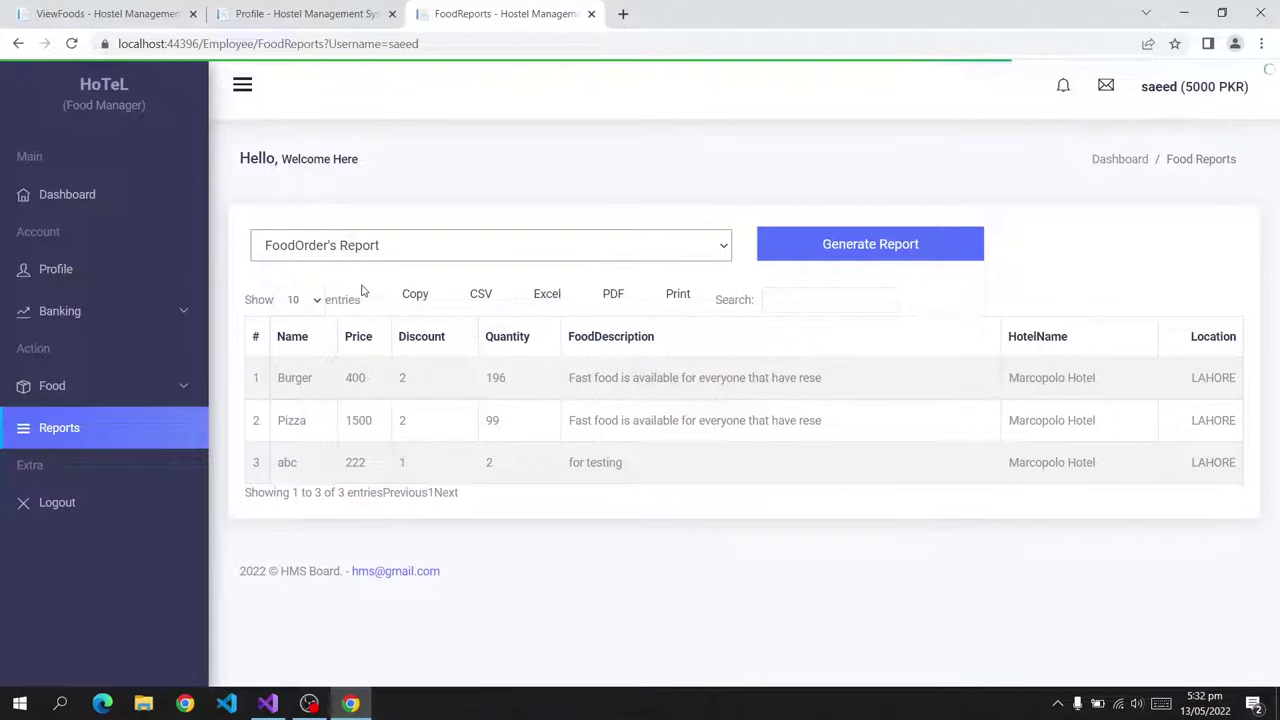
{"action": "left_click", "coordinate": [785, 246]}
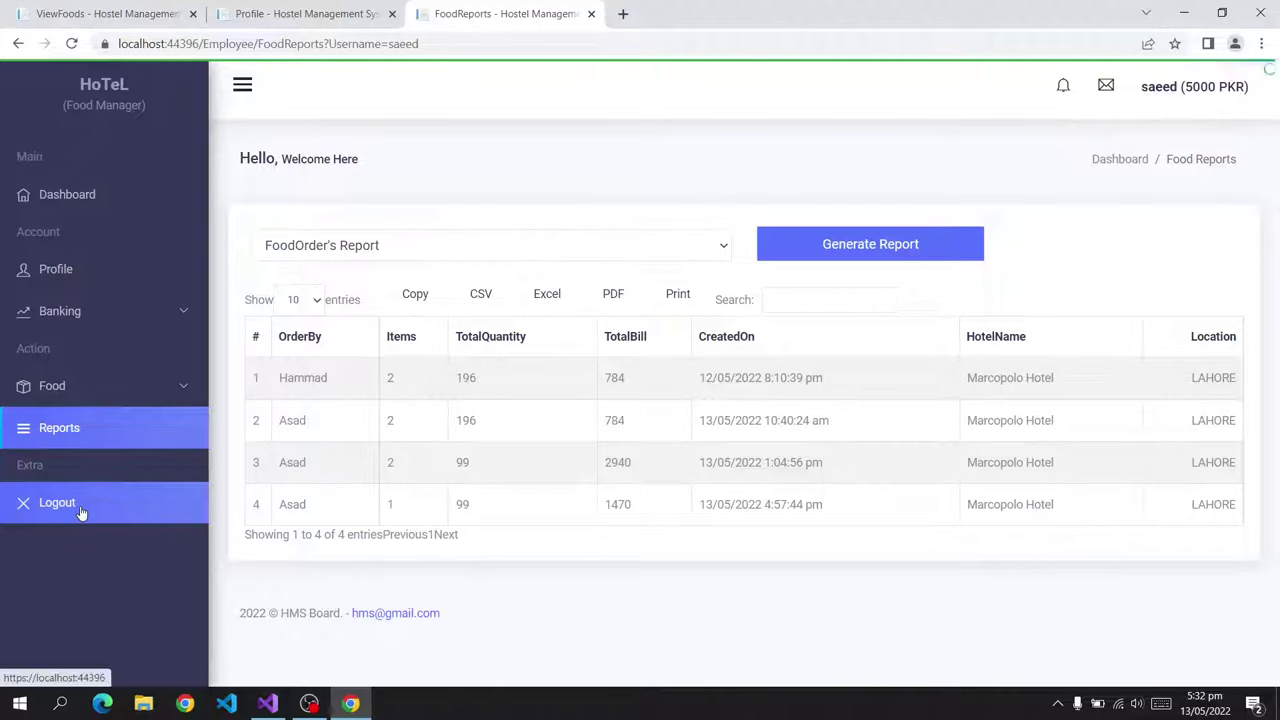
Return to the food manager's All Foods list and compare it with the owner's tab.
{"action": "left_click", "coordinate": [88, 390]}
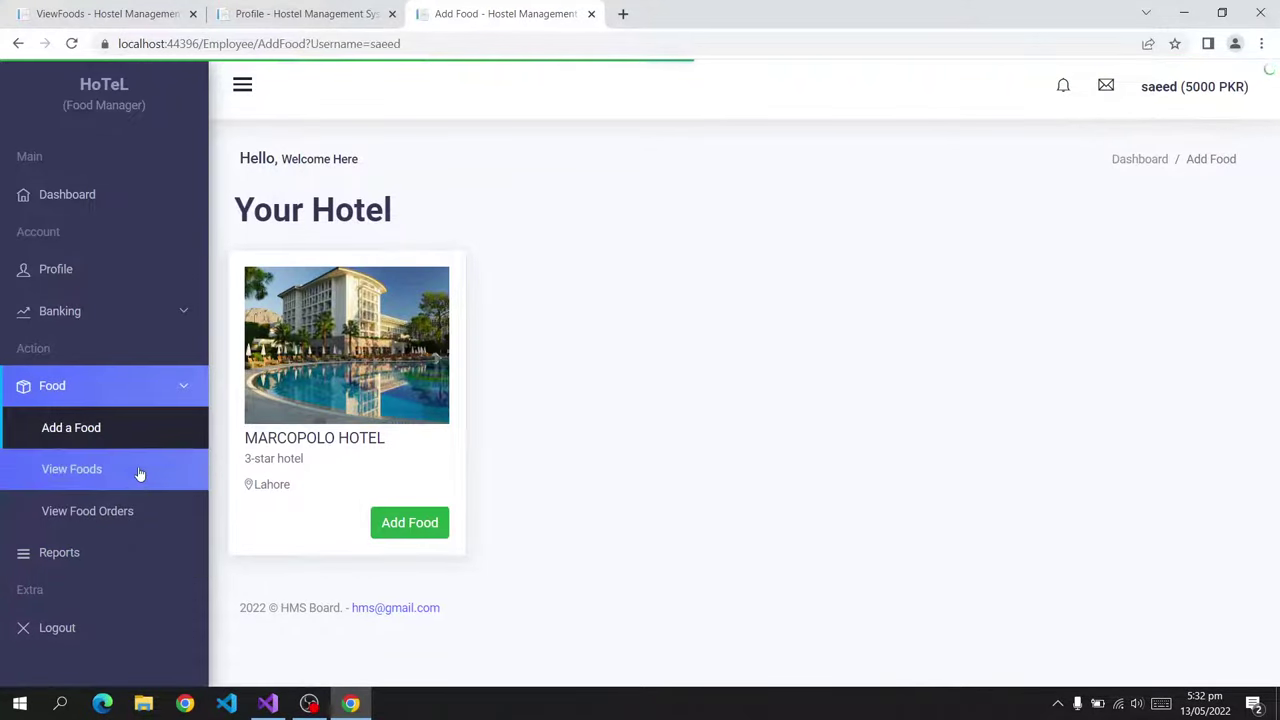
{"action": "left_click", "coordinate": [136, 472]}
{"action": "left_click", "coordinate": [105, 13]}
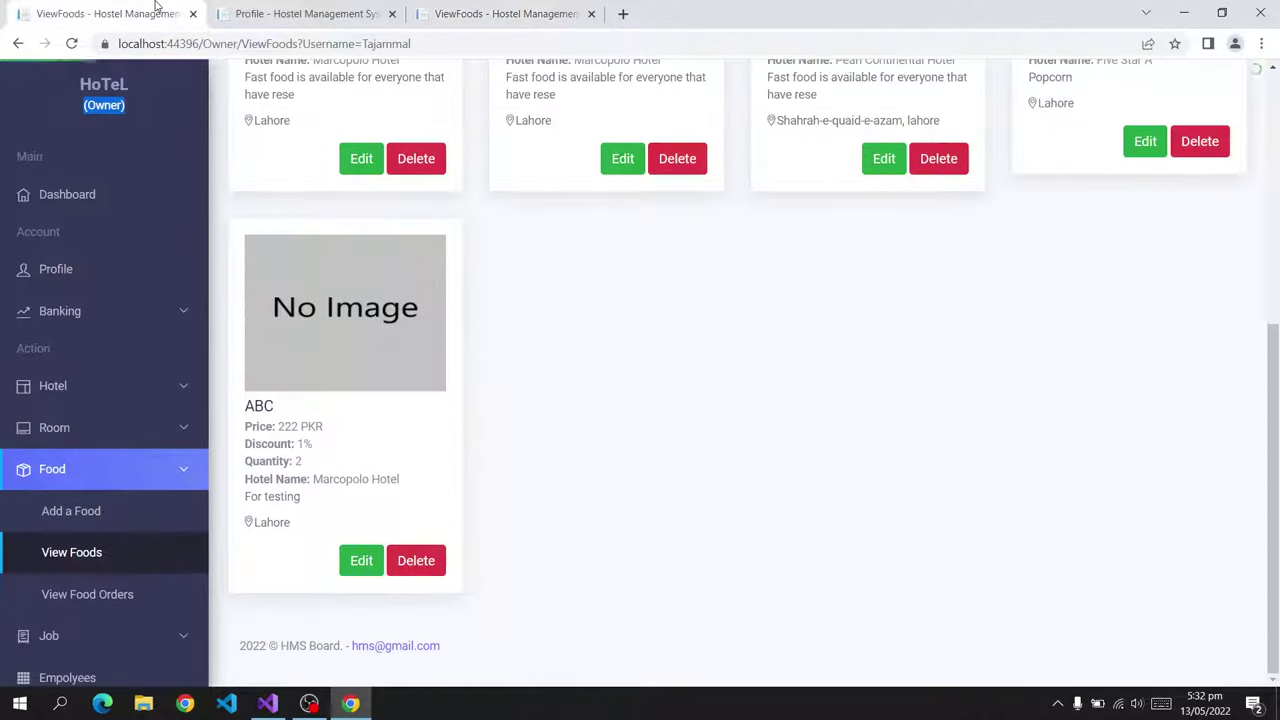
{"action": "left_click", "coordinate": [484, 10]}
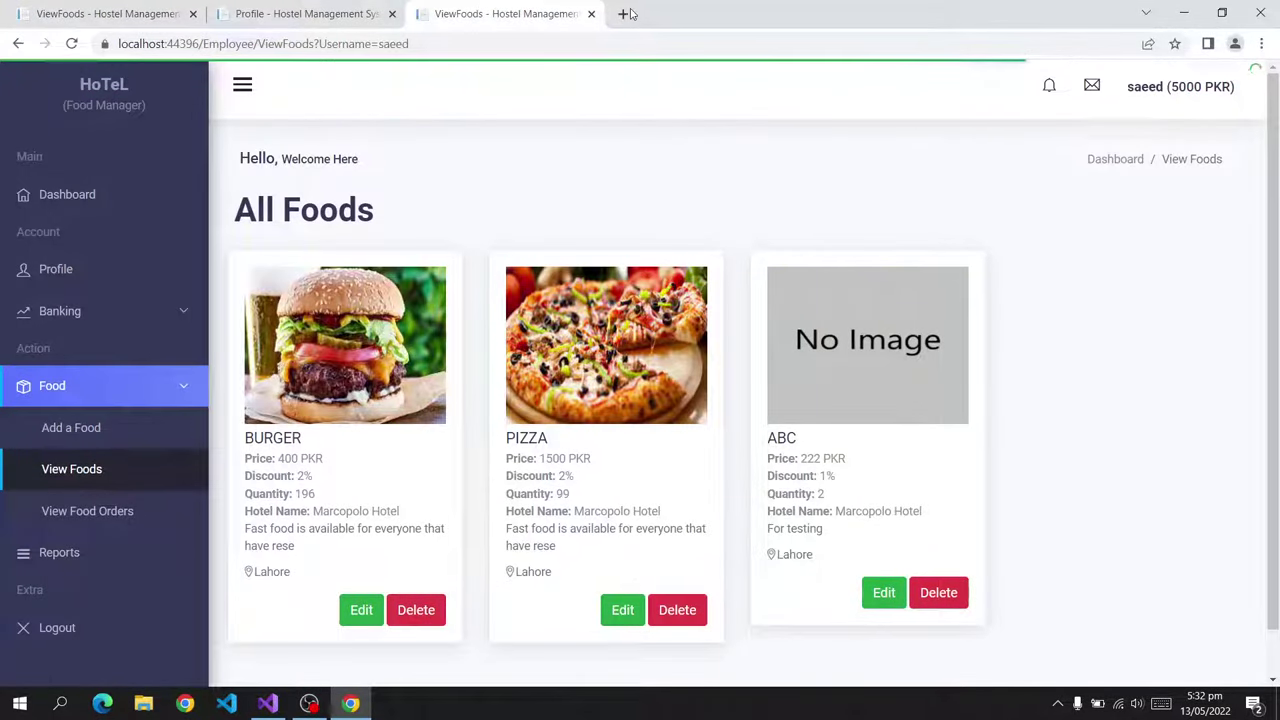
{"action": "left_click", "coordinate": [624, 14]}
Load localhost:44396, open Register, and enter the first name, last name, username and e-mail.
{"action": "type", "text": "localhost:44396"}
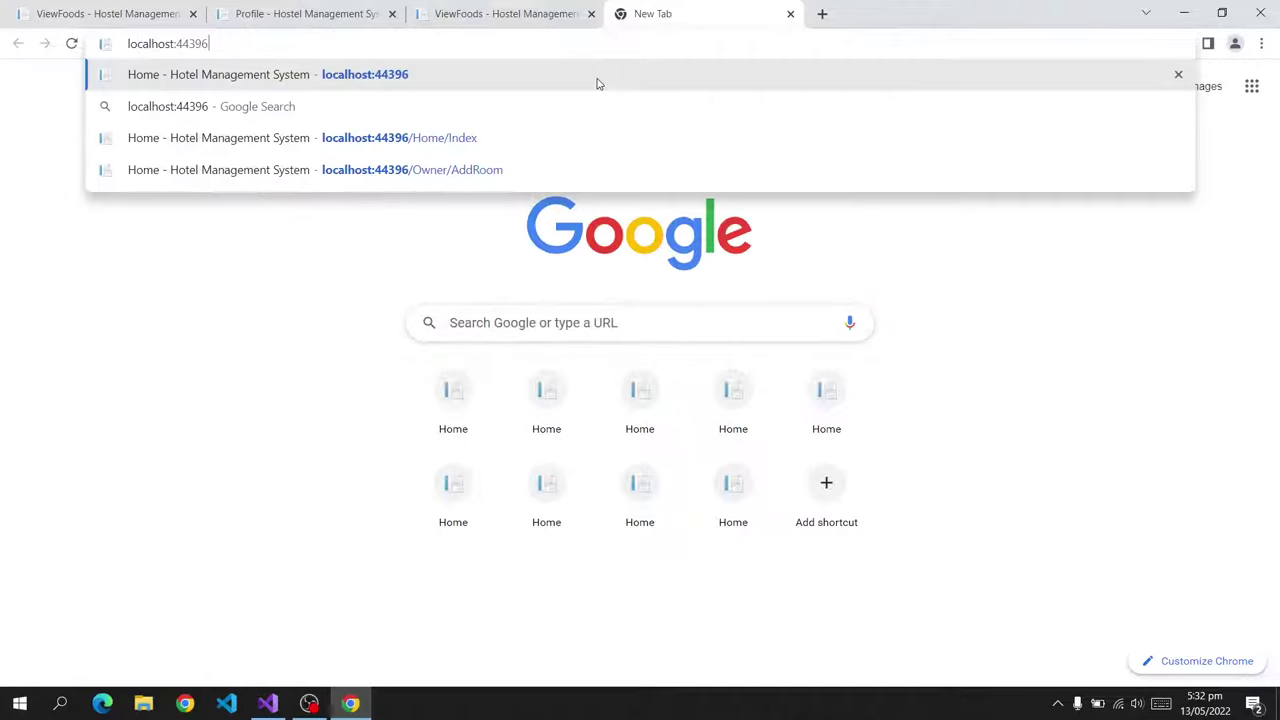
{"action": "left_click", "coordinate": [597, 84]}
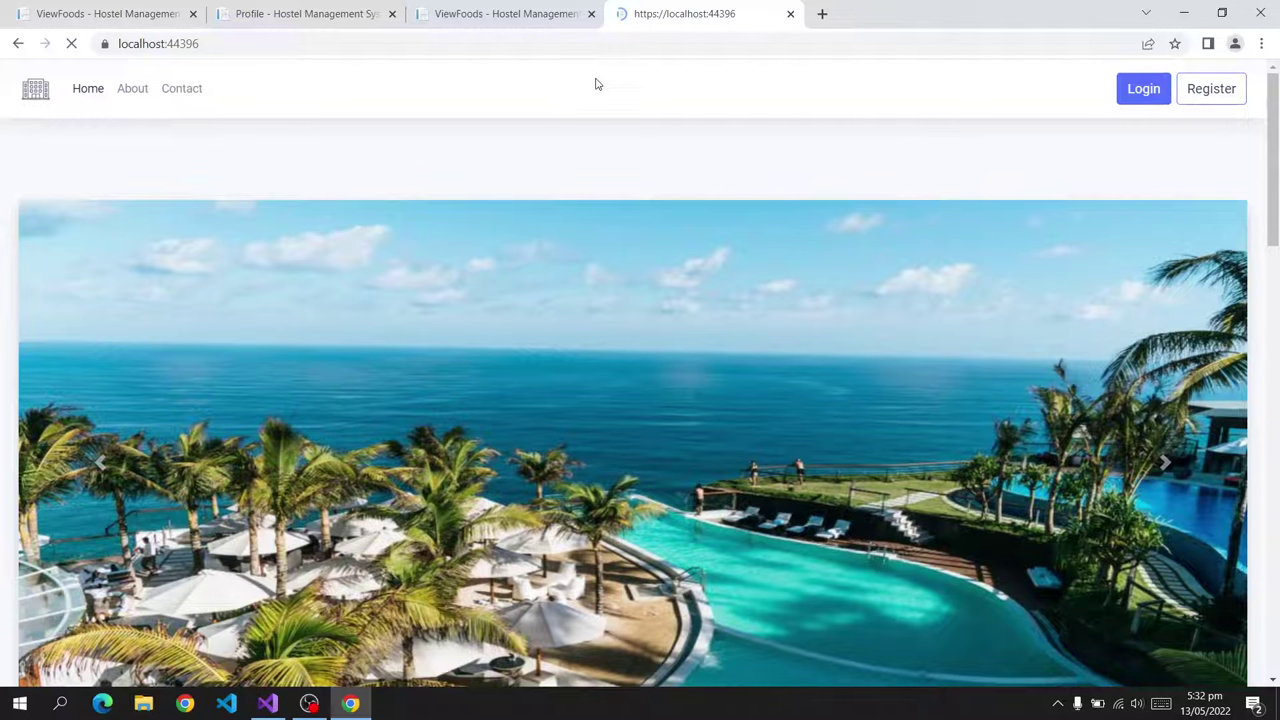
{"action": "left_click", "coordinate": [1240, 91]}
{"action": "left_click", "coordinate": [516, 250]}
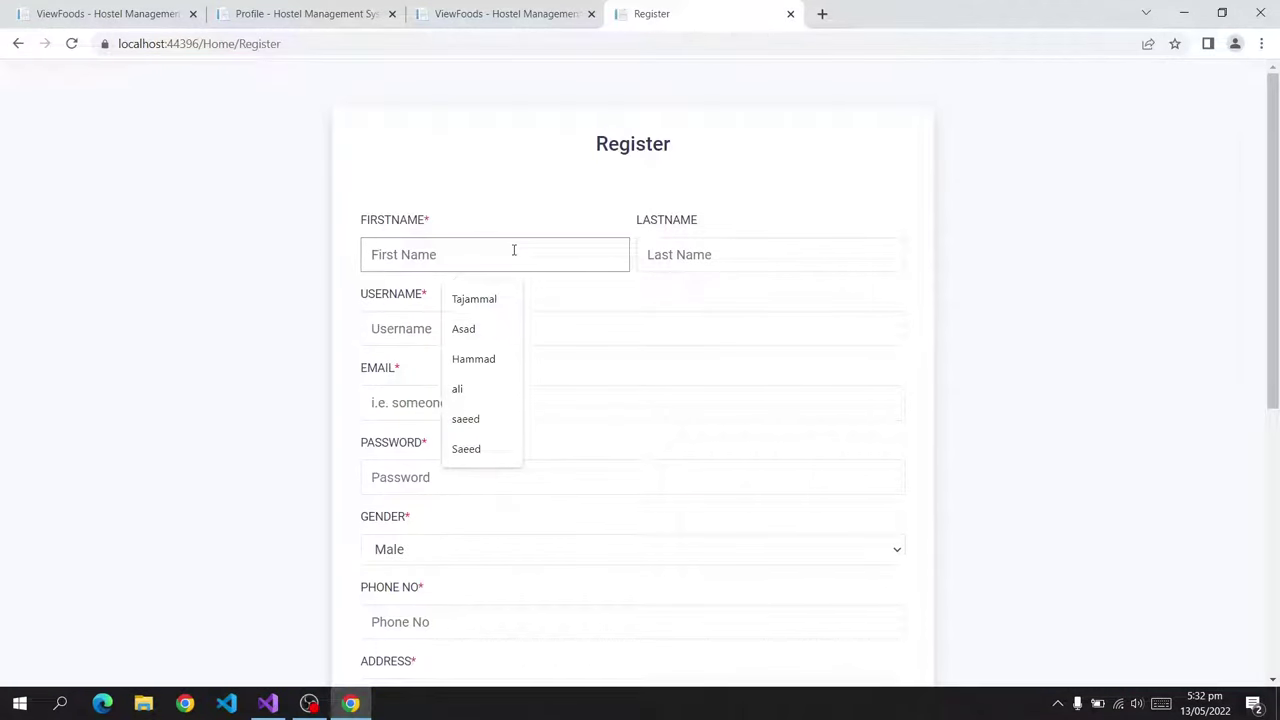
{"action": "type", "text": "Manager"}
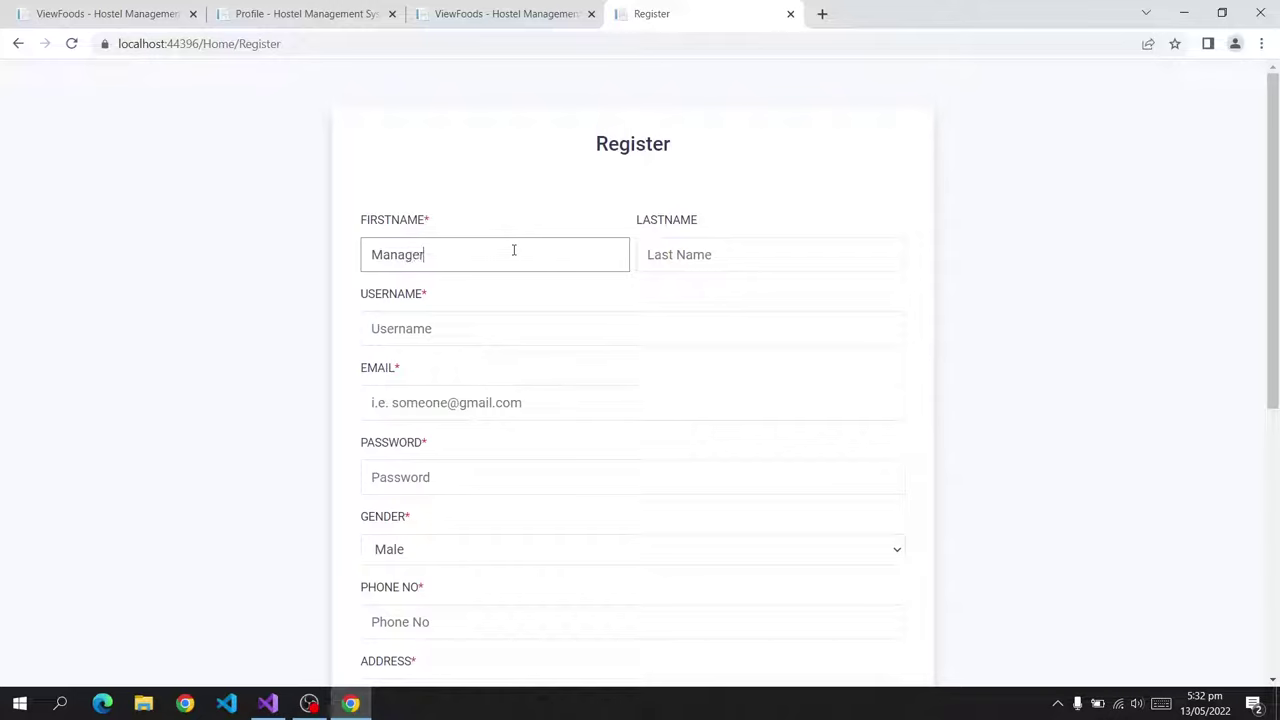
{"action": "left_click", "coordinate": [677, 255]}
{"action": "type", "text": "Room"}
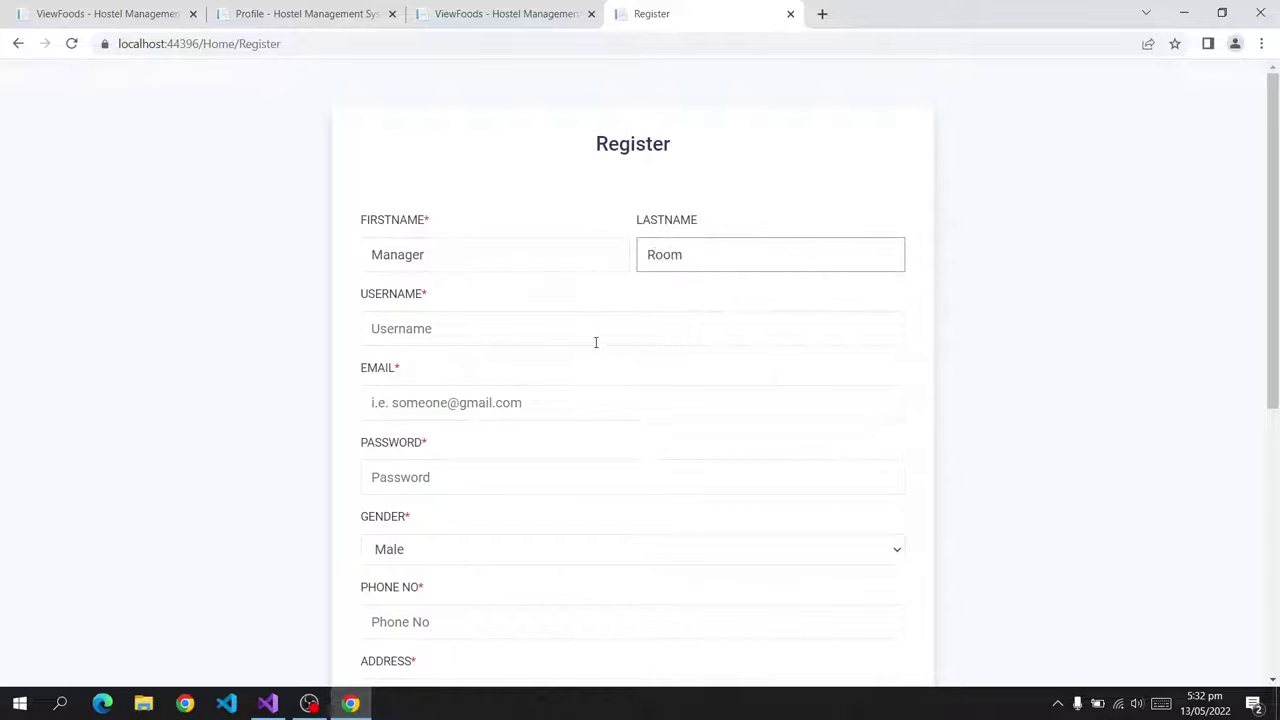
{"action": "left_click", "coordinate": [595, 342]}
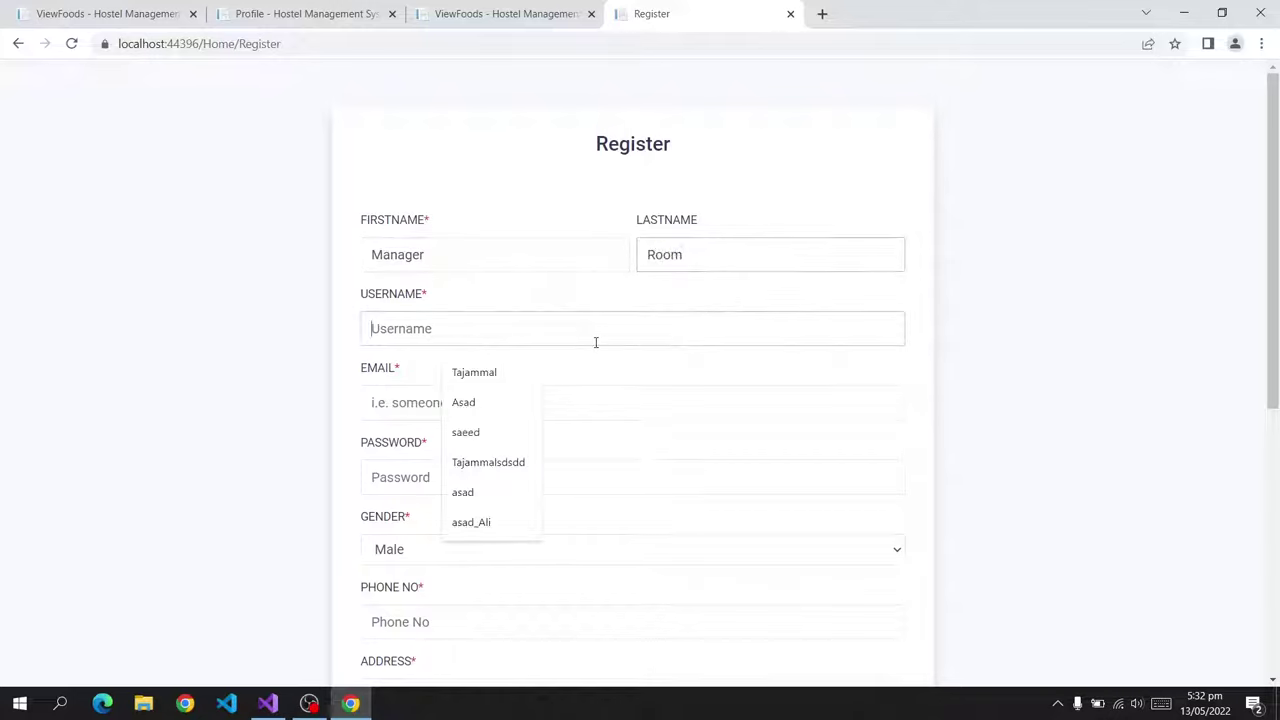
{"action": "type", "text": "ro"}
{"action": "left_click", "coordinate": [537, 409]}
{"action": "type", "text": "room"}
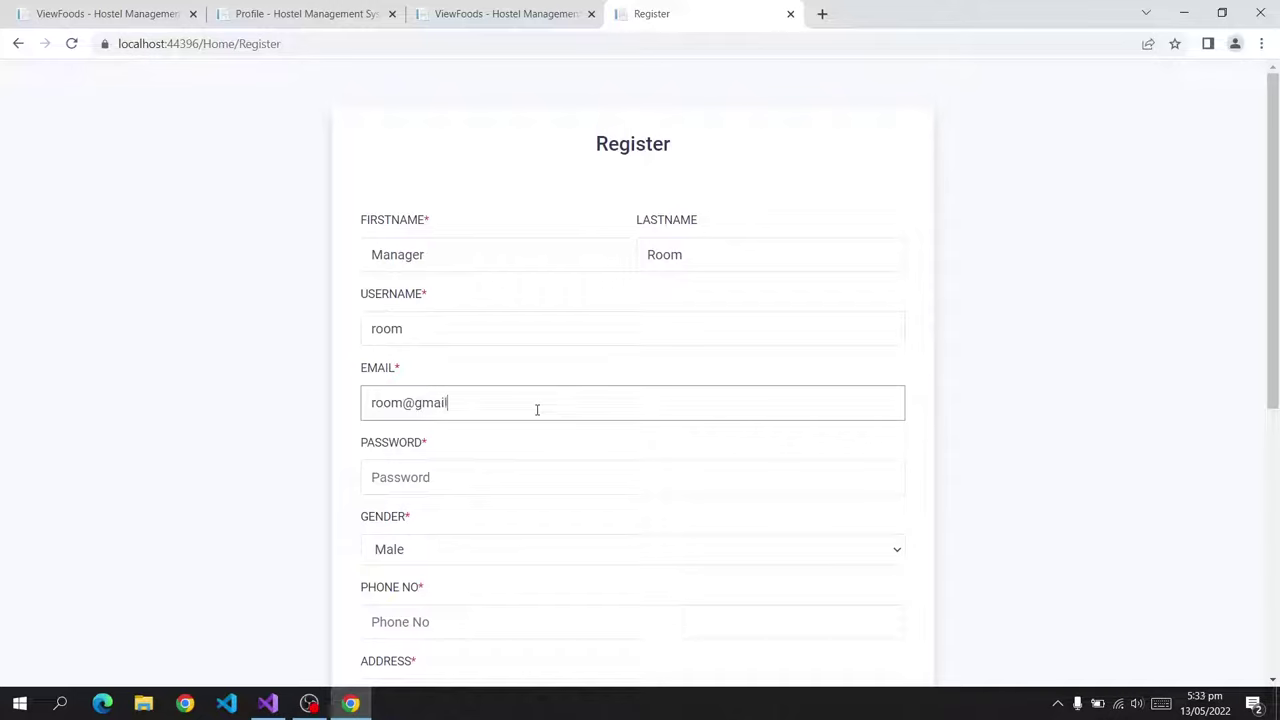
Enter the password and phone number, set the address to Lahore, and choose the Customer role.
{"action": "left_click", "coordinate": [483, 477]}
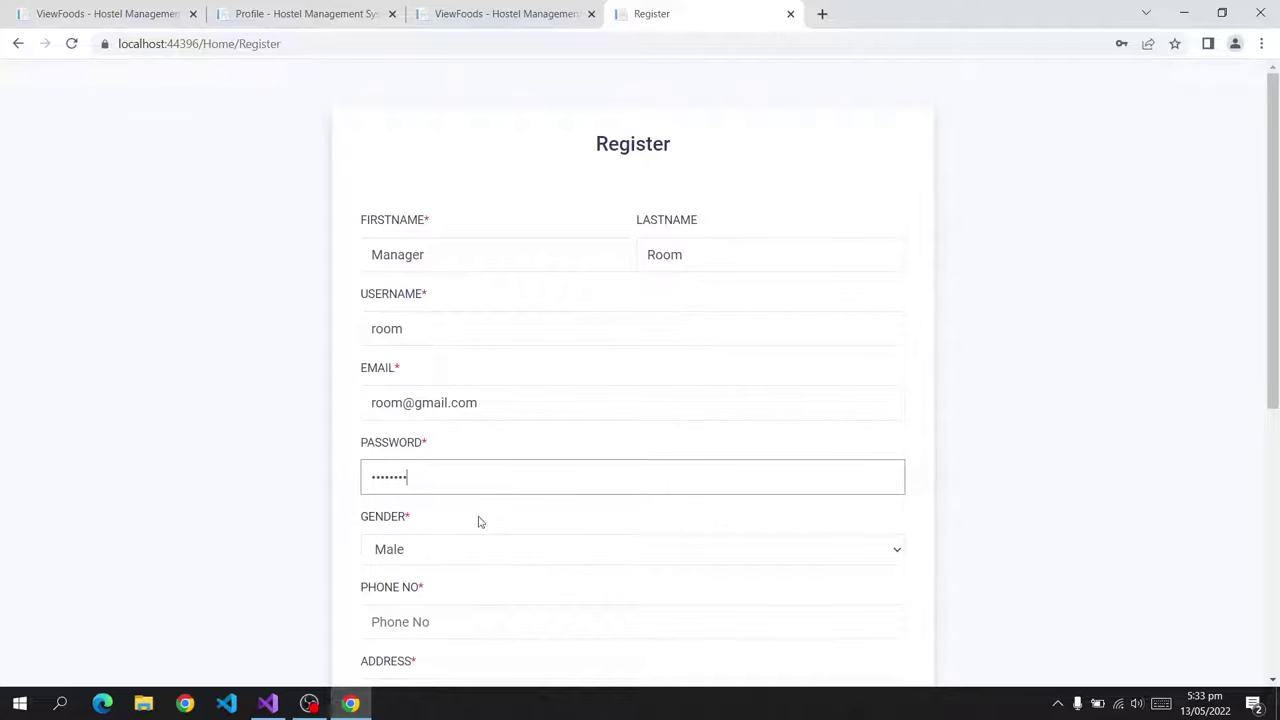
{"action": "scroll", "coordinate": [478, 521], "scroll_direction": "down", "scroll_amount": 2}
{"action": "left_click", "coordinate": [440, 455]}
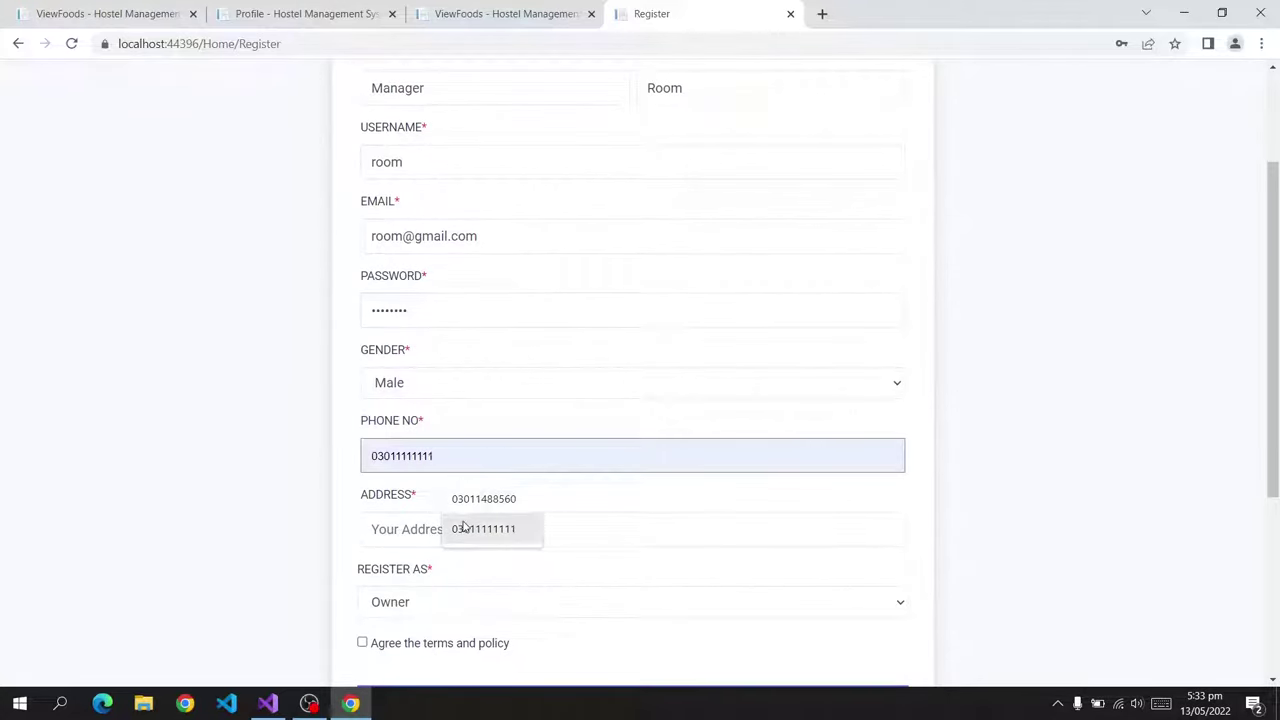
{"action": "left_click", "coordinate": [457, 525]}
{"action": "scroll", "coordinate": [433, 398], "scroll_direction": "down", "scroll_amount": 2}
{"action": "left_click", "coordinate": [434, 368]}
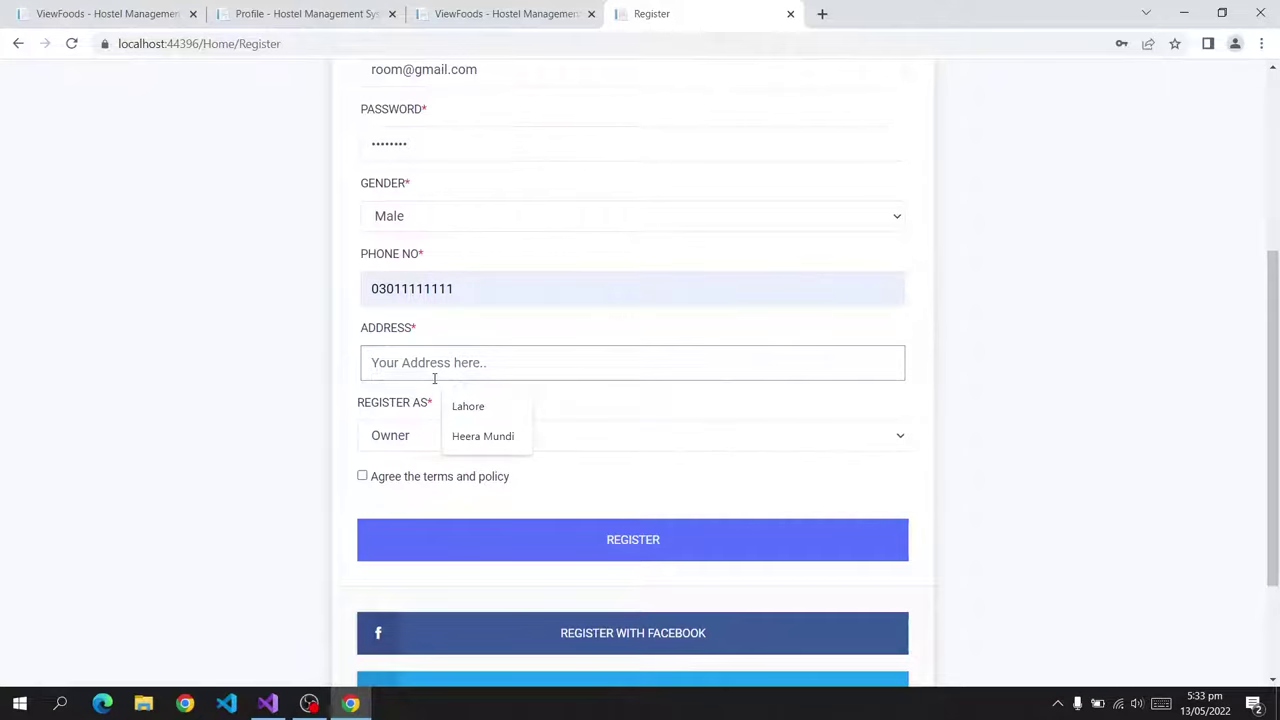
{"action": "left_click", "coordinate": [452, 407]}
{"action": "left_click", "coordinate": [446, 446]}
{"action": "left_click", "coordinate": [443, 477]}
Submit the registration and enter the new account's e-mail and password on the login page.
{"action": "left_click", "coordinate": [488, 535]}
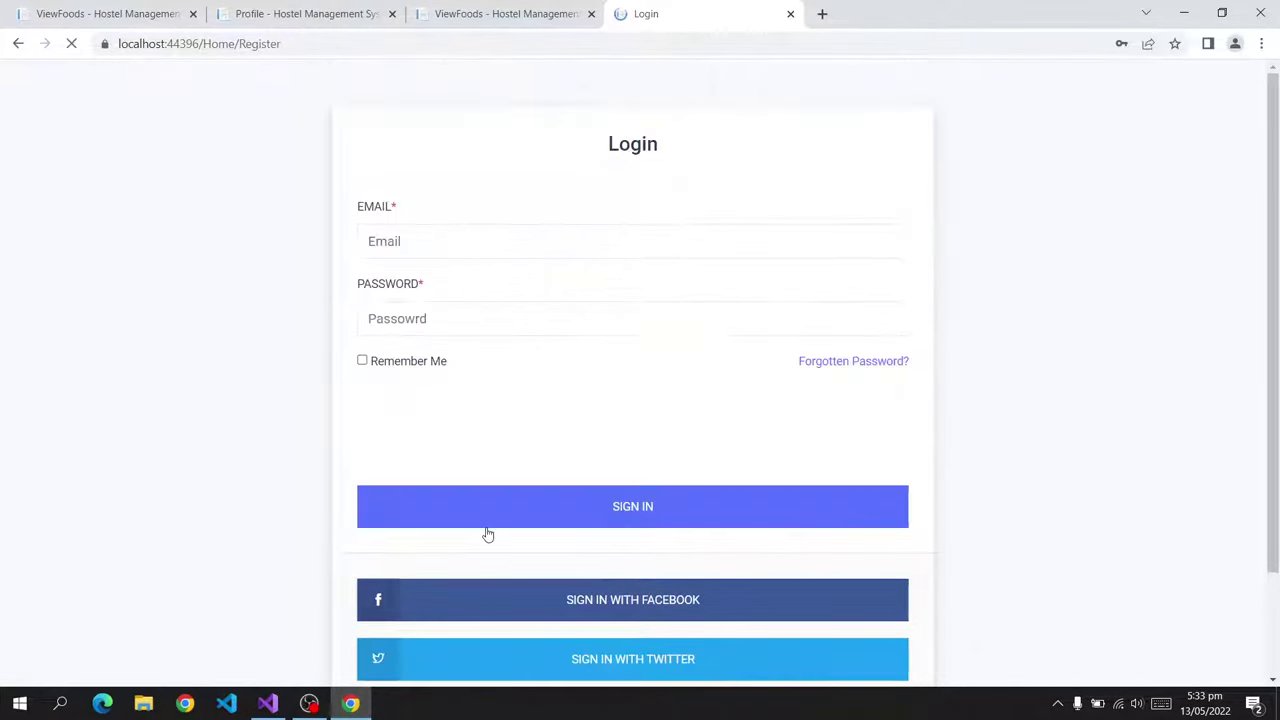
{"action": "left_click", "coordinate": [458, 251]}
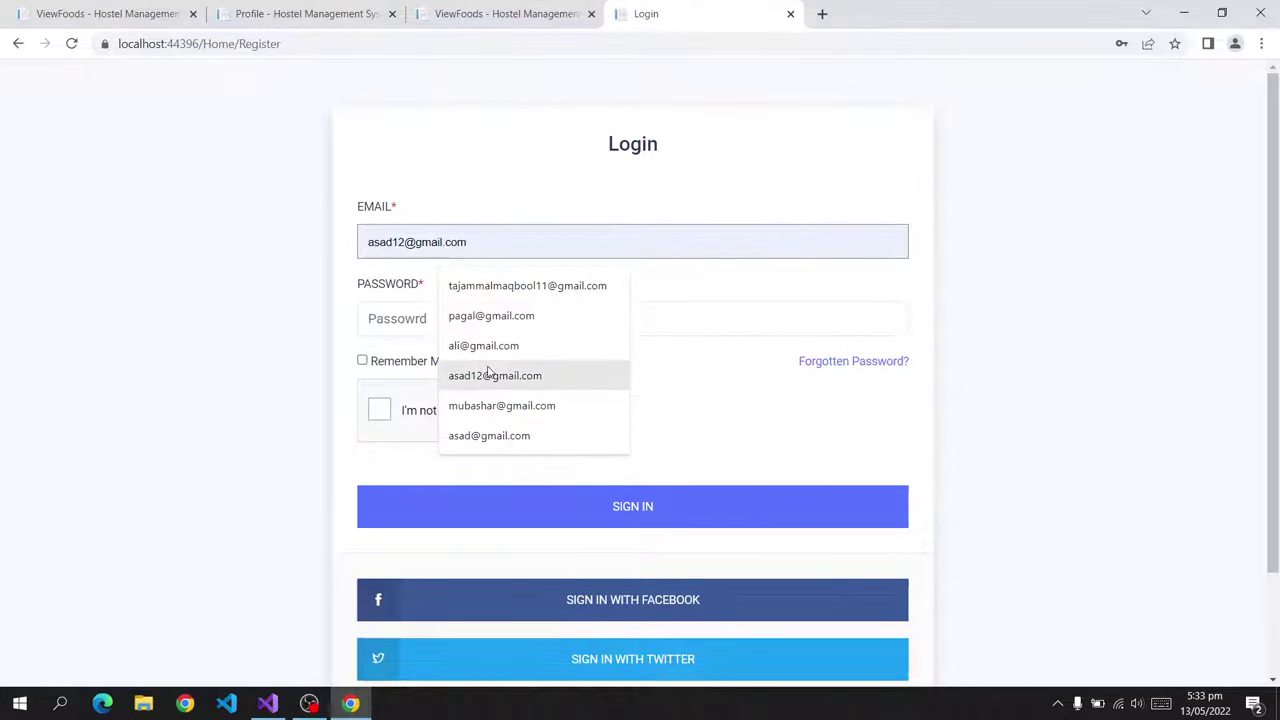
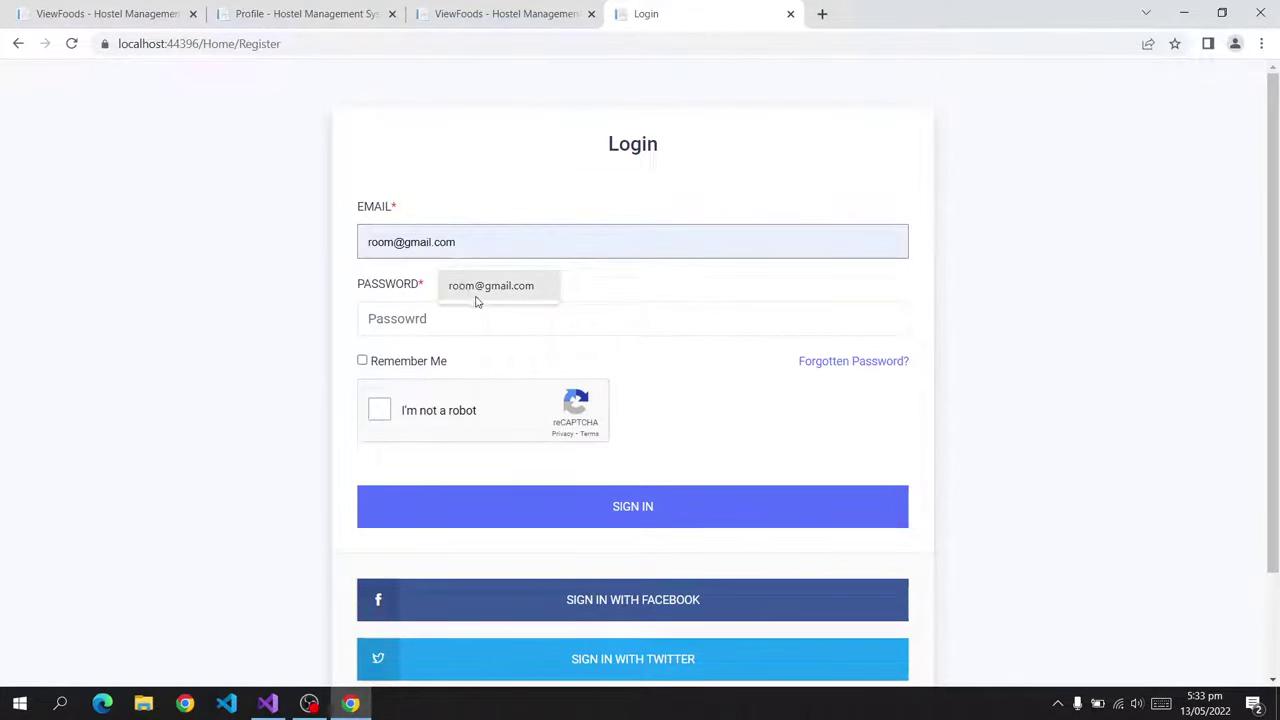
{"action": "left_click", "coordinate": [474, 296]}
{"action": "left_click", "coordinate": [459, 329]}
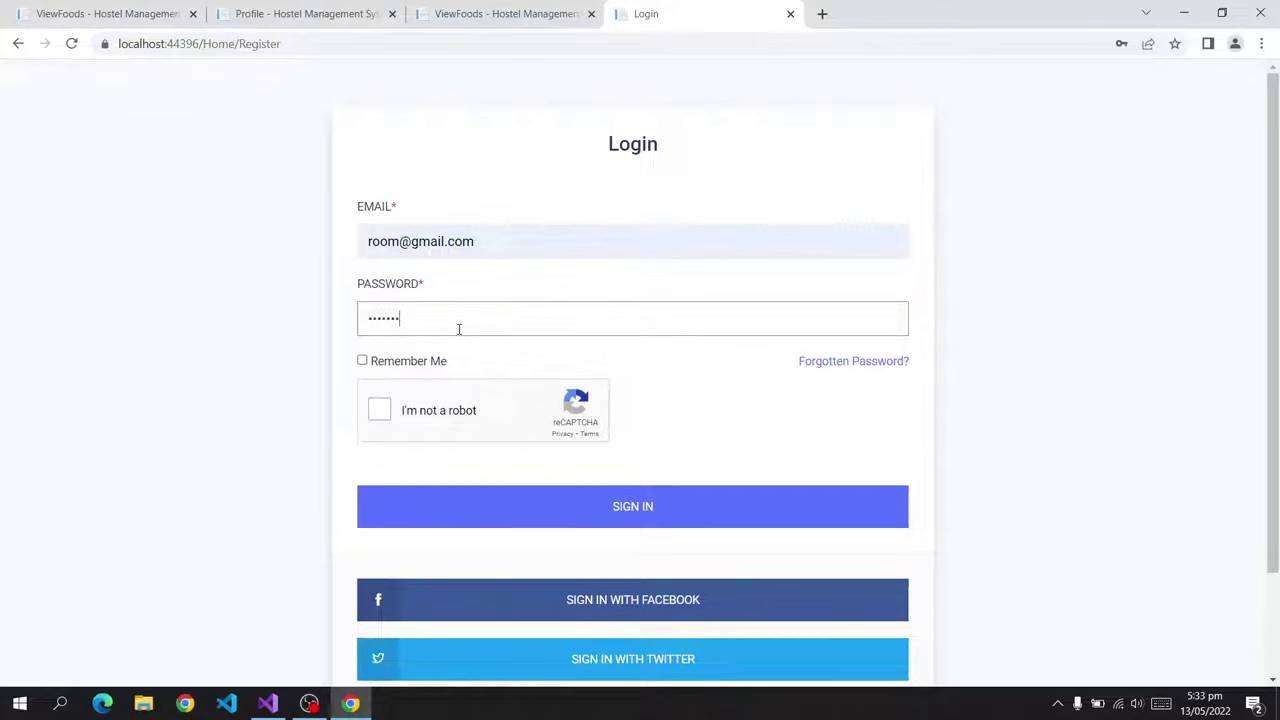
Solve the bicycle and chimney reCAPTCHA challenges and sign in as the customer.
{"action": "left_click", "coordinate": [451, 410]}
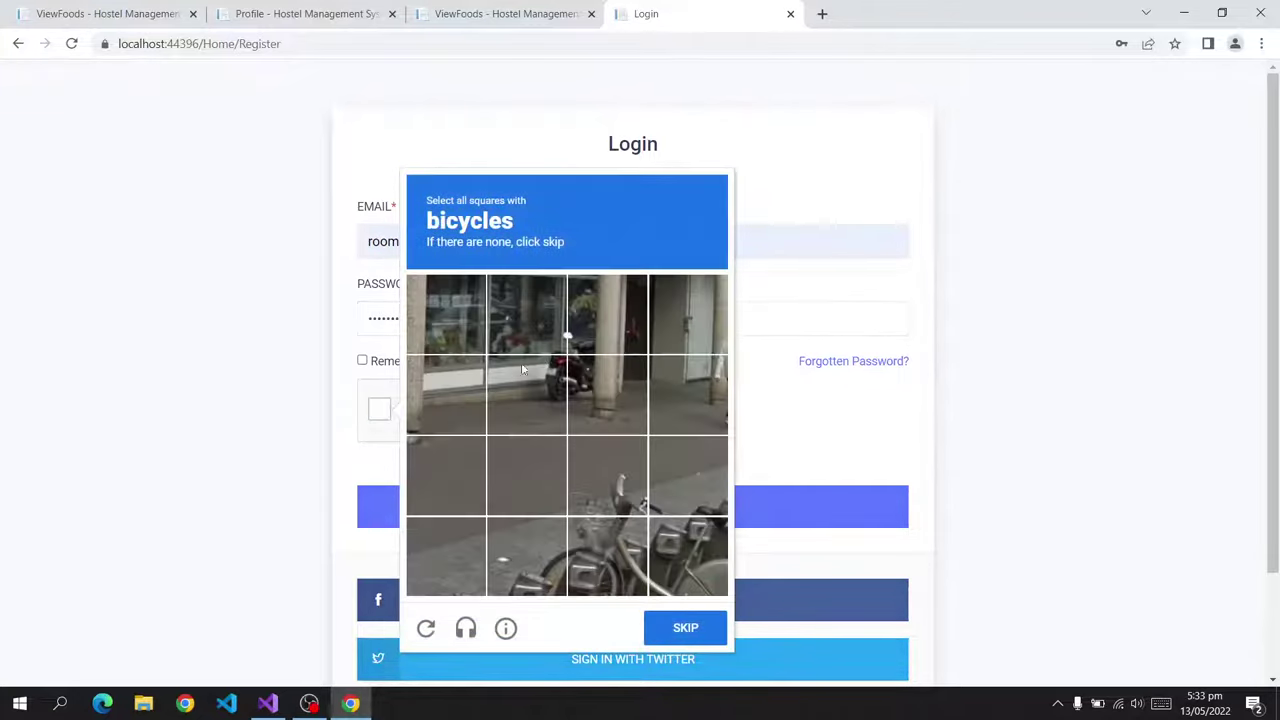
{"action": "left_click", "coordinate": [607, 527]}
{"action": "left_click", "coordinate": [686, 550]}
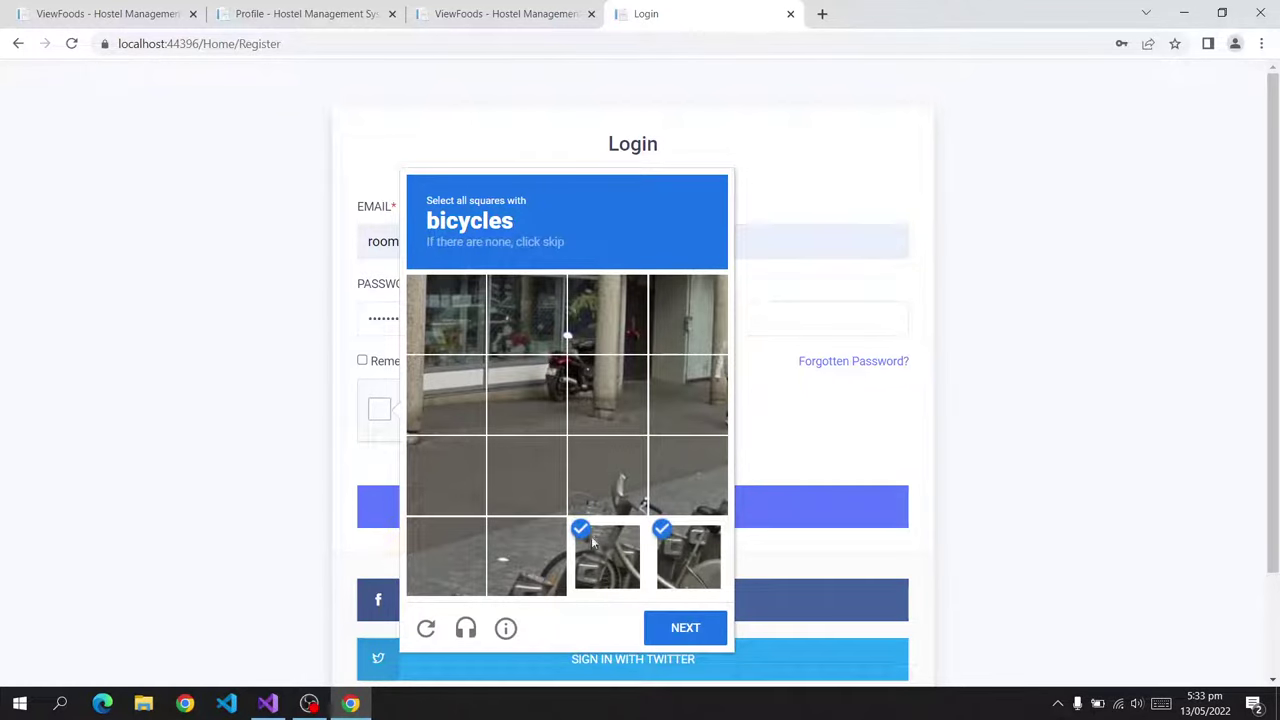
{"action": "left_click", "coordinate": [527, 552]}
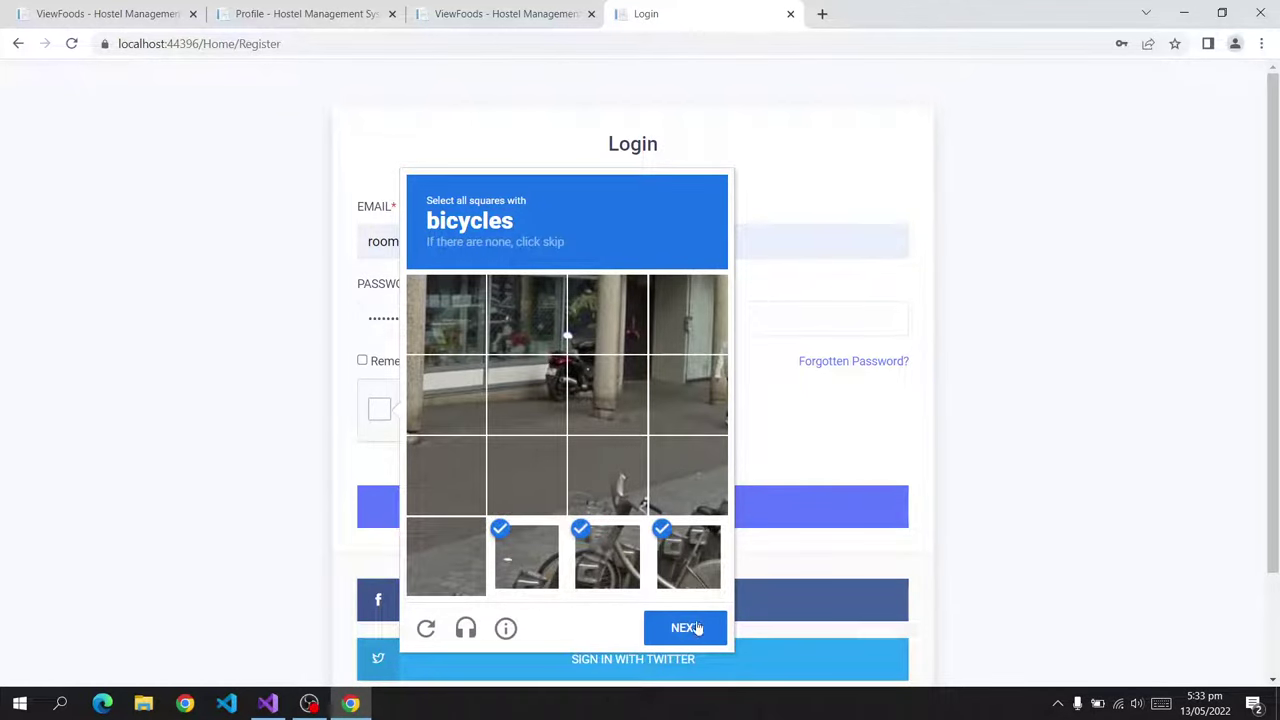
{"action": "left_click", "coordinate": [690, 627]}
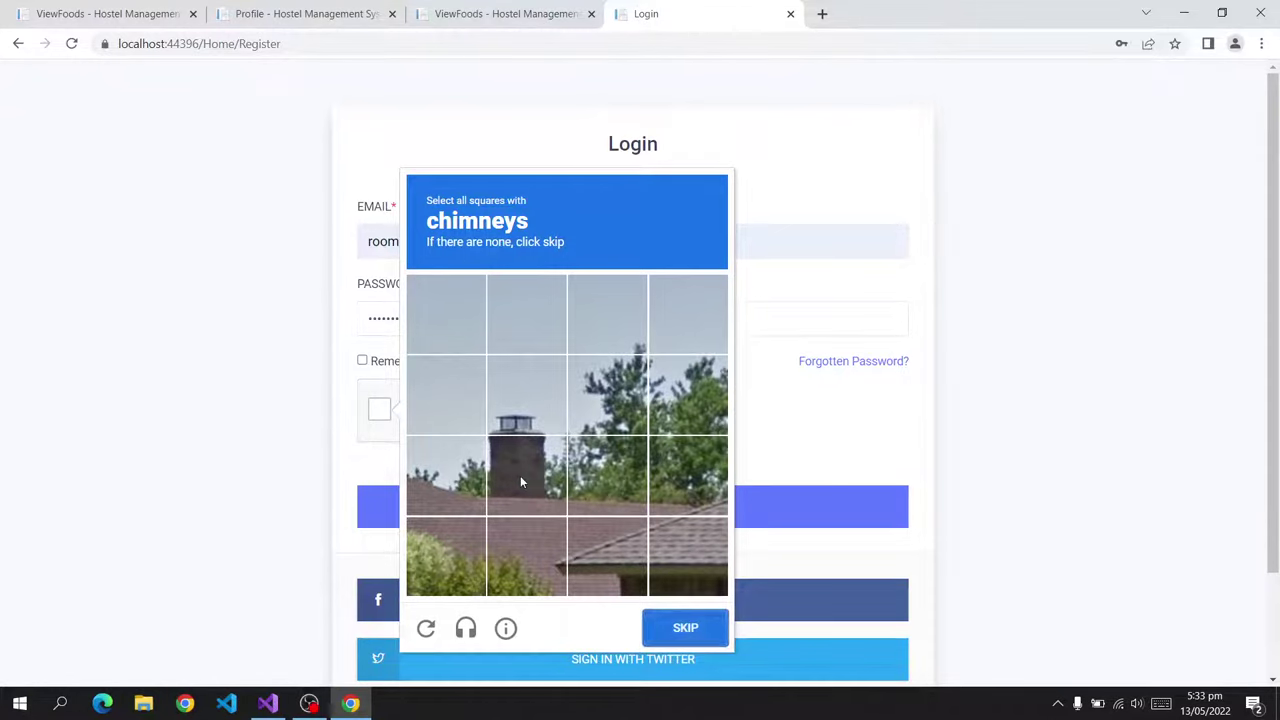
{"action": "left_click", "coordinate": [520, 483]}
{"action": "left_click", "coordinate": [522, 398]}
{"action": "left_click", "coordinate": [676, 628]}
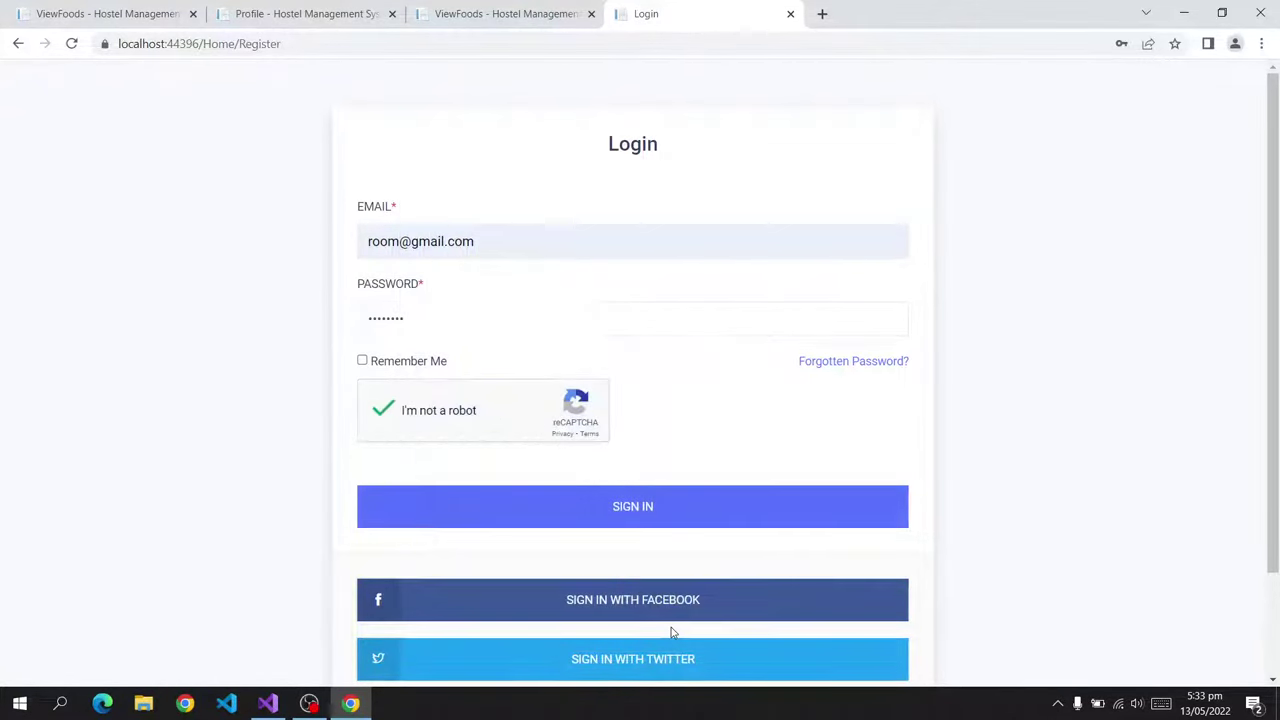
{"action": "left_click", "coordinate": [614, 503]}
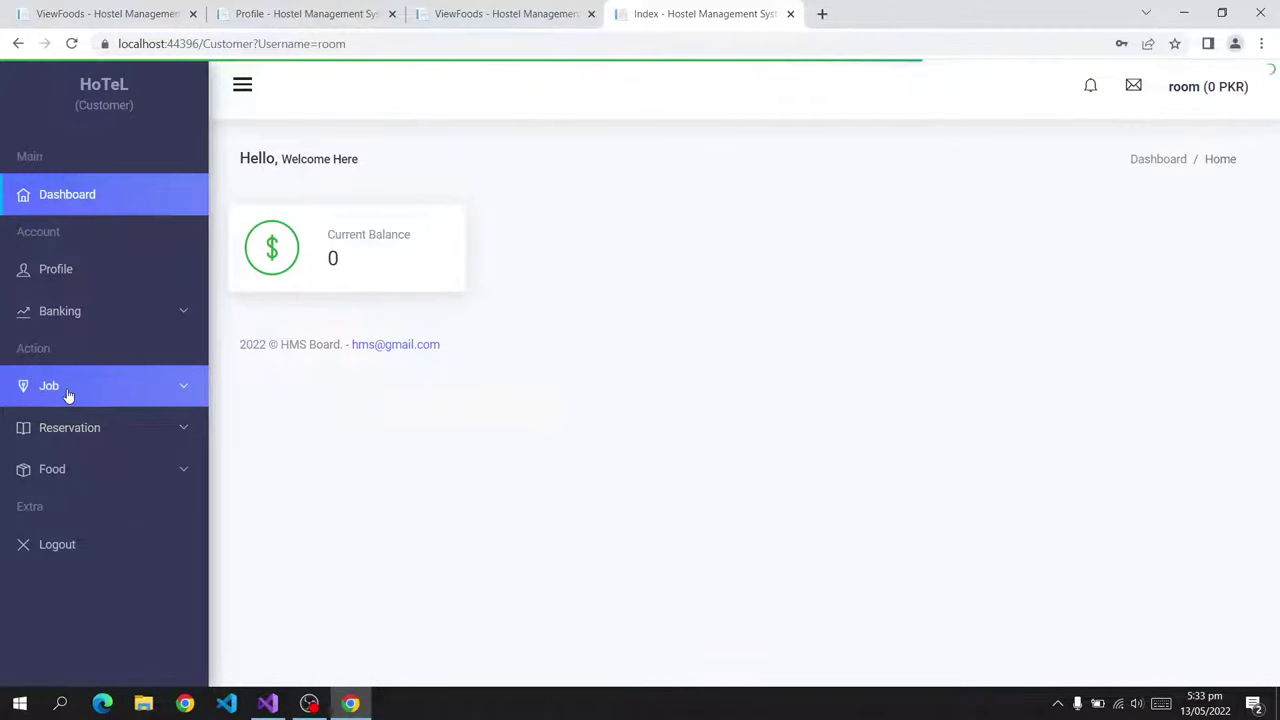
Apply for the Marcopolo Hotel room manager job from Available Jobs.
{"action": "left_click", "coordinate": [68, 392]}
{"action": "left_click", "coordinate": [100, 428]}
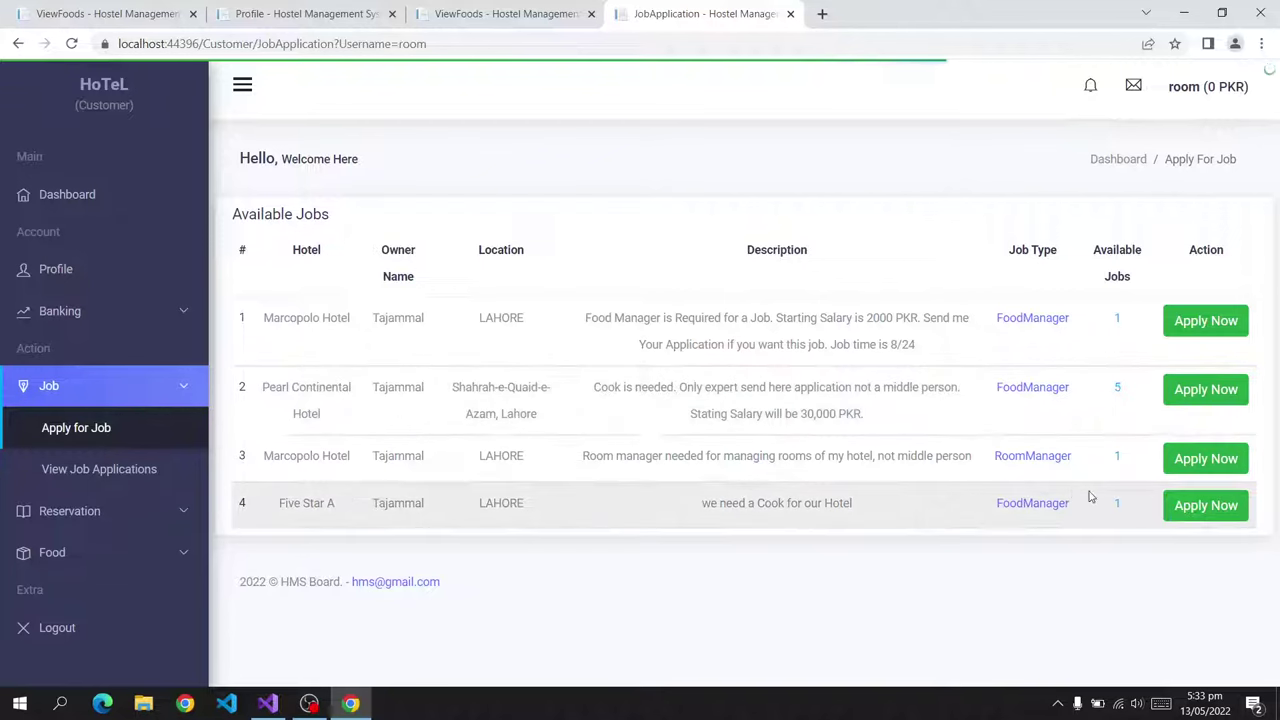
{"action": "left_click", "coordinate": [1185, 458]}
Enter 'i need job in your Hotel' as the application description and submit it.
{"action": "left_click", "coordinate": [593, 388]}
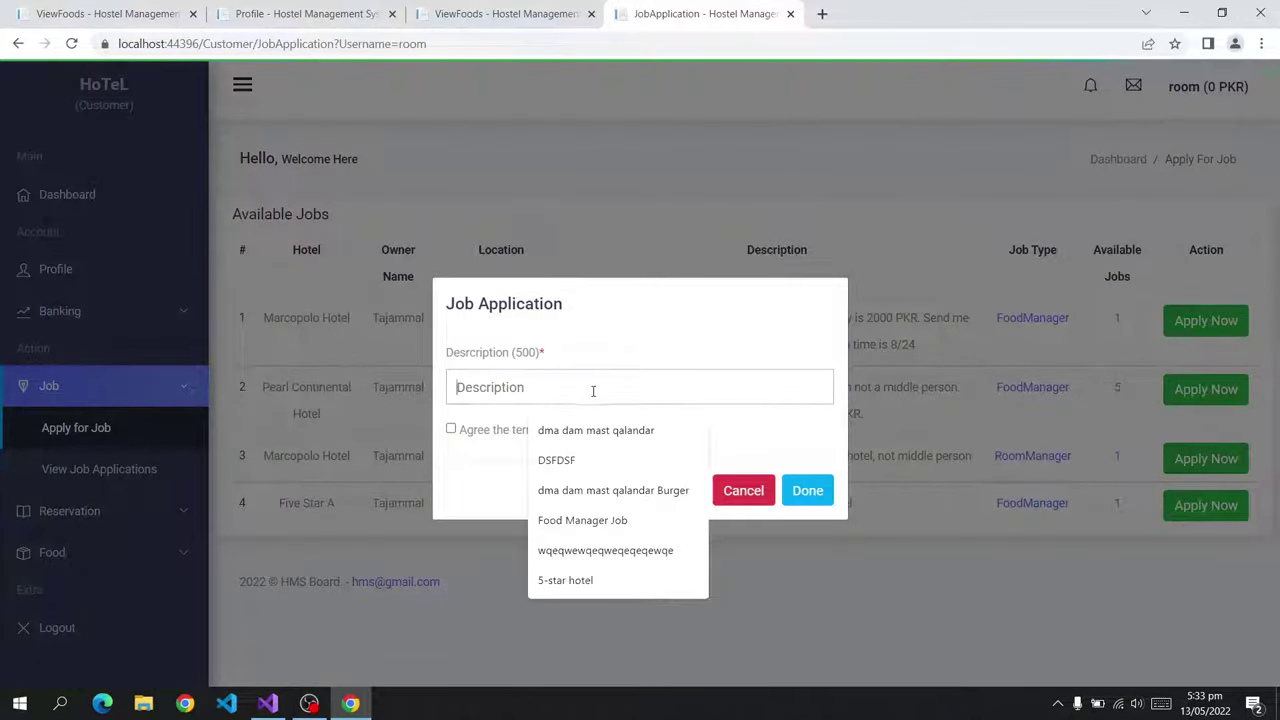
{"action": "type", "text": "i"}
{"action": "type", "text": " nne"}
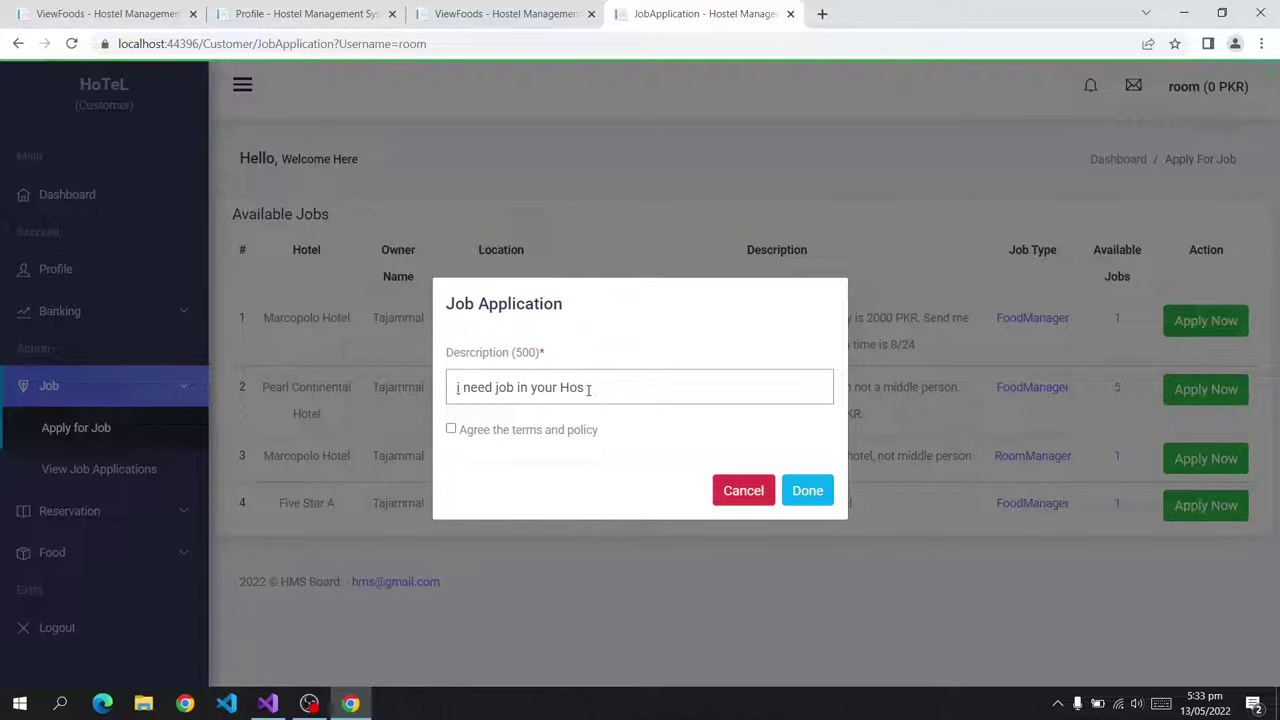
{"action": "left_click", "coordinate": [808, 490]}
In the owner's tab, open View Job Applications and review the room manager application.
{"action": "left_click", "coordinate": [100, 13]}
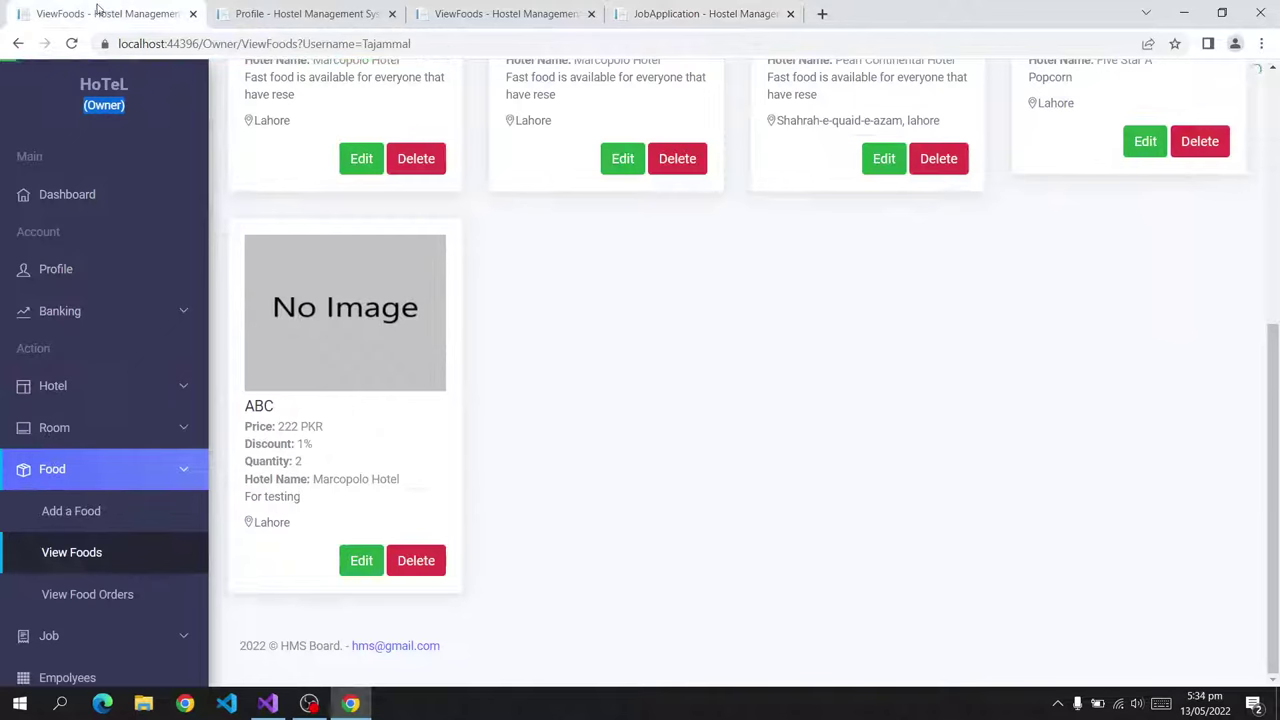
{"action": "scroll", "coordinate": [134, 600], "scroll_direction": "down", "scroll_amount": 2}
{"action": "left_click", "coordinate": [120, 476]}
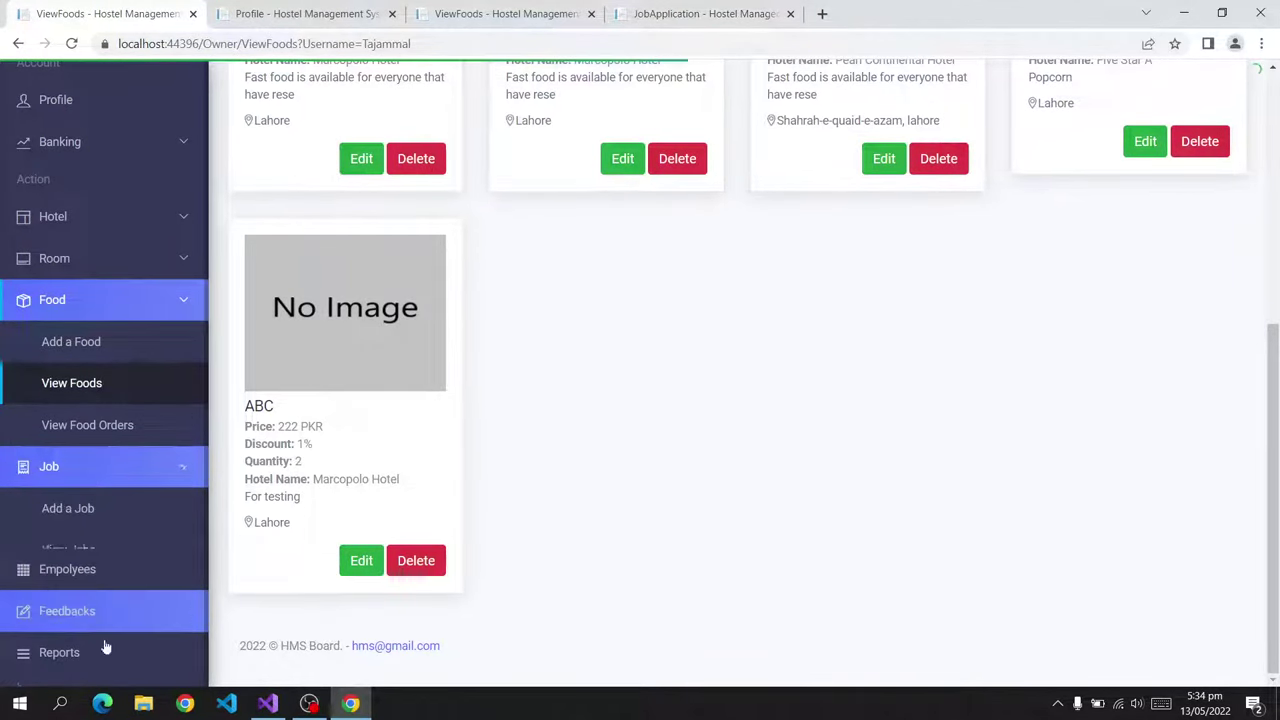
{"action": "left_click", "coordinate": [108, 590]}
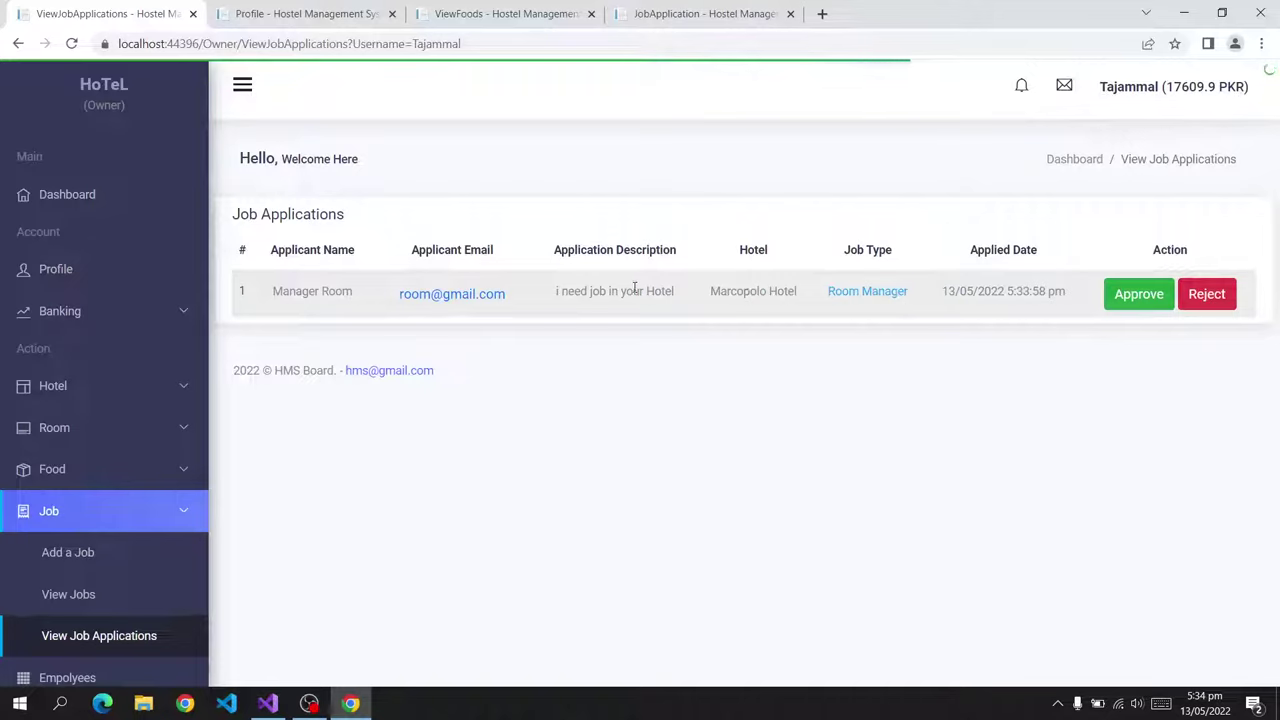
{"action": "left_click_drag", "start_coordinate": [566, 289], "coordinate": [680, 291]}
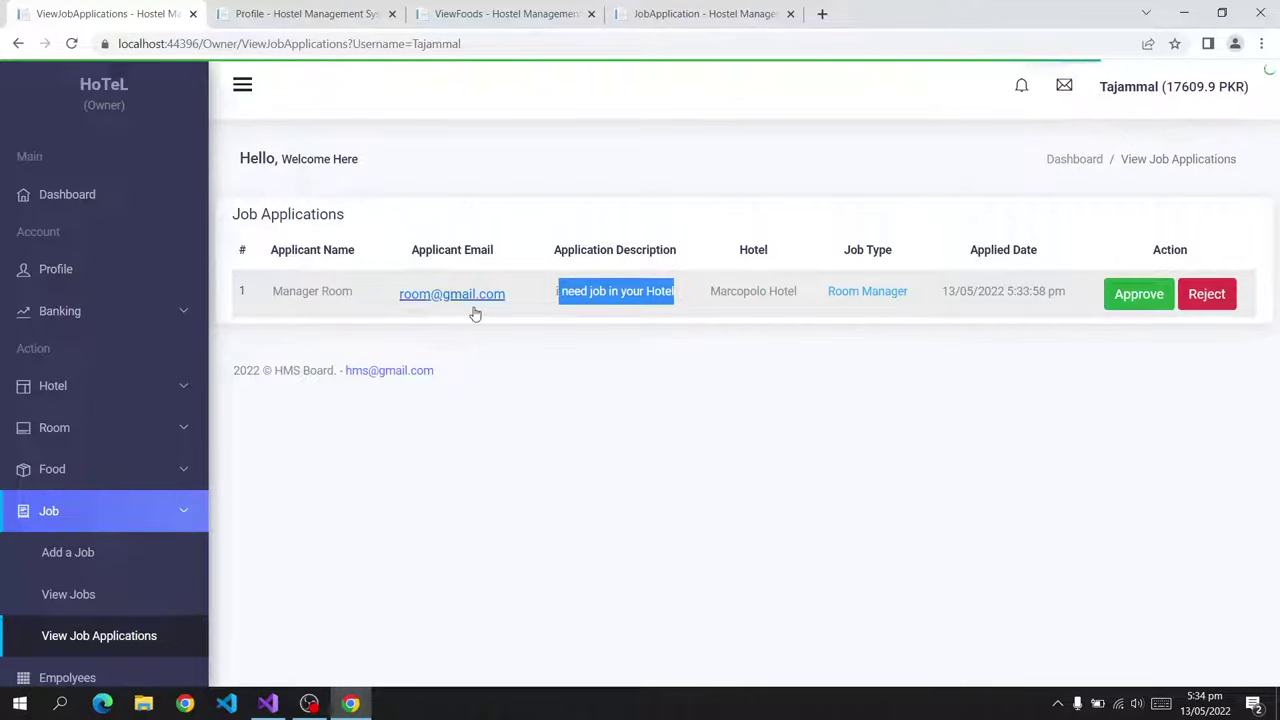
{"action": "left_click_drag", "start_coordinate": [270, 292], "coordinate": [354, 293]}
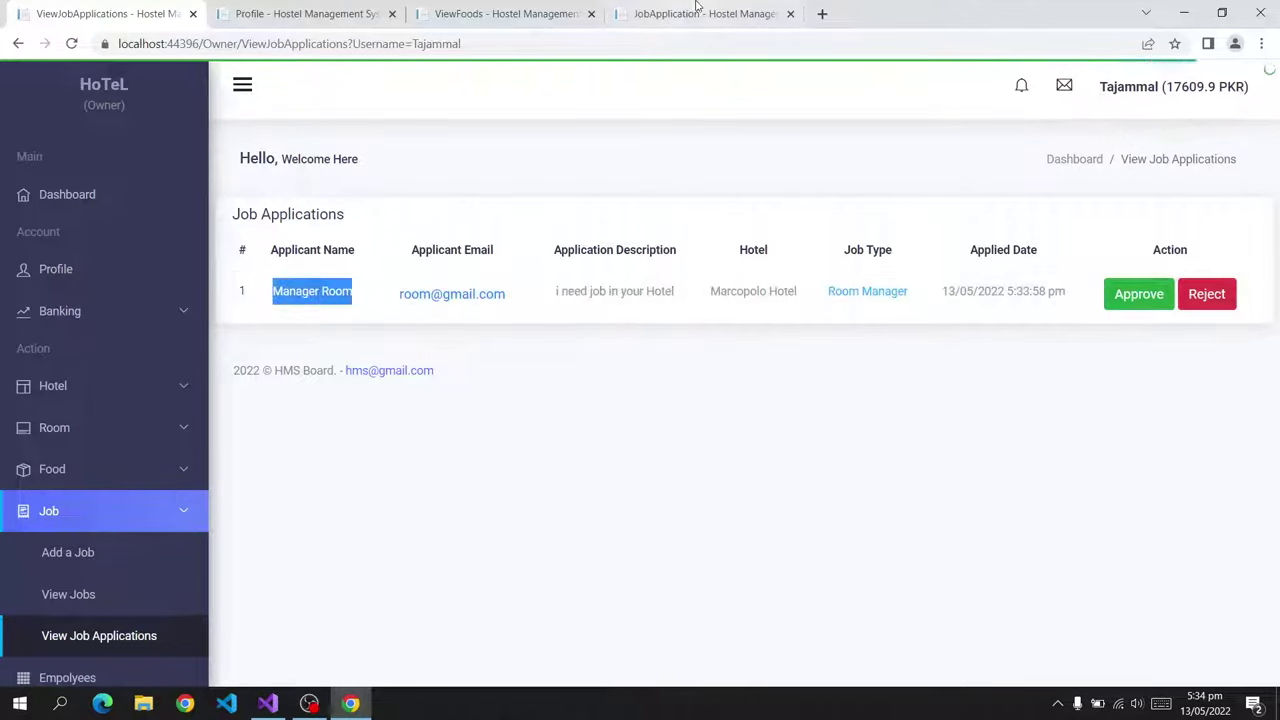
Check the applicant's phone number and details on the customer profile page.
{"action": "left_click", "coordinate": [705, 14]}
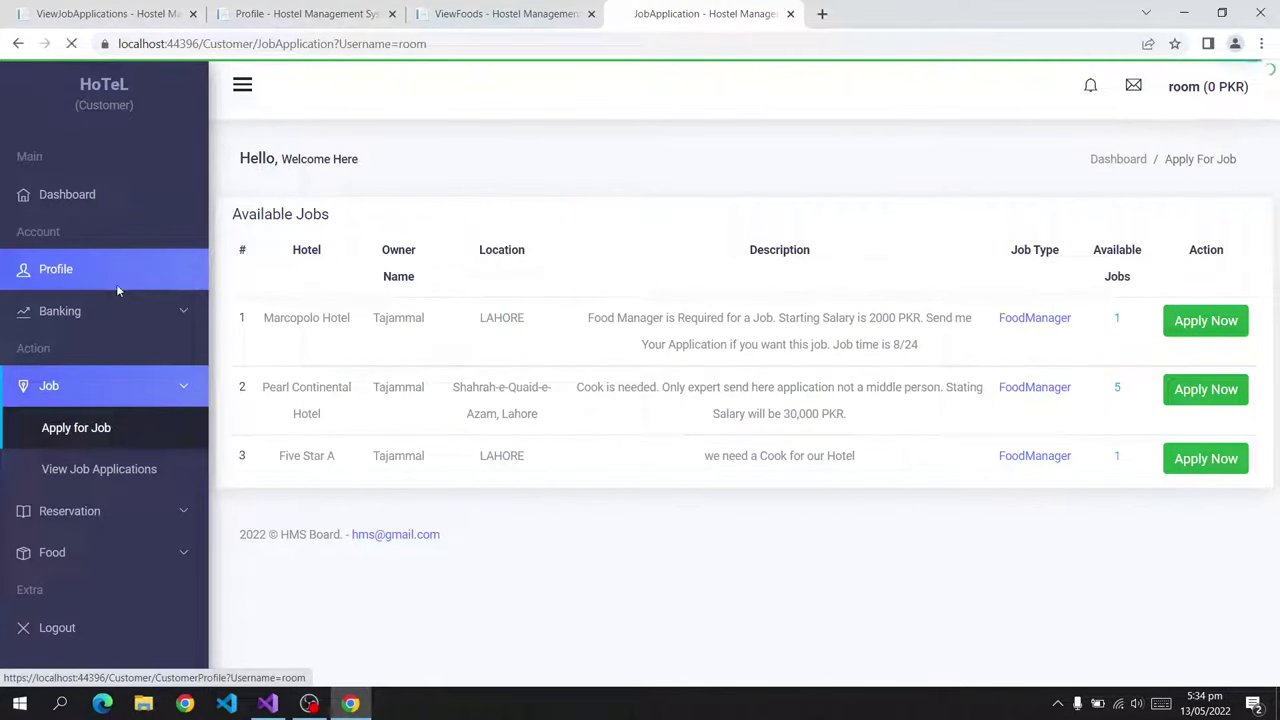
{"action": "left_click", "coordinate": [117, 288]}
{"action": "left_click_drag", "start_coordinate": [800, 342], "coordinate": [678, 341]}
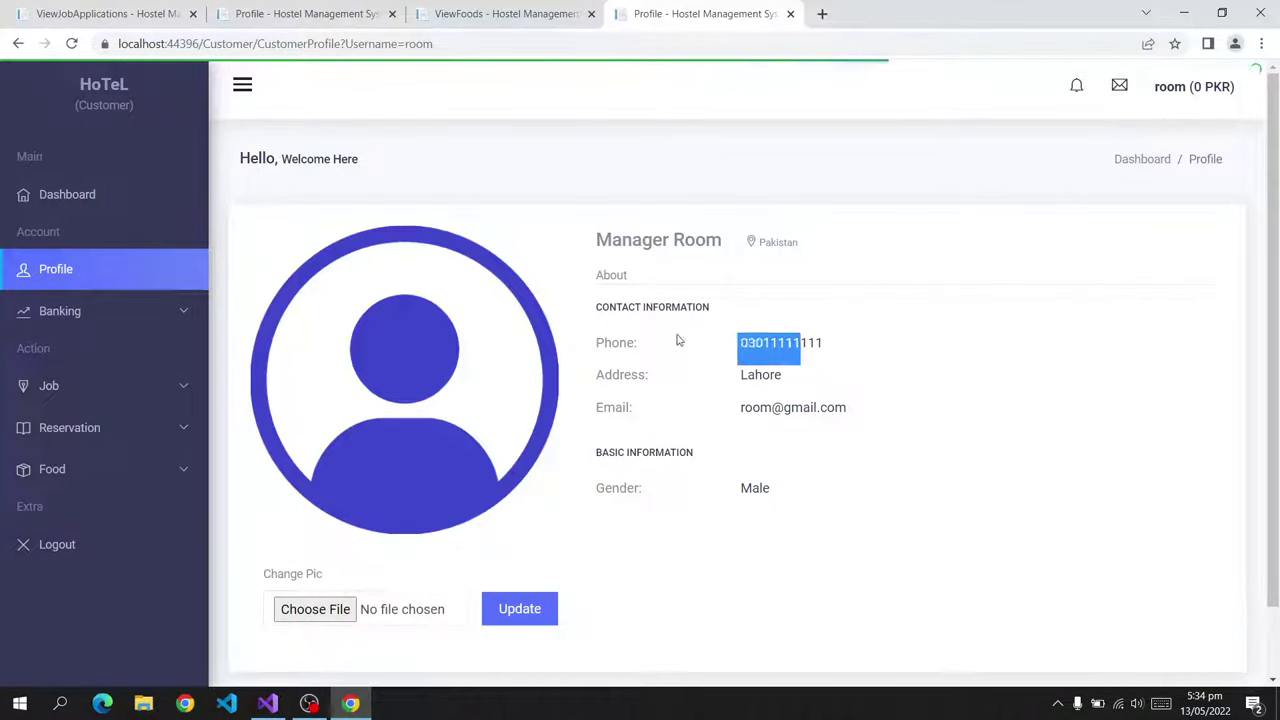
{"action": "left_click_drag", "start_coordinate": [770, 381], "coordinate": [863, 399]}
{"action": "left_click", "coordinate": [545, 248]}
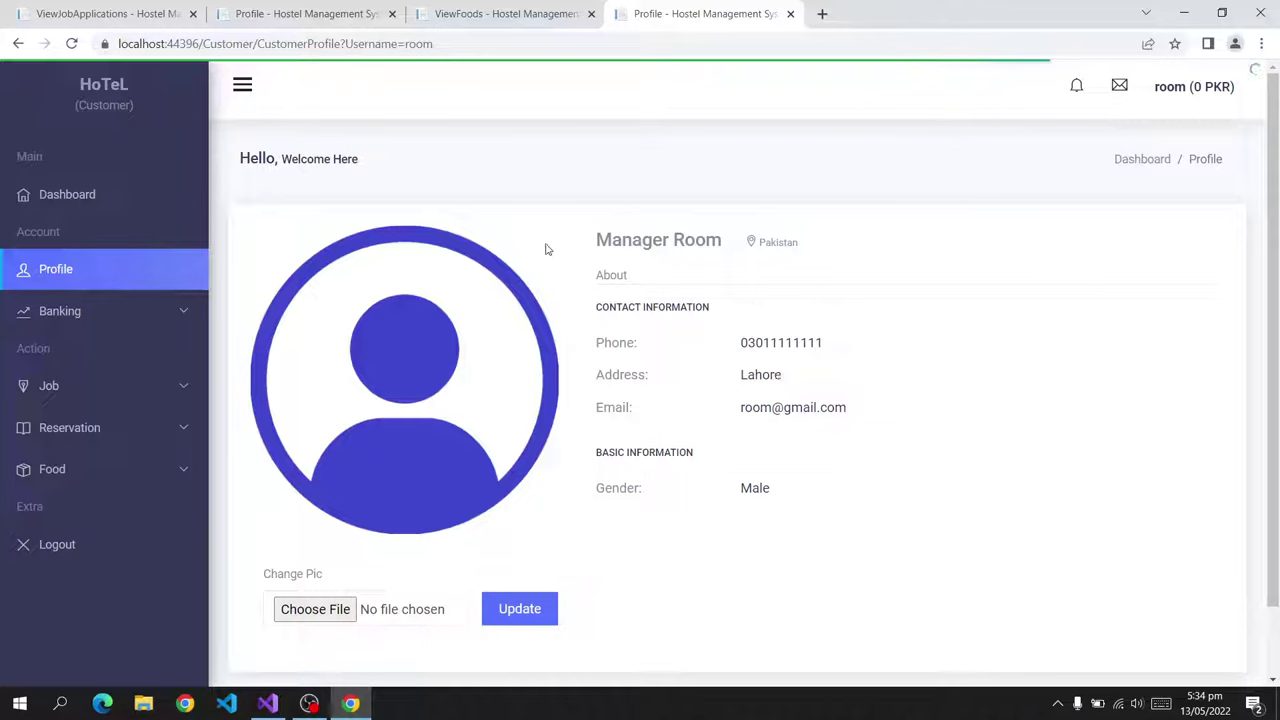
{"action": "left_click", "coordinate": [134, 10]}
Approve the room manager application with a salary of 2000 PKR.
{"action": "left_click", "coordinate": [1140, 294]}
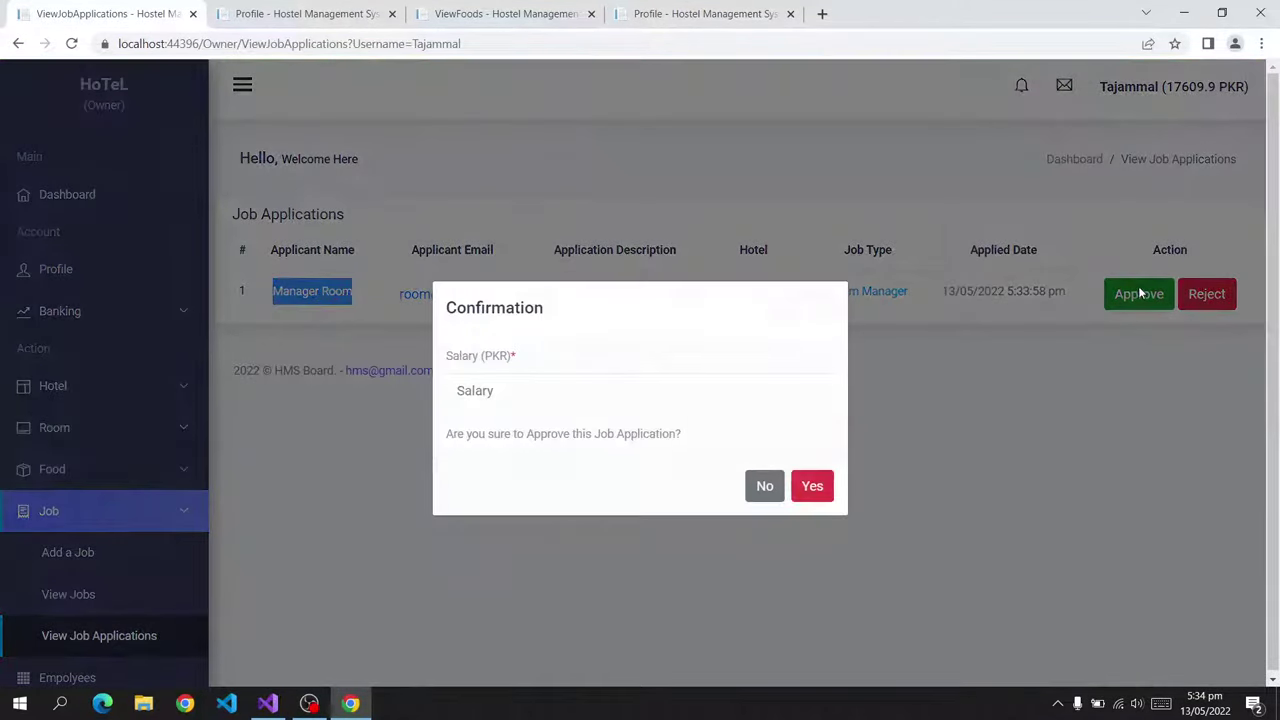
{"action": "left_click", "coordinate": [553, 390]}
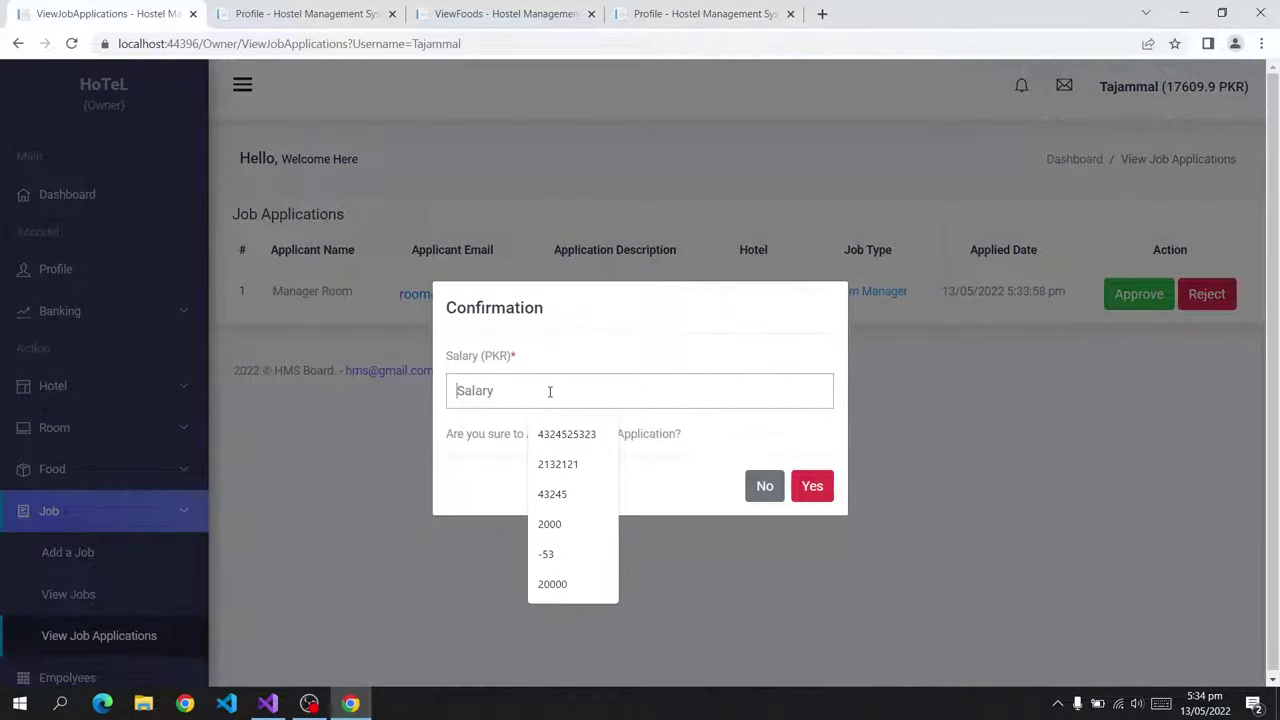
{"action": "left_click", "coordinate": [569, 528]}
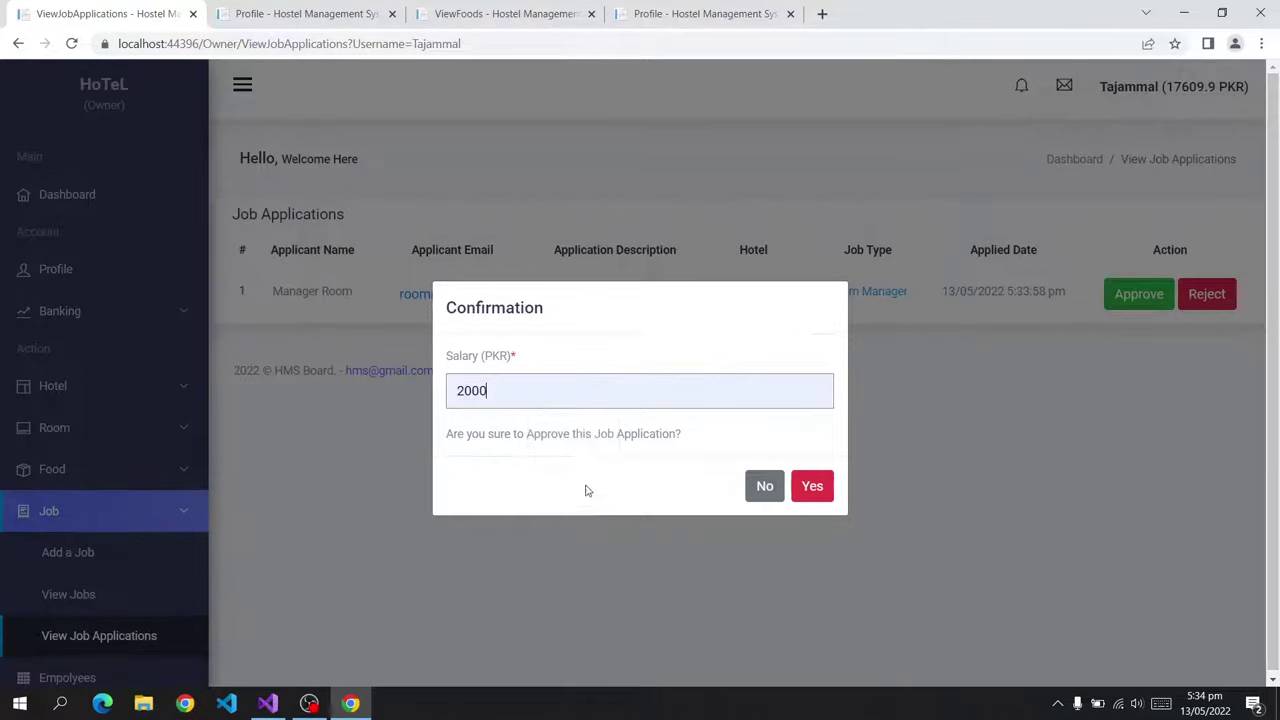
{"action": "left_click", "coordinate": [809, 488]}
{"action": "left_click", "coordinate": [686, 13]}
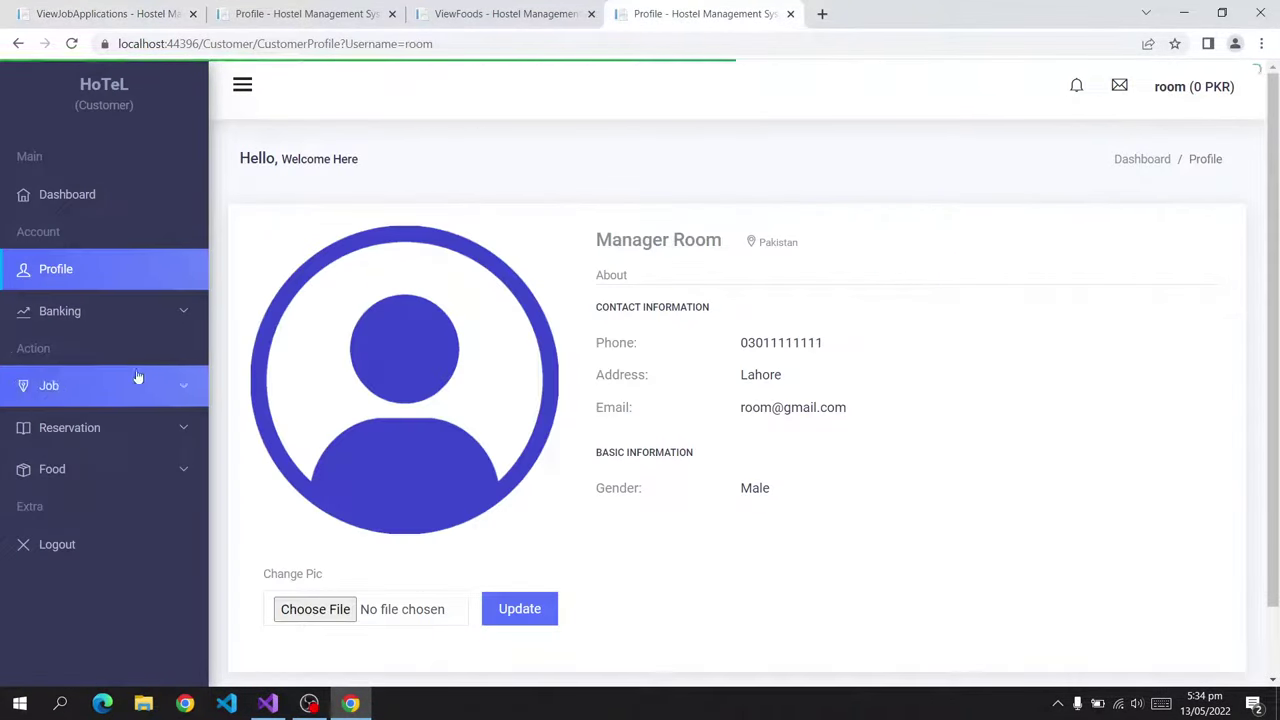
Reload to the login page and enter the applicant's e-mail and password.
{"action": "left_click", "coordinate": [85, 288]}
{"action": "left_click", "coordinate": [443, 241]}
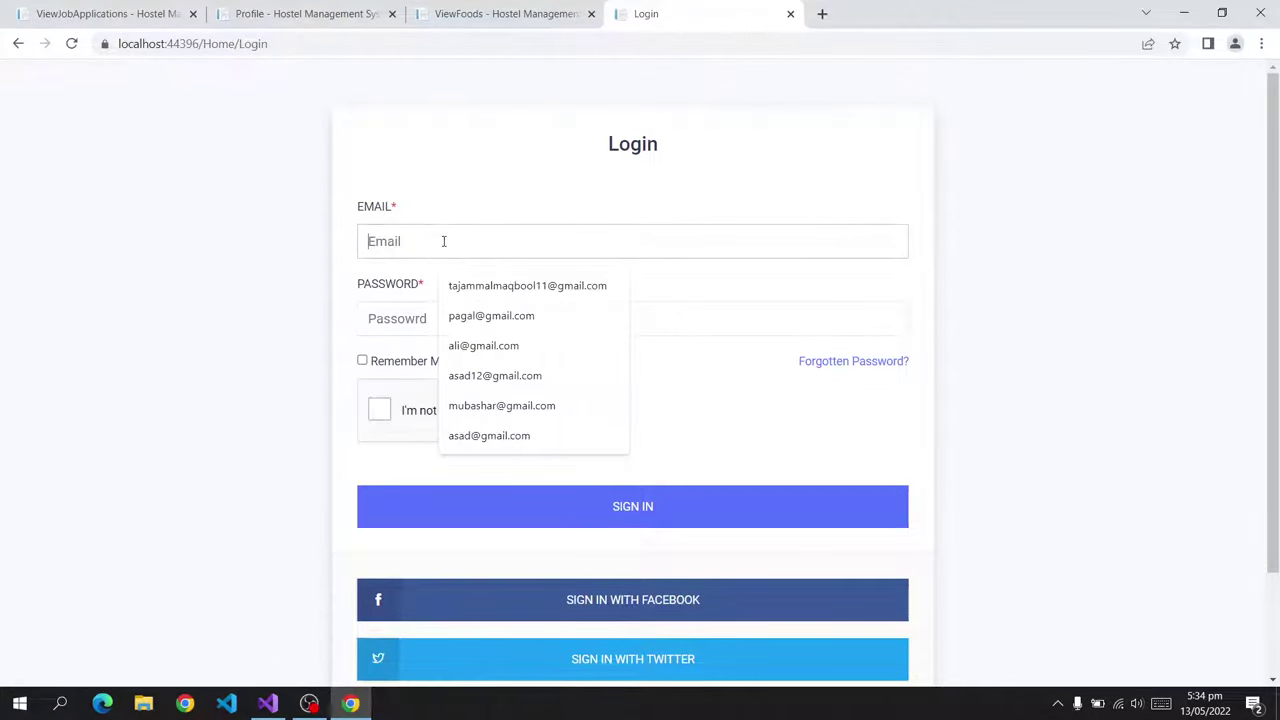
{"action": "left_click", "coordinate": [449, 289]}
{"action": "left_click", "coordinate": [440, 318]}
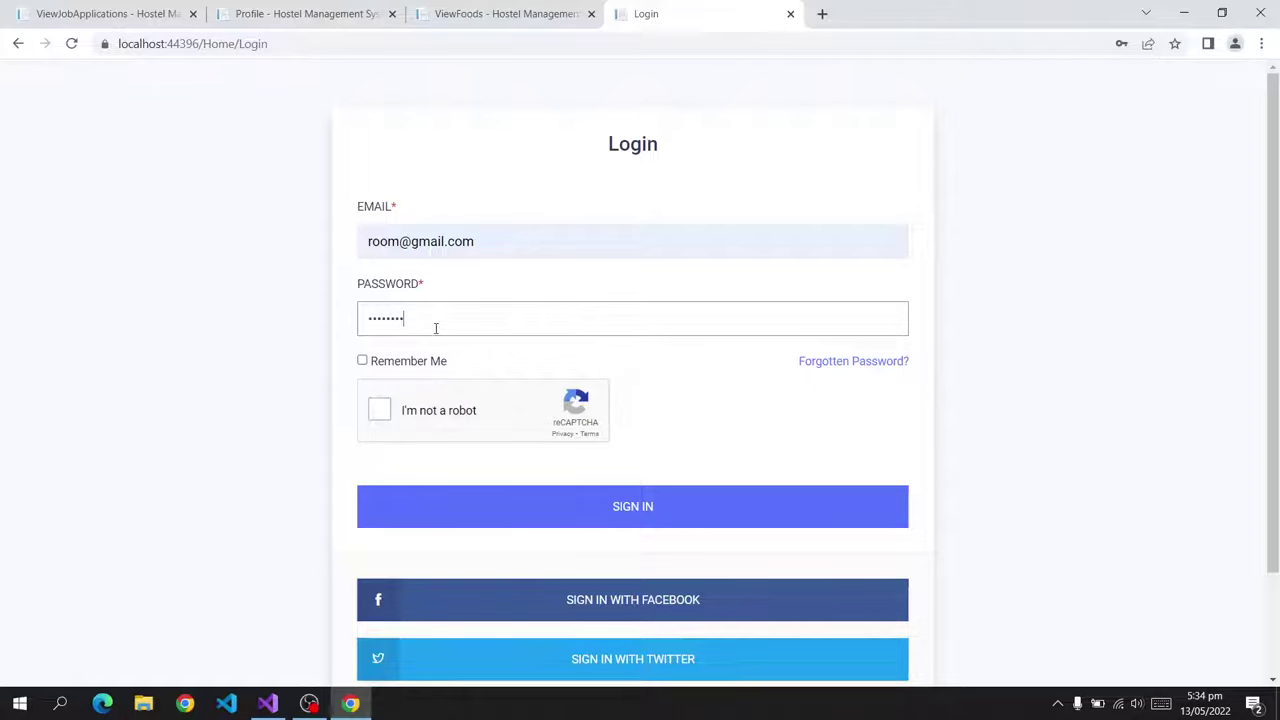
Complete the traffic-light reCAPTCHA challenge to sign in.
{"action": "left_click", "coordinate": [442, 417]}
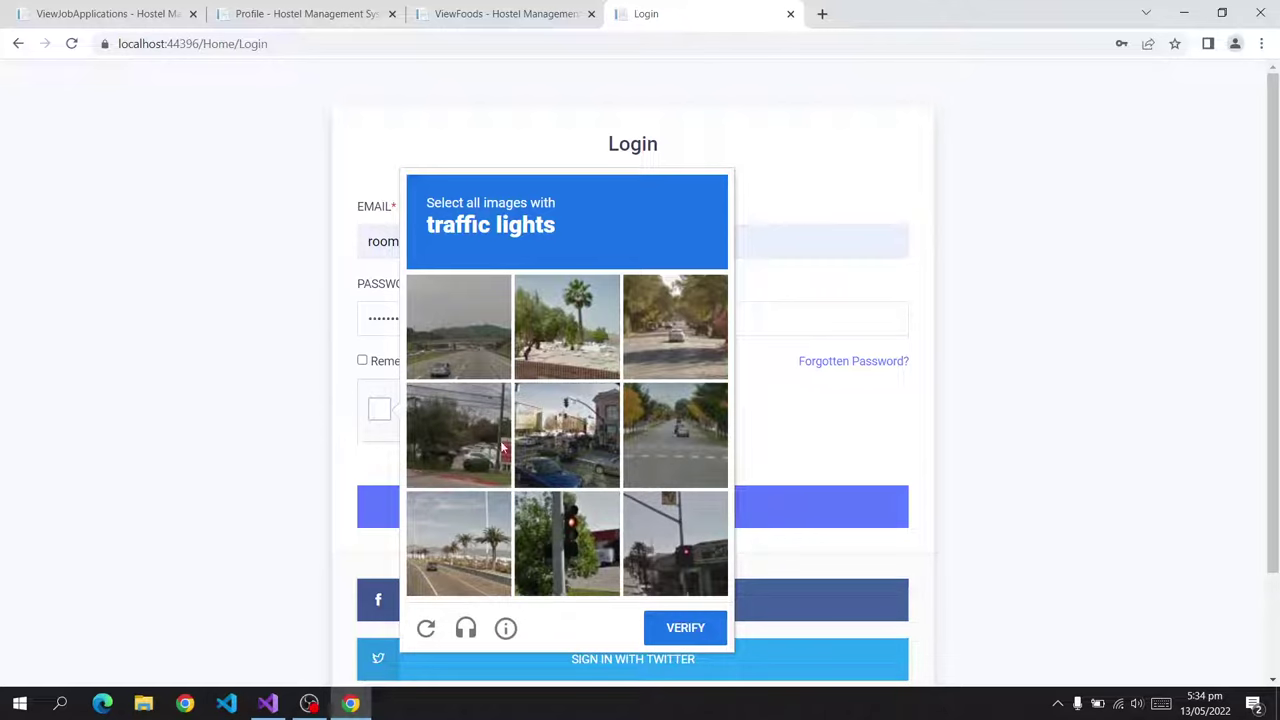
{"action": "left_click", "coordinate": [571, 536]}
{"action": "left_click", "coordinate": [672, 542]}
{"action": "left_click", "coordinate": [552, 421]}
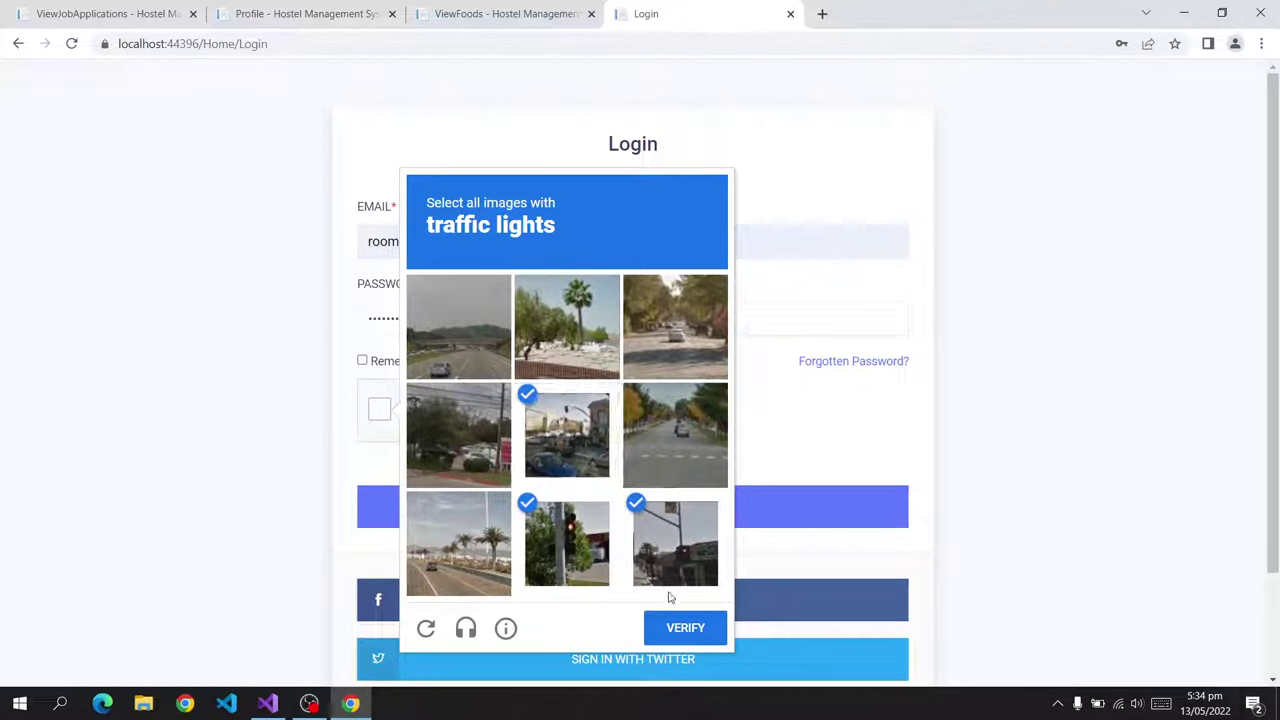
{"action": "left_click", "coordinate": [684, 628]}
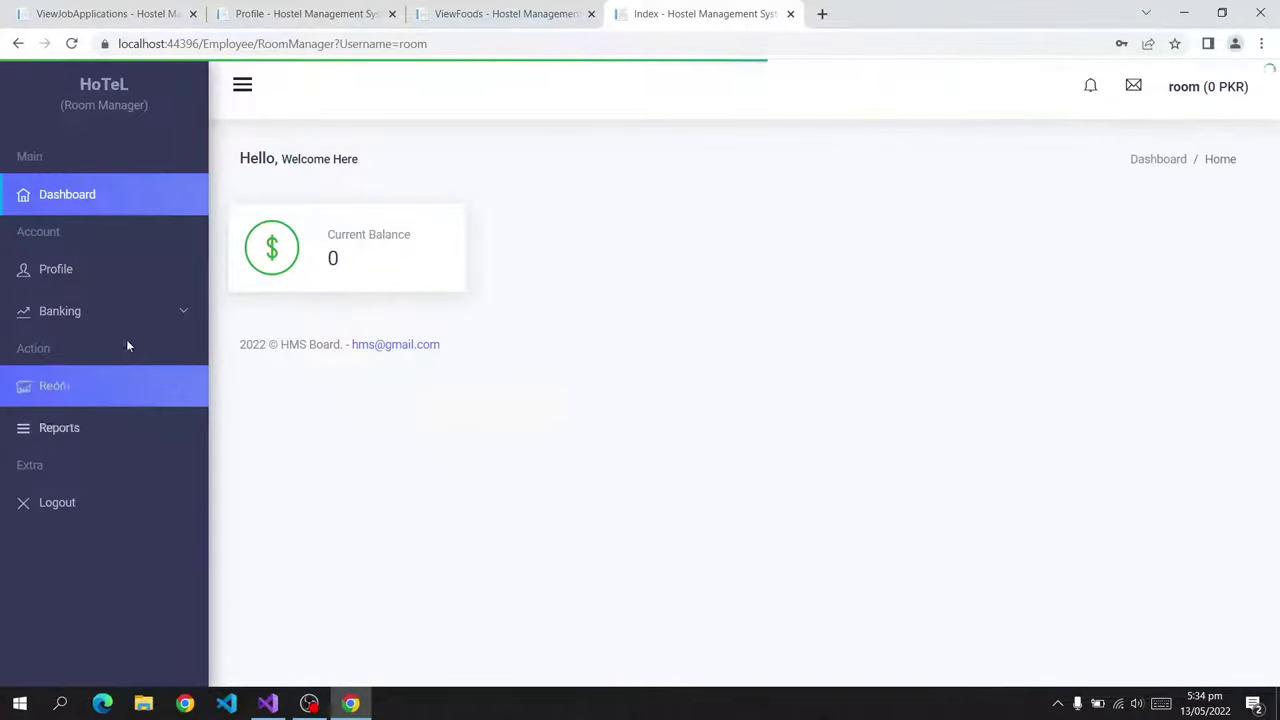
{"action": "left_click_drag", "start_coordinate": [60, 105], "coordinate": [118, 106]}
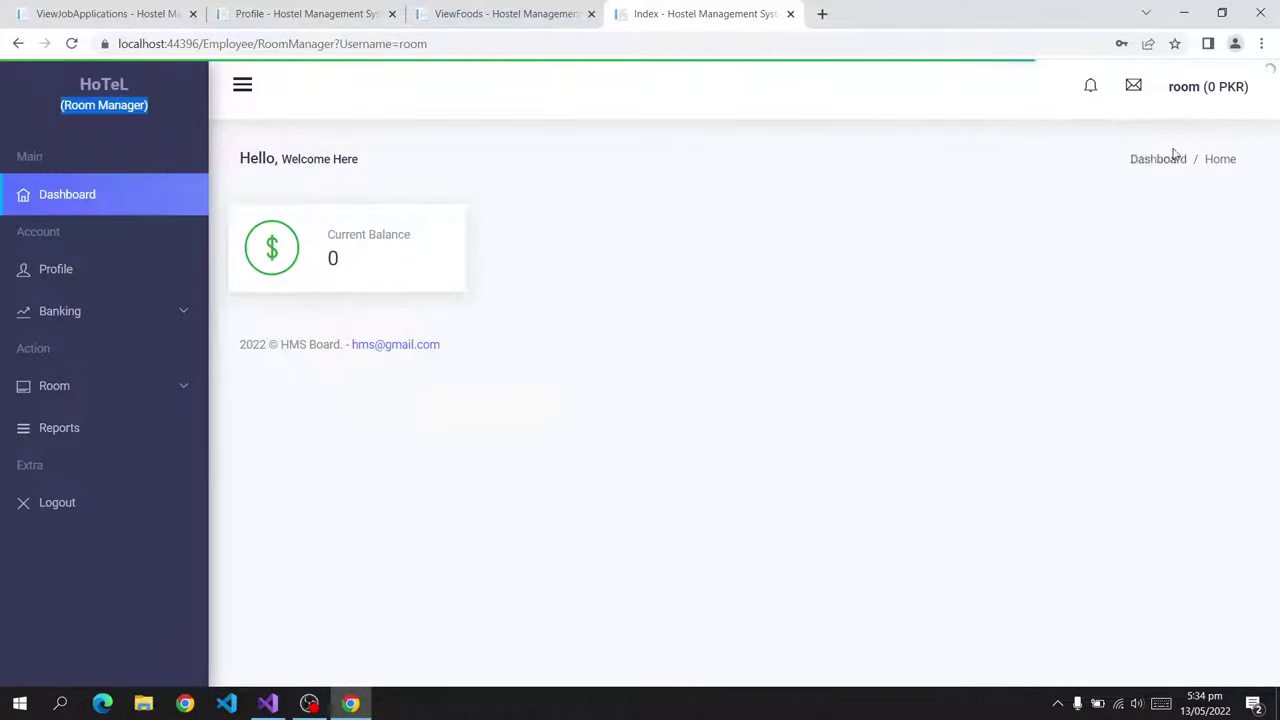
{"action": "left_click", "coordinate": [84, 269]}
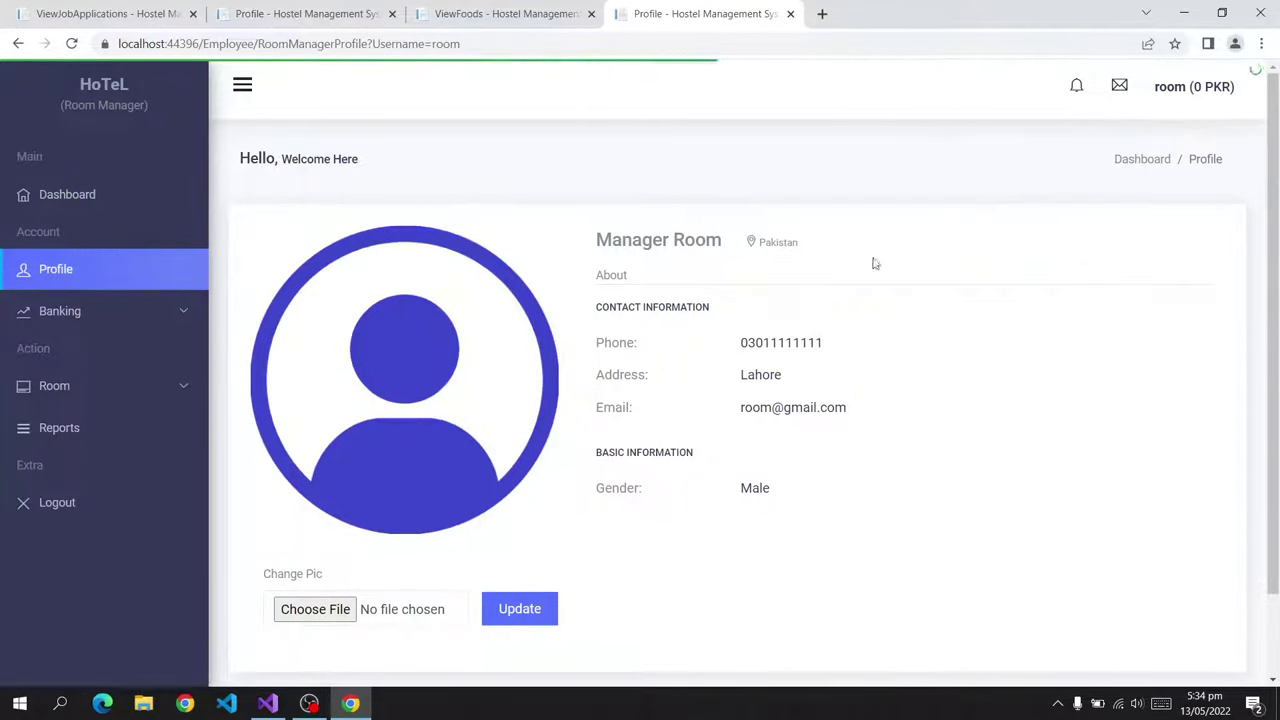
{"action": "left_click_drag", "start_coordinate": [659, 343], "coordinate": [897, 423]}
{"action": "left_click", "coordinate": [587, 470]}
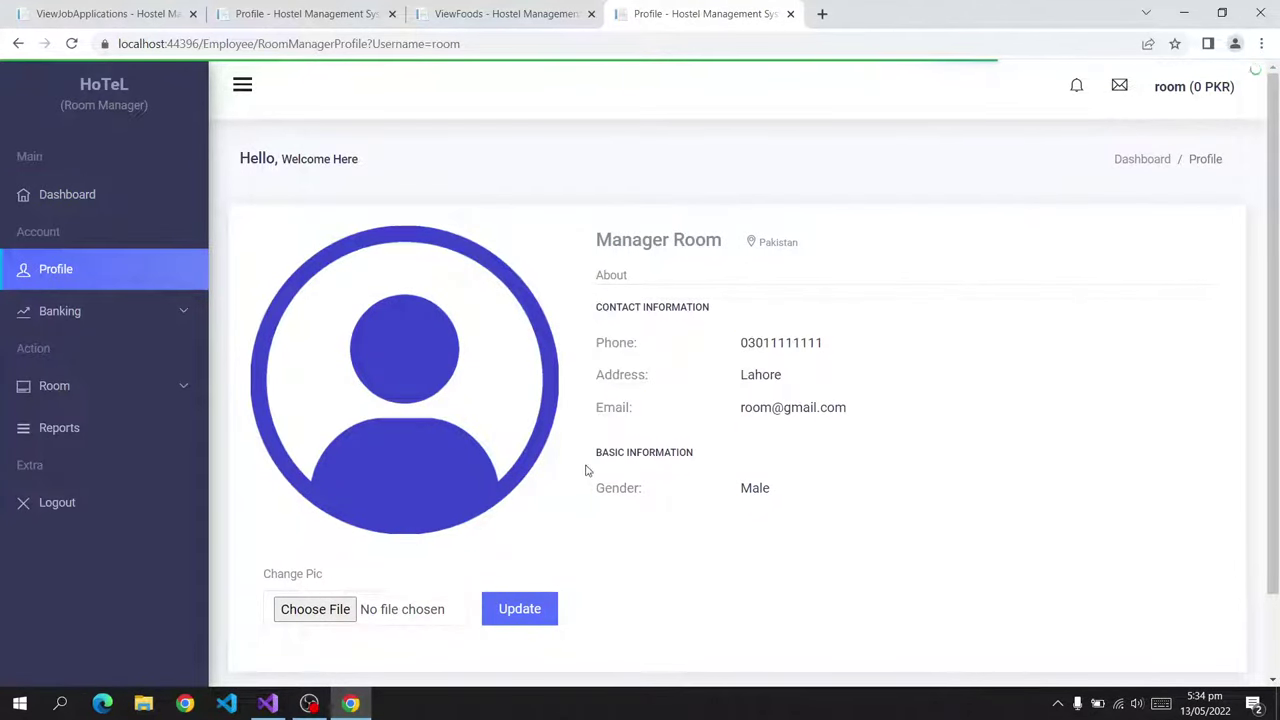
{"action": "left_click", "coordinate": [327, 607]}
{"action": "double_click", "coordinate": [191, 160]}
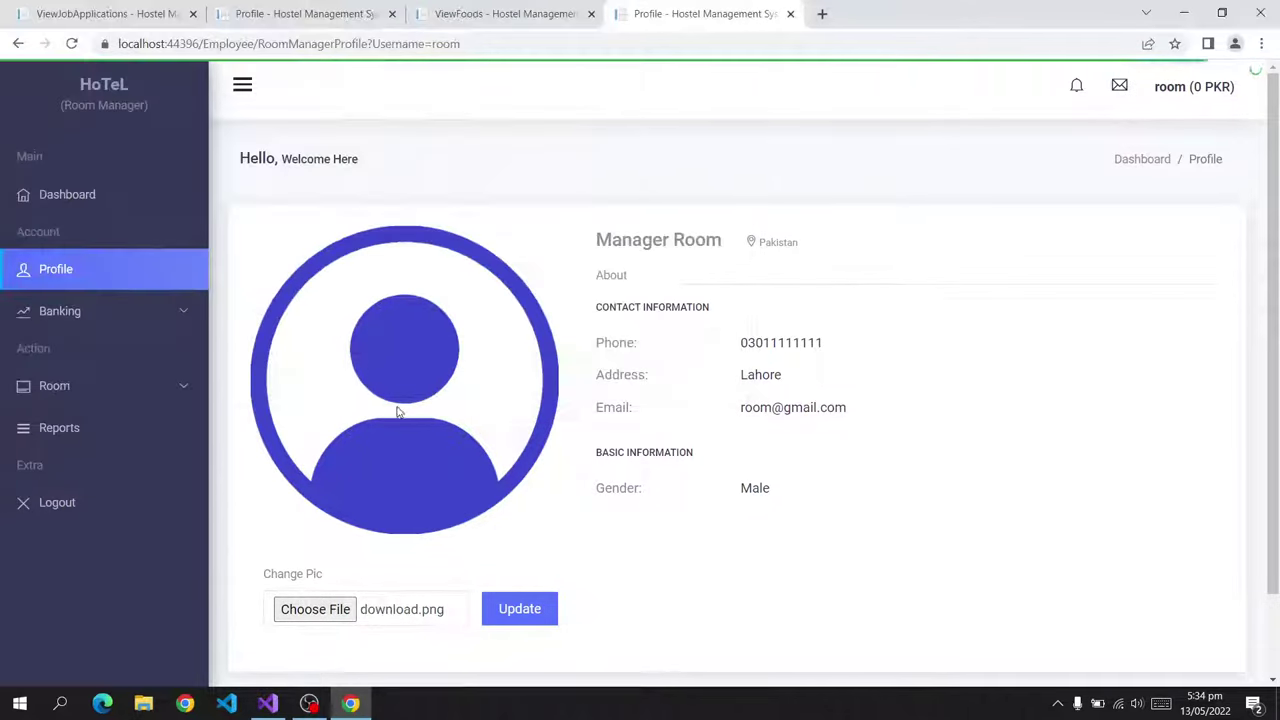
{"action": "left_click", "coordinate": [505, 612]}
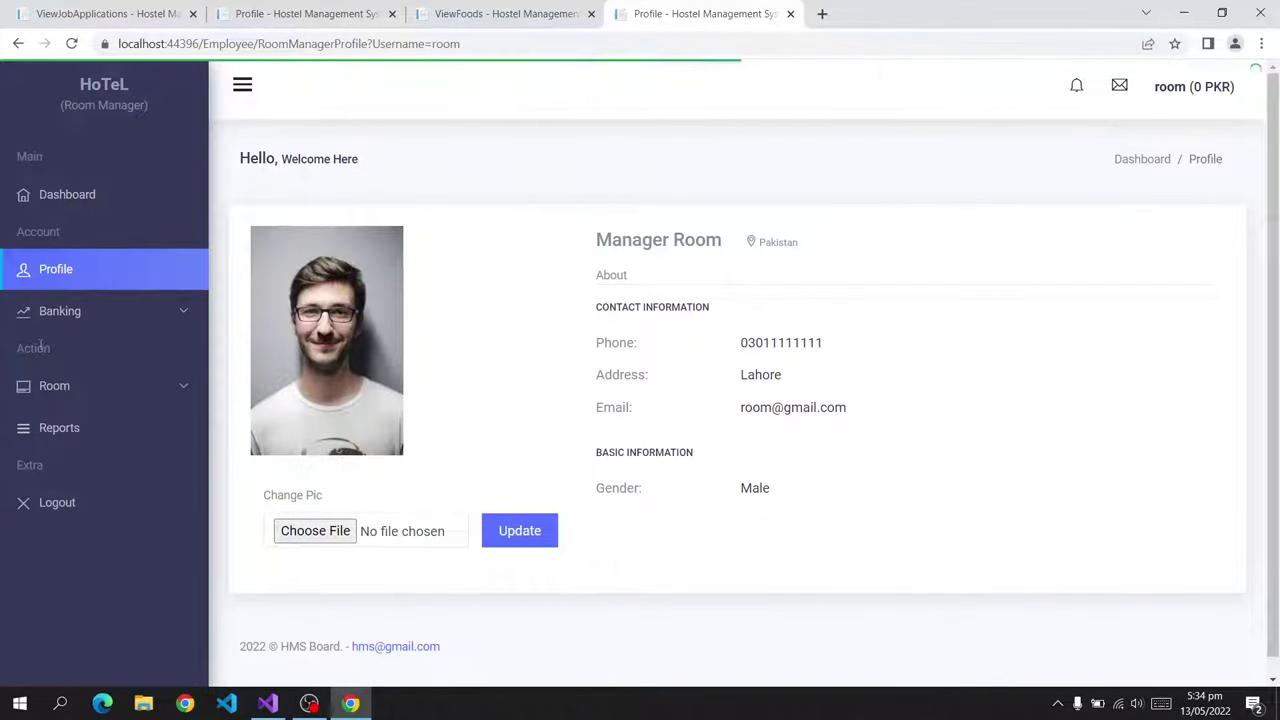
Open Banking's View Transactions to see the empty transaction list.
{"action": "left_click", "coordinate": [60, 311]}
{"action": "left_click", "coordinate": [88, 394]}
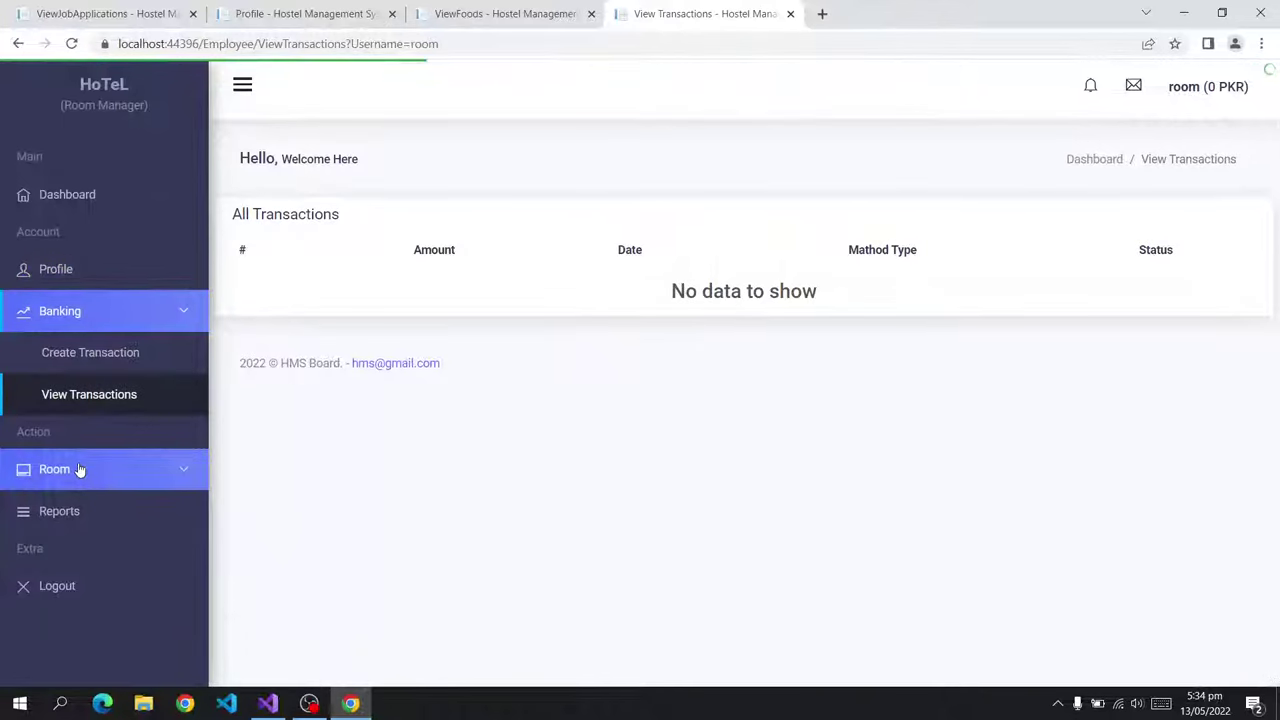
{"action": "left_click", "coordinate": [80, 470]}
Review the room types list and the rooms with their hotels and booking status.
{"action": "left_click", "coordinate": [107, 636]}
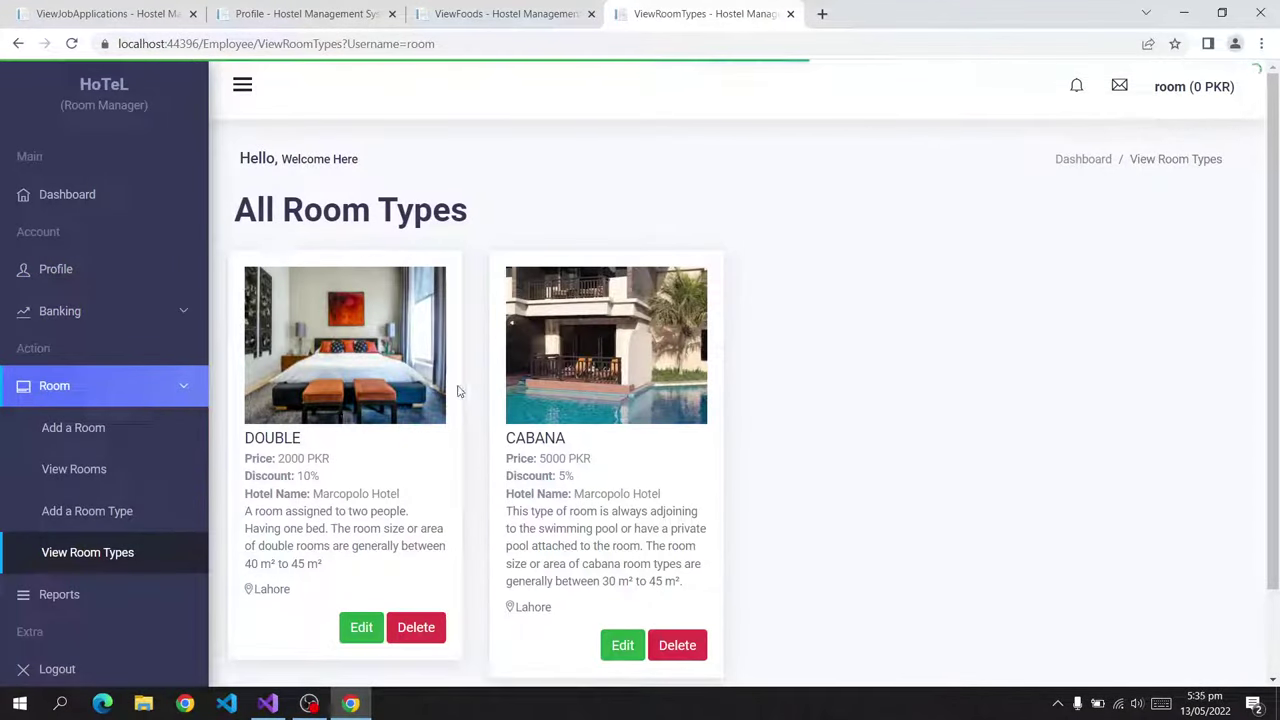
{"action": "scroll", "coordinate": [449, 391], "scroll_direction": "down", "scroll_amount": 1}
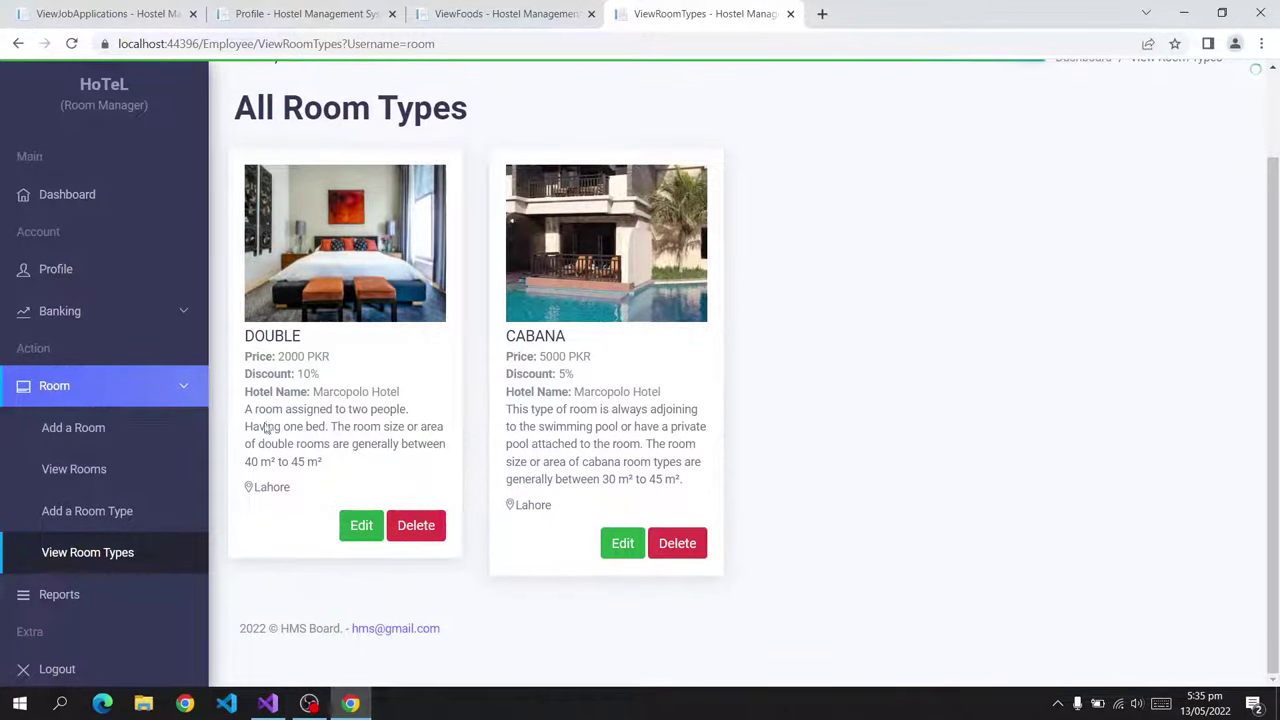
{"action": "left_click", "coordinate": [122, 469]}
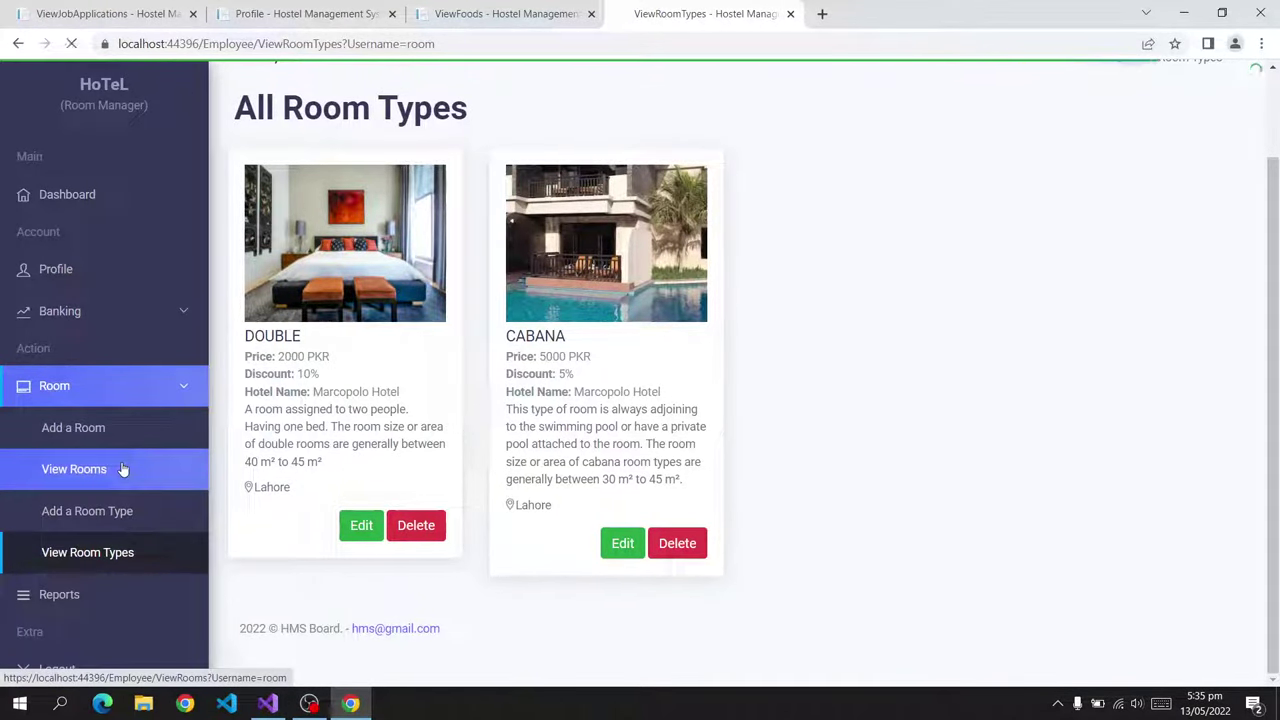
{"action": "left_click_drag", "start_coordinate": [771, 290], "coordinate": [897, 293]}
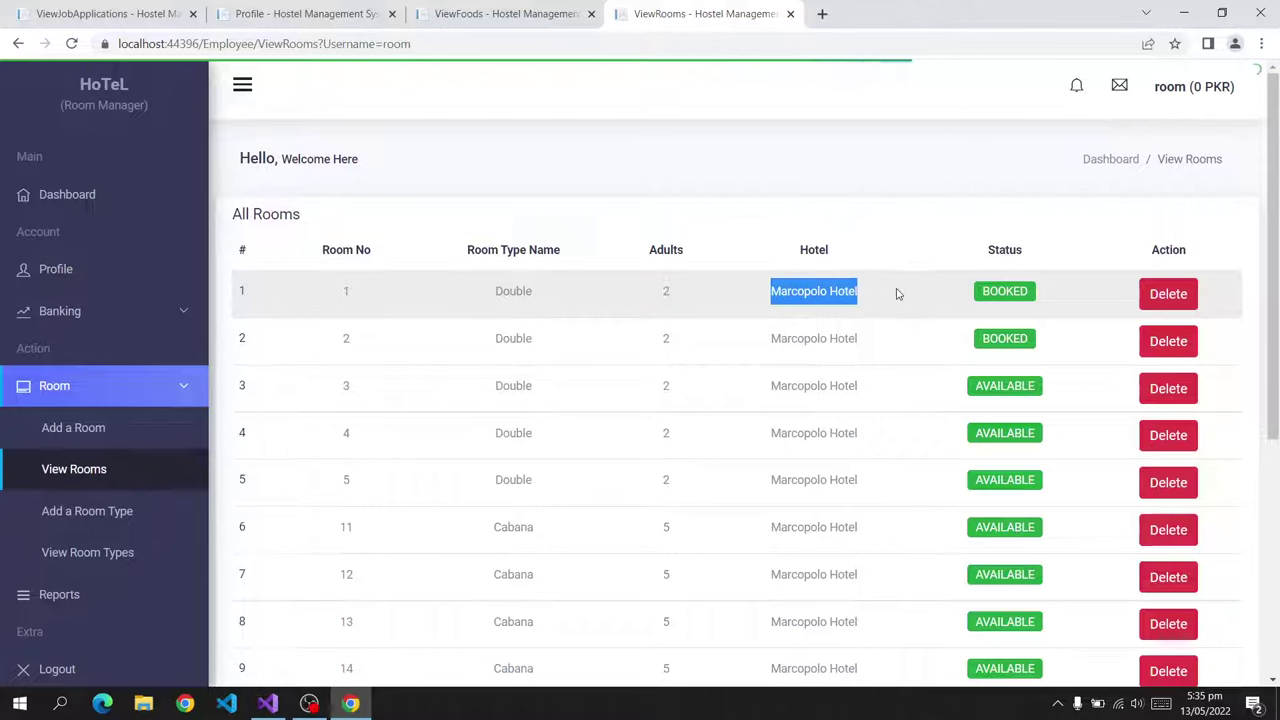
{"action": "left_click_drag", "start_coordinate": [765, 340], "coordinate": [860, 342]}
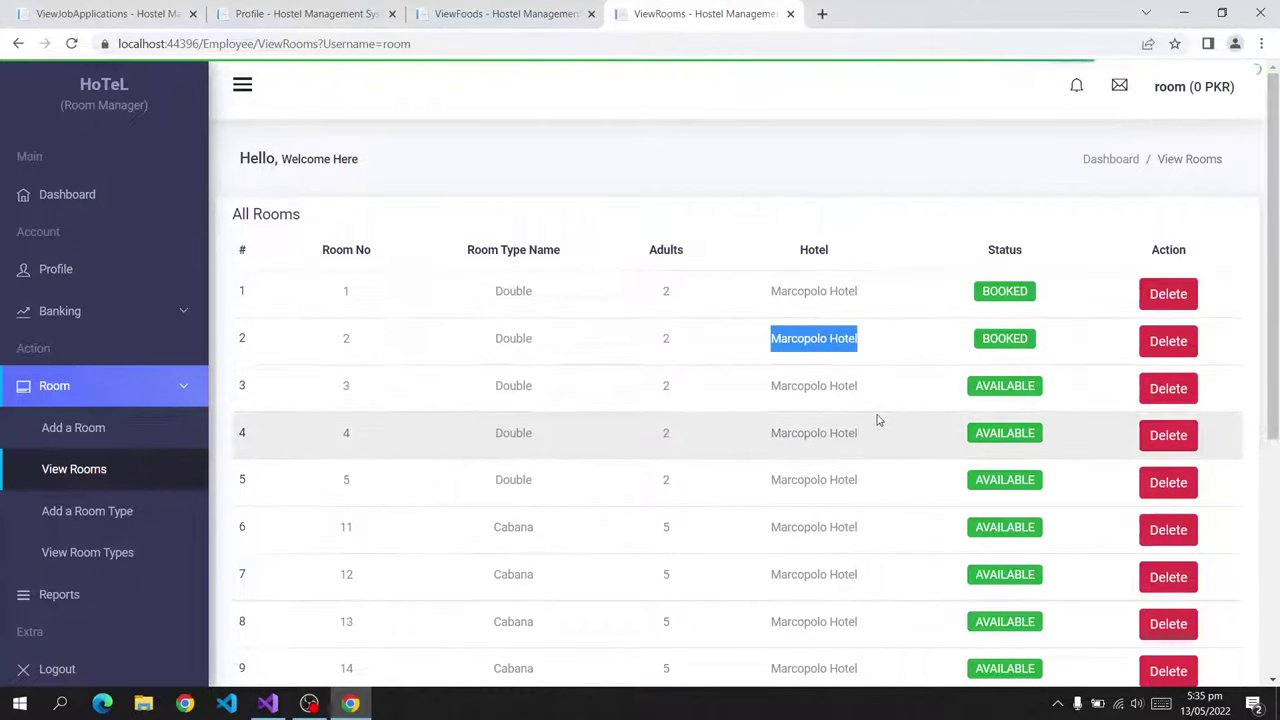
{"action": "left_click_drag", "start_coordinate": [862, 386], "coordinate": [880, 447]}
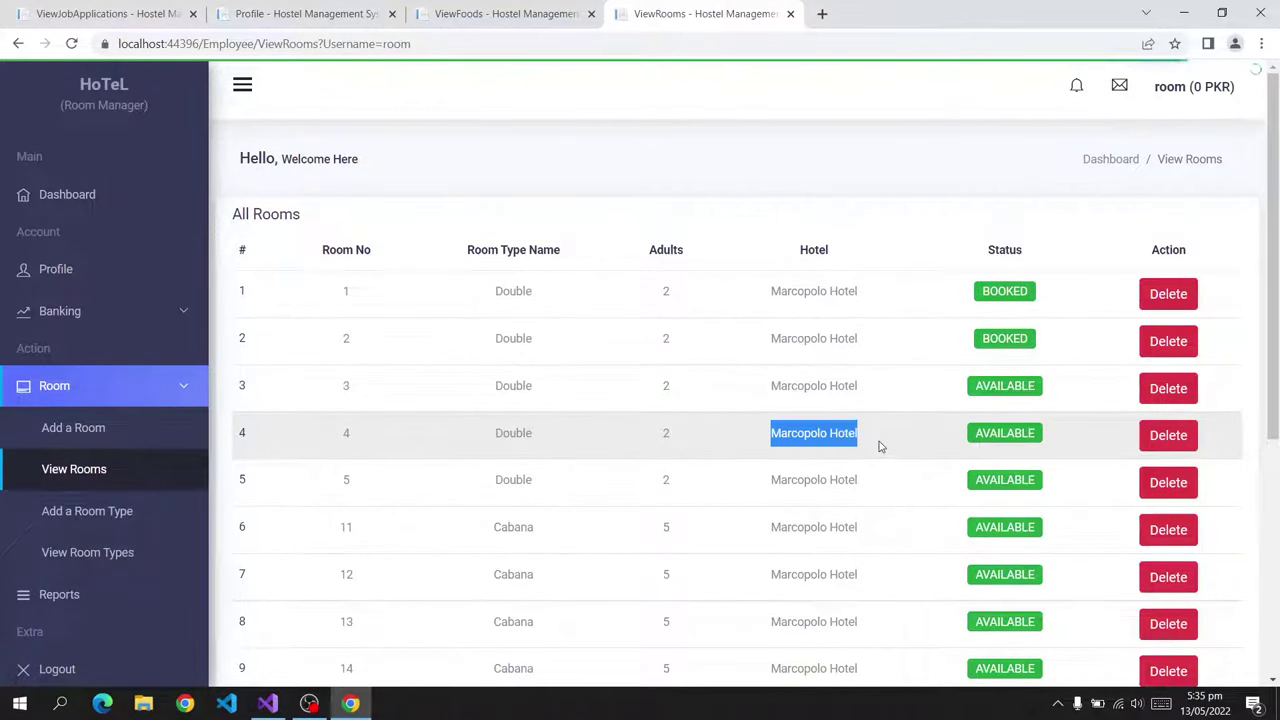
{"action": "scroll", "coordinate": [880, 447], "scroll_direction": "down", "scroll_amount": 4}
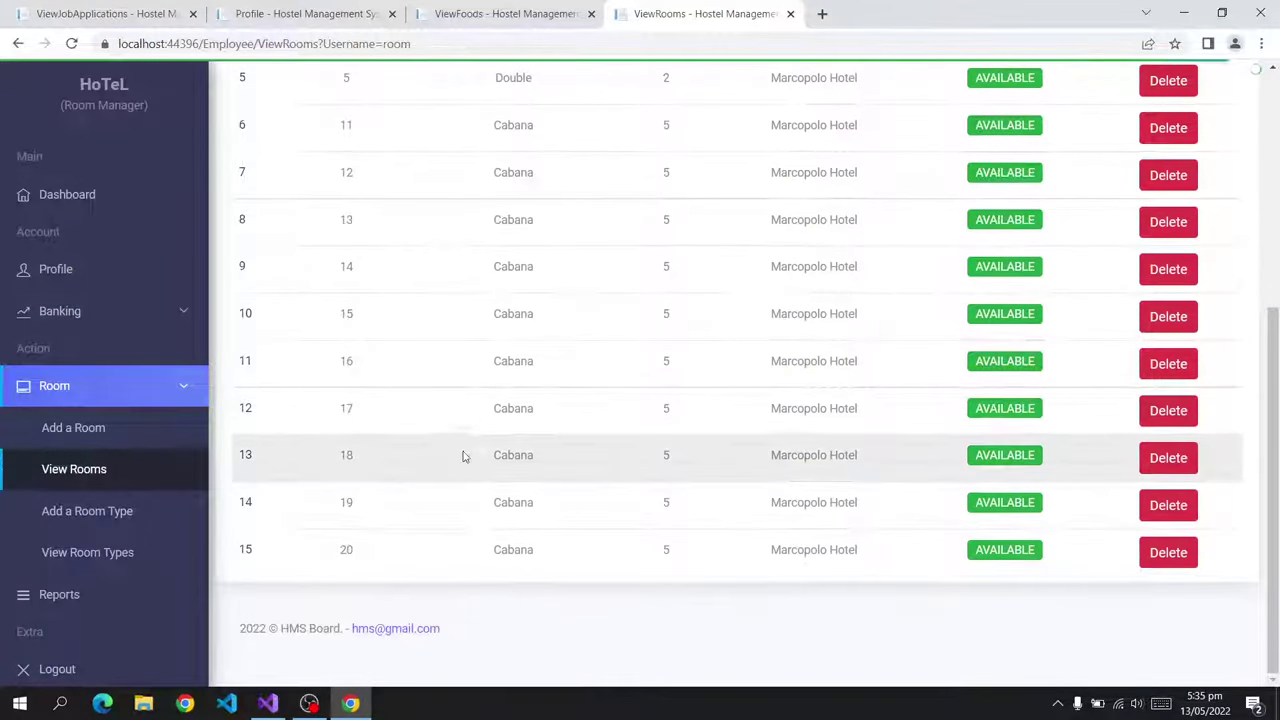
Generate the Reservation's Report from the room reports page.
{"action": "left_click", "coordinate": [60, 594]}
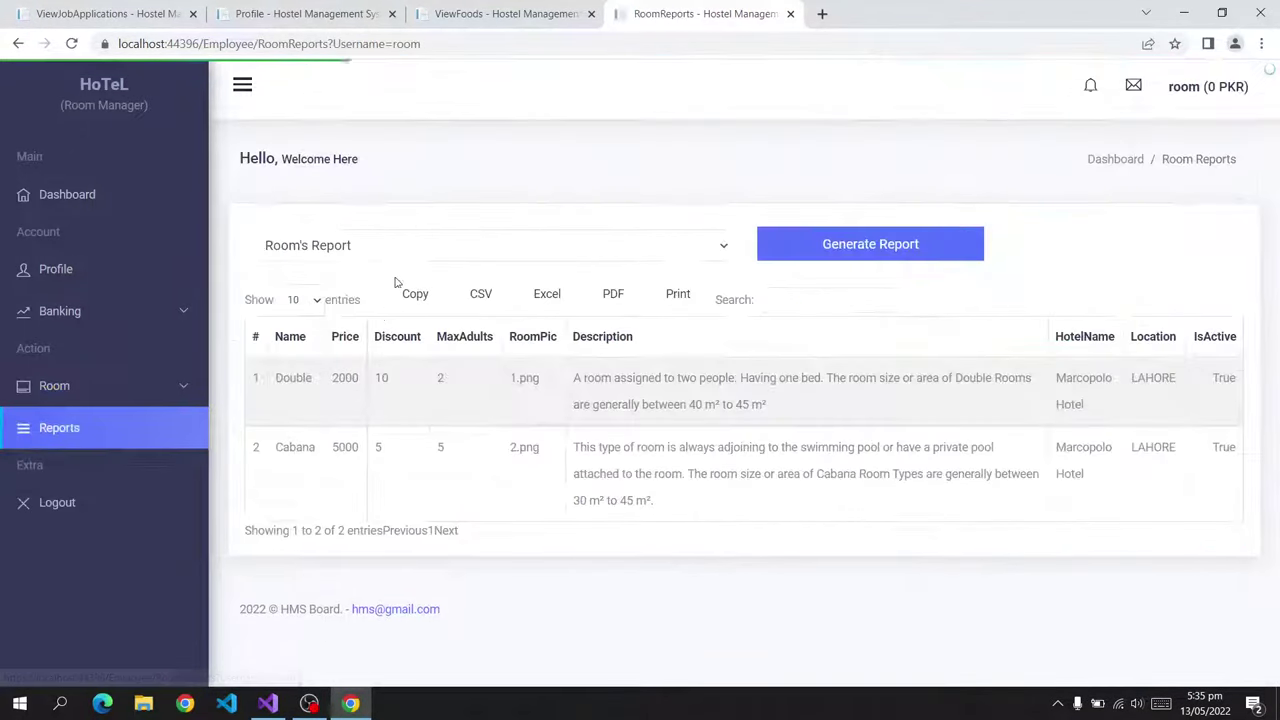
{"action": "left_click", "coordinate": [412, 256]}
{"action": "left_click", "coordinate": [370, 287]}
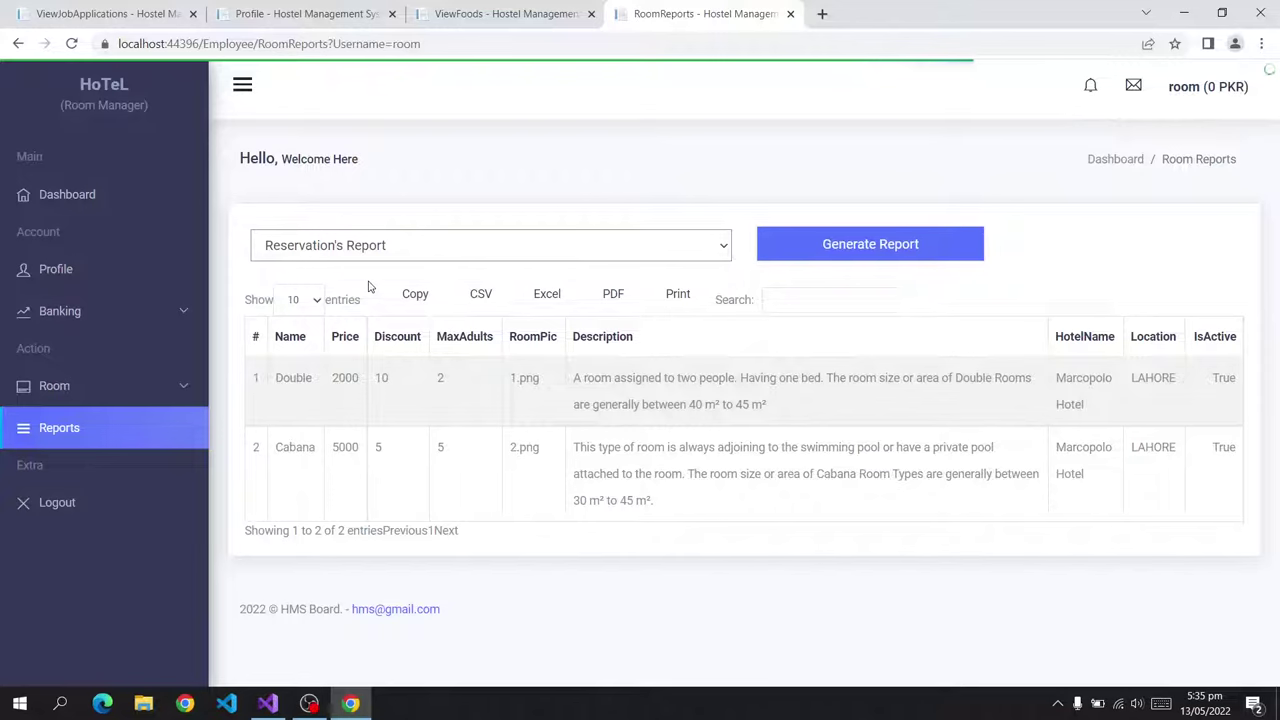
{"action": "left_click", "coordinate": [802, 248]}
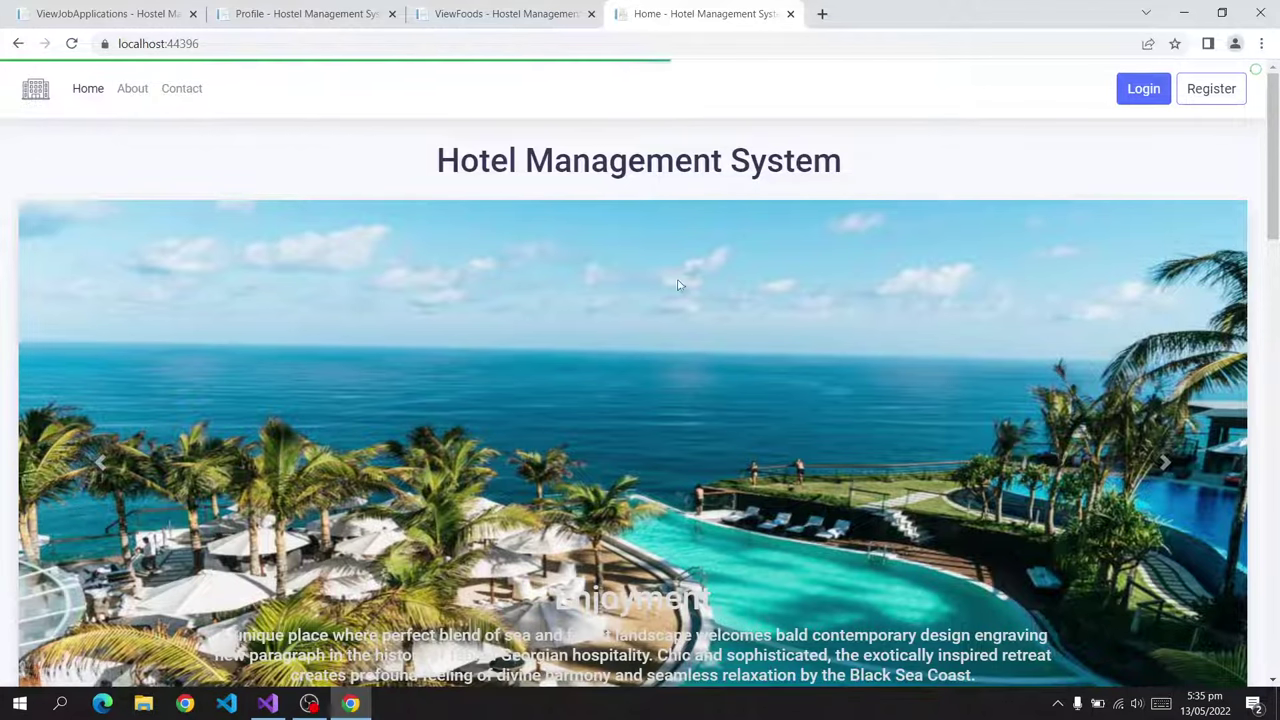
Switch between the ViewFoods and Home tabs, then close the Home page.
{"action": "scroll", "coordinate": [572, 390], "scroll_direction": "down", "scroll_amount": 9}
{"action": "scroll", "coordinate": [572, 390], "scroll_direction": "down", "scroll_amount": 7}
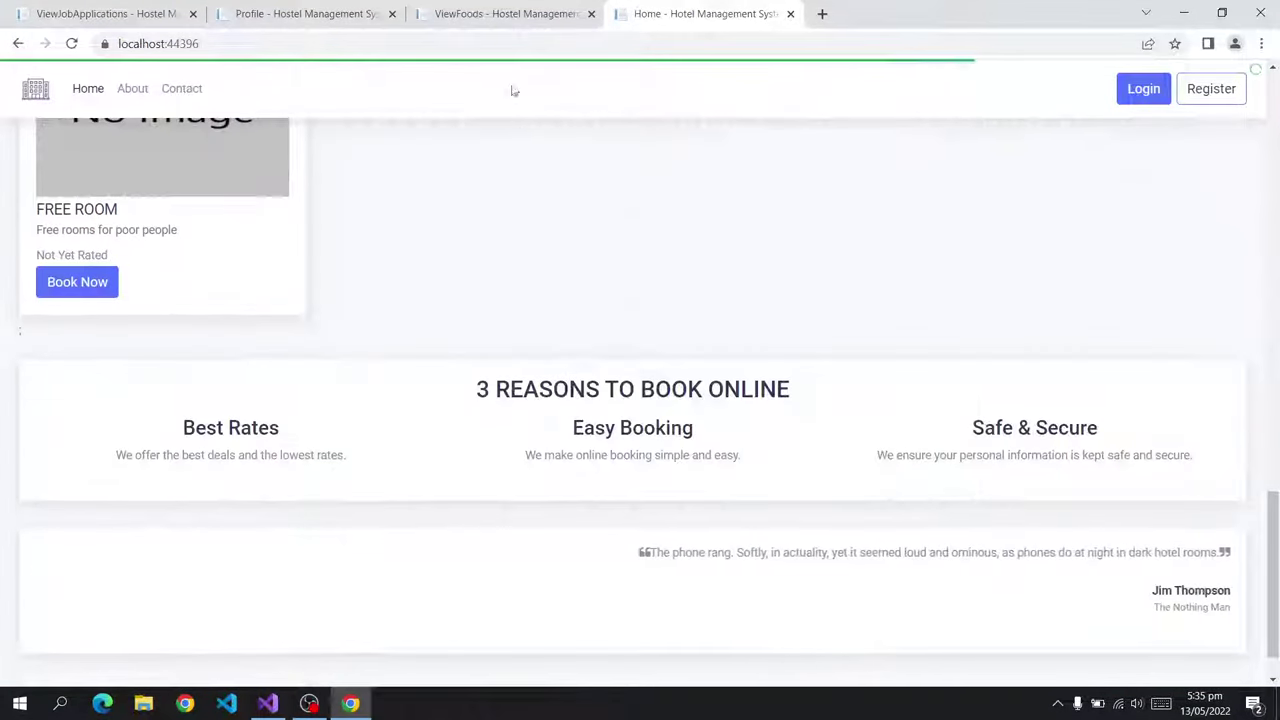
{"action": "left_click", "coordinate": [491, 13]}
{"action": "left_click", "coordinate": [651, 13]}
{"action": "left_click", "coordinate": [523, 13]}
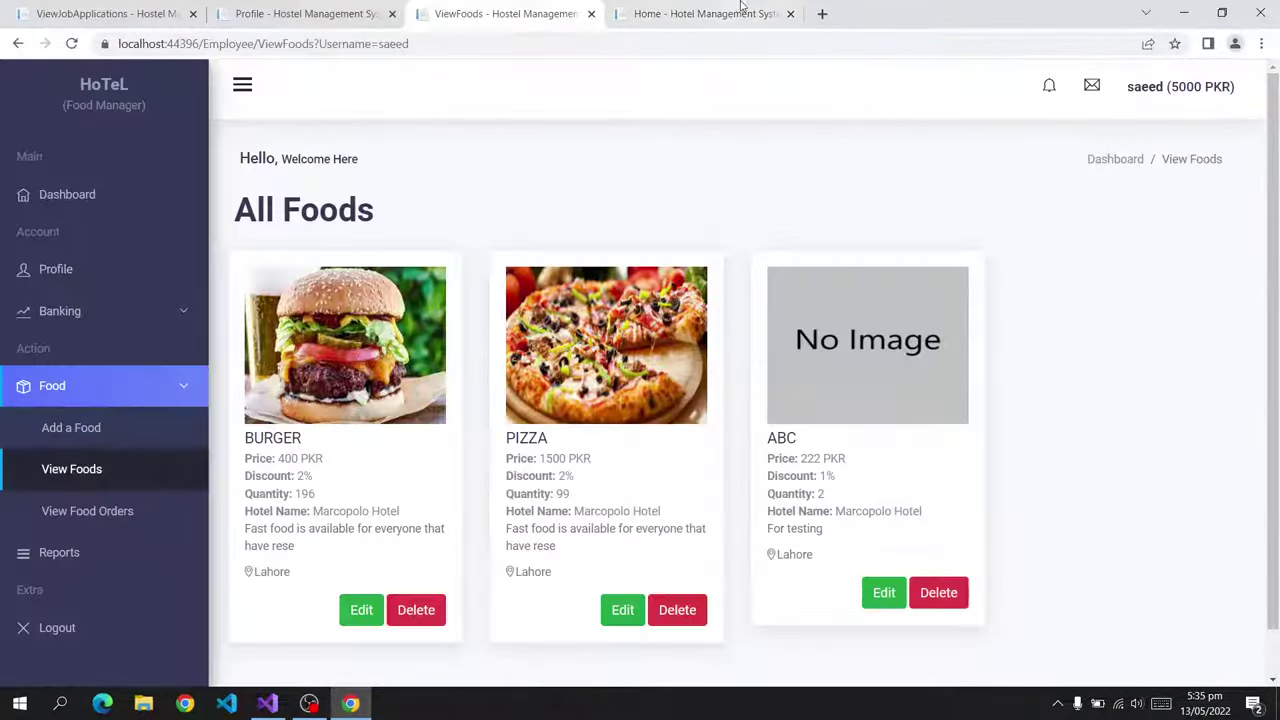
{"action": "left_click", "coordinate": [728, 13]}
{"action": "left_click", "coordinate": [790, 14]}
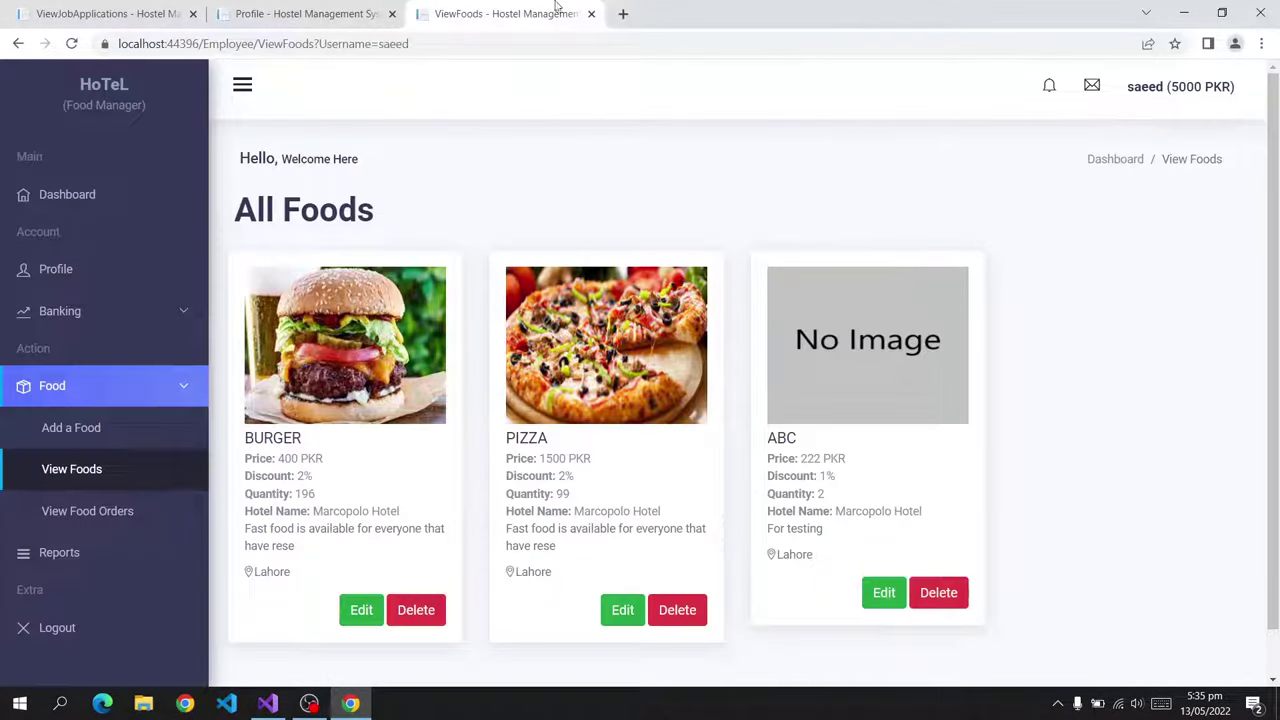
Close the food list, customer profile and owner pages, ending the debug session.
{"action": "scroll", "coordinate": [600, 232], "scroll_direction": "down", "scroll_amount": 1}
{"action": "left_click_drag", "start_coordinate": [117, 100], "coordinate": [22, 110]}
{"action": "left_click", "coordinate": [591, 13]}
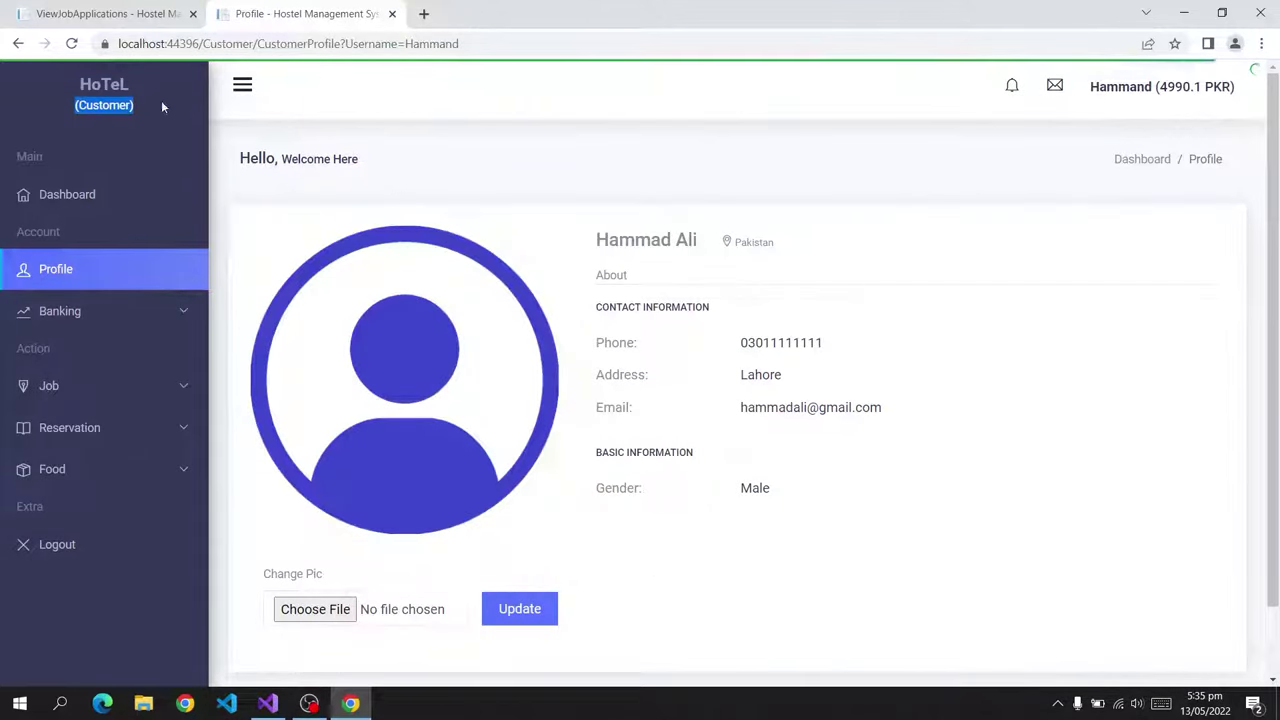
{"action": "left_click", "coordinate": [158, 130]}
{"action": "left_click", "coordinate": [392, 13]}
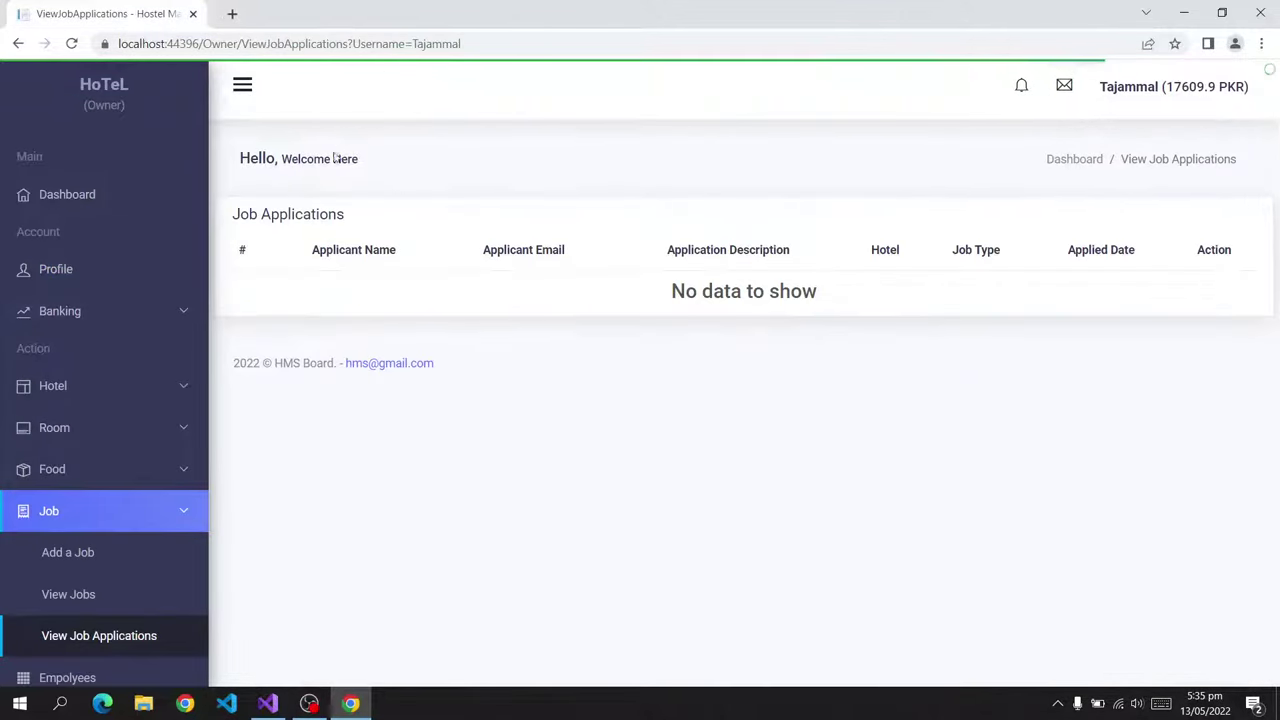
{"action": "left_click_drag", "start_coordinate": [185, 117], "coordinate": [64, 110]}
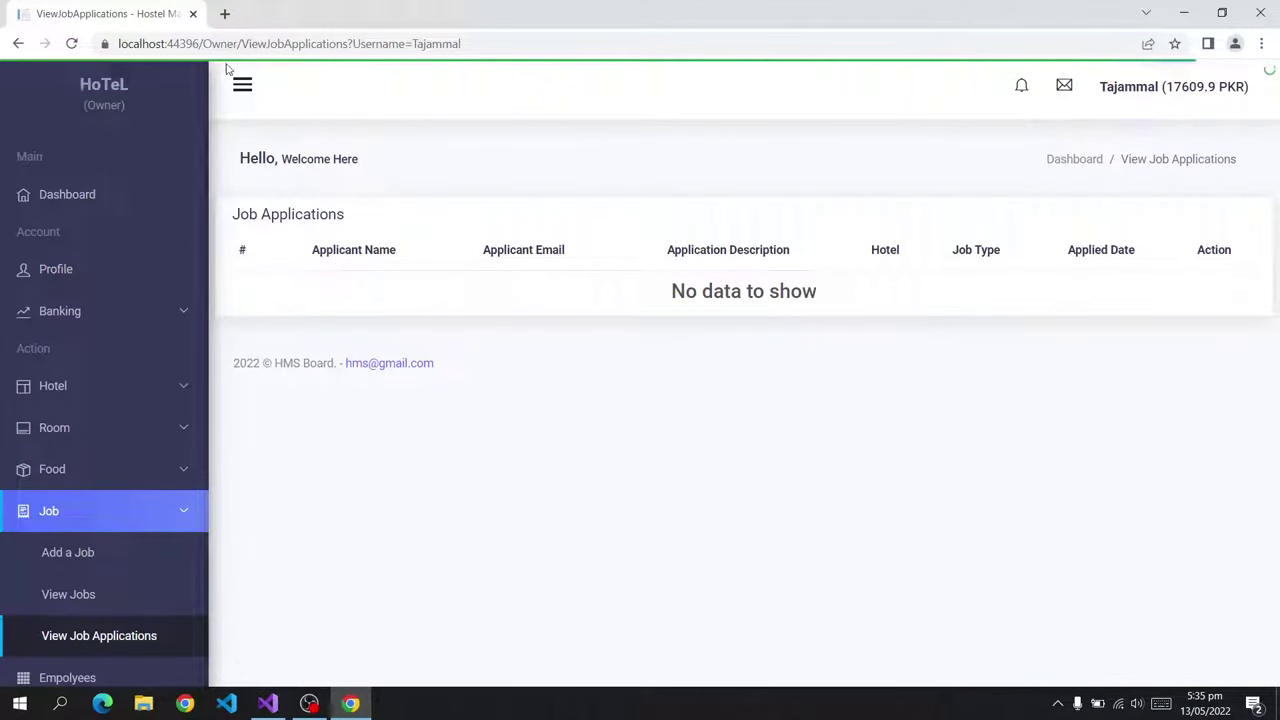
{"action": "left_click", "coordinate": [279, 99]}
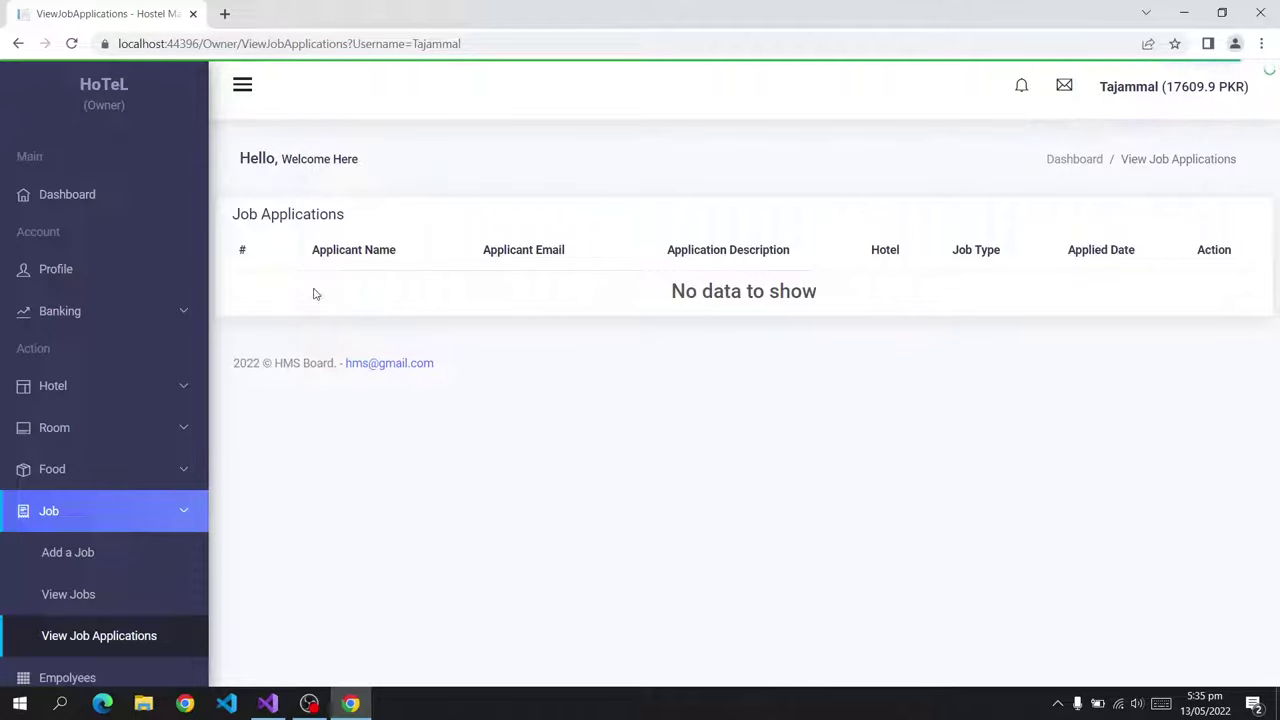
{"action": "left_click", "coordinate": [193, 14]}
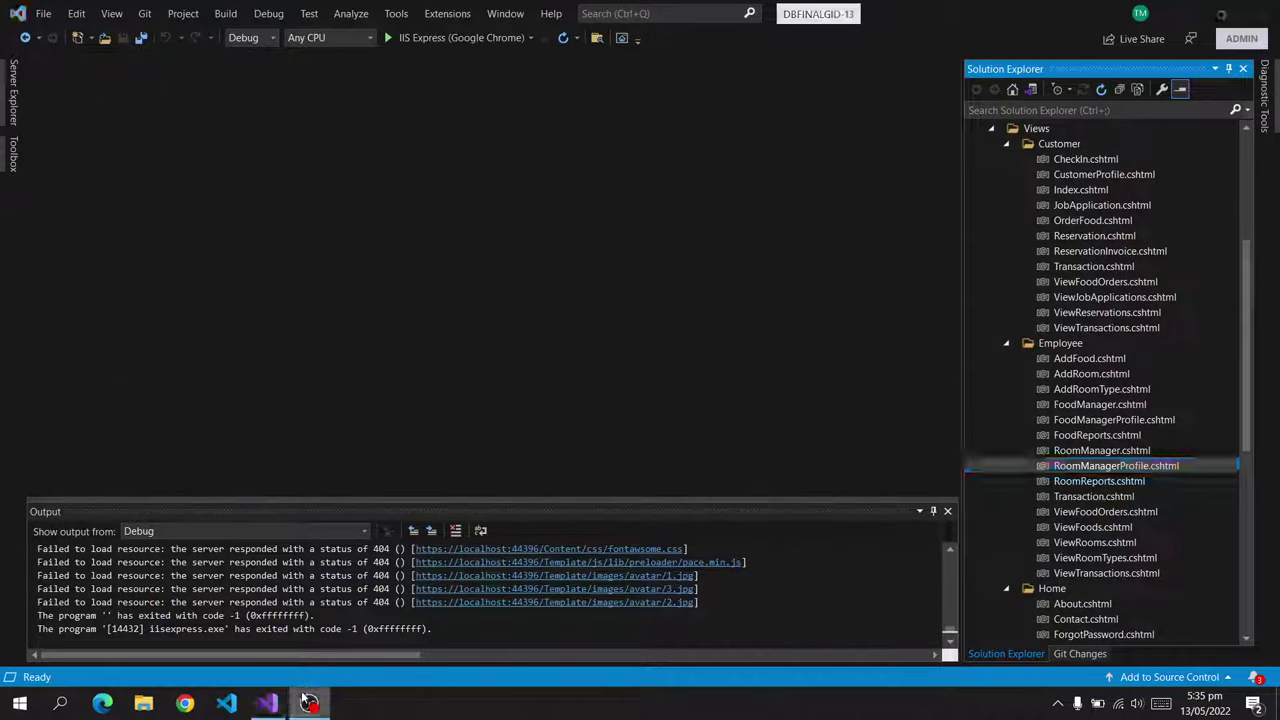